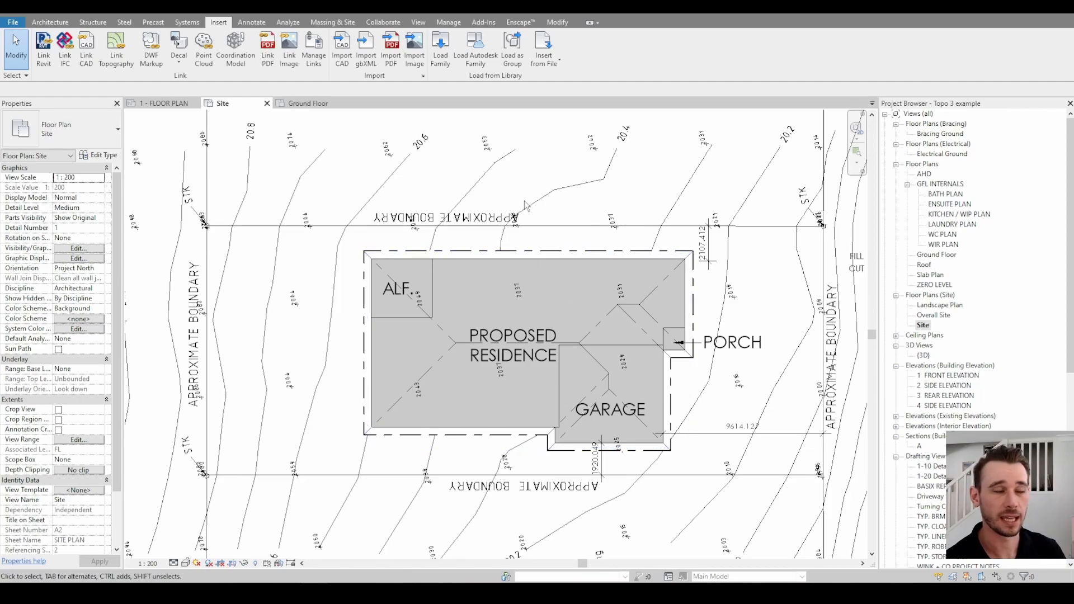
- Change the three setback dimensions around the proposed residence to the Standard Dimensions SITE style
{"action": "middle_click_drag", "start_coordinate": [786, 306], "coordinate": [780, 323]}
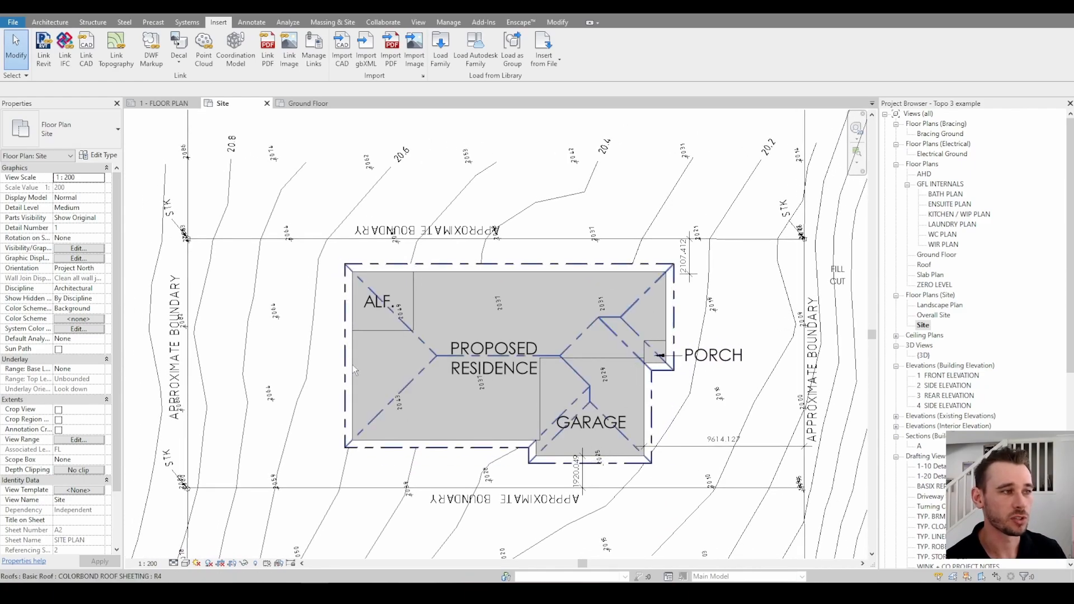
{"action": "scroll", "coordinate": [621, 216], "scroll_direction": "down", "scroll_amount": 1}
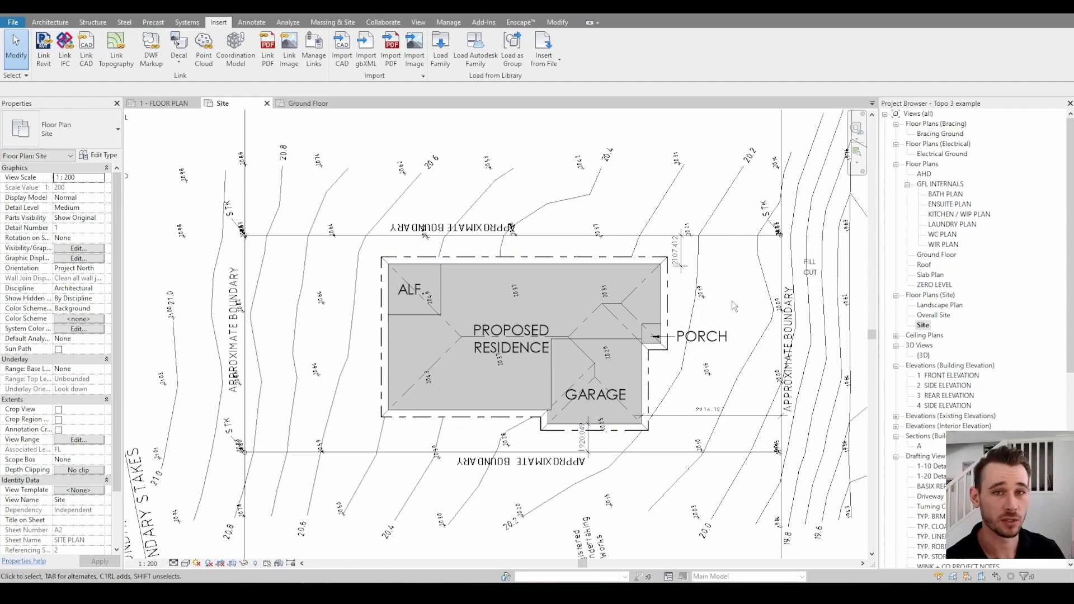
{"action": "middle_click_drag", "start_coordinate": [734, 294], "coordinate": [711, 296]}
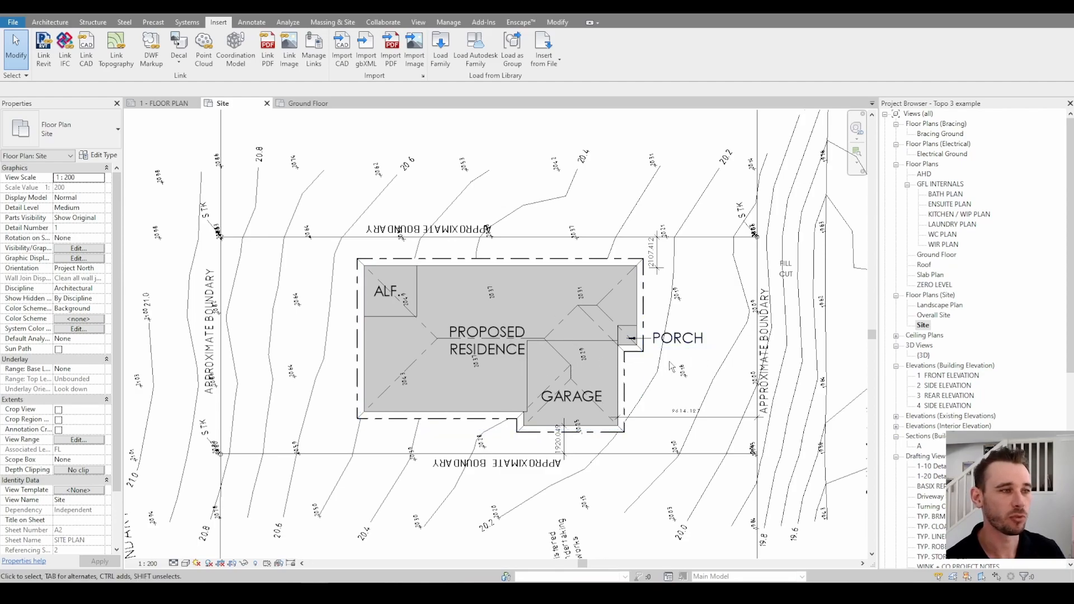
{"action": "scroll", "coordinate": [624, 408], "scroll_direction": "up", "scroll_amount": 3}
{"action": "left_click", "coordinate": [726, 420]}
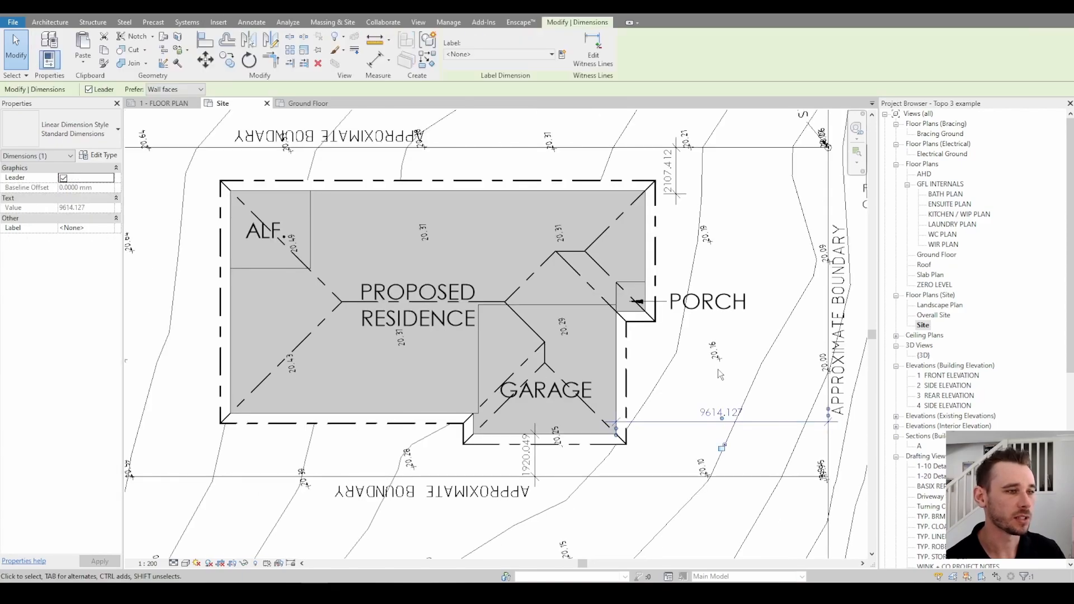
{"action": "left_click", "coordinate": [73, 130]}
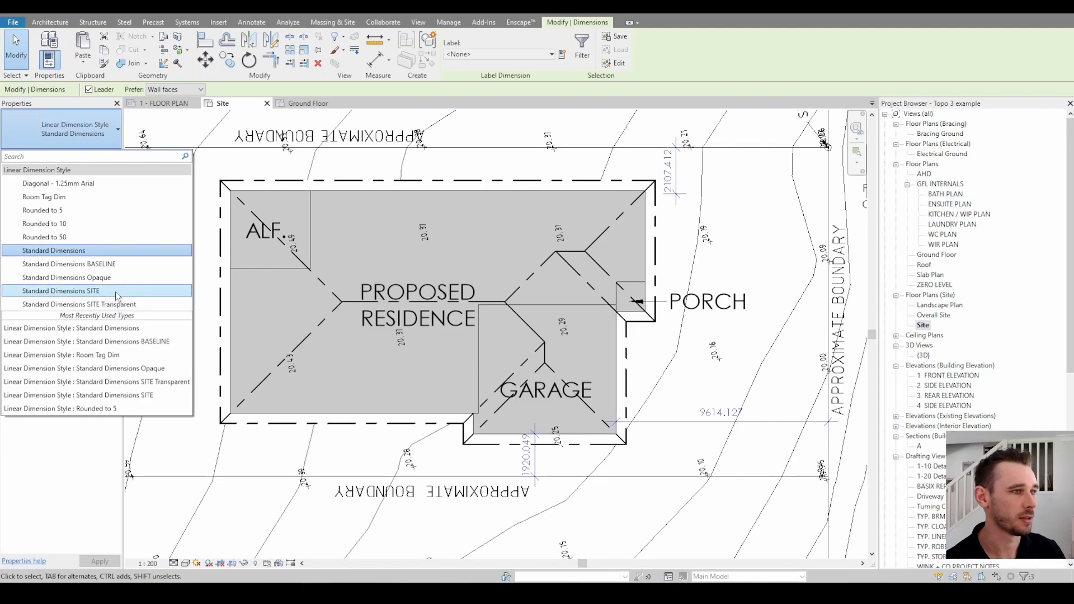
{"action": "left_click", "coordinate": [118, 292]}
{"action": "key", "text": "Escape"}
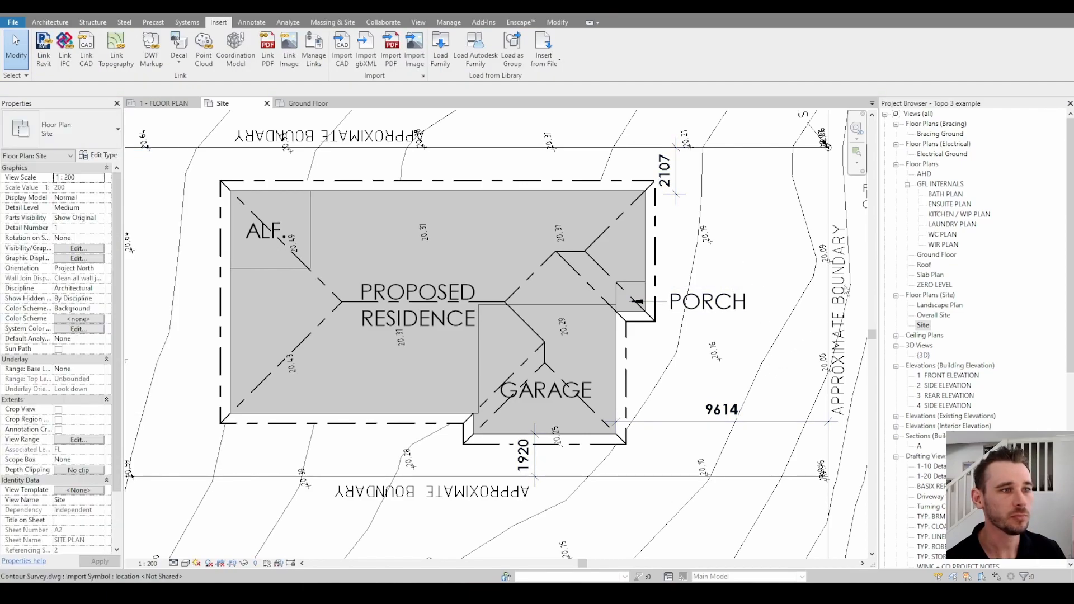
- Reposition the imported contour survey by setting the setback from the garage front to the front boundary to 6000
{"action": "left_click", "coordinate": [828, 283]}
{"action": "scroll", "coordinate": [753, 277], "scroll_direction": "down", "scroll_amount": 2}
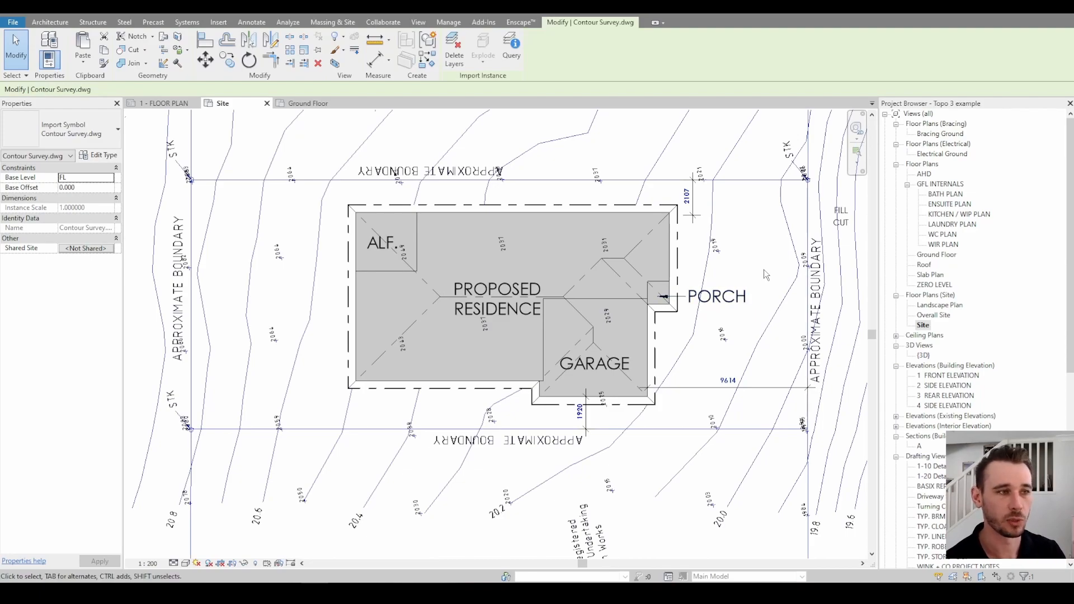
{"action": "left_click", "coordinate": [727, 385]}
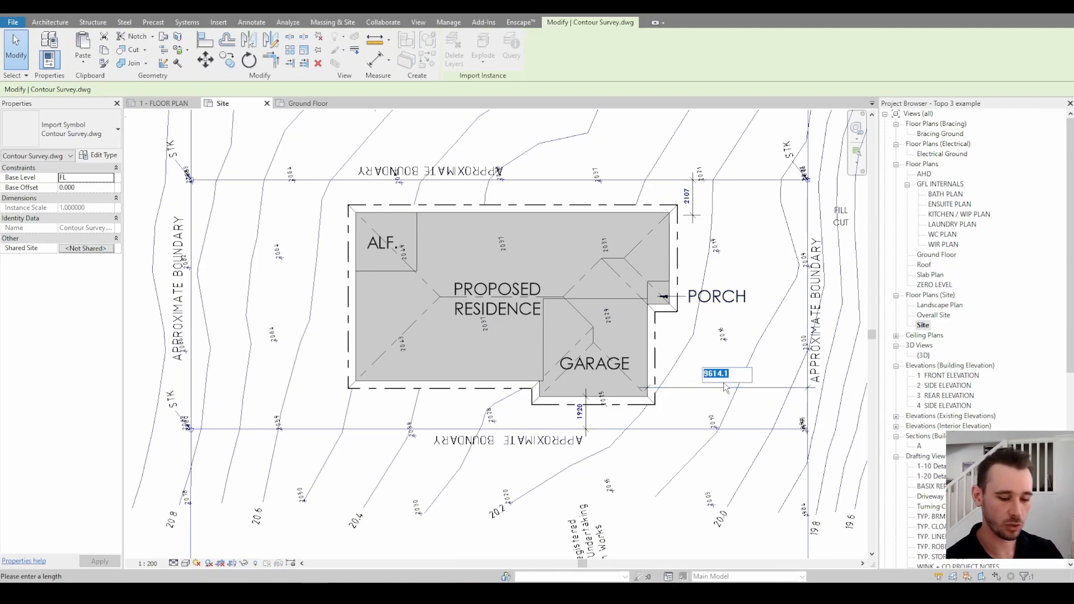
{"action": "type", "text": "6"}
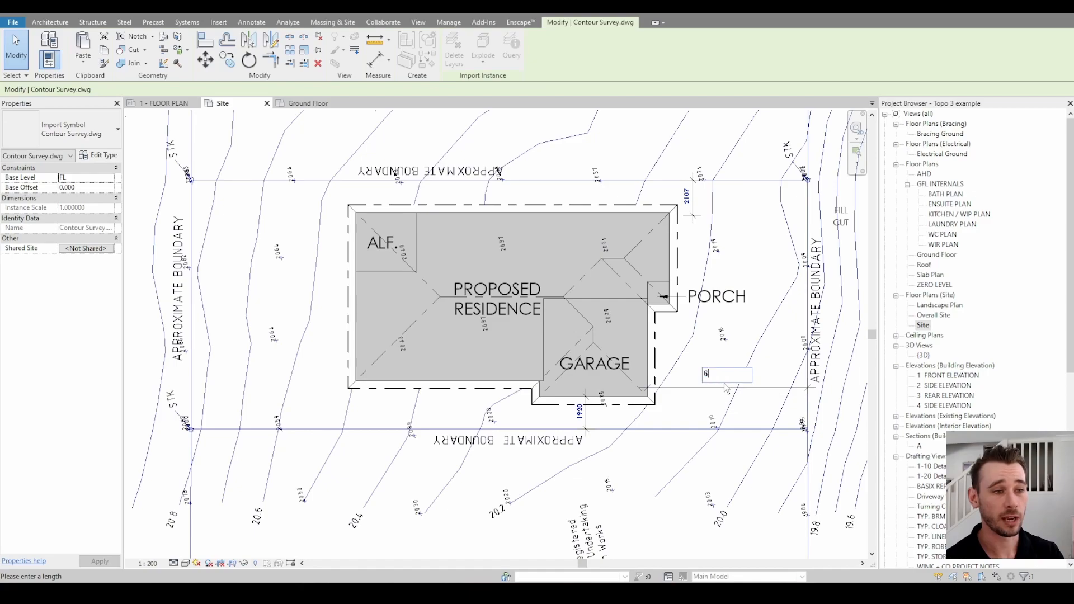
{"action": "type", "text": "000"}
{"action": "key", "text": "Return"}
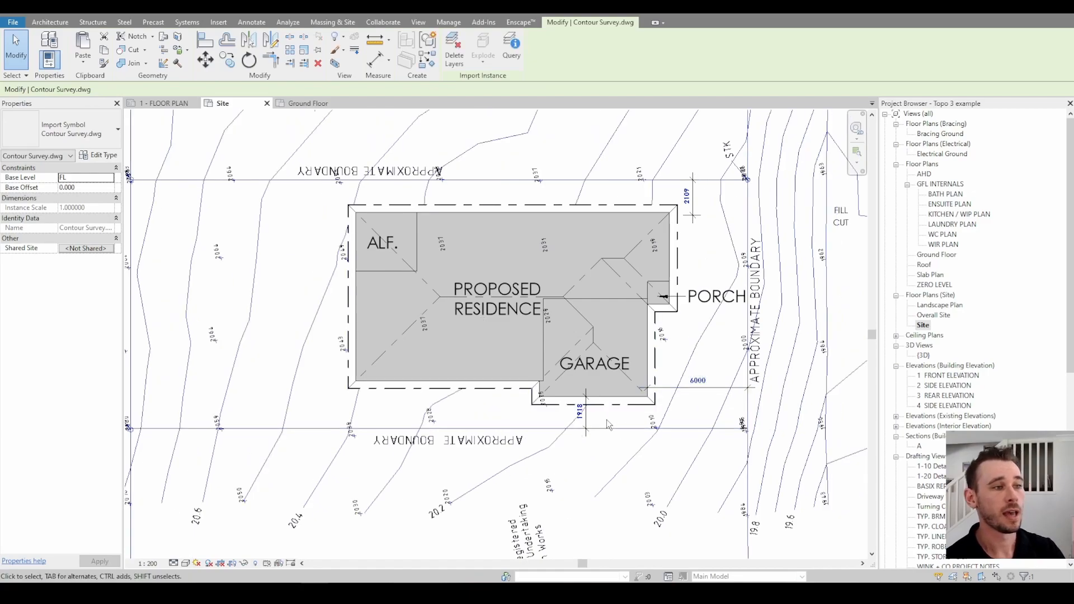
- Shift the contour survey so the setback from the garage side wall to the side boundary is 1500
{"action": "left_click", "coordinate": [581, 413]}
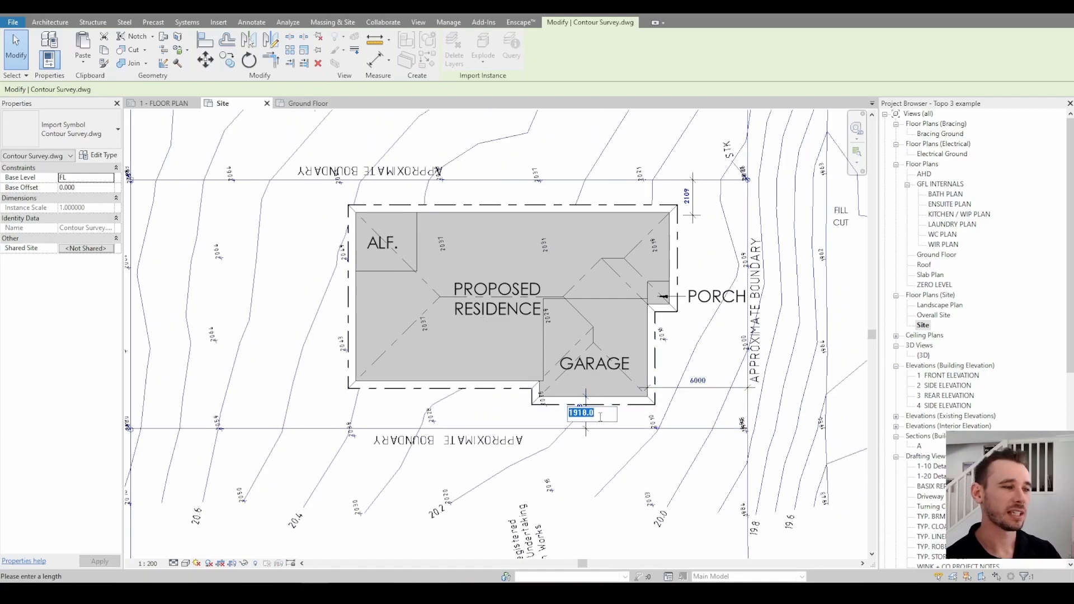
{"action": "type", "text": "1500"}
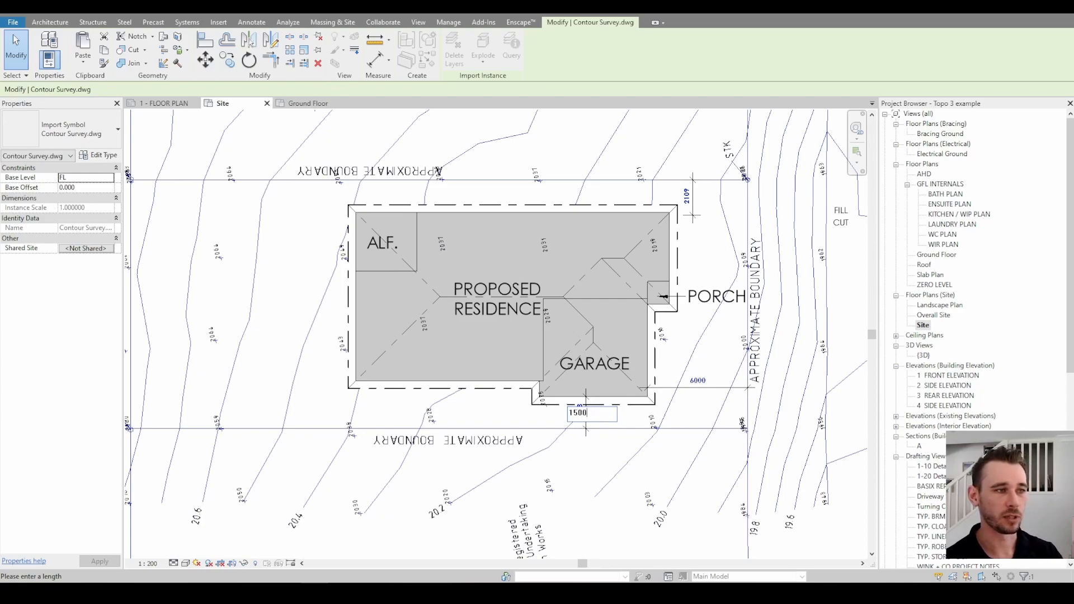
{"action": "key", "text": "Return"}
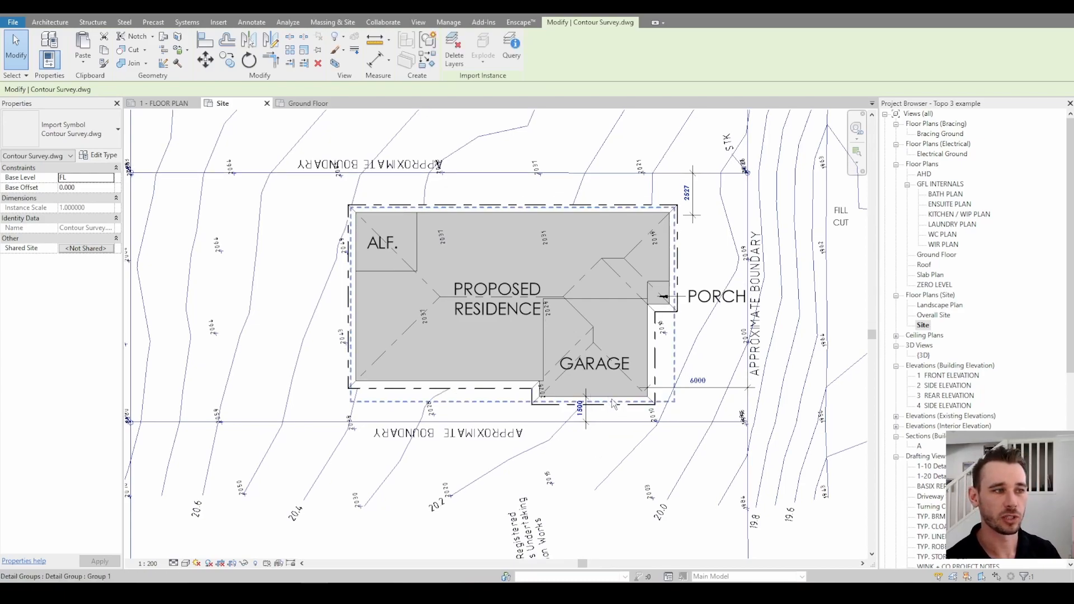
{"action": "scroll", "coordinate": [694, 197], "scroll_direction": "up", "scroll_amount": 2}
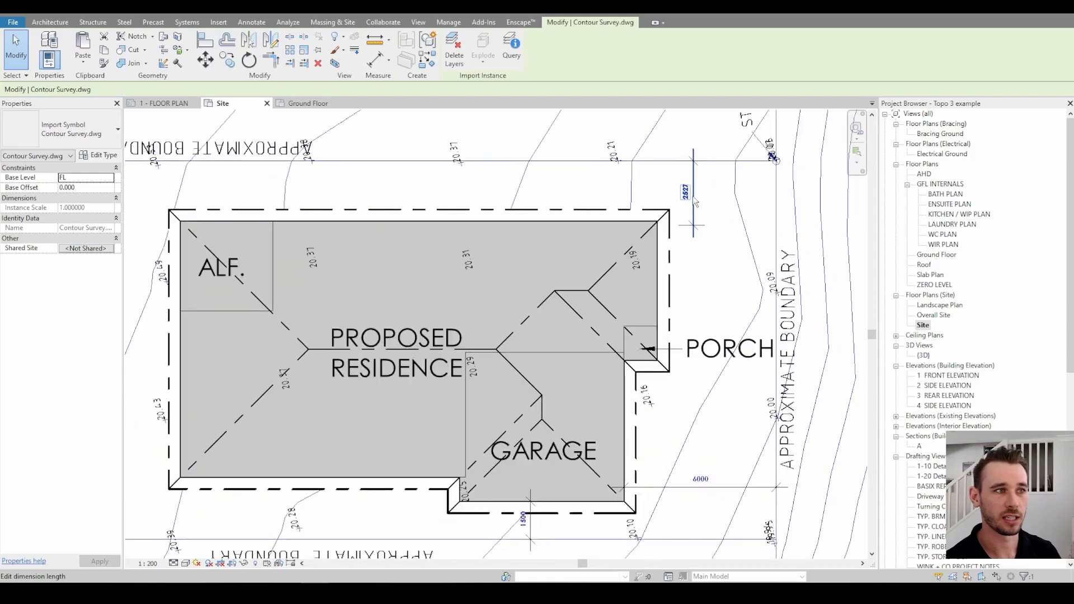
{"action": "key", "text": "Escape"}
{"action": "scroll", "coordinate": [663, 200], "scroll_direction": "down", "scroll_amount": 2}
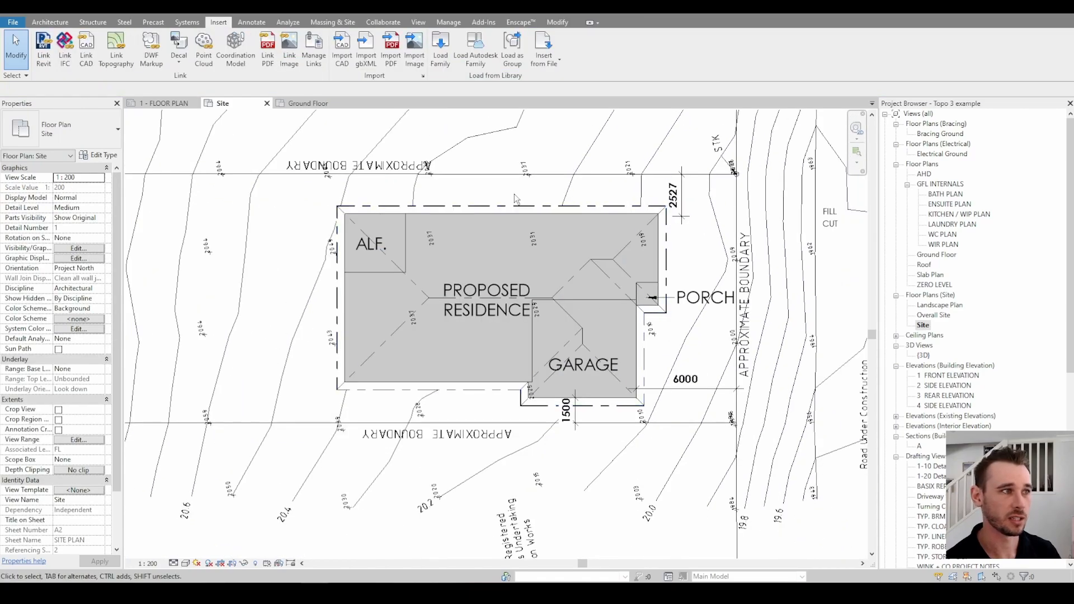
{"action": "middle_click_drag", "start_coordinate": [537, 191], "coordinate": [526, 169]}
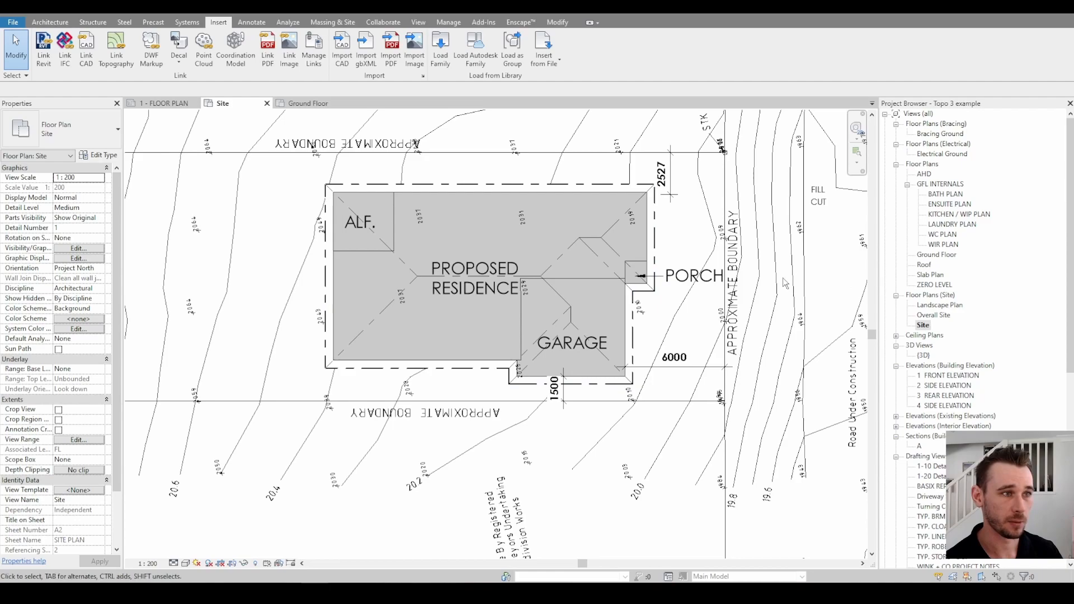
- Draw two parallel horizontal detail lines from the front boundary to the road-side survey line, in front of the residence
{"action": "right_click", "coordinate": [762, 202]}
{"action": "left_click", "coordinate": [807, 189]}
{"action": "middle_click_drag", "start_coordinate": [807, 189], "coordinate": [759, 253]}
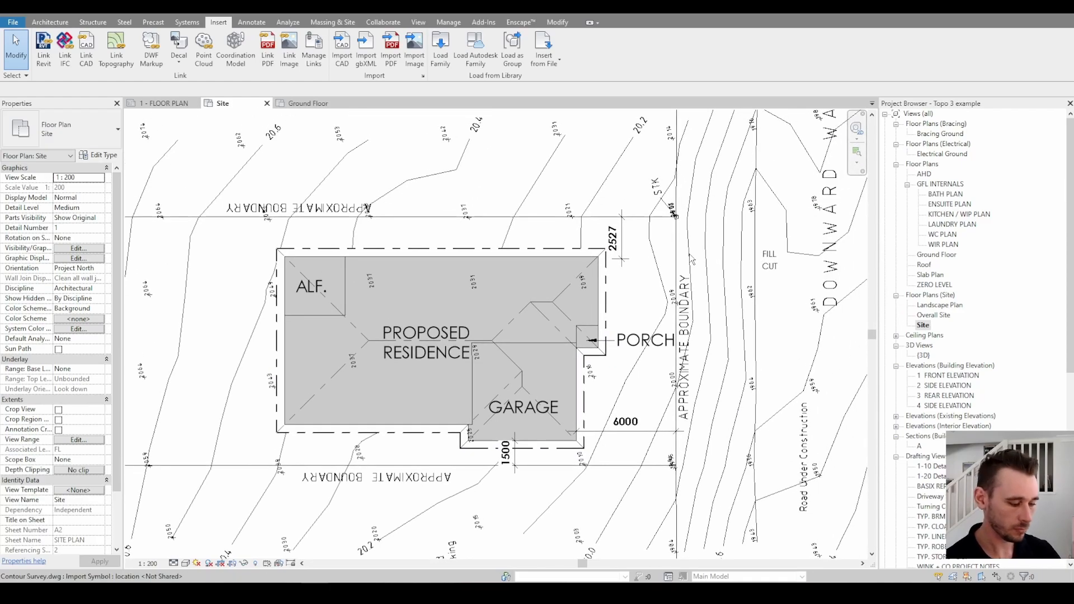
{"action": "key", "text": "d"}
{"action": "key", "text": "l"}
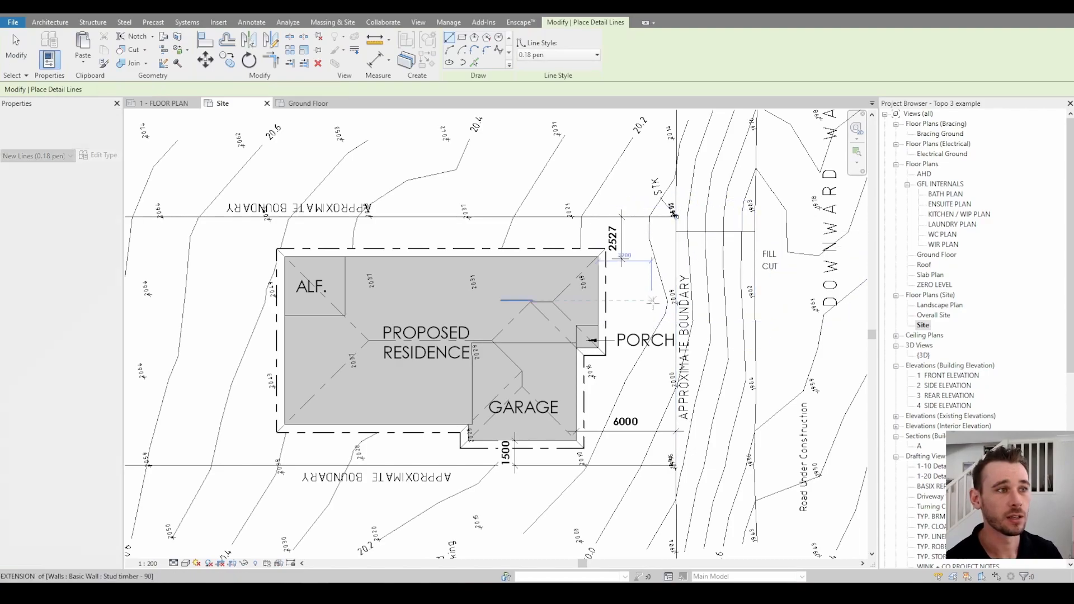
{"action": "left_click", "coordinate": [676, 271]}
{"action": "left_click", "coordinate": [756, 271]}
{"action": "key", "text": "Escape"}
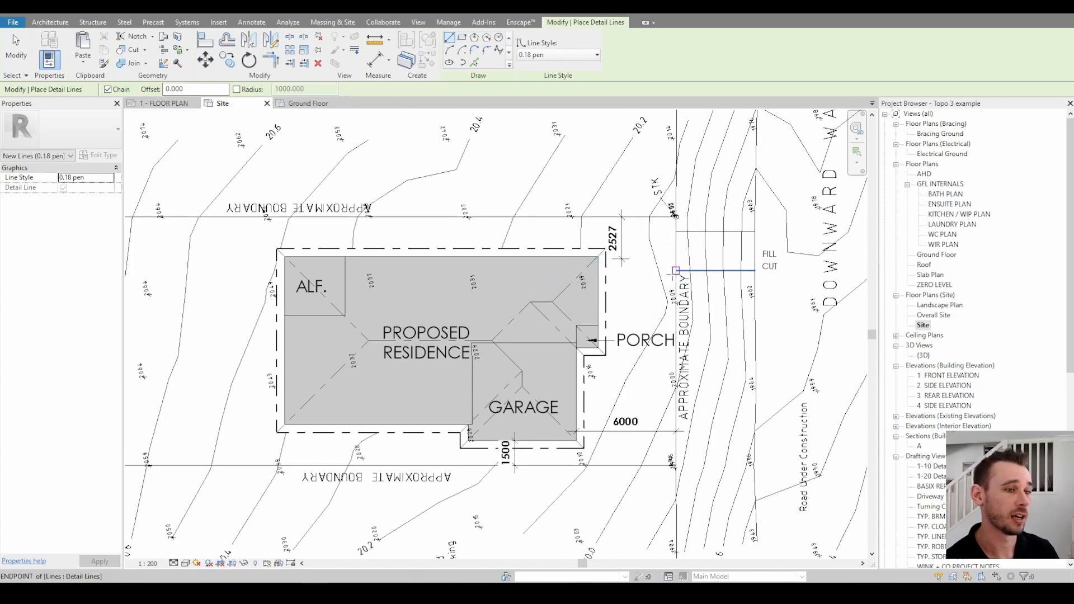
{"action": "key", "text": "Escape"}
{"action": "key", "text": "Escape"}
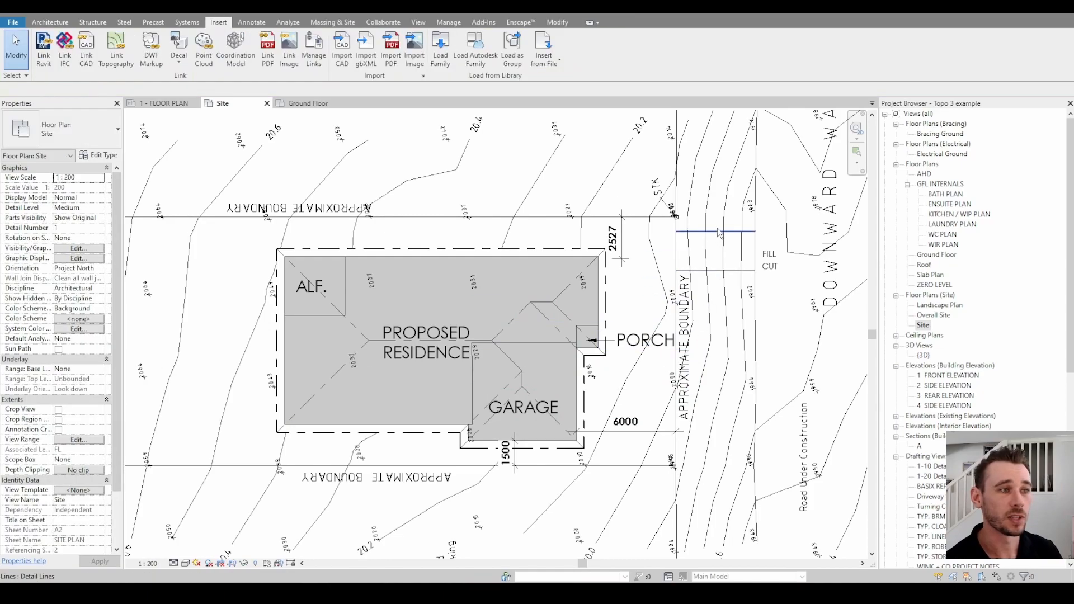
- Delete both horizontal detail lines between the front boundary and the road
{"action": "left_click", "coordinate": [717, 230]}
{"action": "left_click", "coordinate": [714, 270], "text": "ctrl"}
{"action": "key", "text": "Delete"}
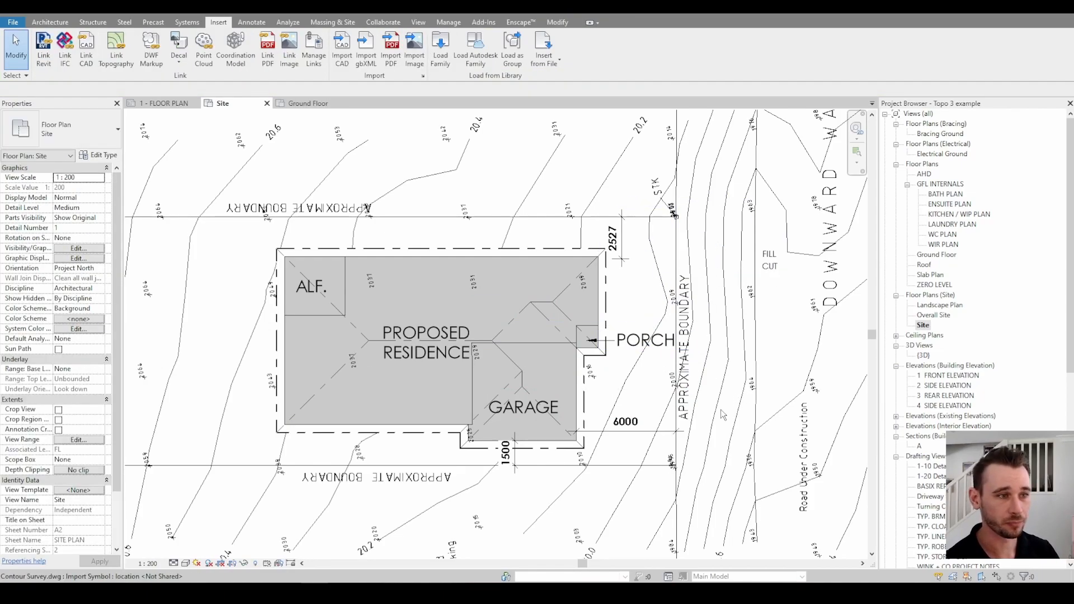
{"action": "middle_click_drag", "start_coordinate": [656, 374], "coordinate": [675, 372]}
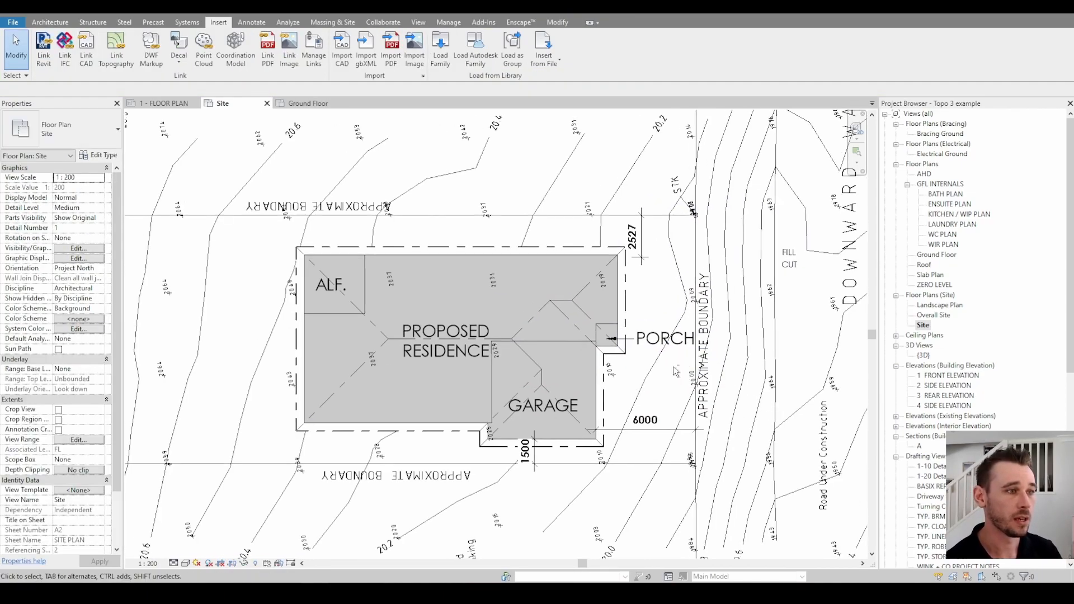
{"action": "scroll", "coordinate": [675, 372], "scroll_direction": "down", "scroll_amount": 2}
{"action": "scroll", "coordinate": [666, 396], "scroll_direction": "up", "scroll_amount": 2}
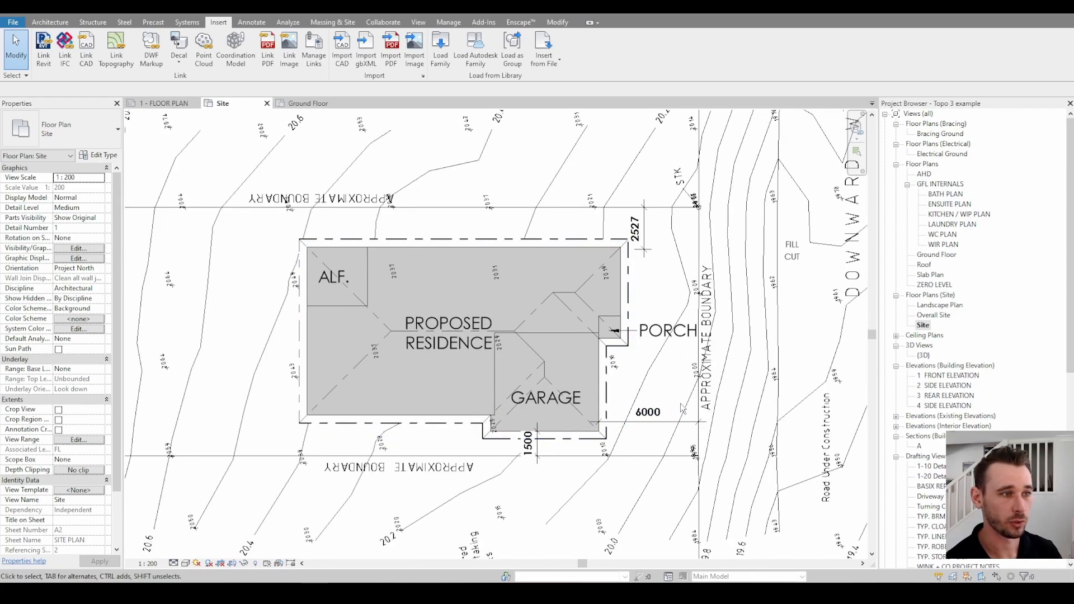
{"action": "scroll", "coordinate": [682, 408], "scroll_direction": "up", "scroll_amount": 1}
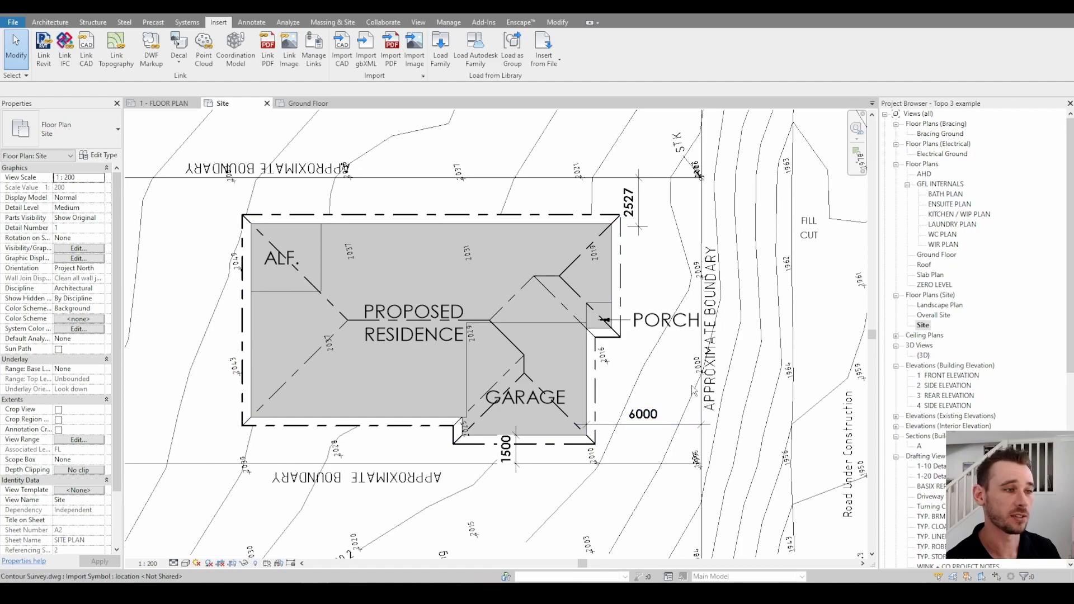
{"action": "scroll", "coordinate": [607, 402], "scroll_direction": "up", "scroll_amount": 1}
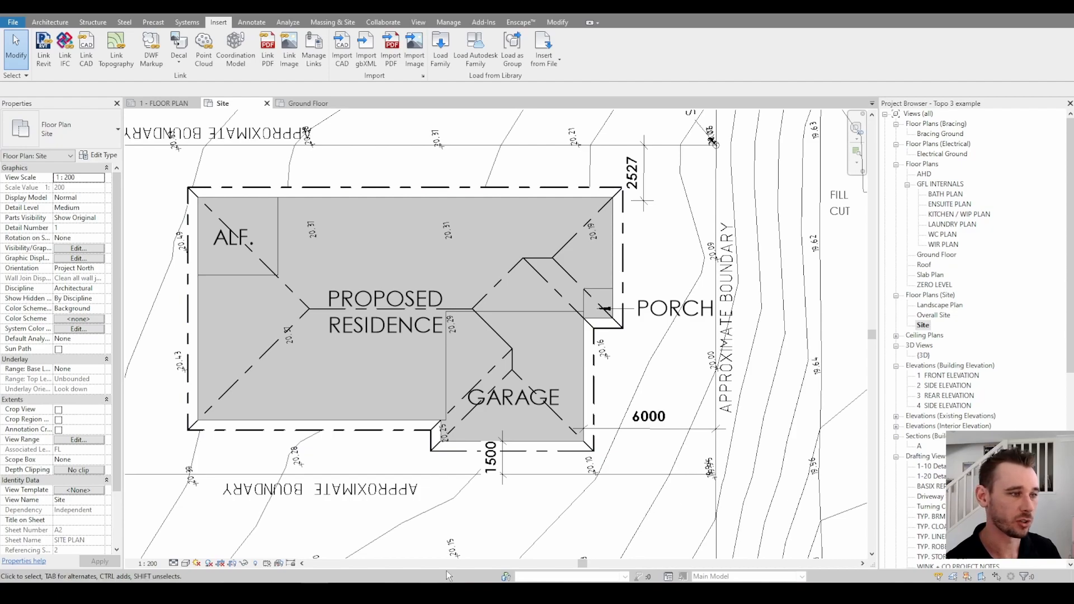
{"action": "middle_click_drag", "start_coordinate": [499, 546], "coordinate": [614, 498]}
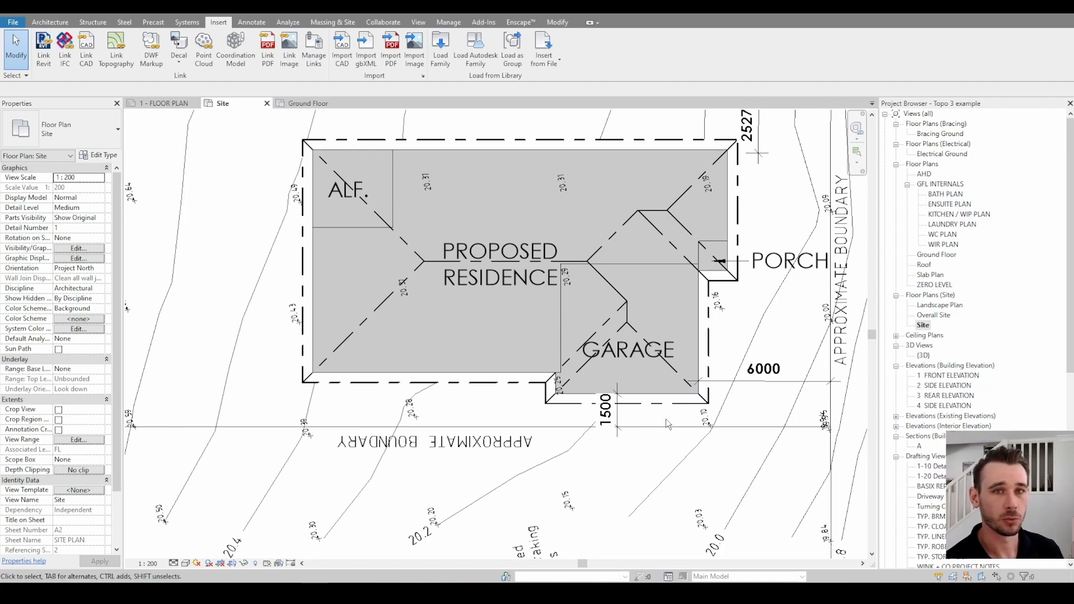
{"action": "scroll", "coordinate": [509, 481], "scroll_direction": "down", "scroll_amount": 2}
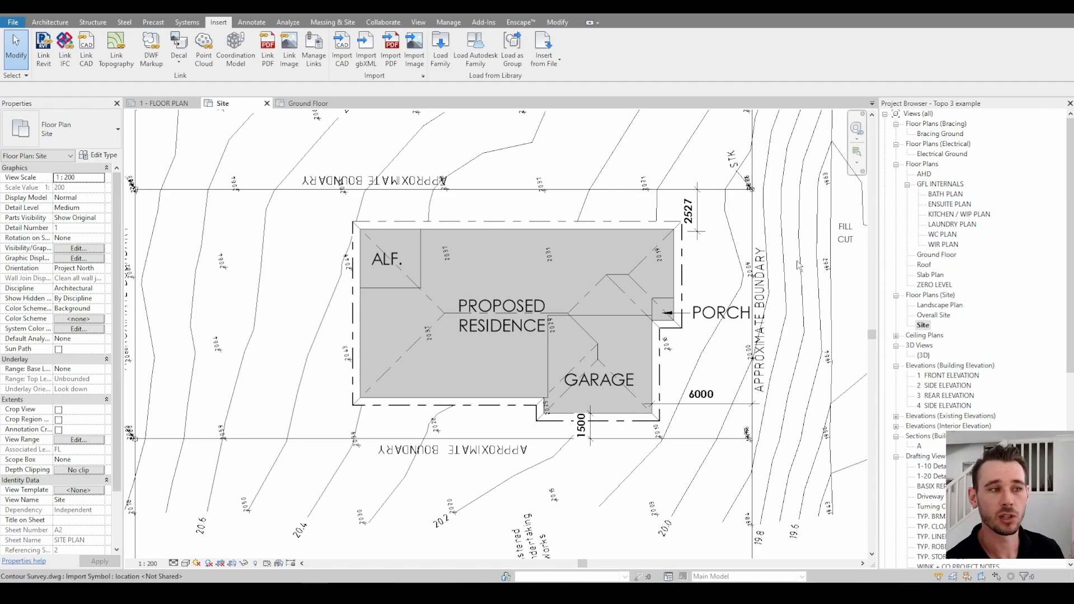
{"action": "left_click", "coordinate": [241, 190]}
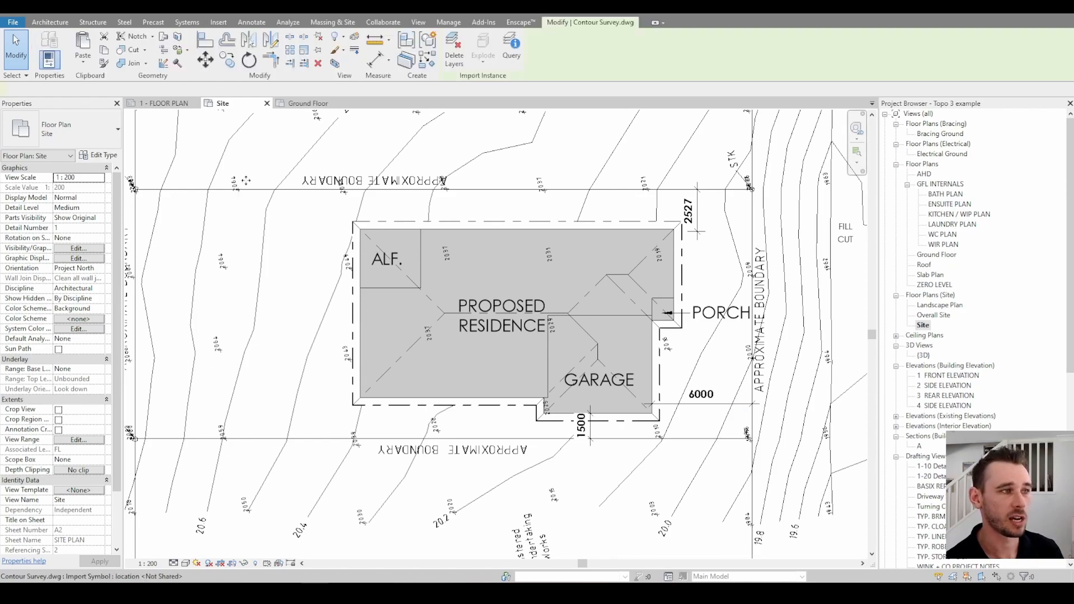
{"action": "right_click", "coordinate": [241, 189]}
{"action": "key", "text": "Escape"}
{"action": "key", "text": "Escape"}
{"action": "key", "text": "Escape"}
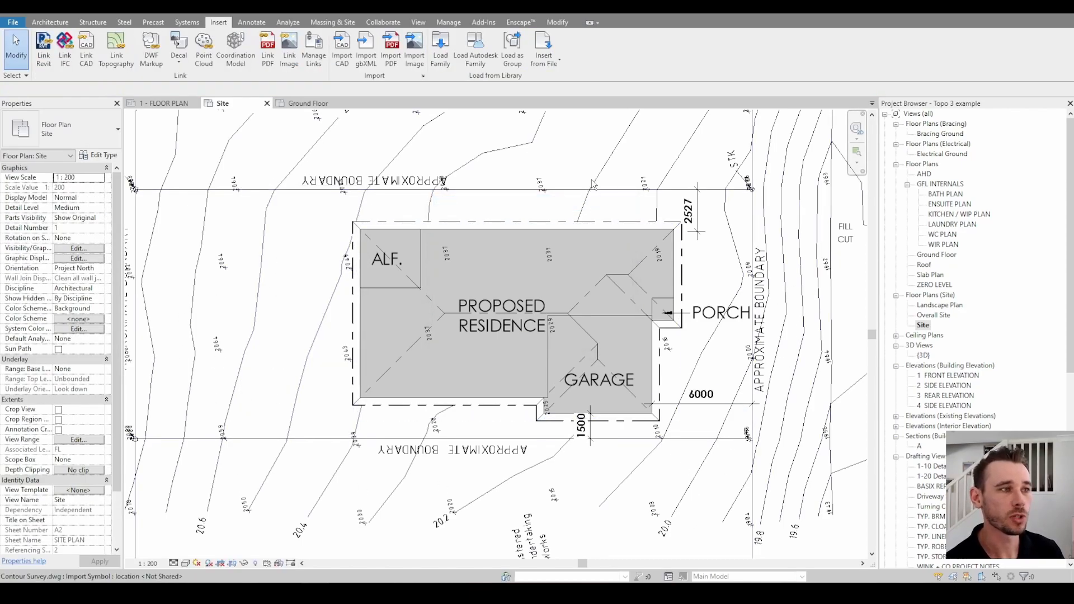
- Examine the survey spot levels and contours around the proposed residence to judge a suitable pad level
{"action": "left_click", "coordinate": [603, 176]}
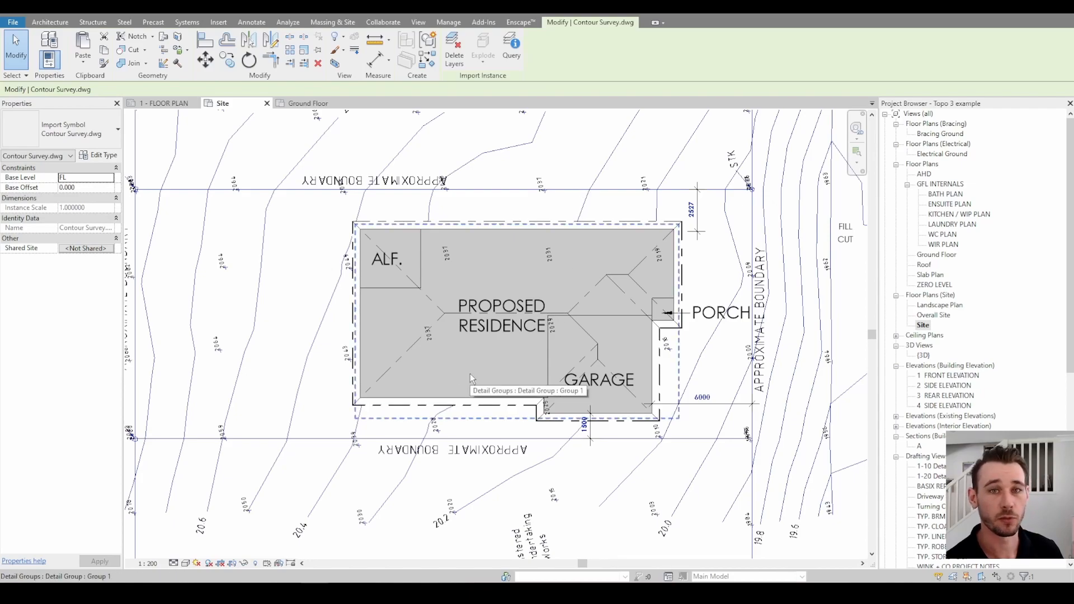
{"action": "scroll", "coordinate": [582, 430], "scroll_direction": "up", "scroll_amount": 1}
{"action": "scroll", "coordinate": [582, 430], "scroll_direction": "up", "scroll_amount": 2}
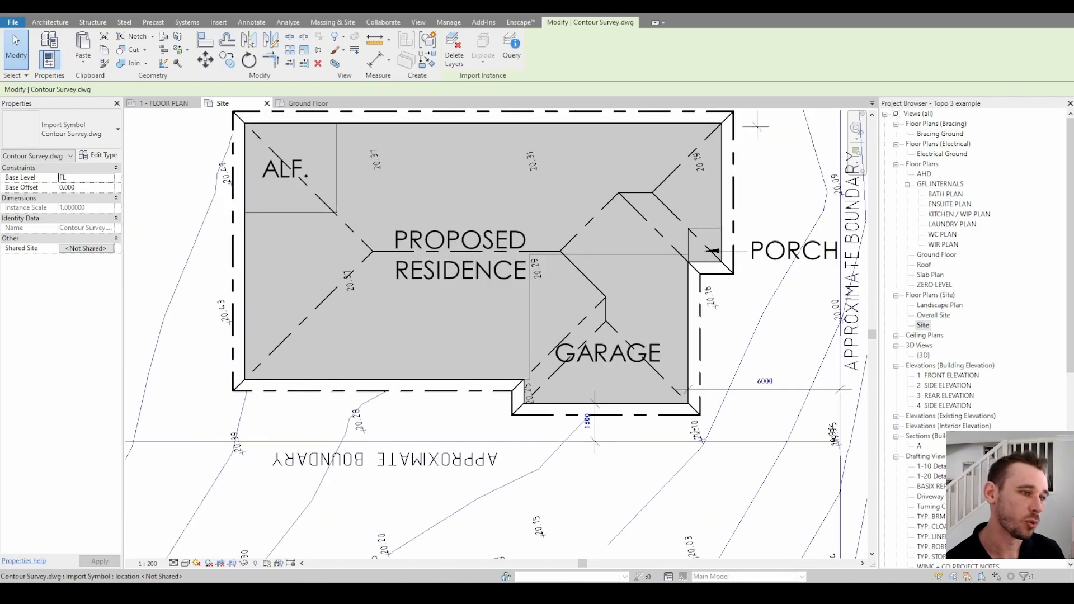
{"action": "scroll", "coordinate": [667, 501], "scroll_direction": "down", "scroll_amount": 2}
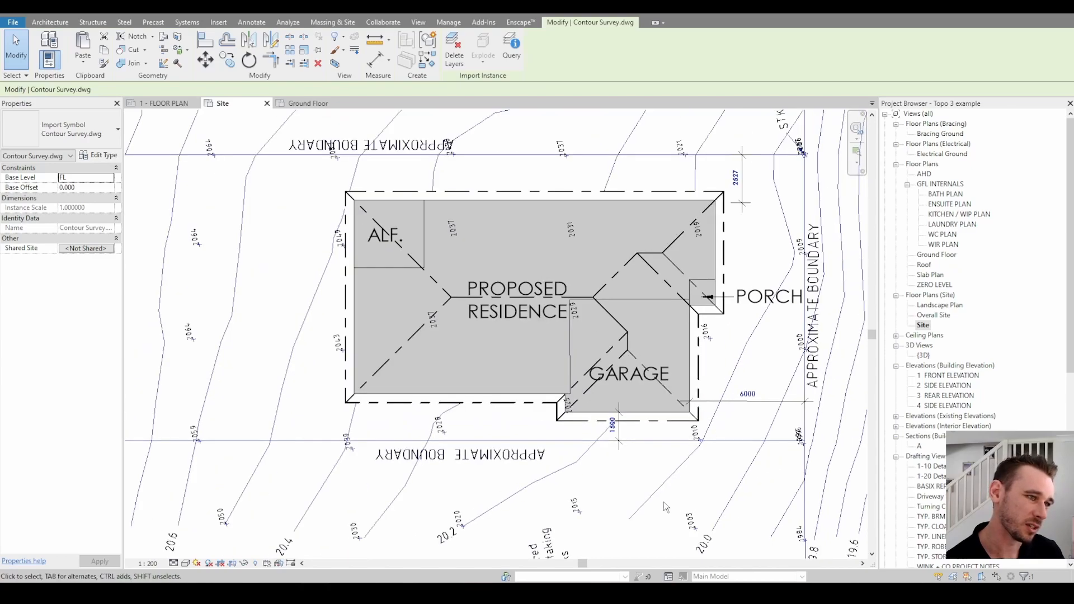
{"action": "scroll", "coordinate": [656, 505], "scroll_direction": "down", "scroll_amount": 1}
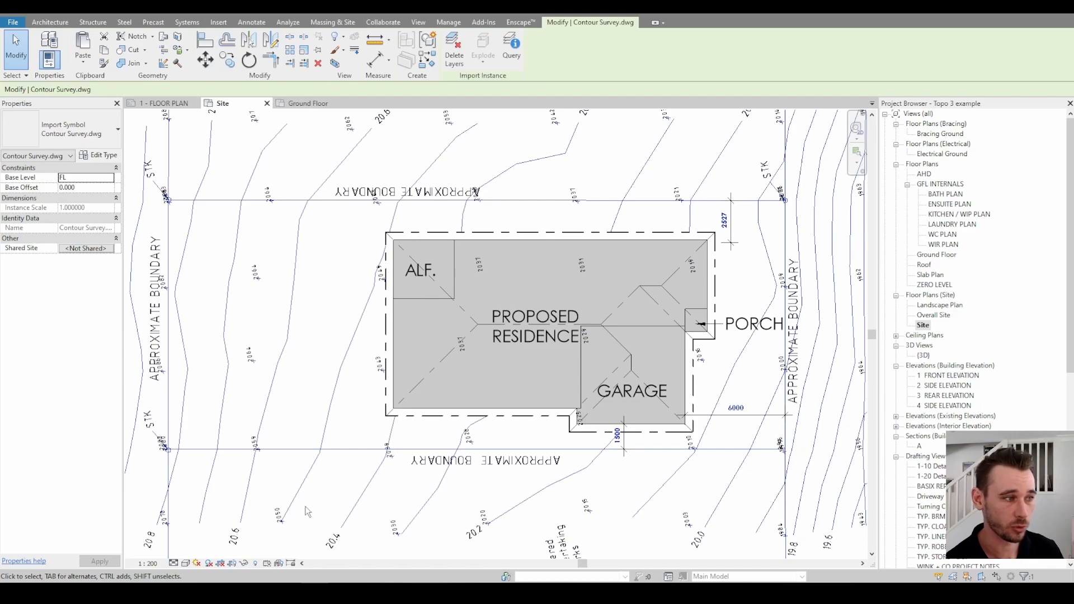
{"action": "scroll", "coordinate": [671, 438], "scroll_direction": "up", "scroll_amount": 2}
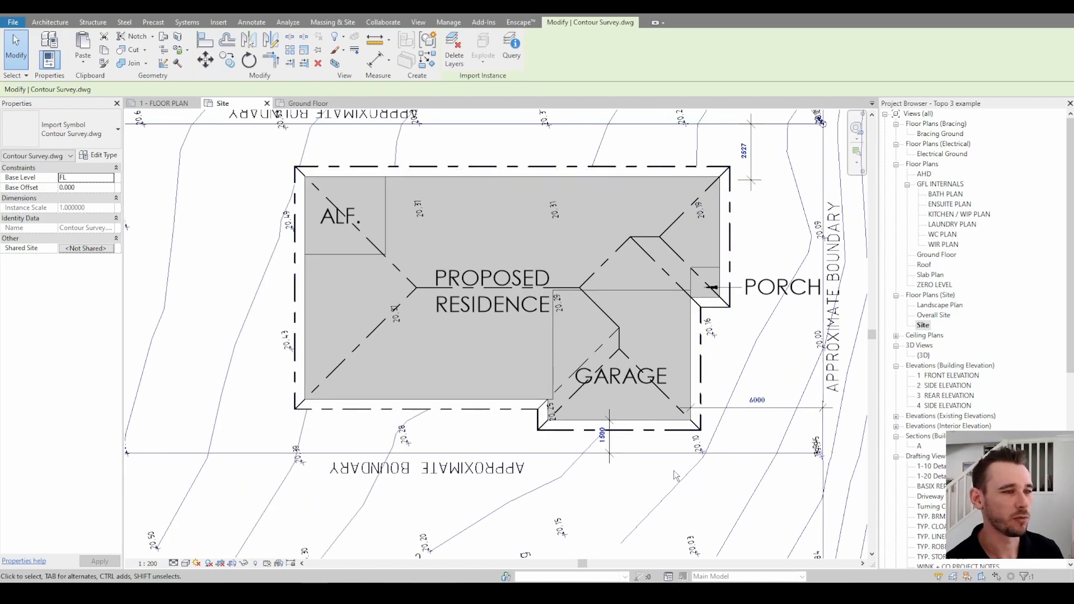
{"action": "scroll", "coordinate": [448, 466], "scroll_direction": "down", "scroll_amount": 1}
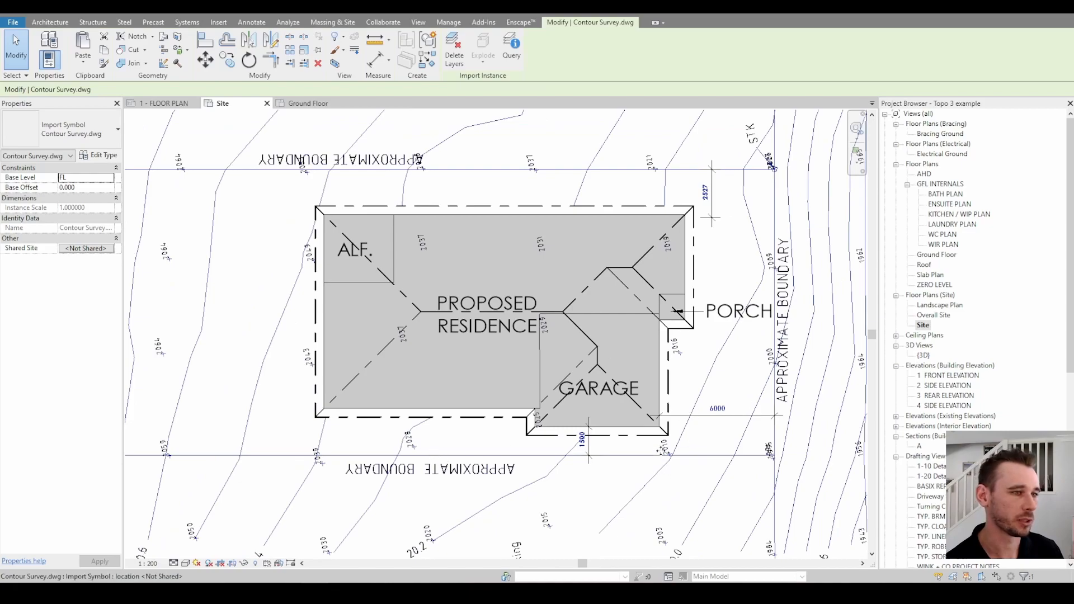
{"action": "middle_click_drag", "start_coordinate": [666, 467], "coordinate": [665, 477]}
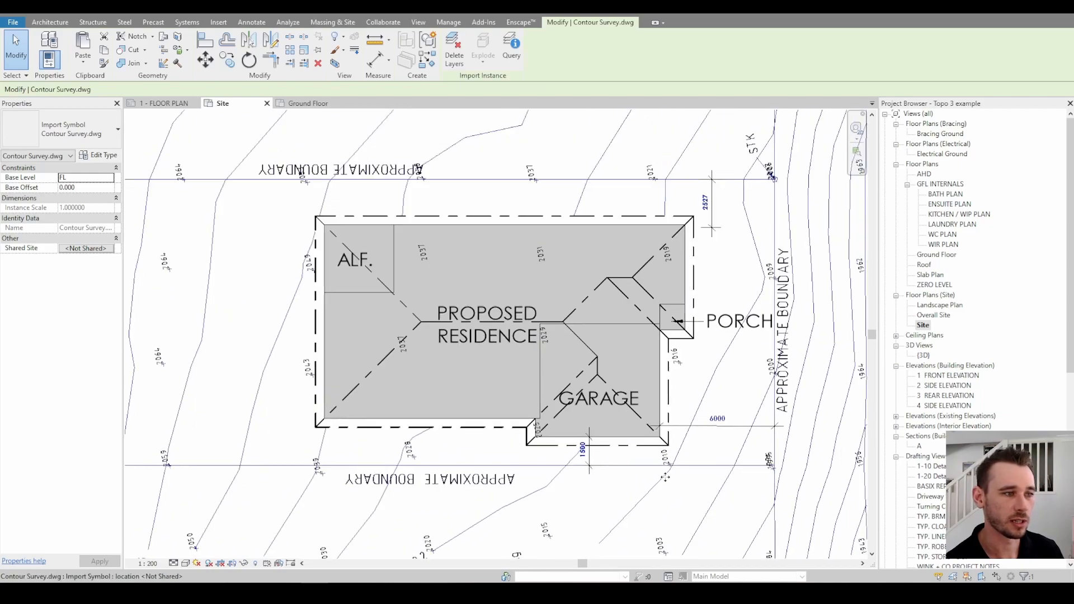
{"action": "middle_click_drag", "start_coordinate": [631, 545], "coordinate": [705, 482]}
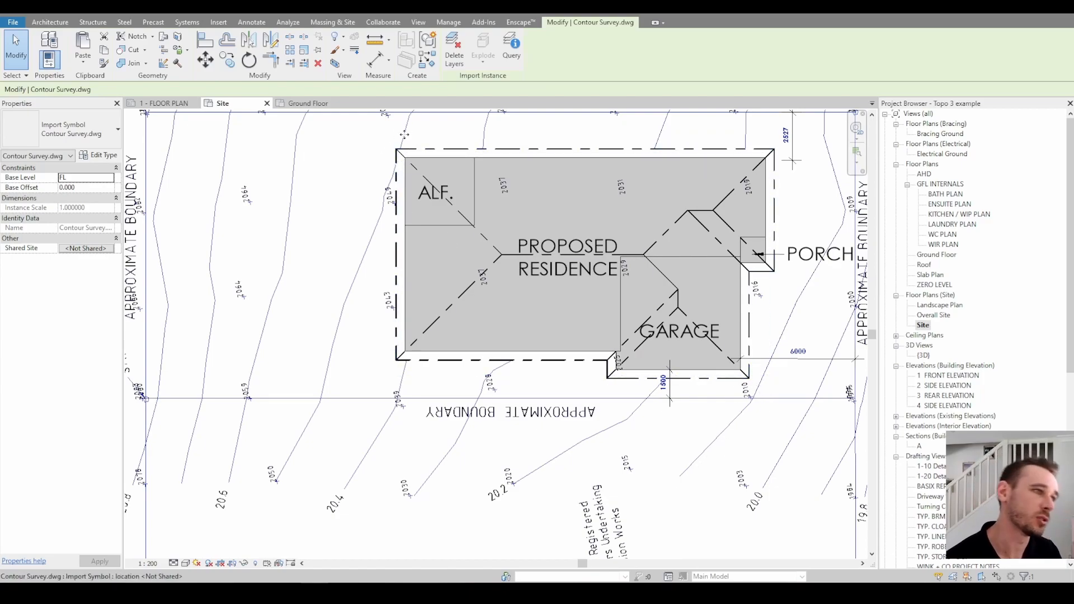
{"action": "middle_click_drag", "start_coordinate": [417, 141], "coordinate": [387, 210]}
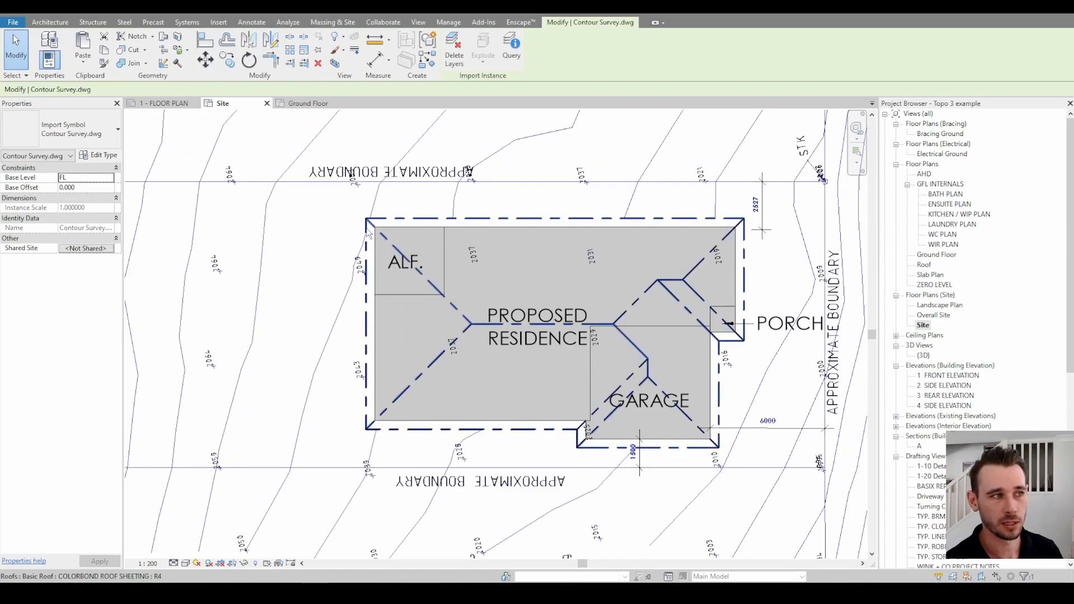
{"action": "scroll", "coordinate": [726, 465], "scroll_direction": "down", "scroll_amount": 1}
{"action": "middle_click_drag", "start_coordinate": [727, 466], "coordinate": [771, 418]}
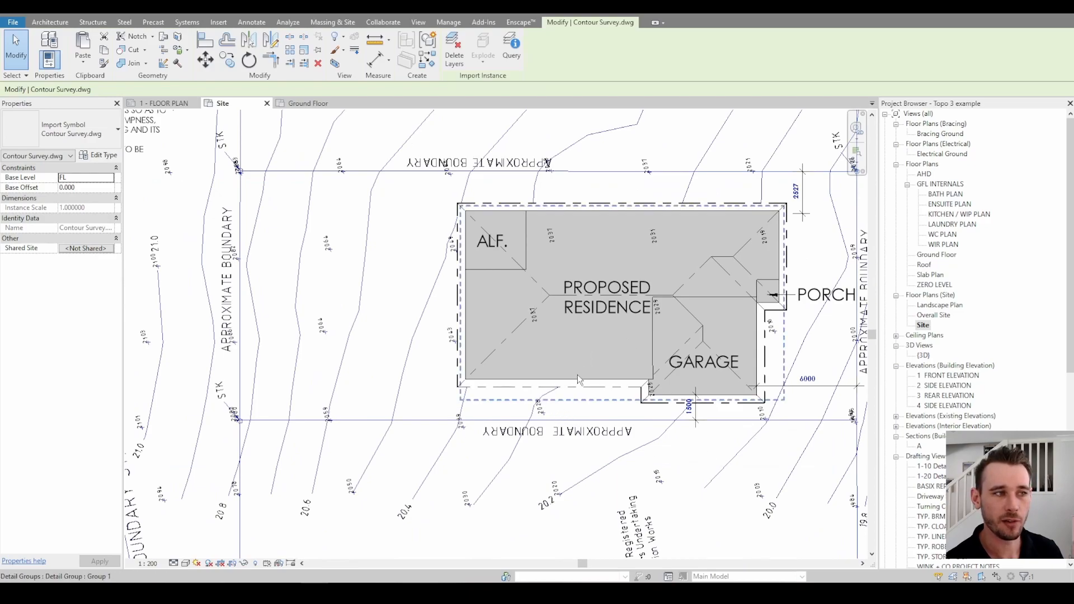
{"action": "right_click", "coordinate": [626, 323]}
{"action": "left_click", "coordinate": [650, 274]}
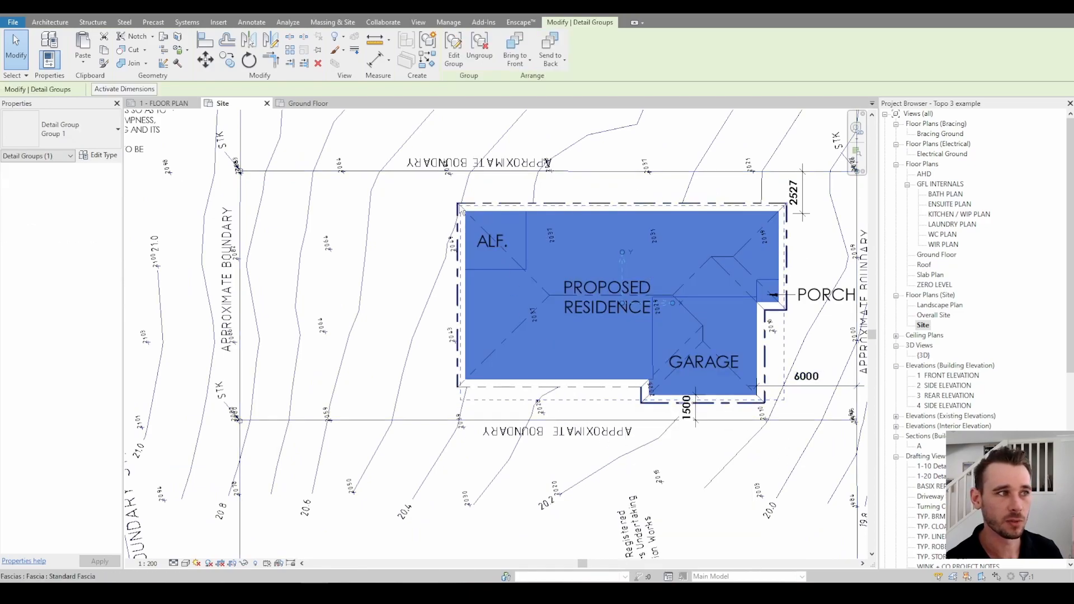
{"action": "key", "text": "Escape"}
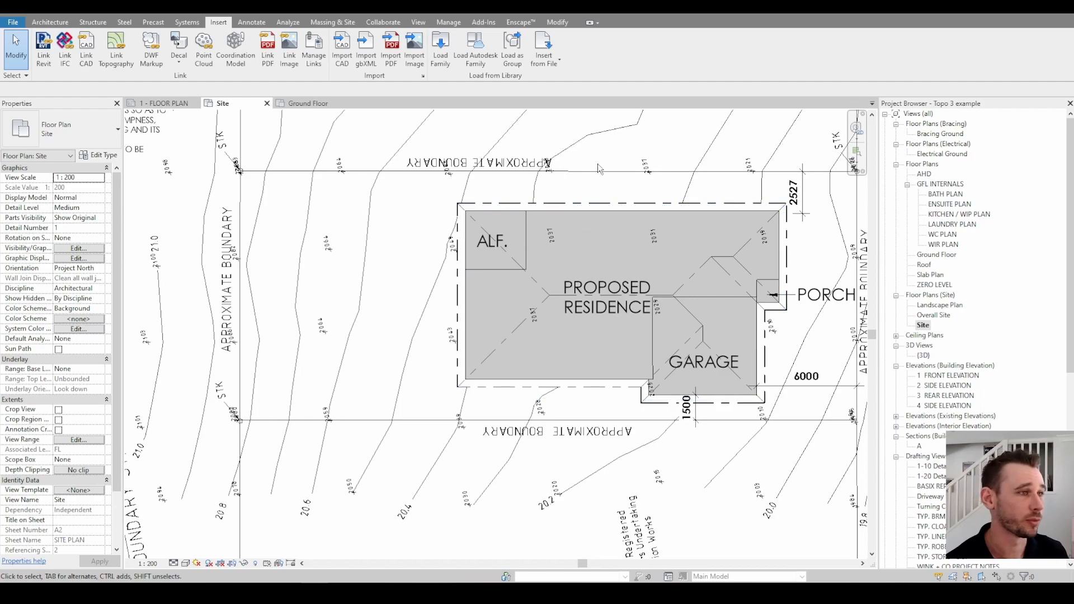
{"action": "scroll", "coordinate": [575, 495], "scroll_direction": "up", "scroll_amount": 2}
{"action": "scroll", "coordinate": [582, 476], "scroll_direction": "down", "scroll_amount": 2}
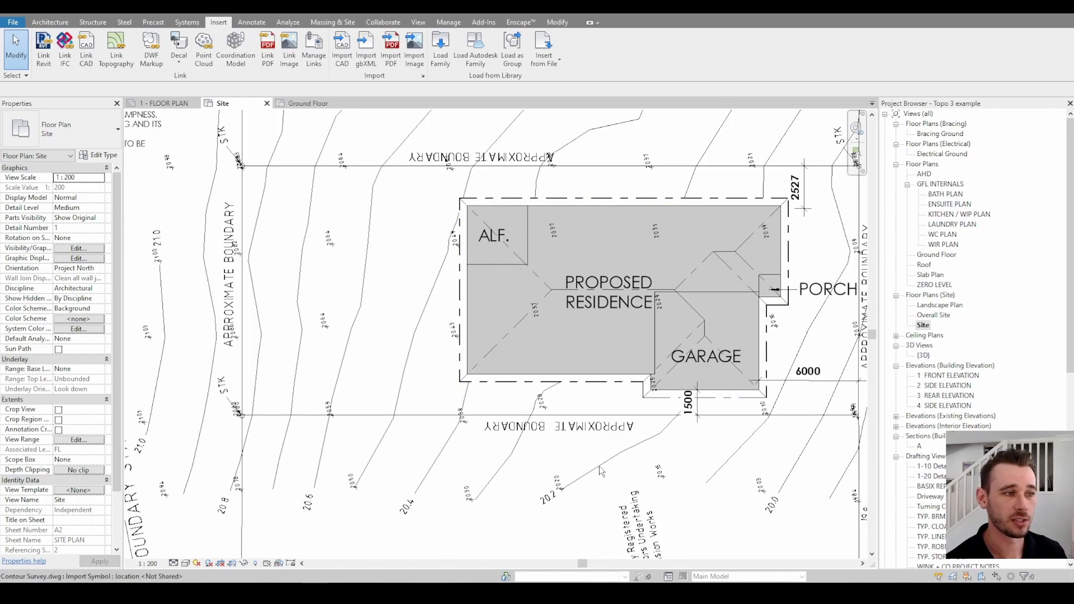
{"action": "left_click", "coordinate": [616, 482]}
{"action": "key", "text": "Escape"}
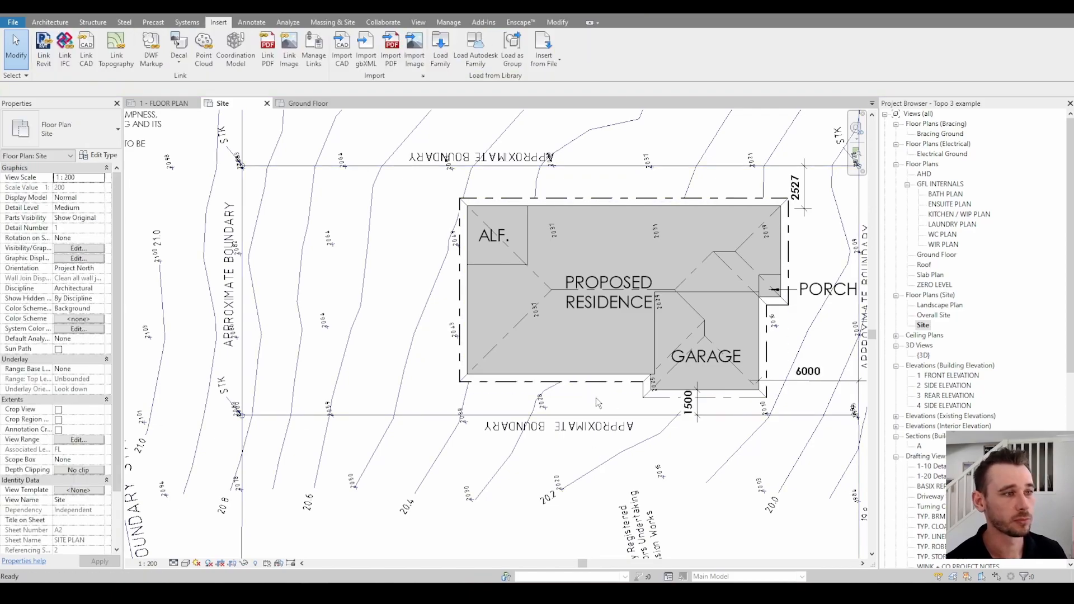
- Set the line style for new detail lines to Cut / Fill
{"action": "key", "text": "d"}
{"action": "key", "text": "l"}
{"action": "left_click", "coordinate": [541, 56]}
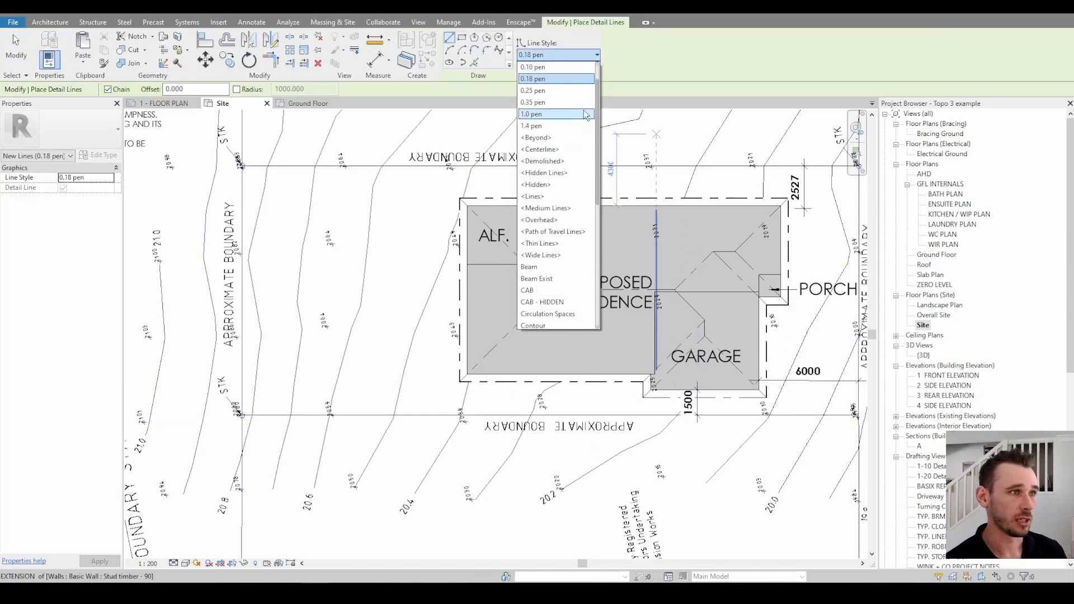
{"action": "scroll", "coordinate": [554, 305], "scroll_direction": "down", "scroll_amount": 1}
{"action": "left_click", "coordinate": [549, 321]}
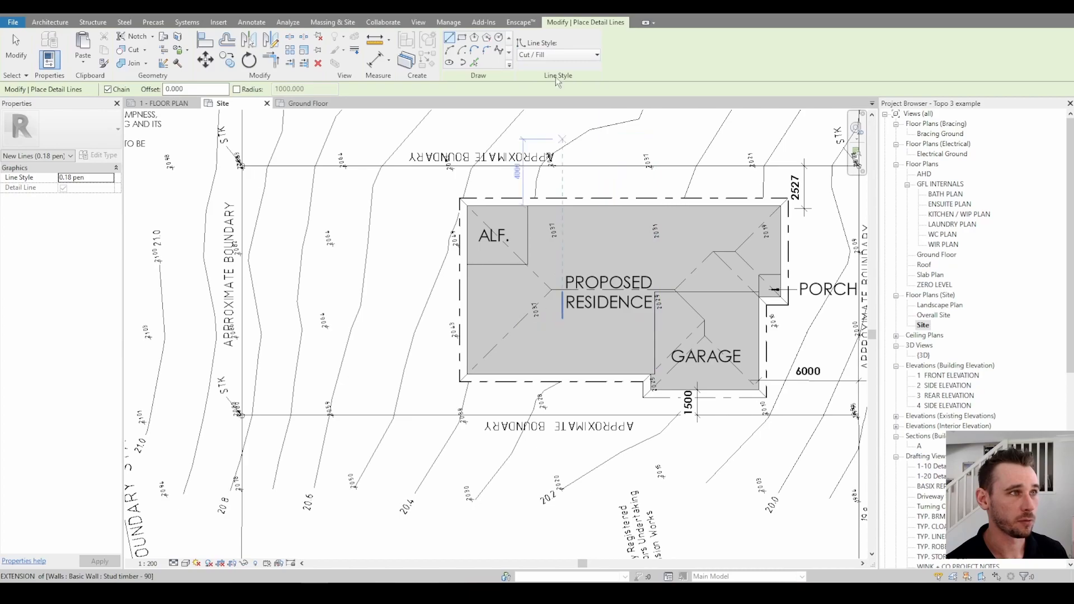
{"action": "left_click", "coordinate": [499, 50]}
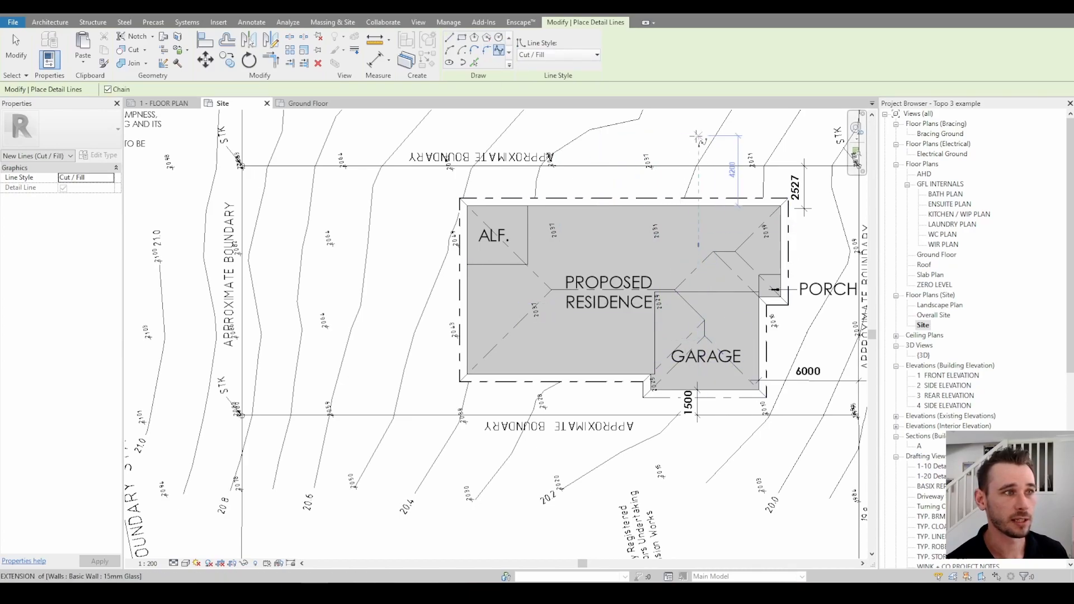
{"action": "scroll", "coordinate": [702, 206], "scroll_direction": "up", "scroll_amount": 1}
{"action": "key", "text": "Escape"}
{"action": "left_click", "coordinate": [692, 170]}
{"action": "key", "text": "Escape"}
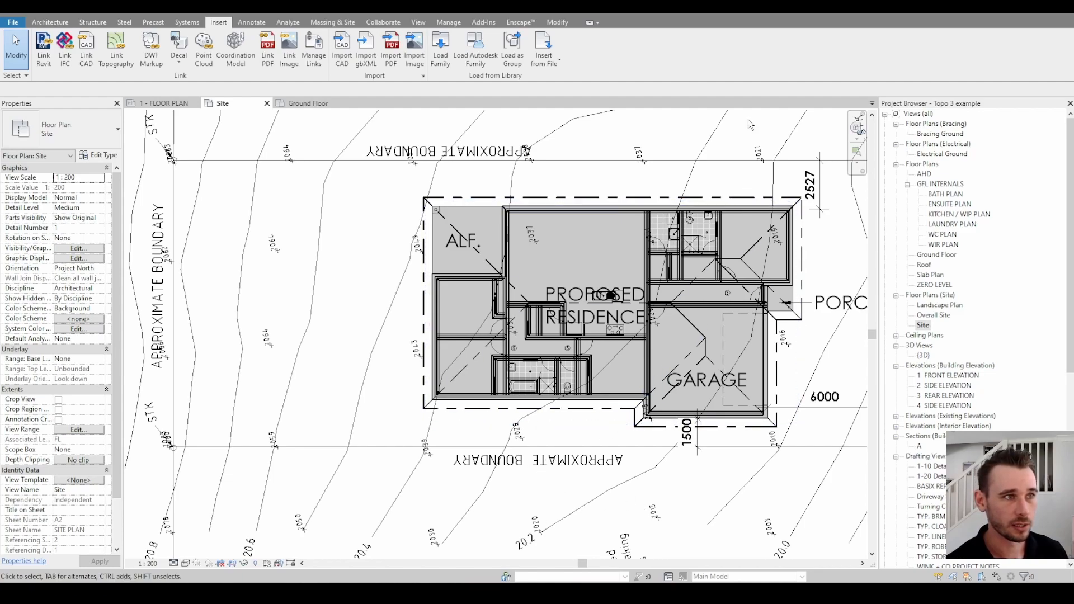
- Draw a Cut / Fill spline detail line following the contours across the residence, from beyond the wall facing the 2527 setback to beyond the garage's rear corner
{"action": "key", "text": "d"}
{"action": "key", "text": "l"}
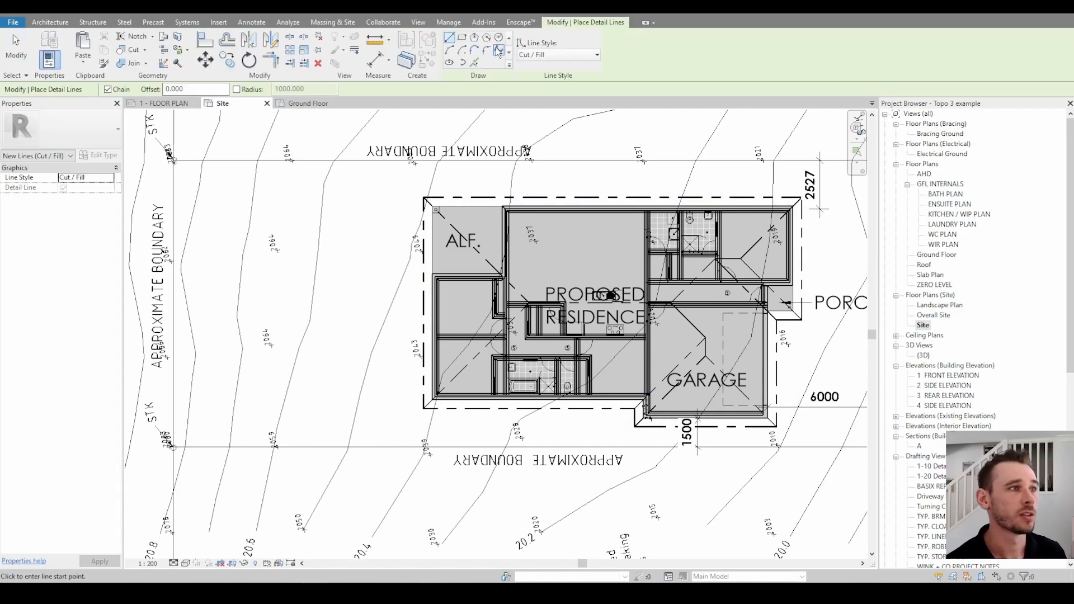
{"action": "left_click", "coordinate": [498, 50]}
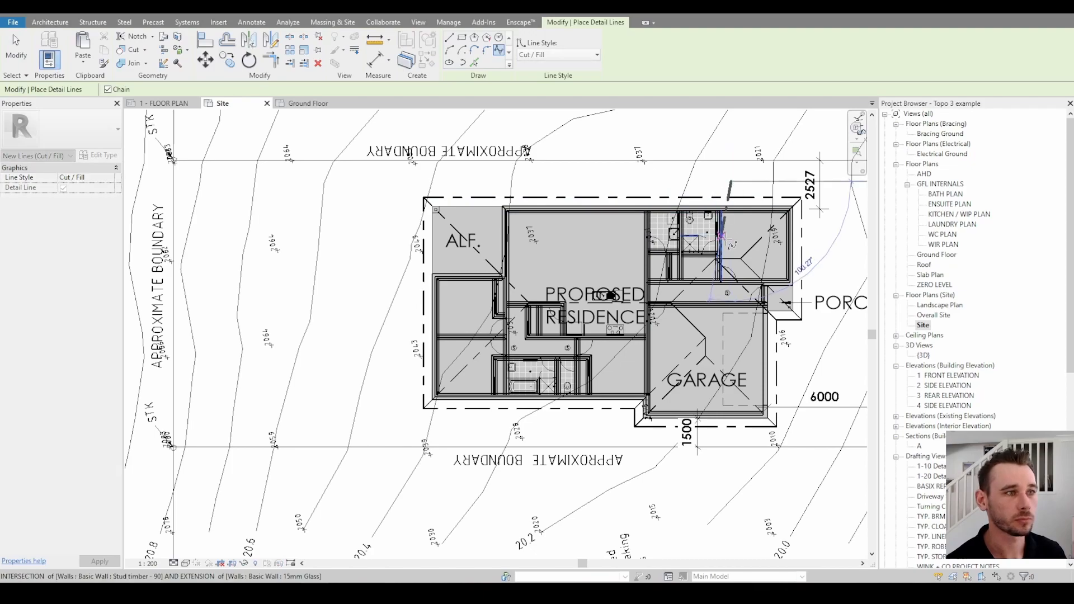
{"action": "left_click", "coordinate": [731, 238]}
{"action": "scroll", "coordinate": [730, 240], "scroll_direction": "up", "scroll_amount": 2}
{"action": "left_click", "coordinate": [694, 320]}
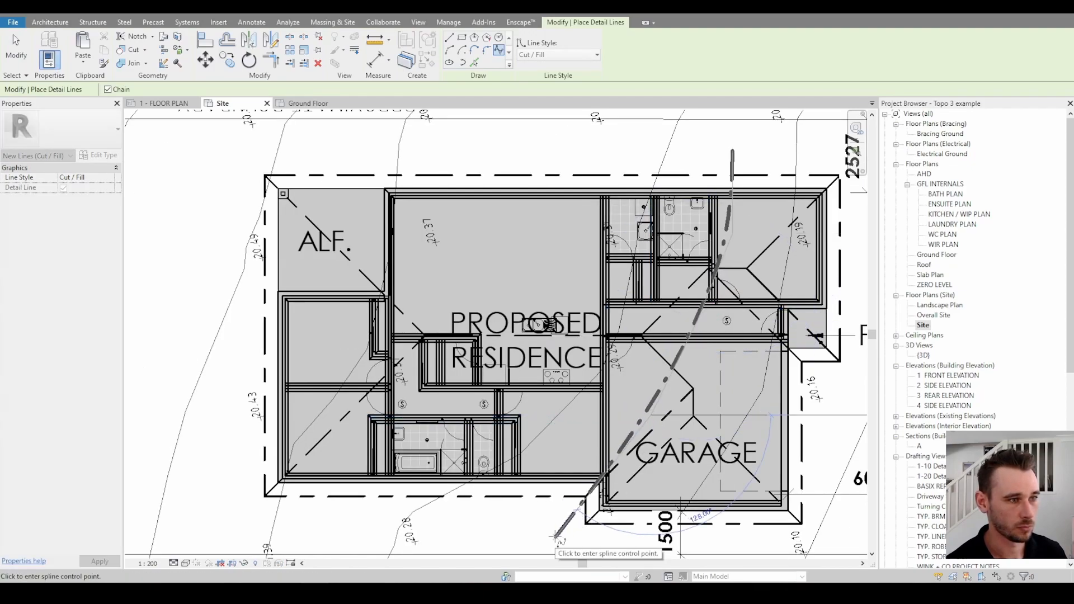
{"action": "scroll", "coordinate": [557, 538], "scroll_direction": "down", "scroll_amount": 1}
{"action": "scroll", "coordinate": [555, 537], "scroll_direction": "down", "scroll_amount": 3}
{"action": "scroll", "coordinate": [571, 506], "scroll_direction": "down", "scroll_amount": 1}
{"action": "key", "text": "Escape"}
{"action": "middle_click_drag", "start_coordinate": [573, 500], "coordinate": [673, 402]}
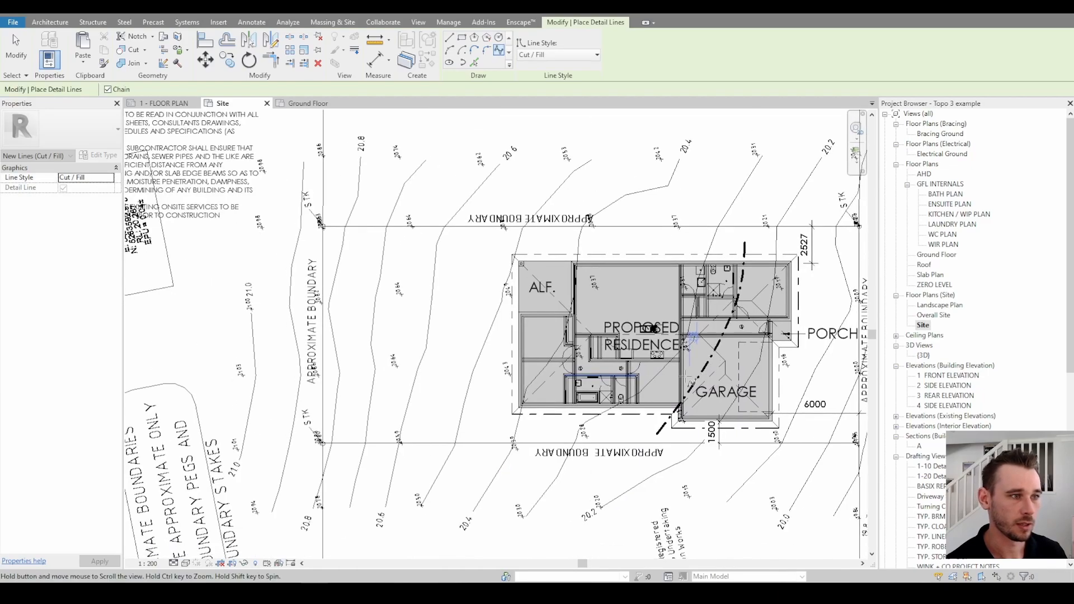
{"action": "scroll", "coordinate": [672, 402], "scroll_direction": "up", "scroll_amount": 1}
{"action": "key", "text": "Escape"}
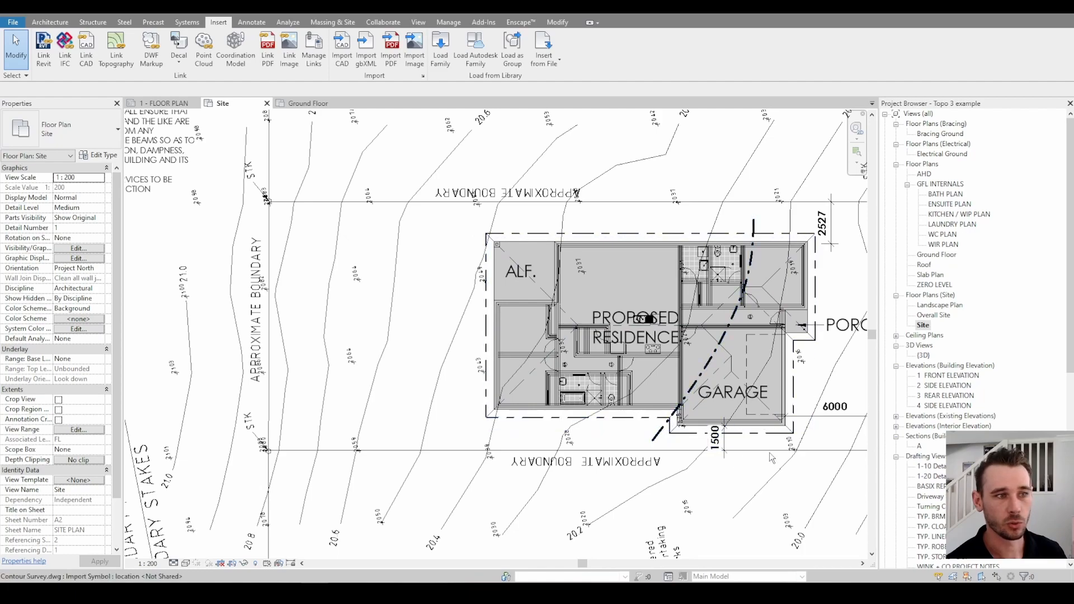
- Place a bordered text note reading PAD 20.250 beneath the PROPOSED RESIDENCE label
{"action": "middle_click_drag", "start_coordinate": [686, 490], "coordinate": [481, 461]}
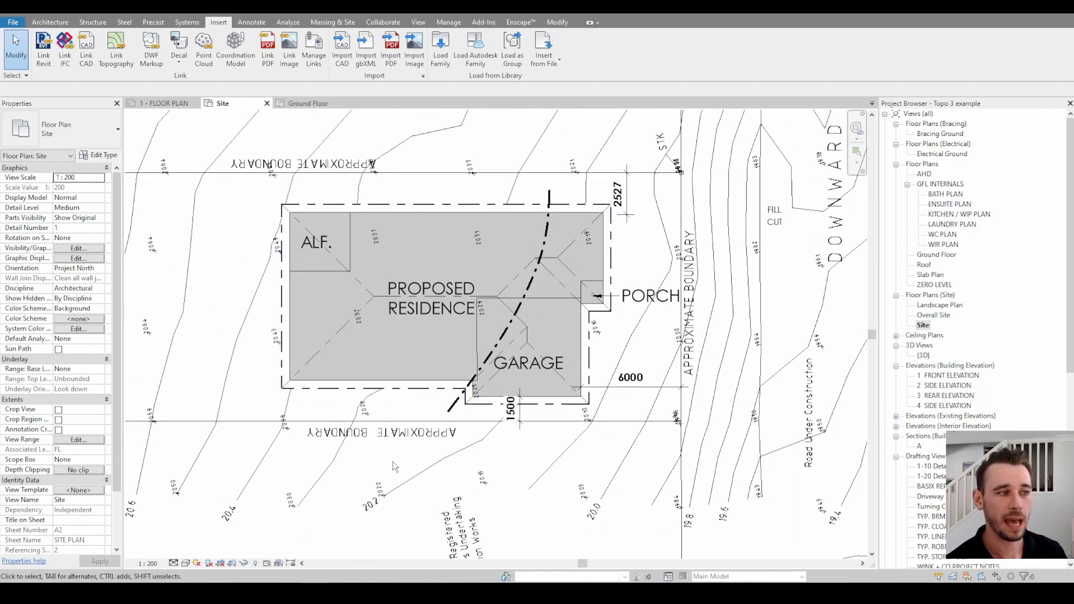
{"action": "scroll", "coordinate": [394, 471], "scroll_direction": "up", "scroll_amount": 1}
{"action": "key", "text": "t"}
{"action": "key", "text": "x"}
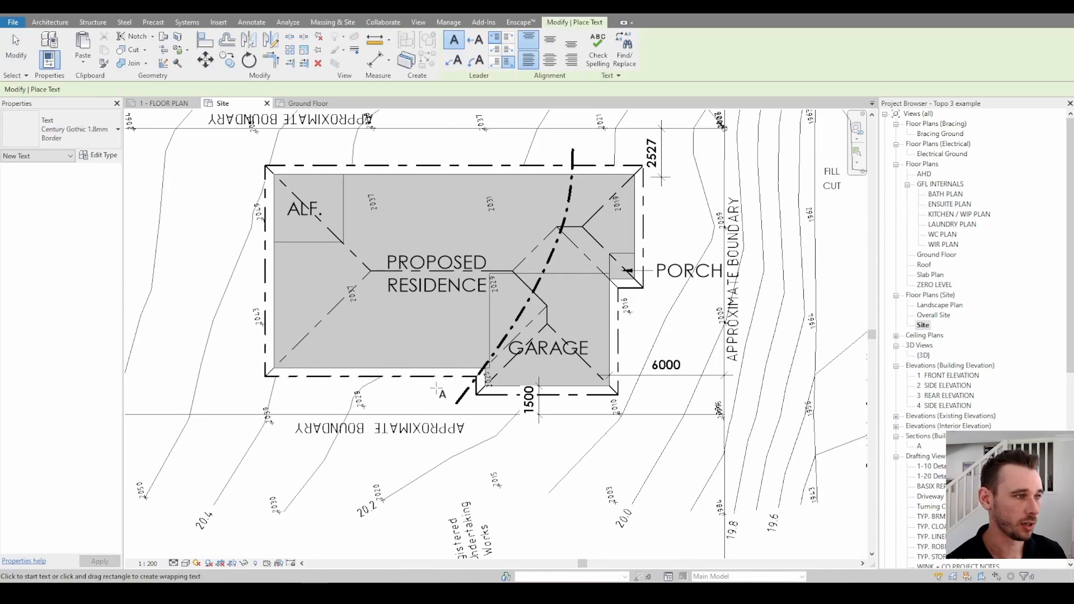
{"action": "left_click", "coordinate": [397, 302]}
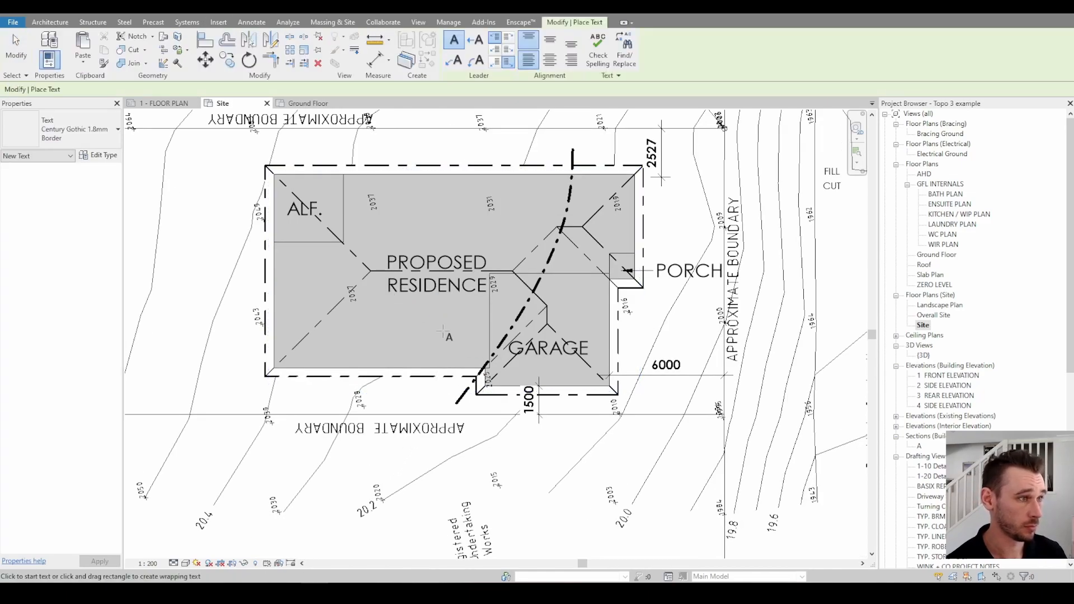
{"action": "type", "text": "PAD"}
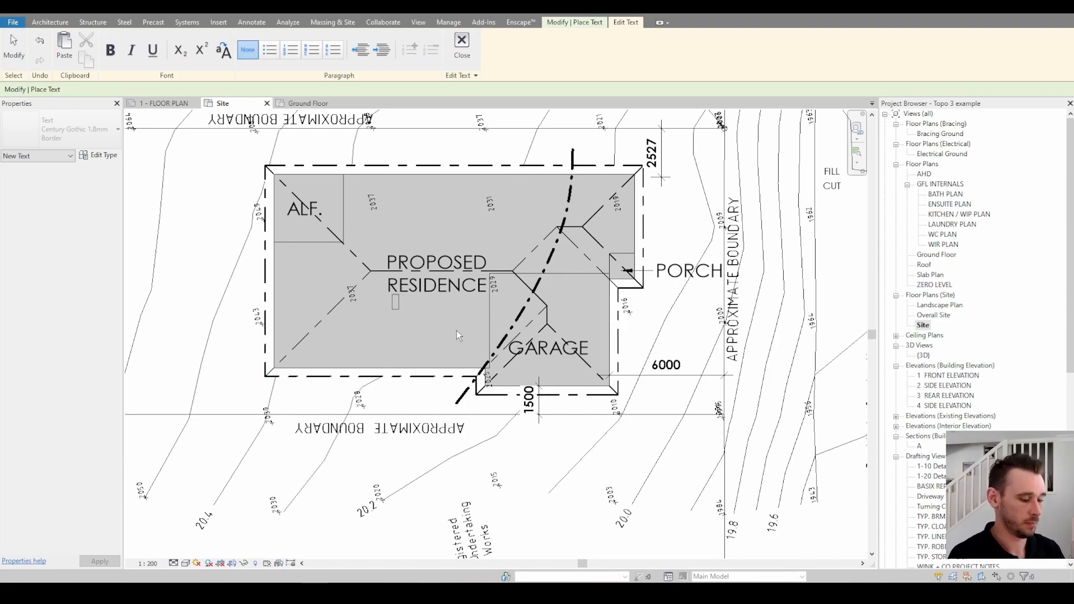
{"action": "type", "text": " 20.25"}
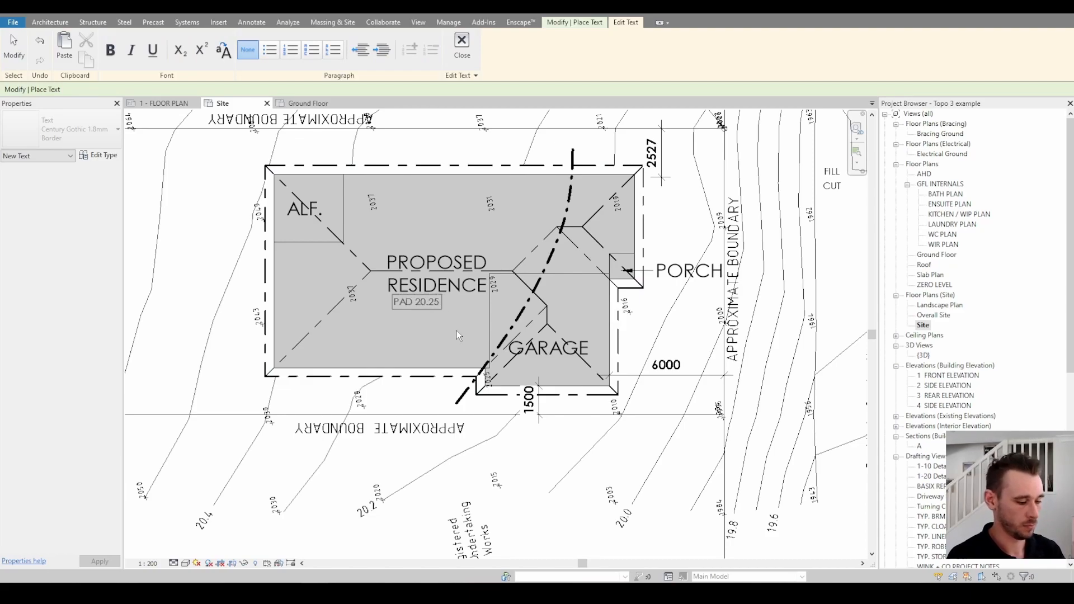
{"action": "type", "text": "0"}
- Add a second line reading FFL 20.550 to the pad level note and finish the text
{"action": "key", "text": "Return"}
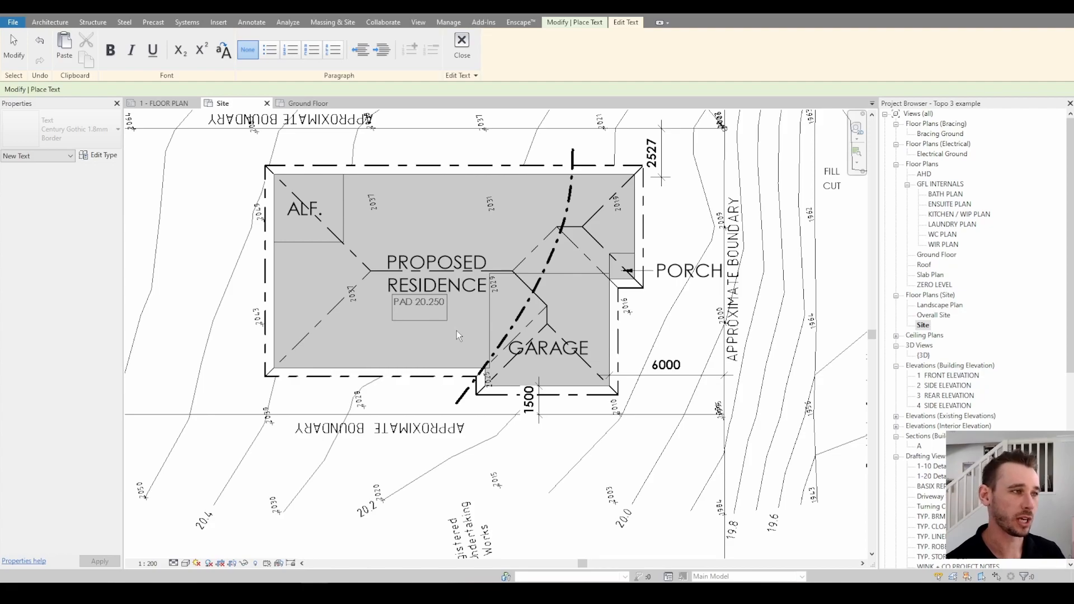
{"action": "type", "text": "FFL"}
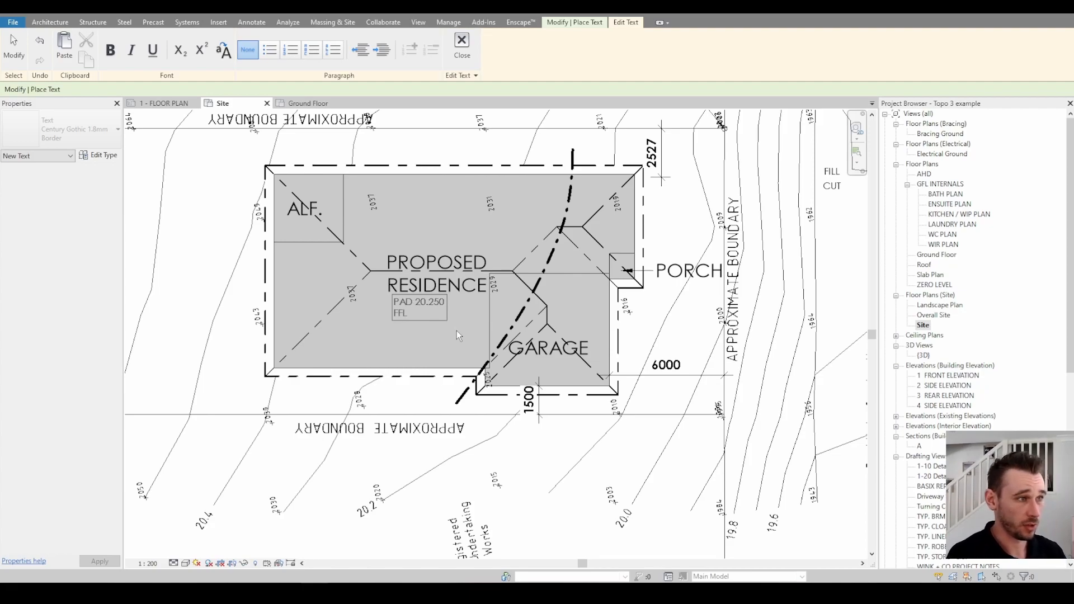
{"action": "type", "text": " 20.550"}
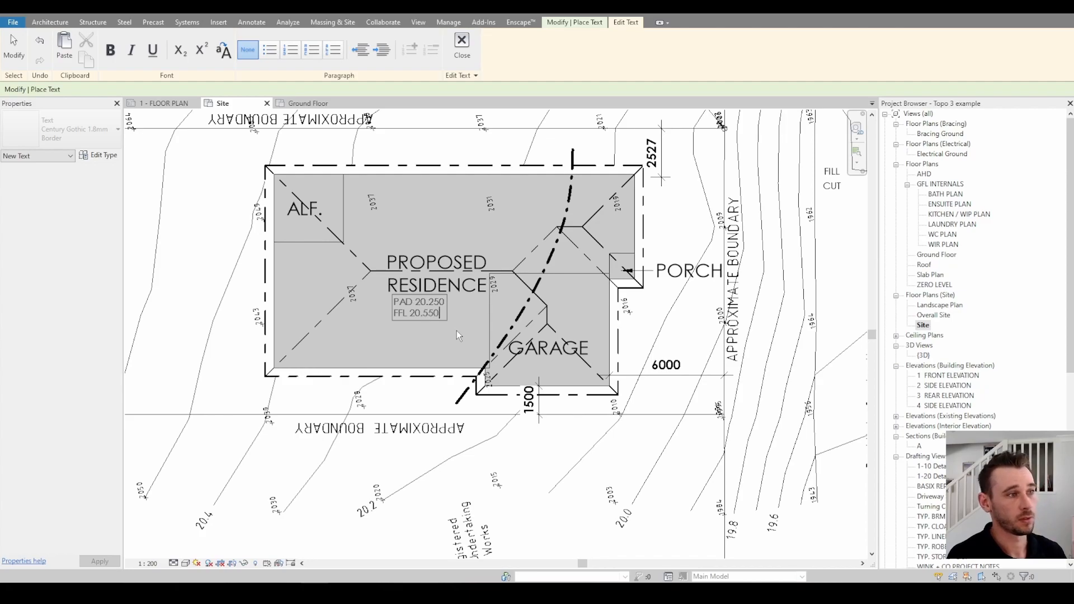
{"action": "left_click", "coordinate": [439, 374]}
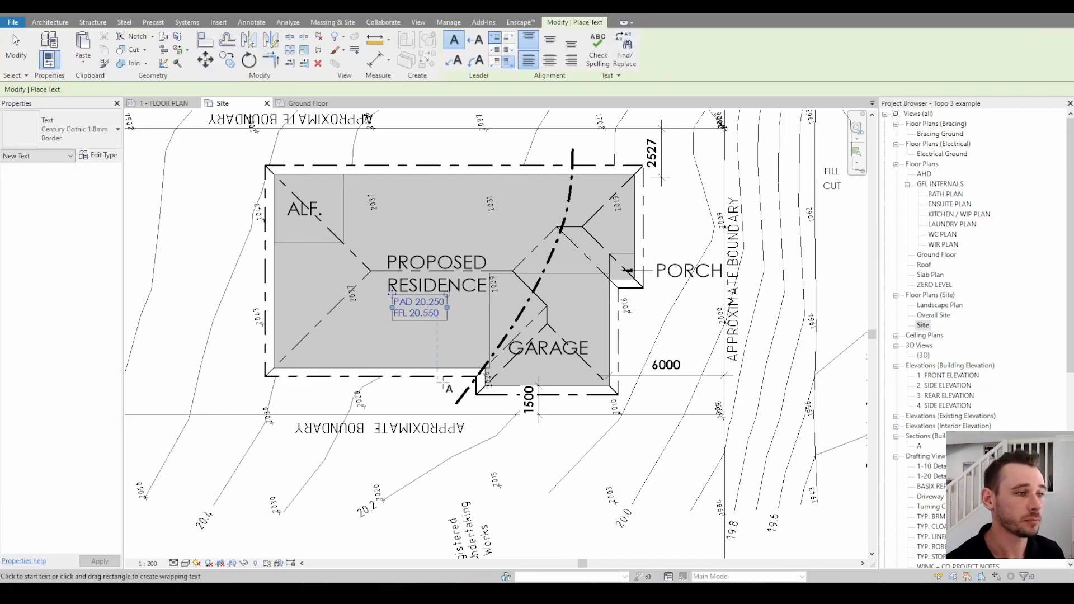
{"action": "scroll", "coordinate": [531, 407], "scroll_direction": "up", "scroll_amount": 2}
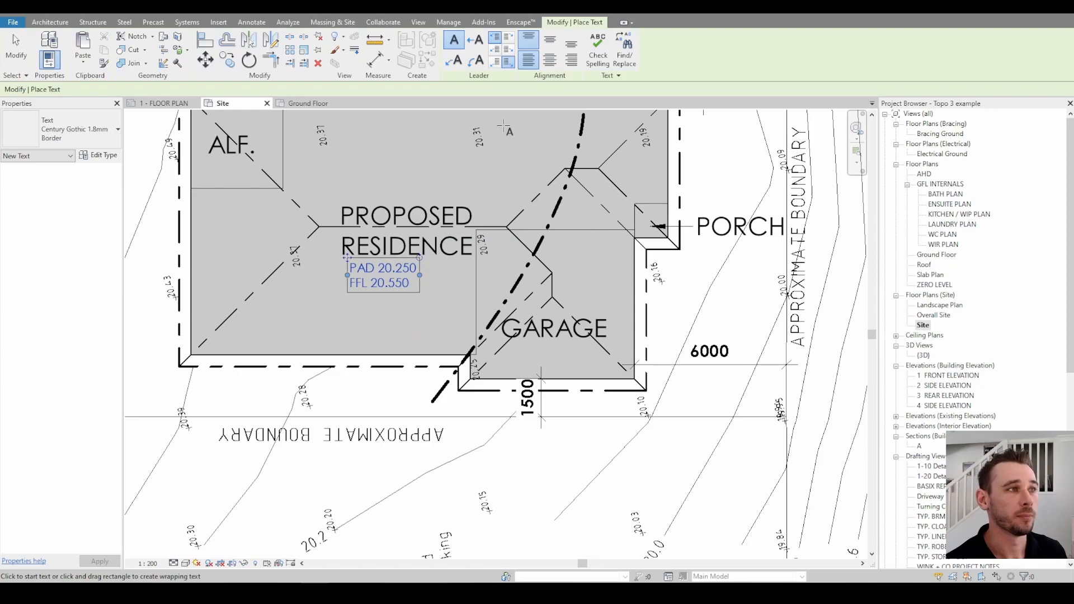
{"action": "key", "text": "Escape"}
{"action": "key", "text": "Escape"}
{"action": "scroll", "coordinate": [405, 295], "scroll_direction": "down", "scroll_amount": 2}
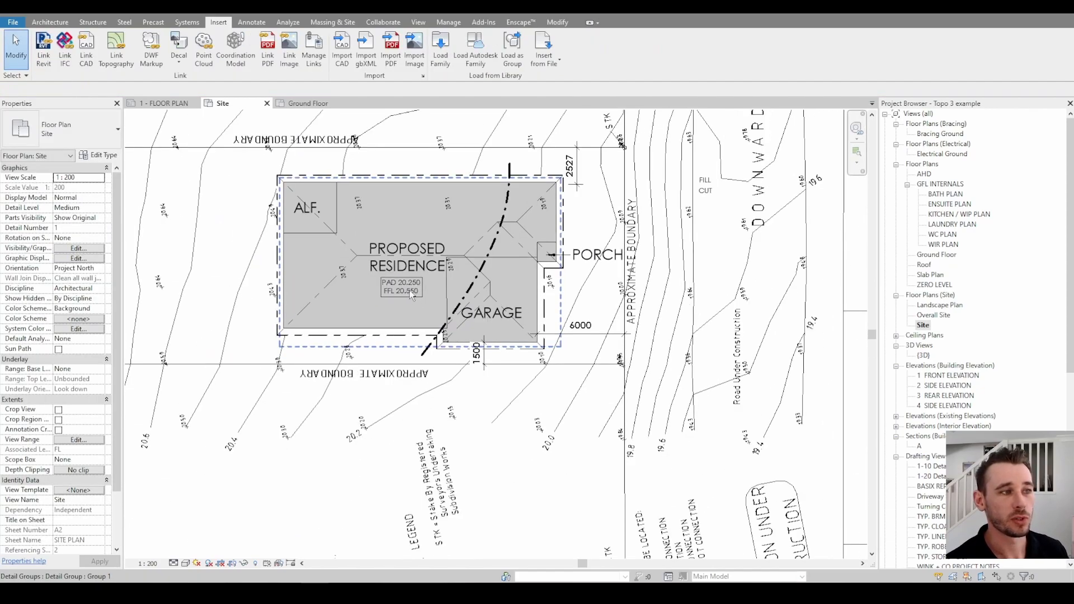
{"action": "scroll", "coordinate": [484, 309], "scroll_direction": "up", "scroll_amount": 2}
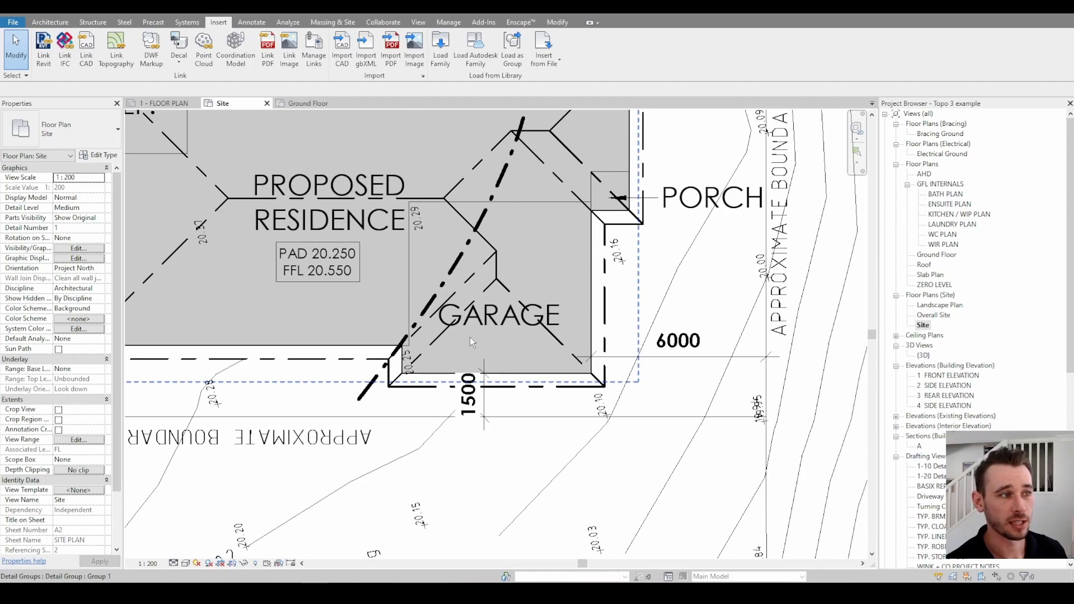
- Place a bordered text note reading FFL 20.550 beneath the GARAGE label and finish the text
{"action": "scroll", "coordinate": [501, 338], "scroll_direction": "down", "scroll_amount": 1}
{"action": "key", "text": "t"}
{"action": "key", "text": "x"}
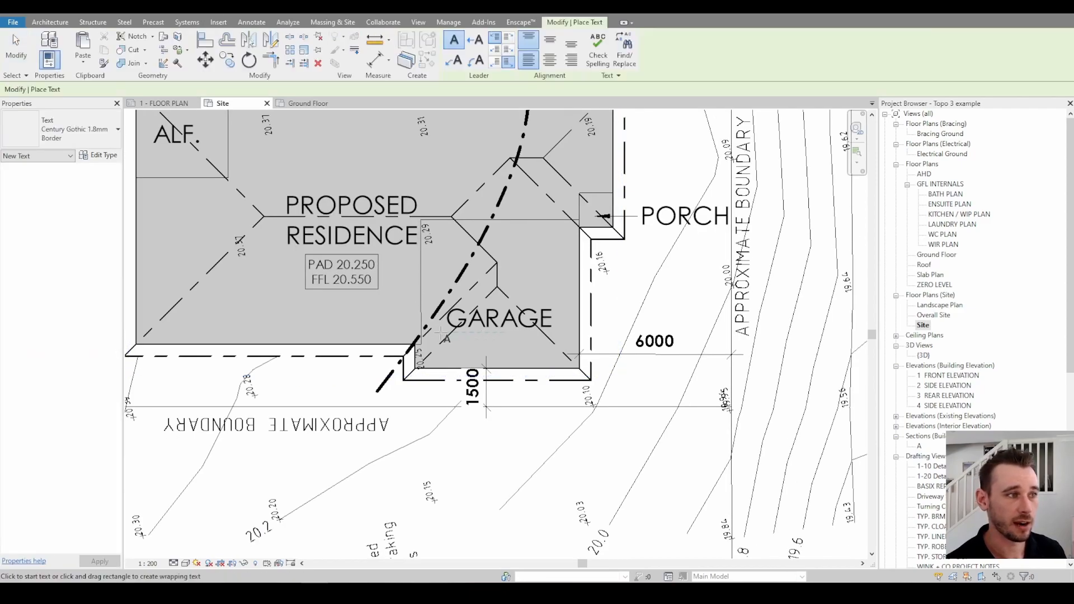
{"action": "left_click", "coordinate": [501, 344]}
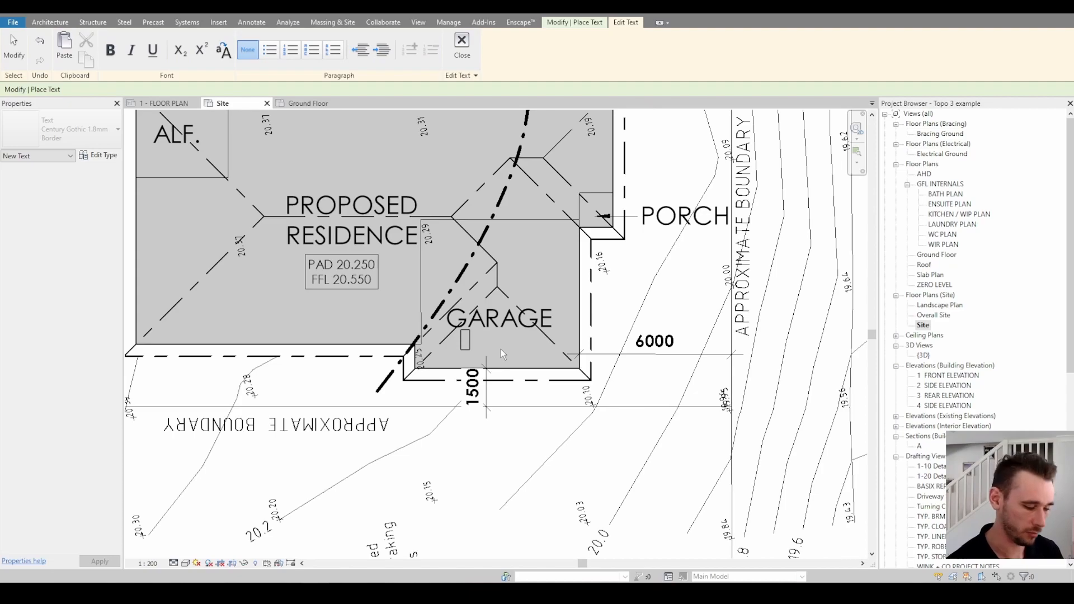
{"action": "type", "text": "FFL"}
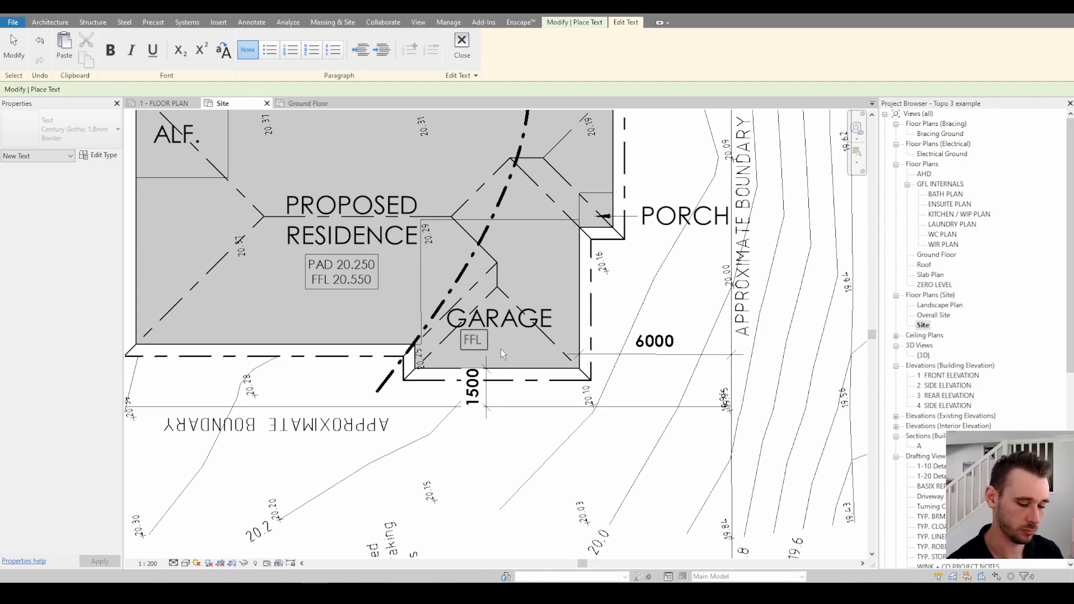
{"action": "left_click", "coordinate": [565, 243]}
{"action": "scroll", "coordinate": [502, 326], "scroll_direction": "down", "scroll_amount": 1}
{"action": "key", "text": "Escape"}
{"action": "key", "text": "Escape"}
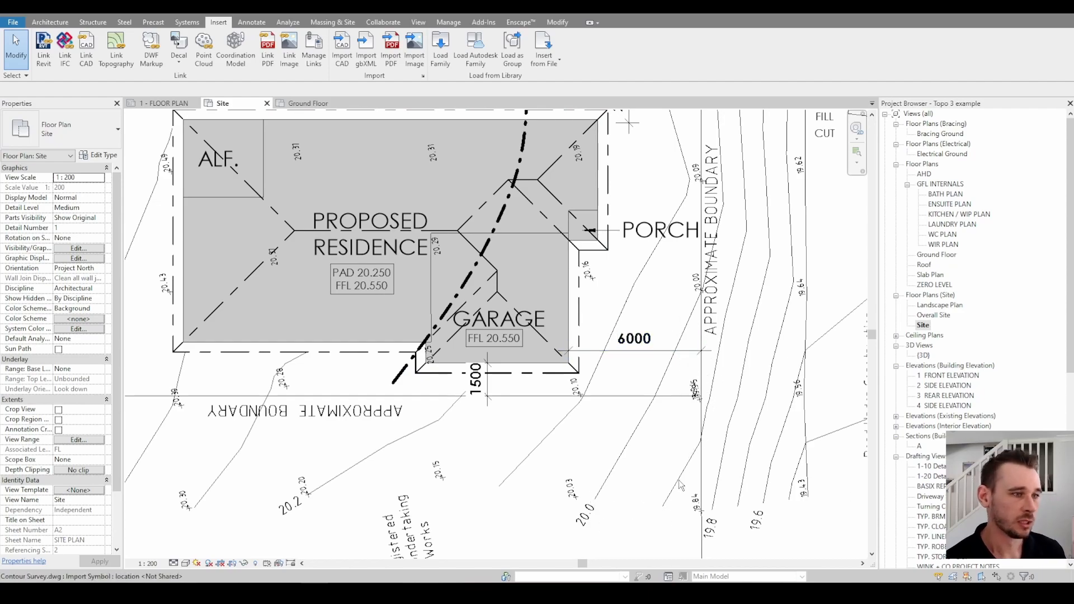
{"action": "right_click", "coordinate": [696, 343]}
{"action": "left_click", "coordinate": [694, 313]}
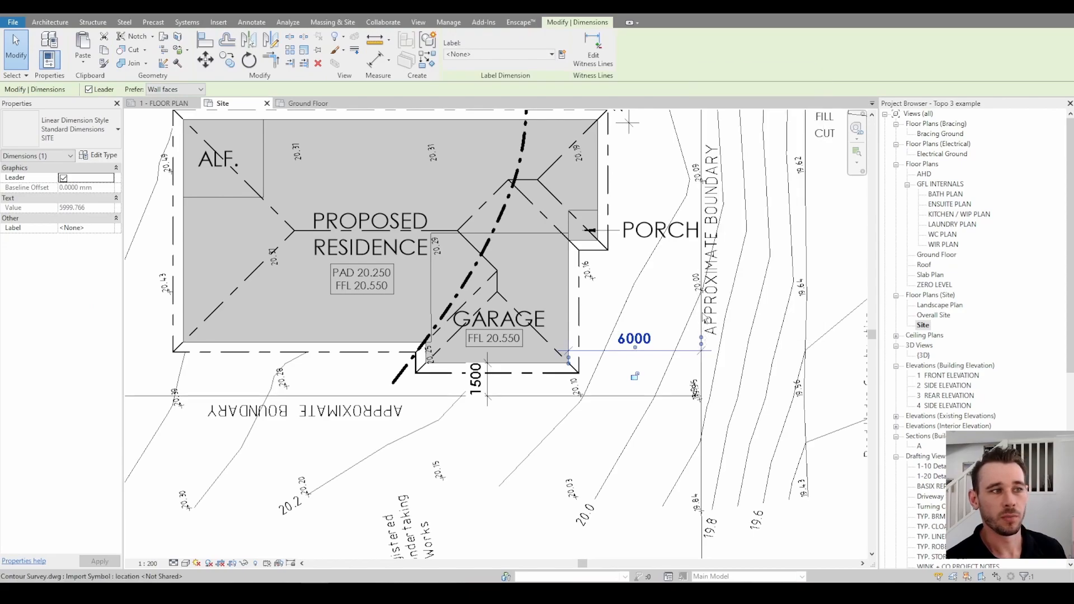
{"action": "key", "text": "Escape"}
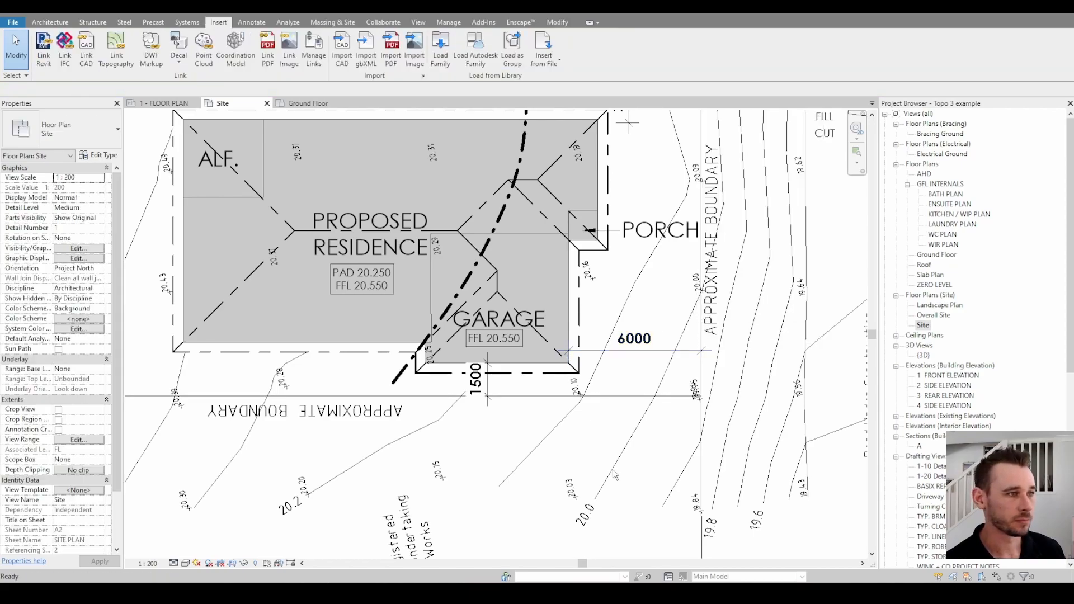
- Add a bordered RL 19.900 note with a leader pointing to the front boundary beside the garage, and adjust the leader's elbow
{"action": "scroll", "coordinate": [635, 440], "scroll_direction": "up", "scroll_amount": 1}
{"action": "key", "text": "t"}
{"action": "key", "text": "x"}
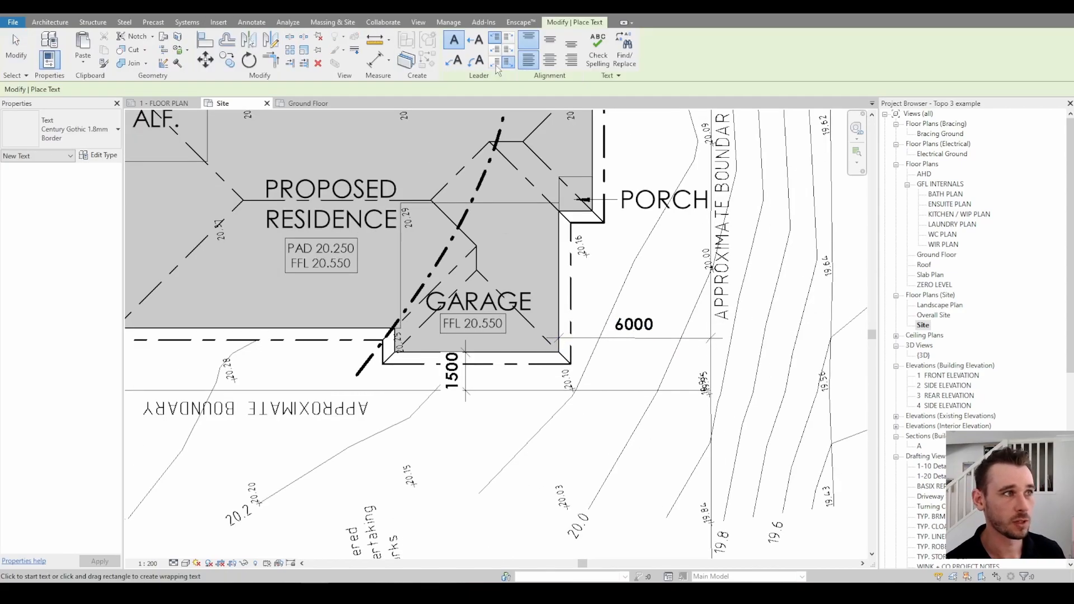
{"action": "left_click", "coordinate": [477, 46]}
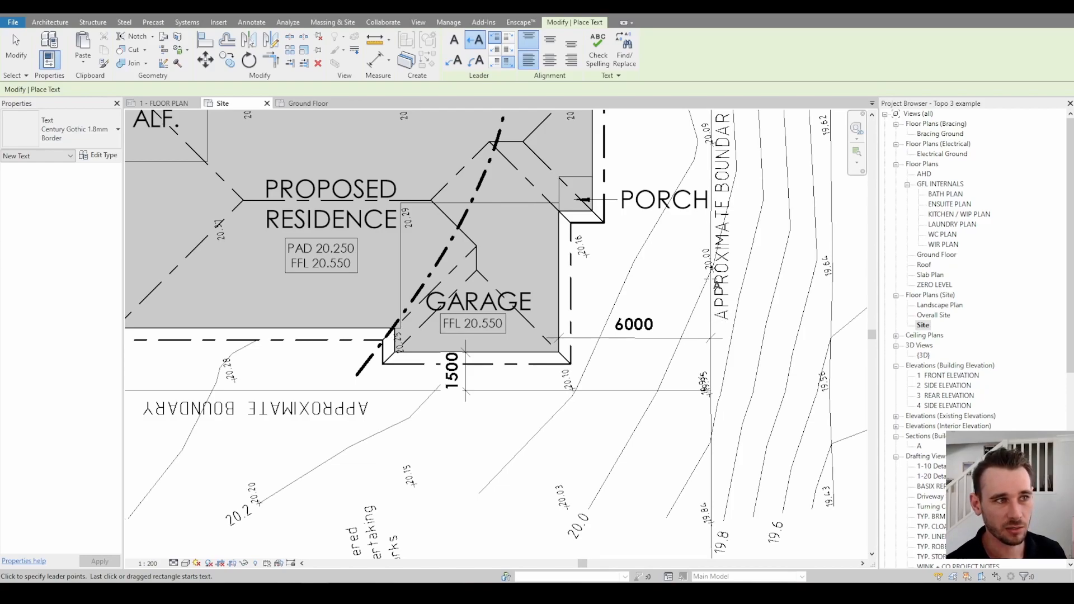
{"action": "left_click", "coordinate": [711, 294]}
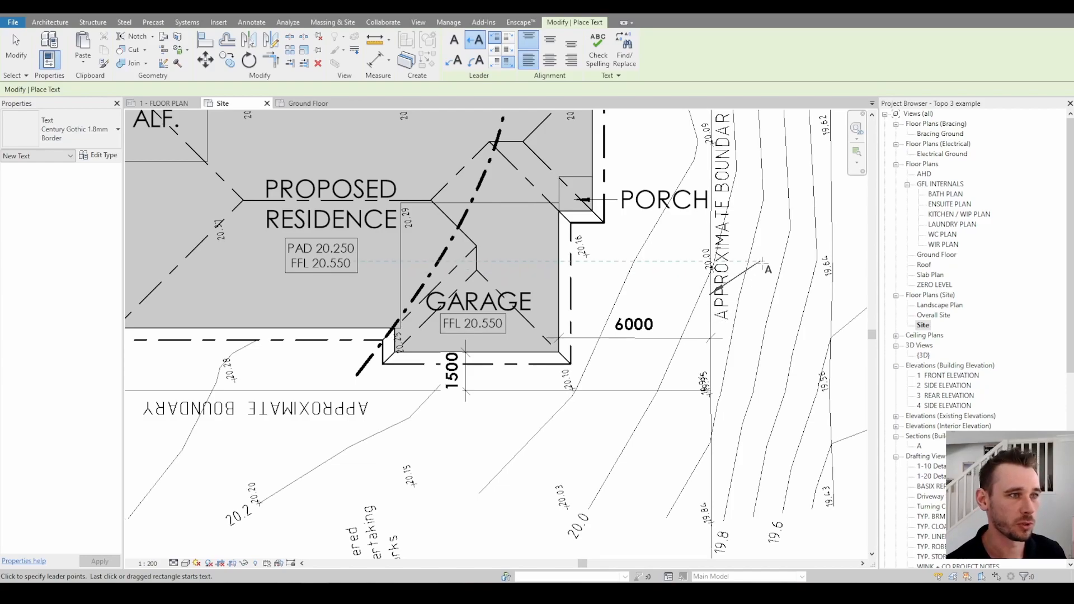
{"action": "left_click", "coordinate": [764, 260]}
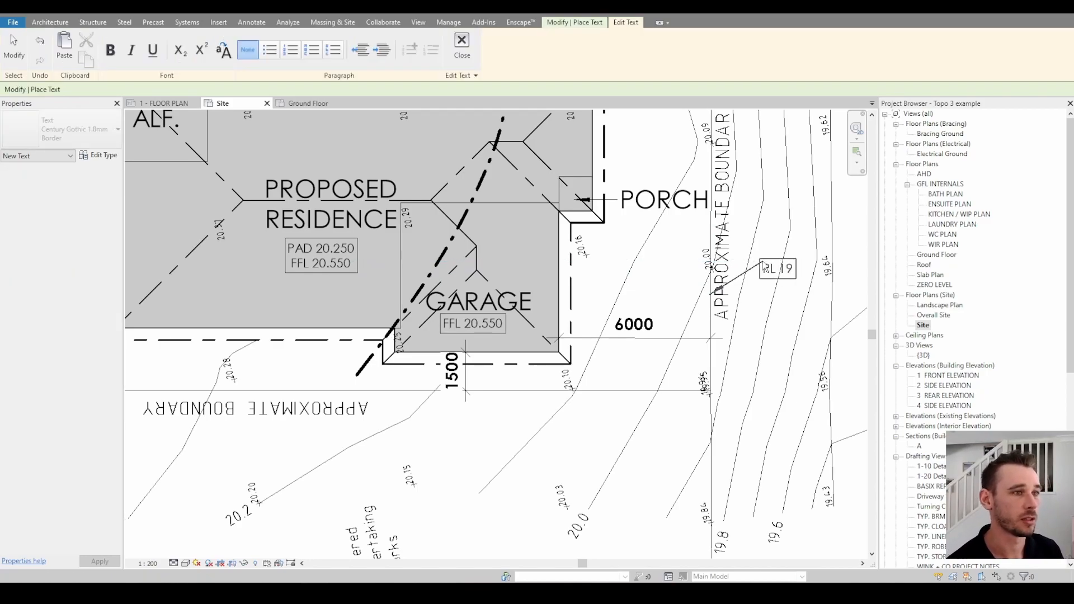
{"action": "left_click", "coordinate": [742, 152]}
{"action": "middle_click_drag", "start_coordinate": [704, 354], "coordinate": [649, 394]}
{"action": "left_click_drag", "start_coordinate": [683, 319], "coordinate": [689, 302]}
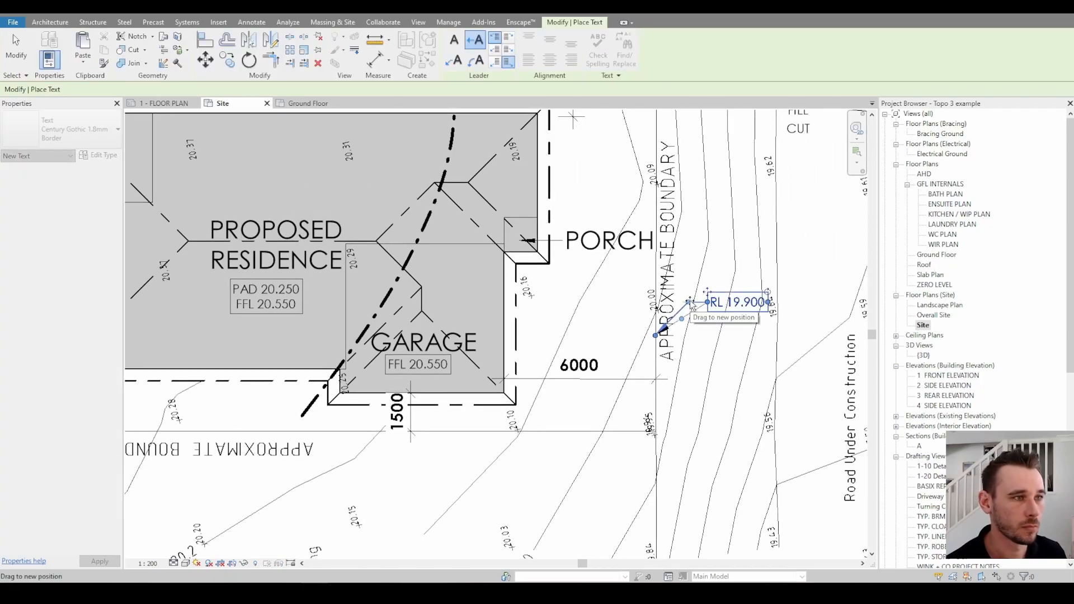
{"action": "key", "text": "Escape"}
{"action": "key", "text": "Escape"}
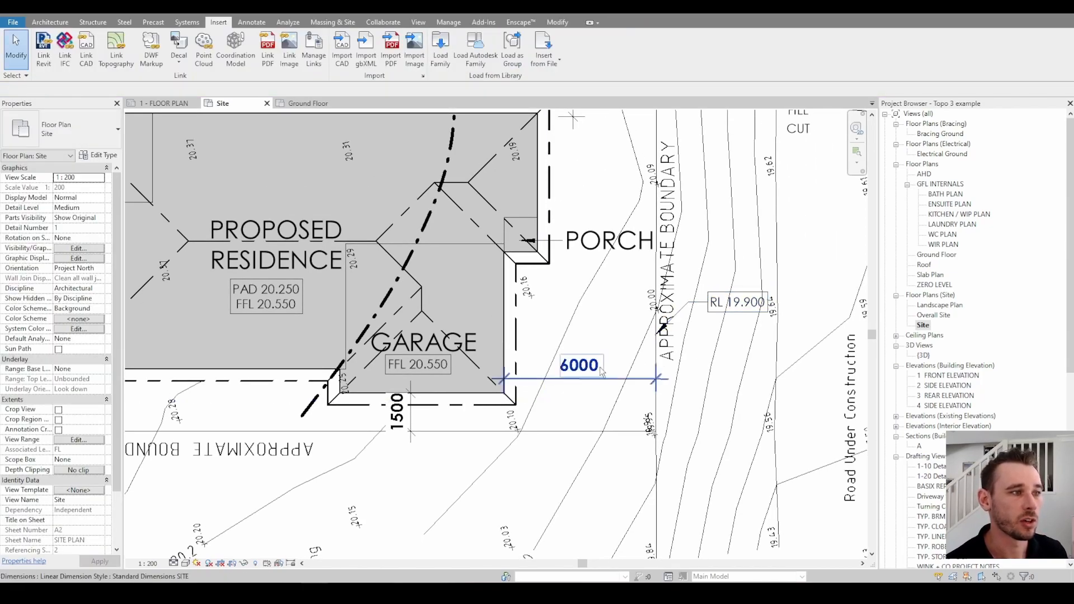
- Try drawing a right-angled gradient triangle with Cut / Fill detail lines in the road area beyond the RL 19.900 note
{"action": "scroll", "coordinate": [783, 423], "scroll_direction": "down", "scroll_amount": 3}
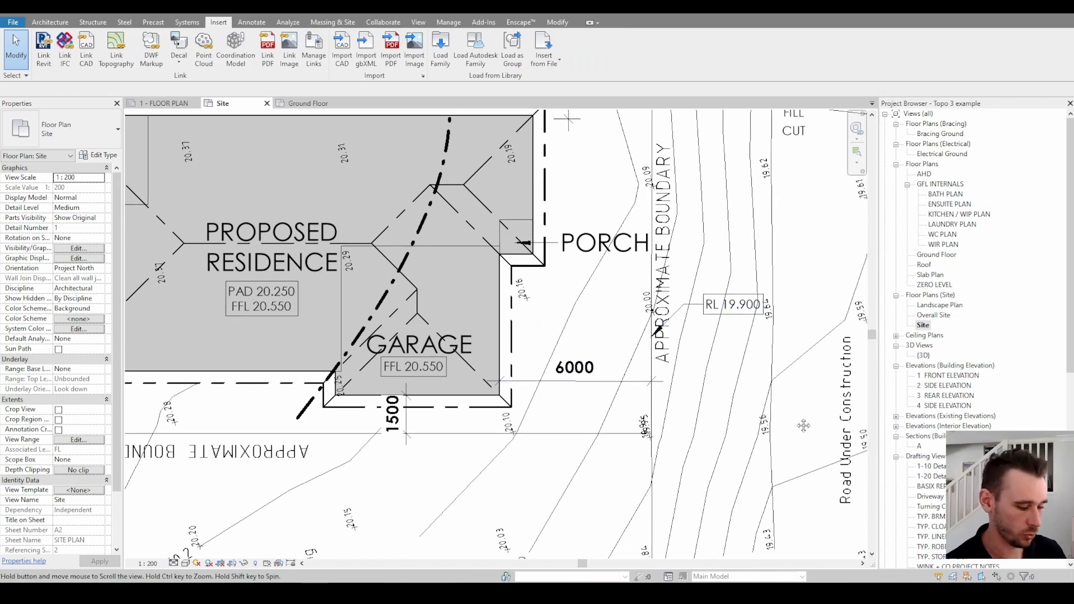
{"action": "scroll", "coordinate": [801, 336], "scroll_direction": "up", "scroll_amount": 2}
{"action": "left_click", "coordinate": [848, 326]}
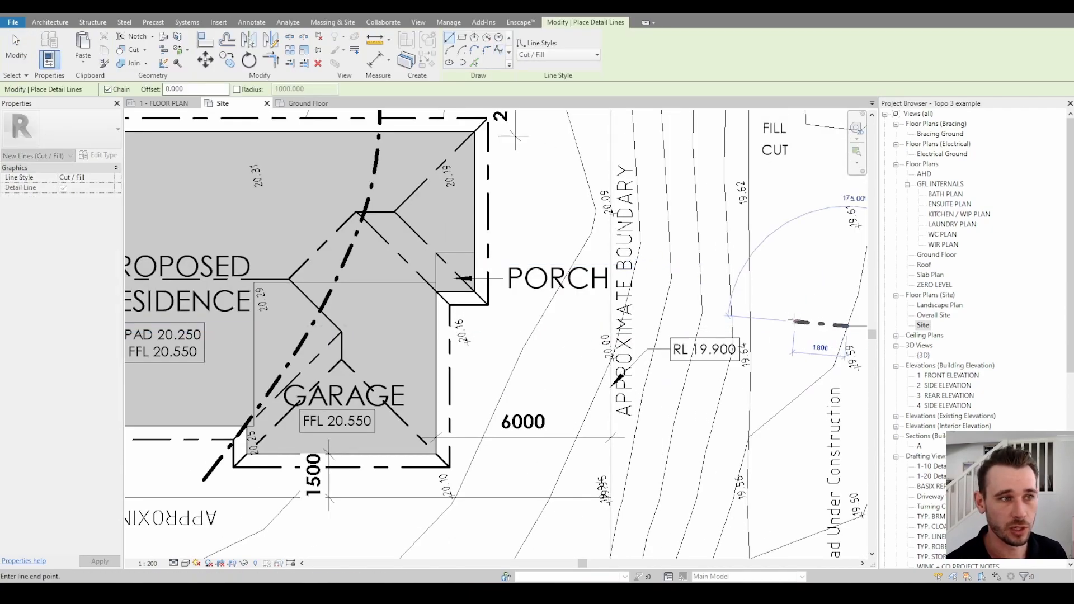
{"action": "left_click", "coordinate": [780, 326]}
{"action": "left_click", "coordinate": [780, 291]}
{"action": "left_click", "coordinate": [849, 326]}
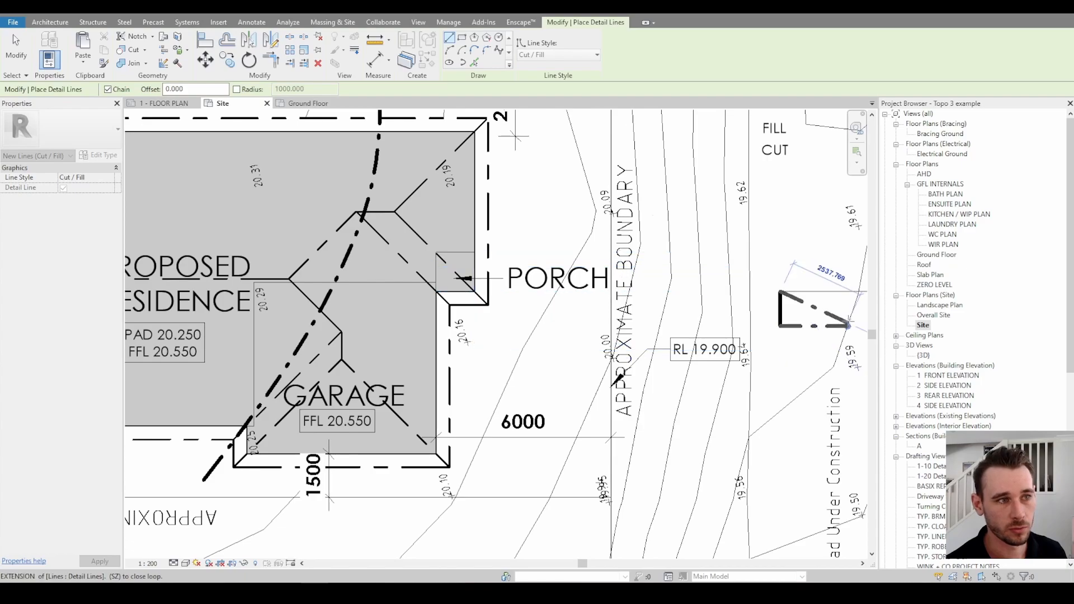
{"action": "key", "text": "Escape"}
{"action": "key", "text": "Escape"}
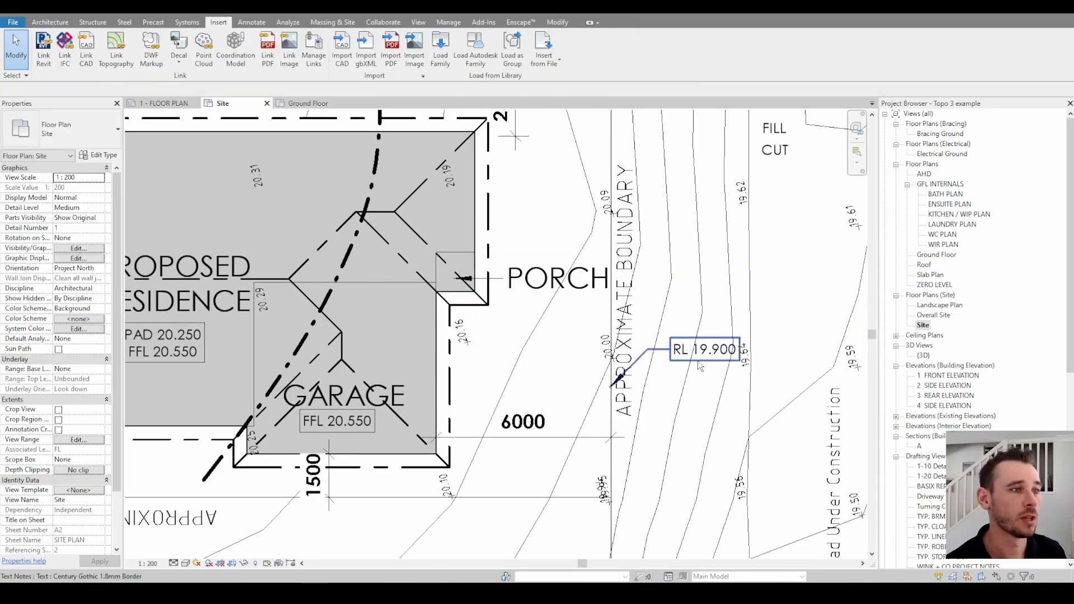
- Switch to Calculator and subtract 19900 from 20550 to find the fall from garage floor to boundary
{"action": "scroll", "coordinate": [565, 443], "scroll_direction": "down", "scroll_amount": 3}
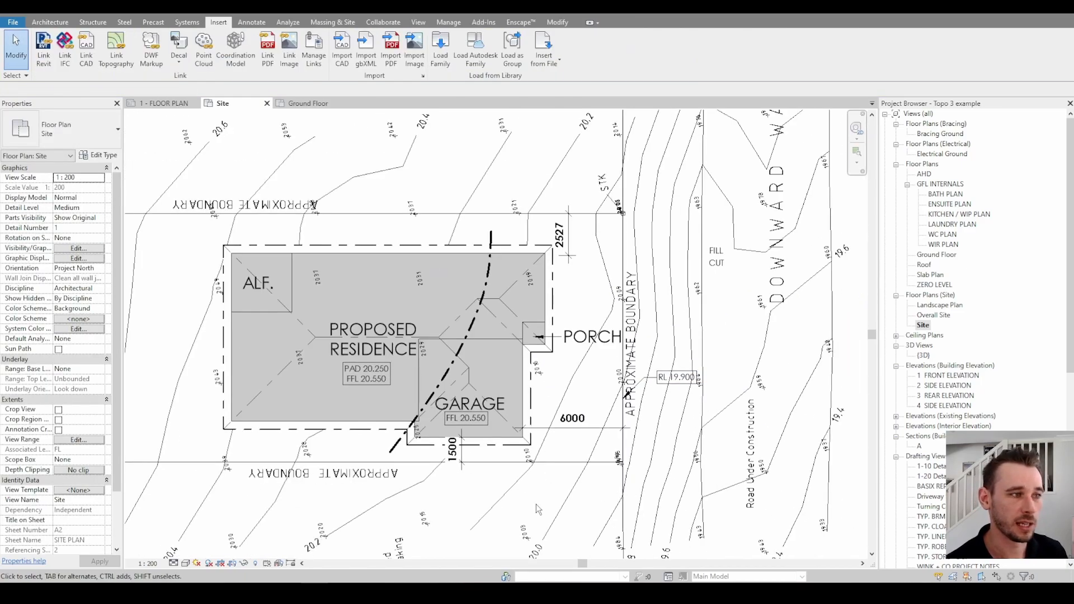
{"action": "middle_click_drag", "start_coordinate": [572, 462], "coordinate": [625, 380]}
{"action": "scroll", "coordinate": [621, 386], "scroll_direction": "down", "scroll_amount": 2}
{"action": "scroll", "coordinate": [585, 478], "scroll_direction": "up", "scroll_amount": 2}
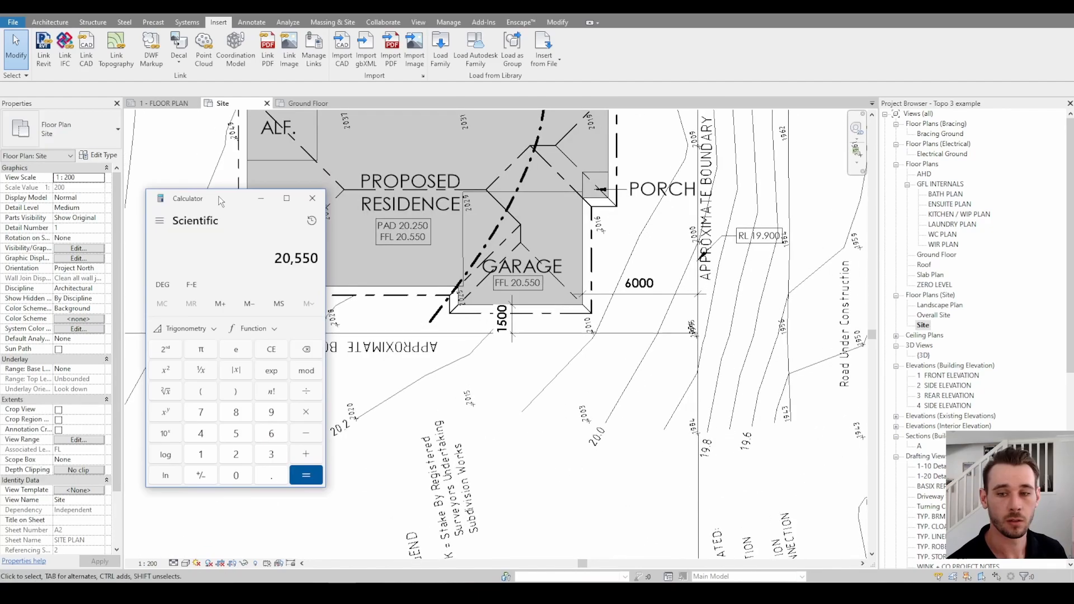
{"action": "type", "text": "- 19"}
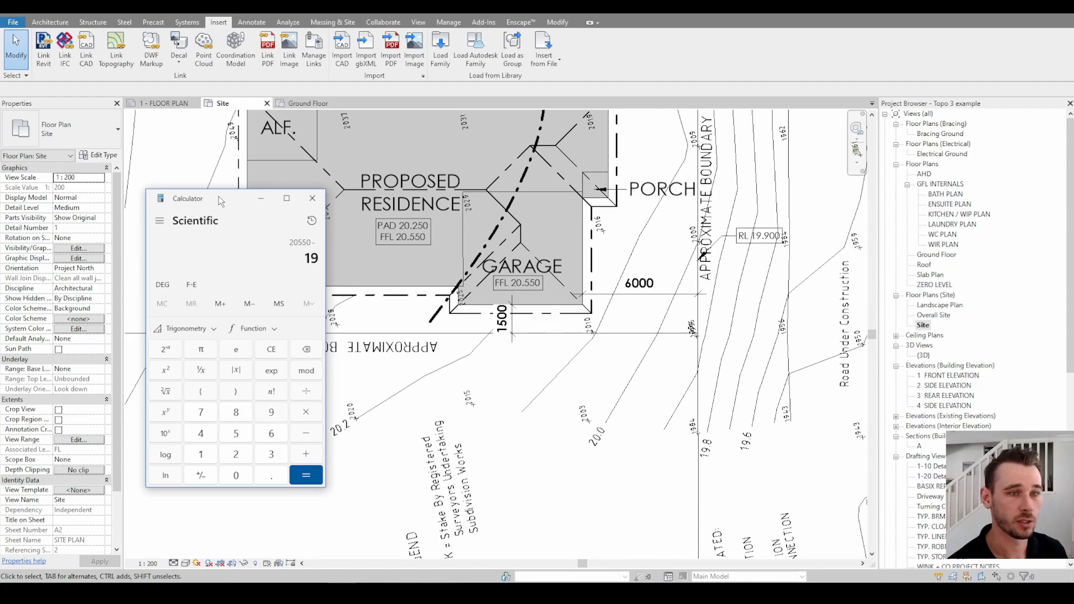
{"action": "type", "text": "900"}
{"action": "key", "text": "Return"}
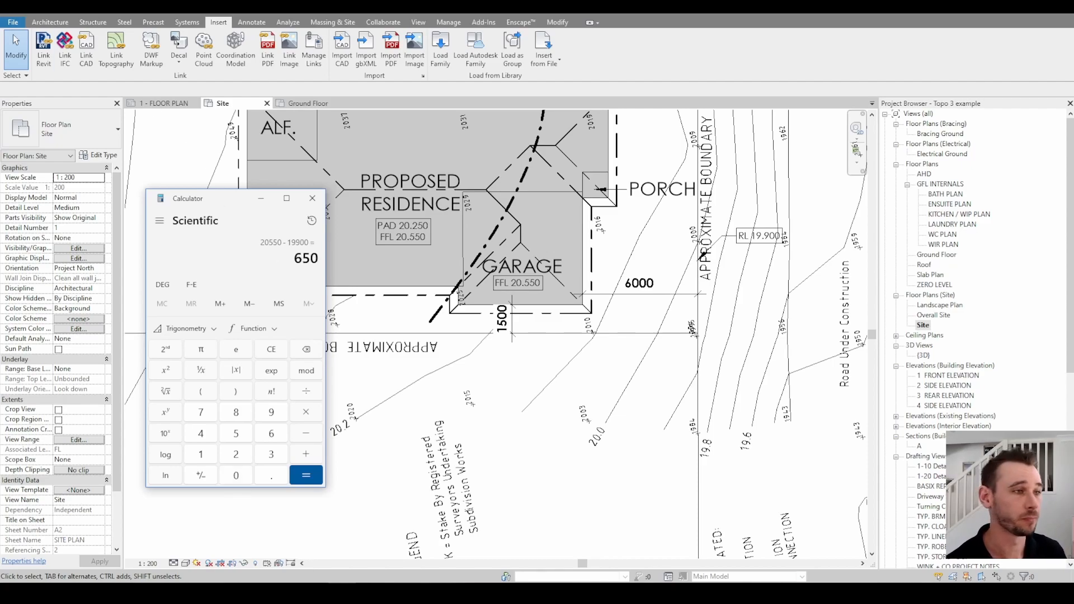
- Divide the 6000 front setback by 650 to check the driveway gradient, and return to the site plan
{"action": "left_click_drag", "start_coordinate": [218, 207], "coordinate": [236, 193]}
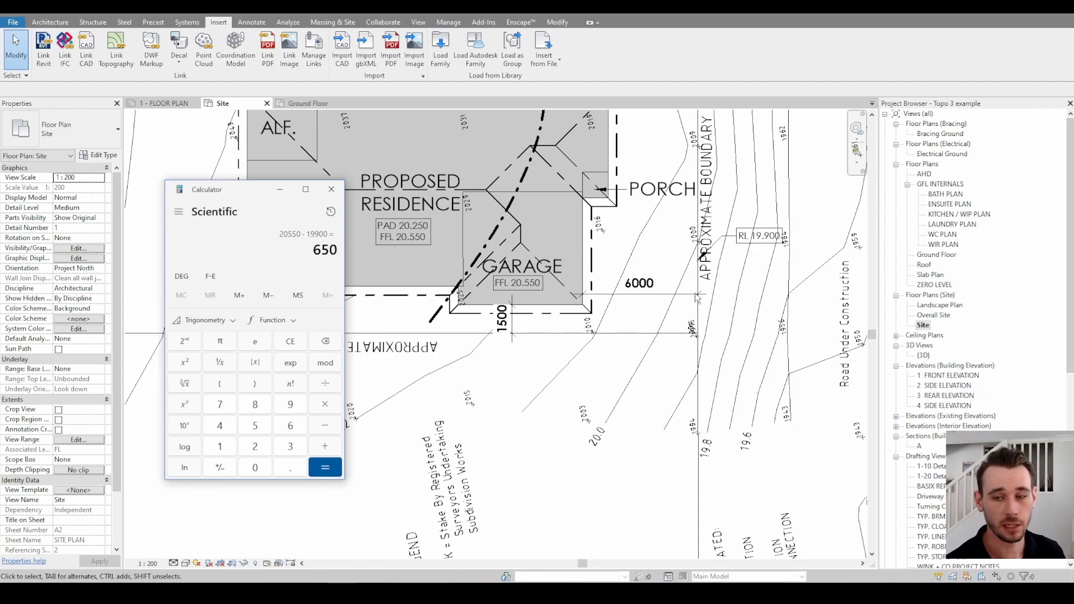
{"action": "type", "text": "6000/650"}
{"action": "key", "text": "Return"}
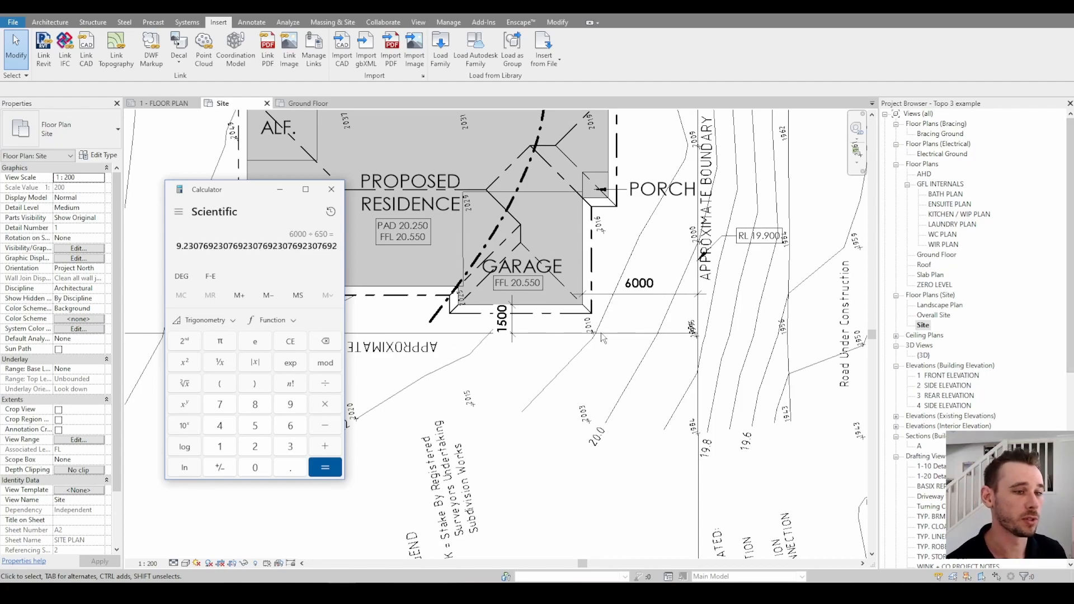
{"action": "left_click", "coordinate": [634, 288]}
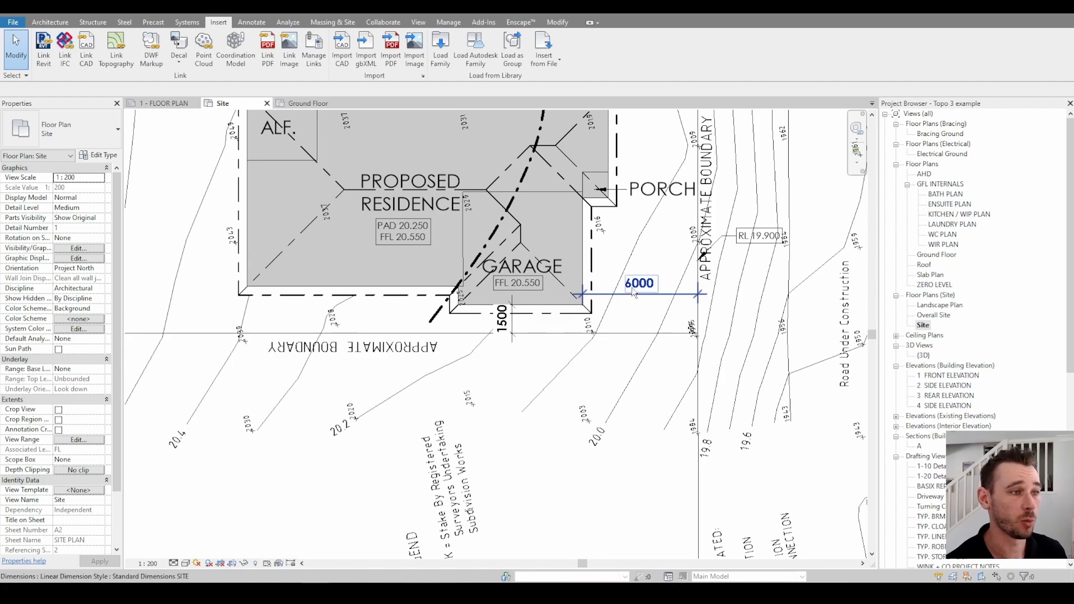
- Set up new detail lines in the 0.18 pen style, picked from existing edges with an offset of 900
{"action": "scroll", "coordinate": [605, 415], "scroll_direction": "down", "scroll_amount": 1}
{"action": "middle_click_drag", "start_coordinate": [604, 415], "coordinate": [652, 414]}
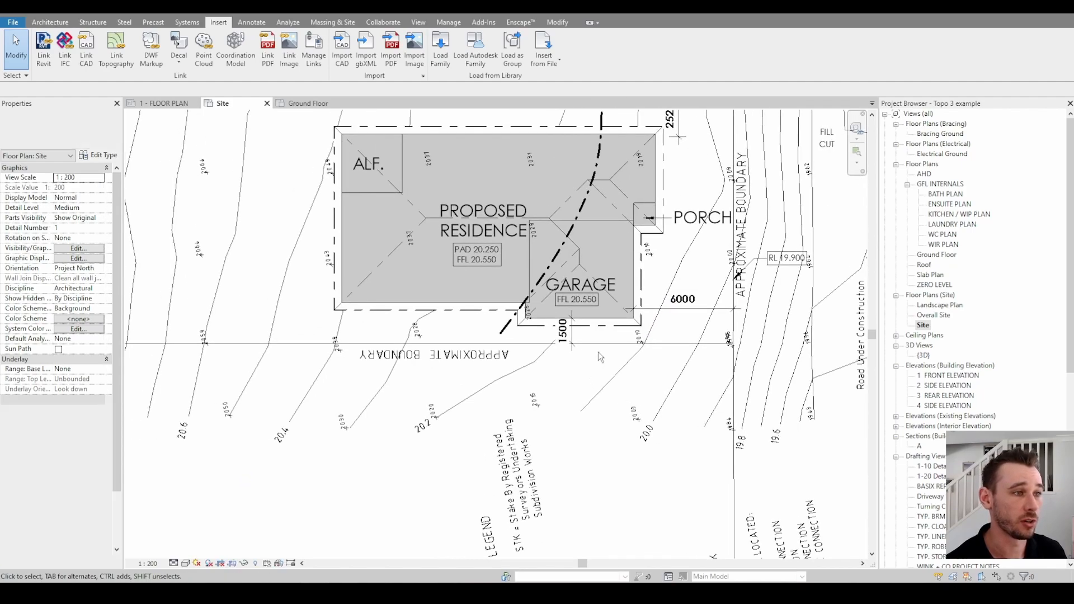
{"action": "middle_click_drag", "start_coordinate": [599, 347], "coordinate": [581, 390]}
{"action": "scroll", "coordinate": [582, 383], "scroll_direction": "down", "scroll_amount": 1}
{"action": "scroll", "coordinate": [583, 385], "scroll_direction": "up", "scroll_amount": 1}
{"action": "key", "text": "d"}
{"action": "key", "text": "l"}
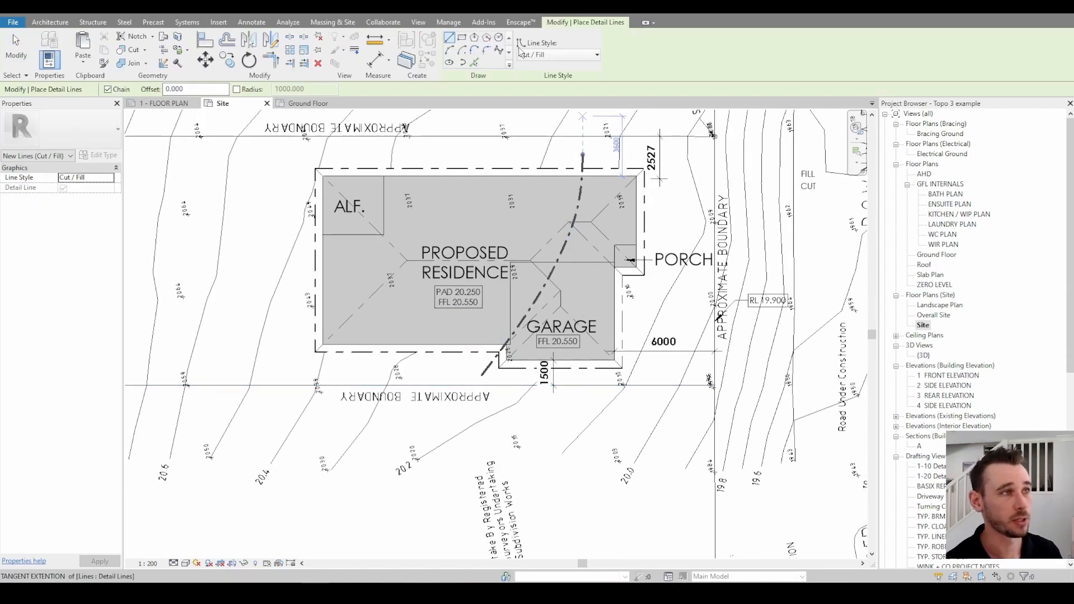
{"action": "left_click", "coordinate": [557, 54]}
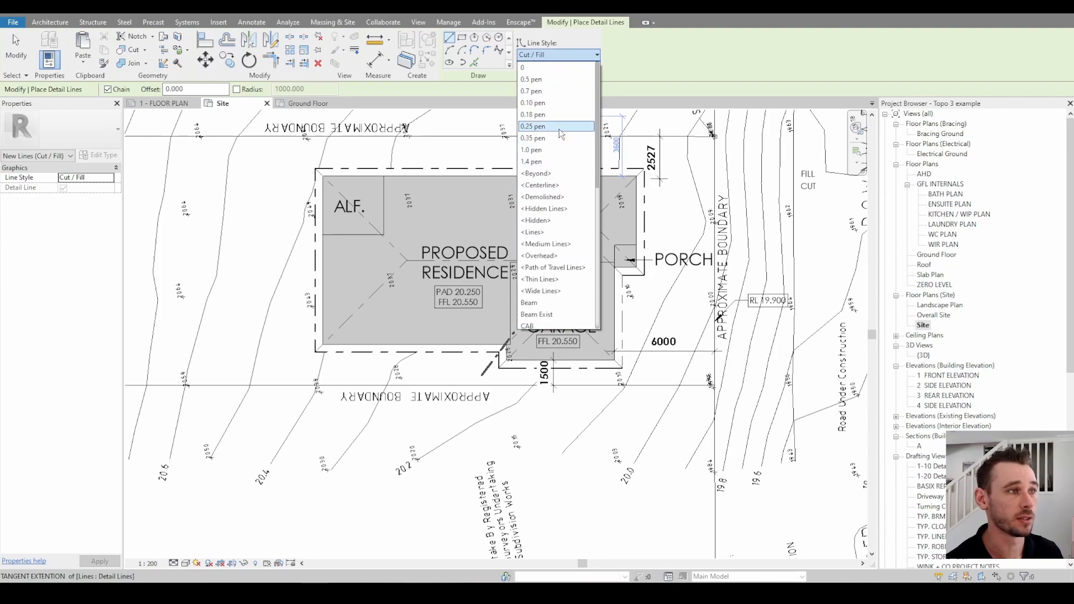
{"action": "left_click", "coordinate": [554, 115]}
{"action": "left_click", "coordinate": [474, 62]}
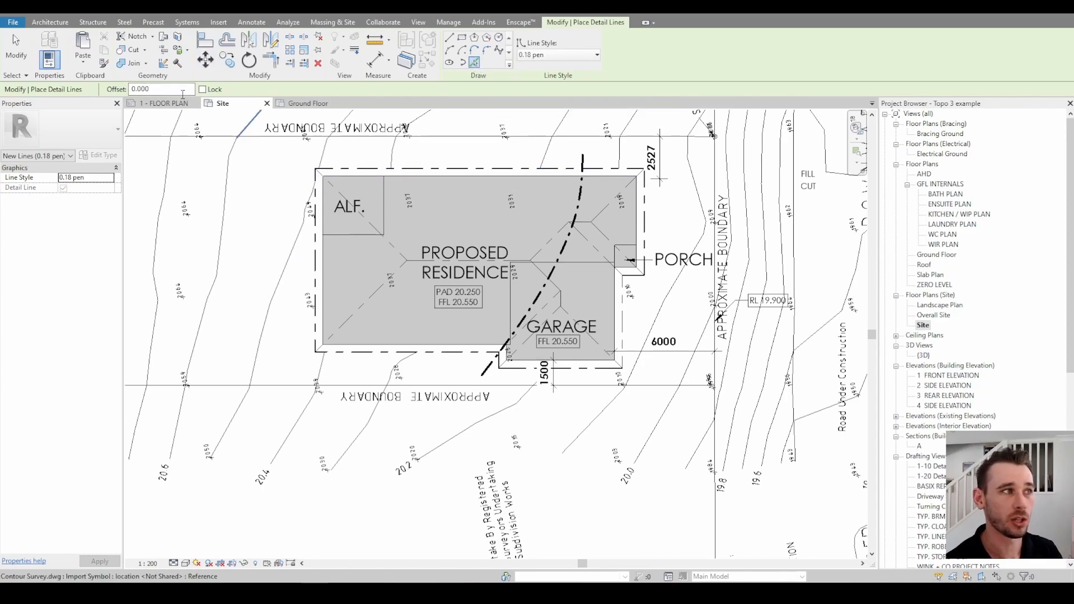
{"action": "left_click_drag", "start_coordinate": [159, 89], "coordinate": [81, 91]}
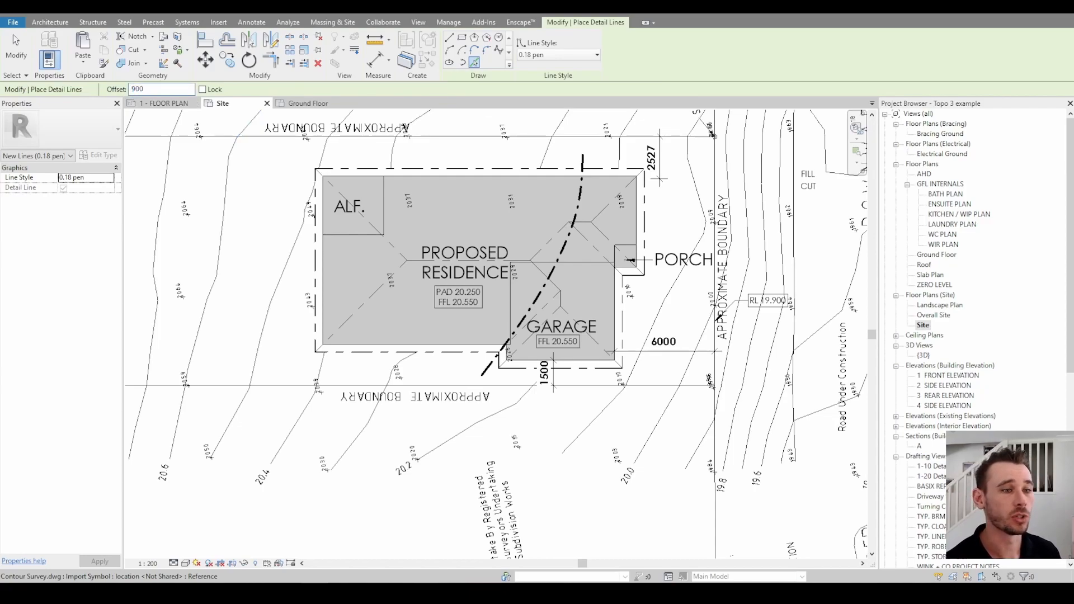
- Offset the residence's outer edges outward by 900, including the garage and porch sides, to form a closed pad outline
{"action": "left_click", "coordinate": [480, 175]}
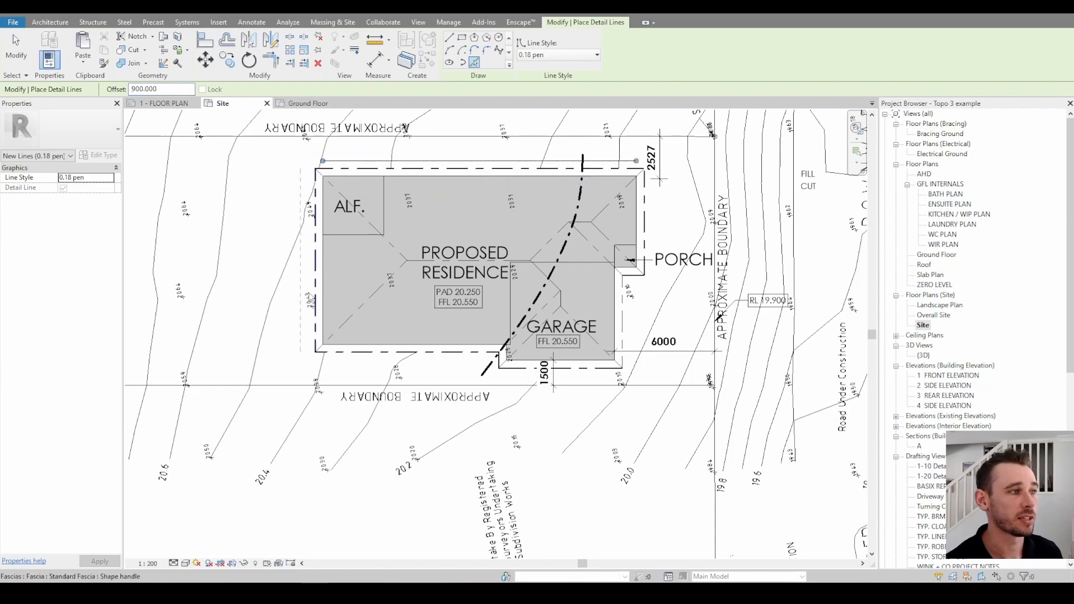
{"action": "left_click", "coordinate": [322, 287]}
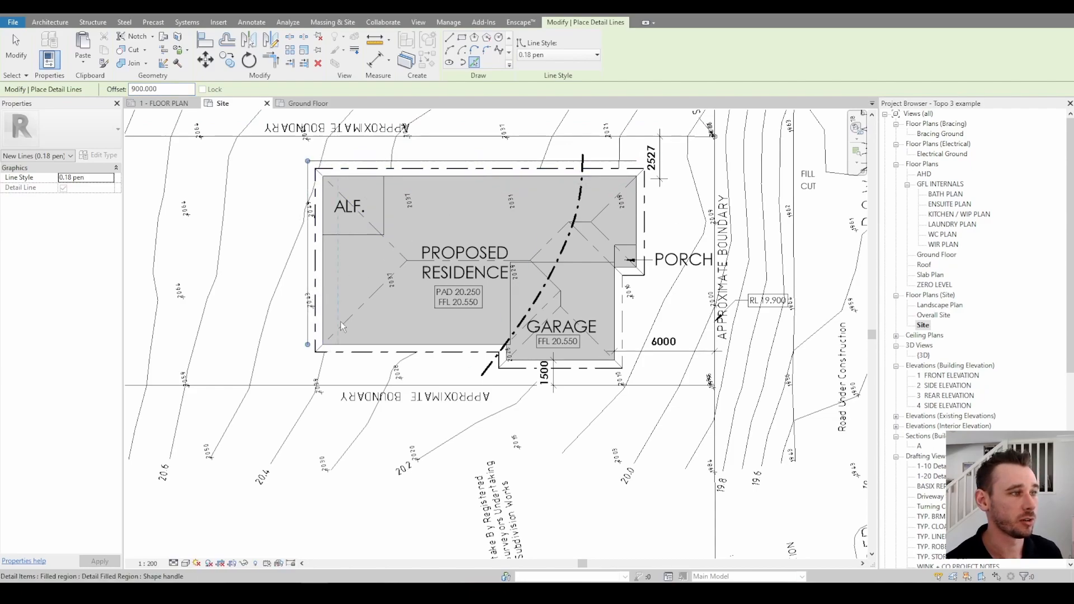
{"action": "left_click", "coordinate": [375, 349]}
{"action": "scroll", "coordinate": [507, 356], "scroll_direction": "up", "scroll_amount": 3}
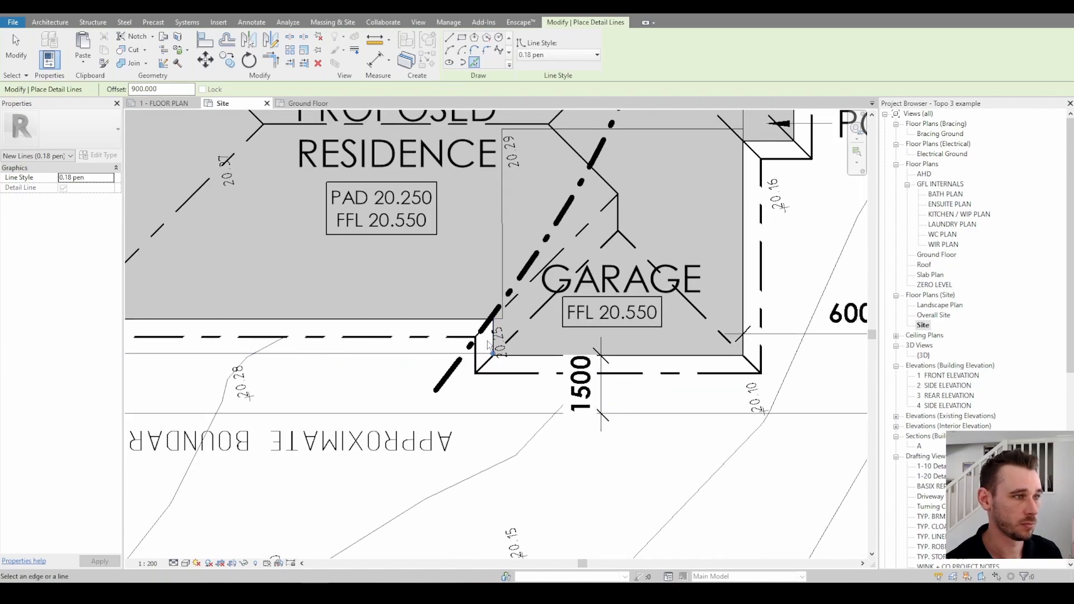
{"action": "left_click", "coordinate": [519, 358]}
{"action": "left_click", "coordinate": [746, 268]}
{"action": "scroll", "coordinate": [783, 133], "scroll_direction": "down", "scroll_amount": 3}
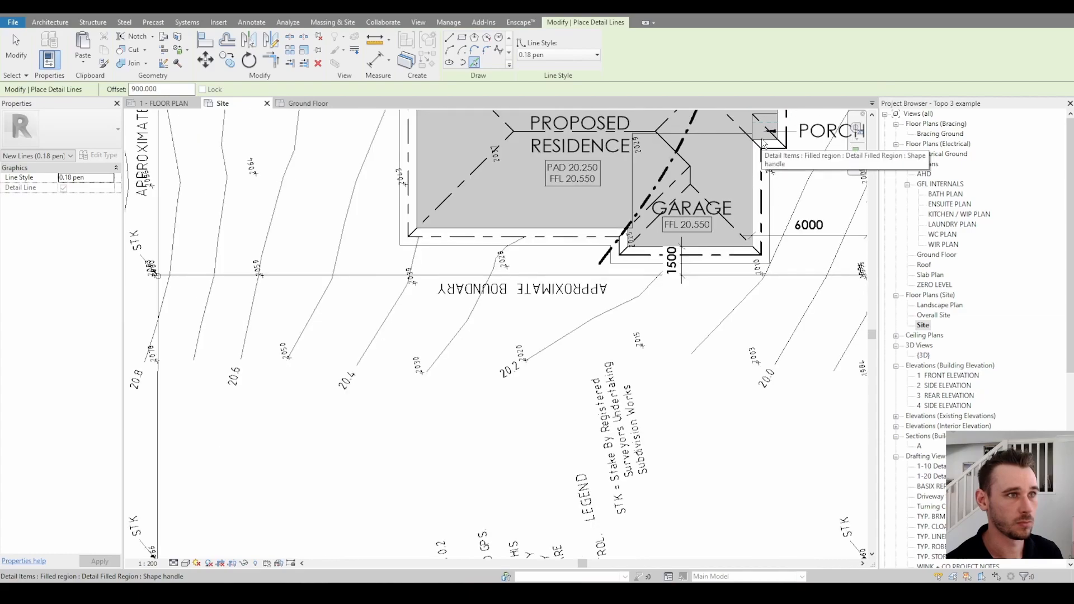
{"action": "middle_click_drag", "start_coordinate": [780, 126], "coordinate": [775, 321]}
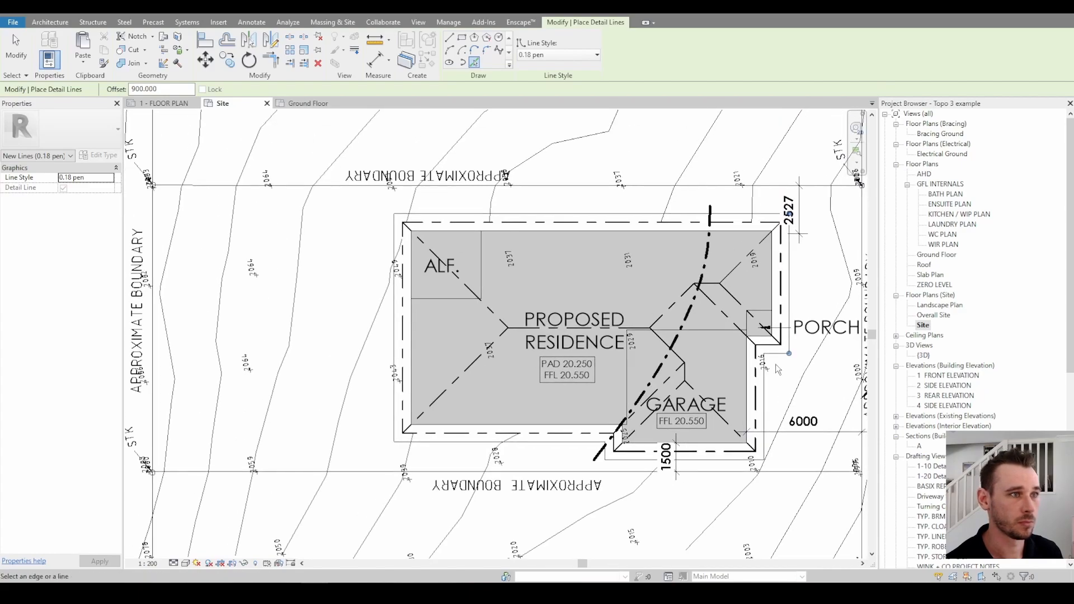
{"action": "key", "text": "Escape"}
{"action": "key", "text": "Escape"}
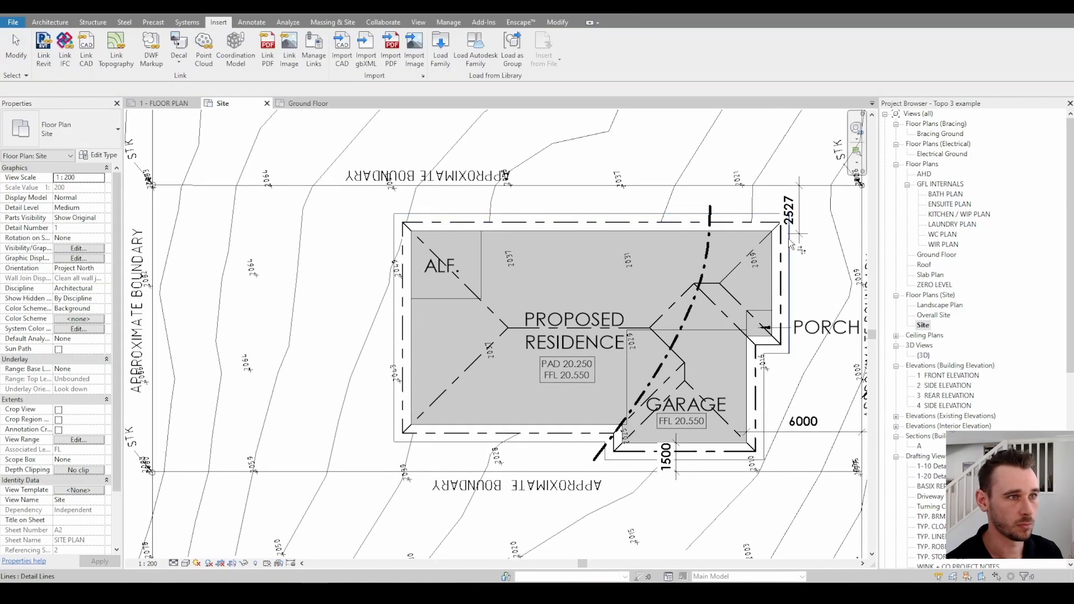
- Group the chain of 900 offset outline lines around the residence as a detail group named Batter banks
{"action": "left_click", "coordinate": [791, 245]}
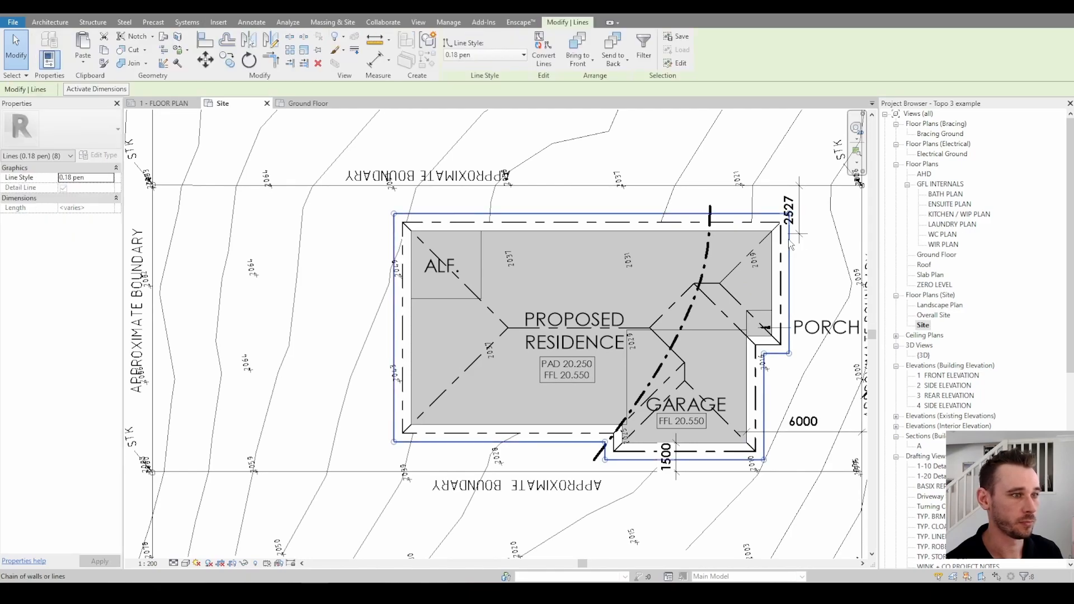
{"action": "left_click", "coordinate": [428, 40]}
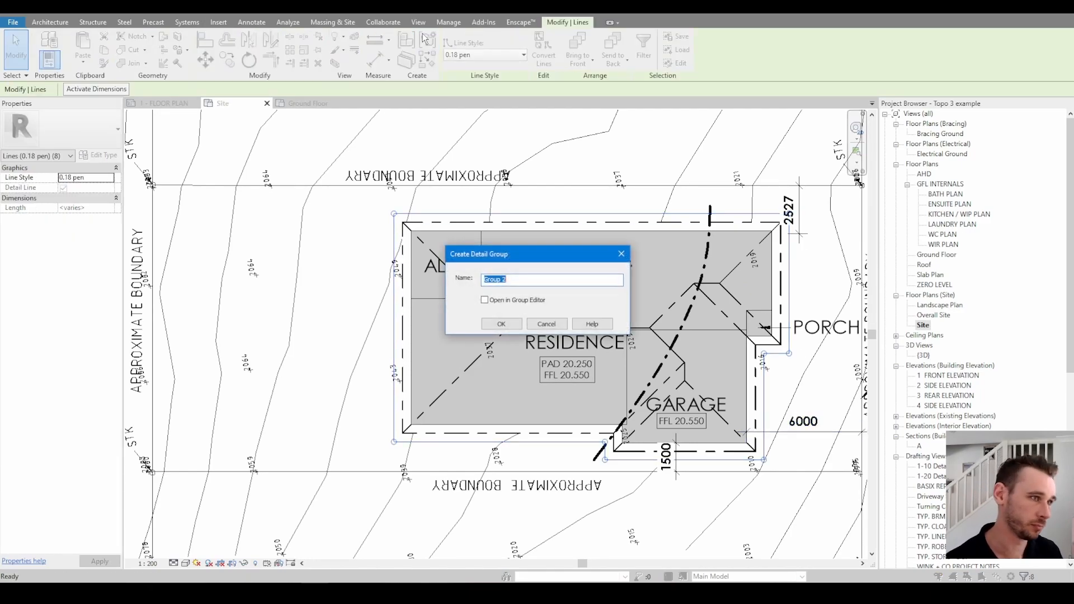
{"action": "type", "text": "Batter banks"}
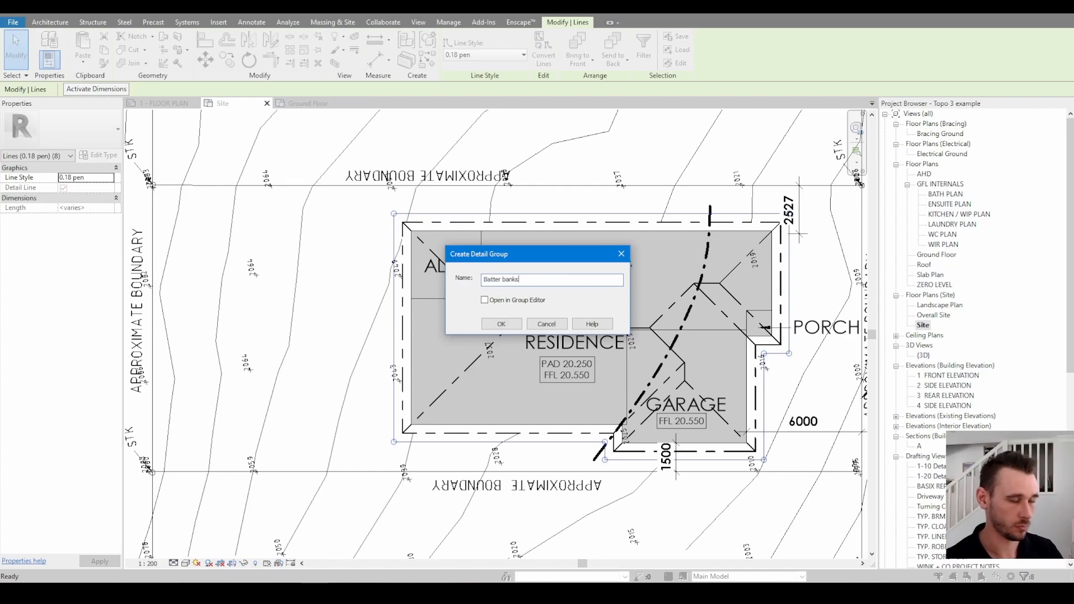
{"action": "key", "text": "Return"}
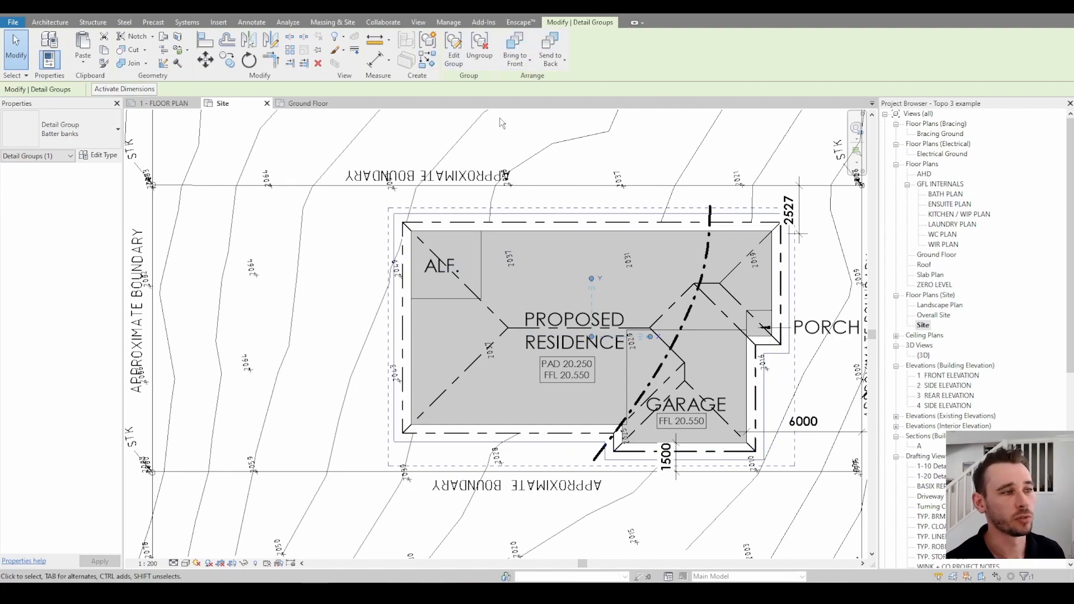
- Add the cut/fill line to the Batter banks detail group, finish the edit and reopen the group for editing
{"action": "left_click", "coordinate": [455, 49]}
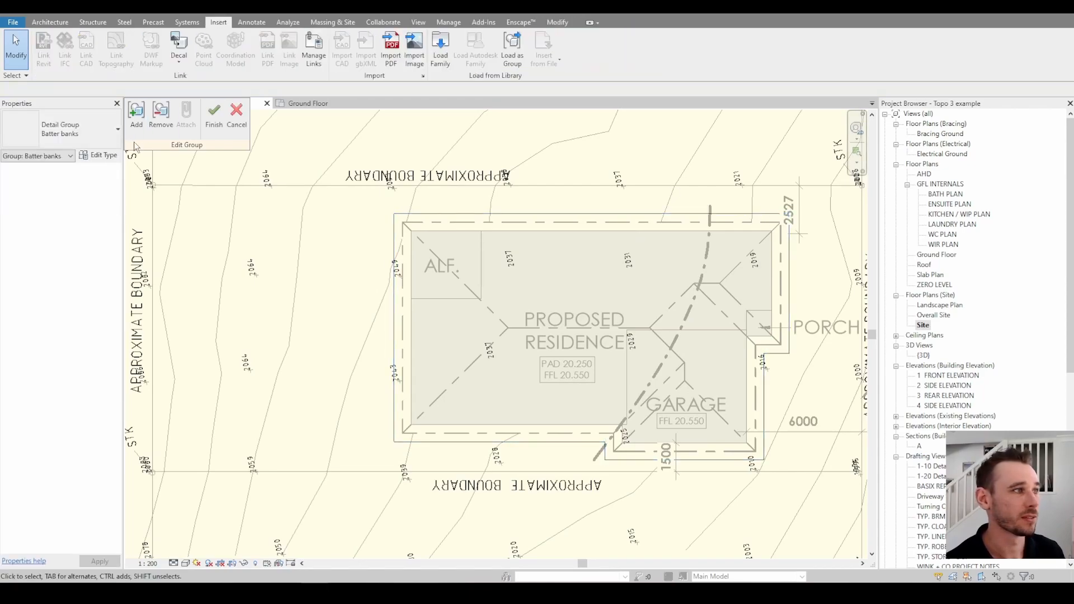
{"action": "left_click", "coordinate": [136, 117]}
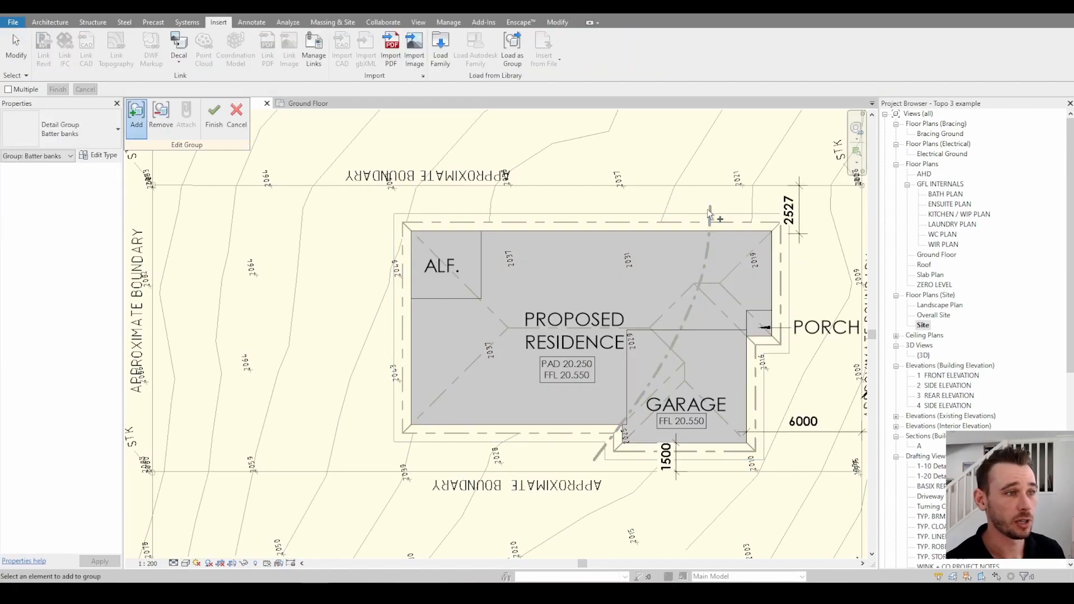
{"action": "left_click", "coordinate": [214, 115]}
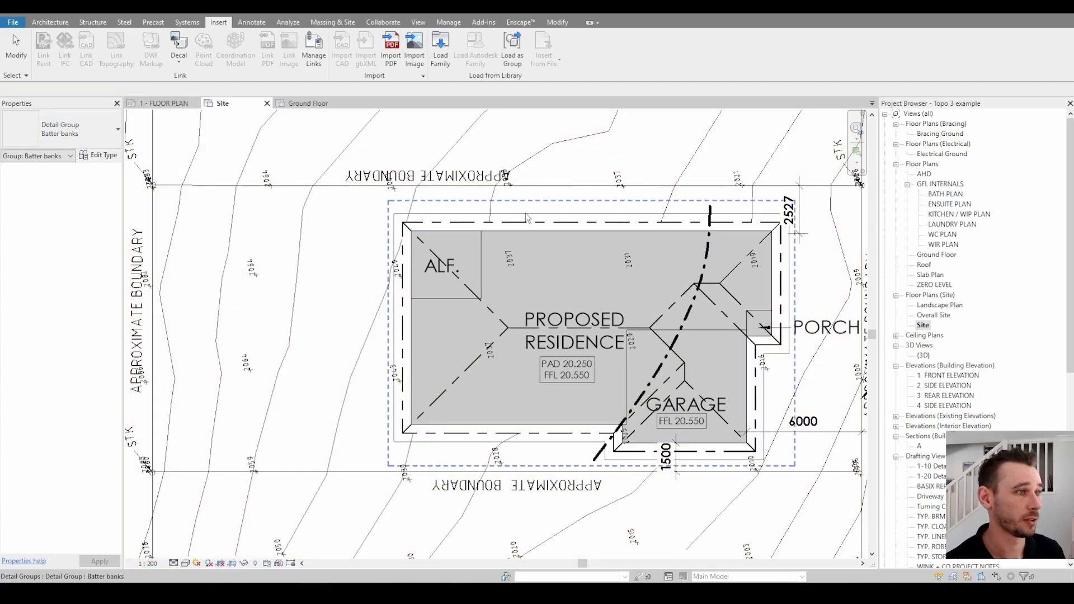
{"action": "left_click", "coordinate": [453, 50]}
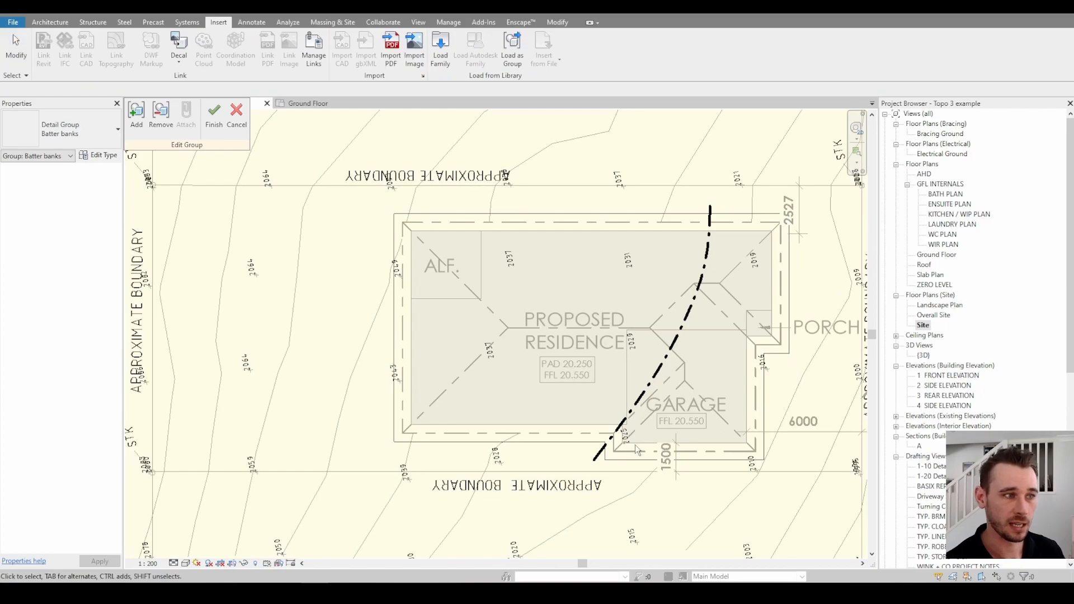
{"action": "left_click", "coordinate": [594, 441]}
{"action": "scroll", "coordinate": [598, 442], "scroll_direction": "up", "scroll_amount": 2}
{"action": "key", "text": "Escape"}
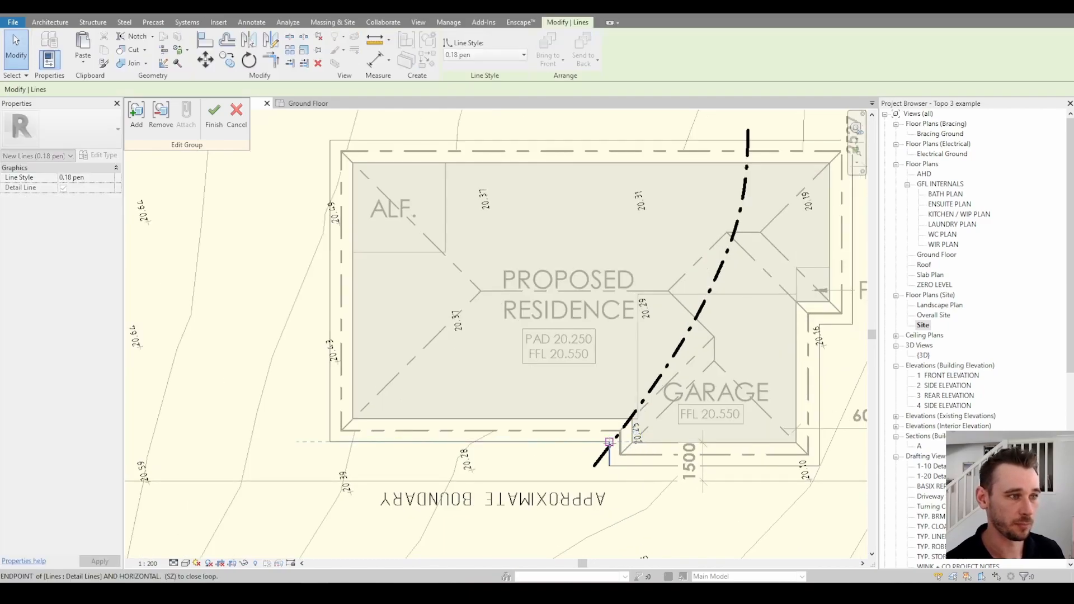
{"action": "scroll", "coordinate": [607, 443], "scroll_direction": "down", "scroll_amount": 2}
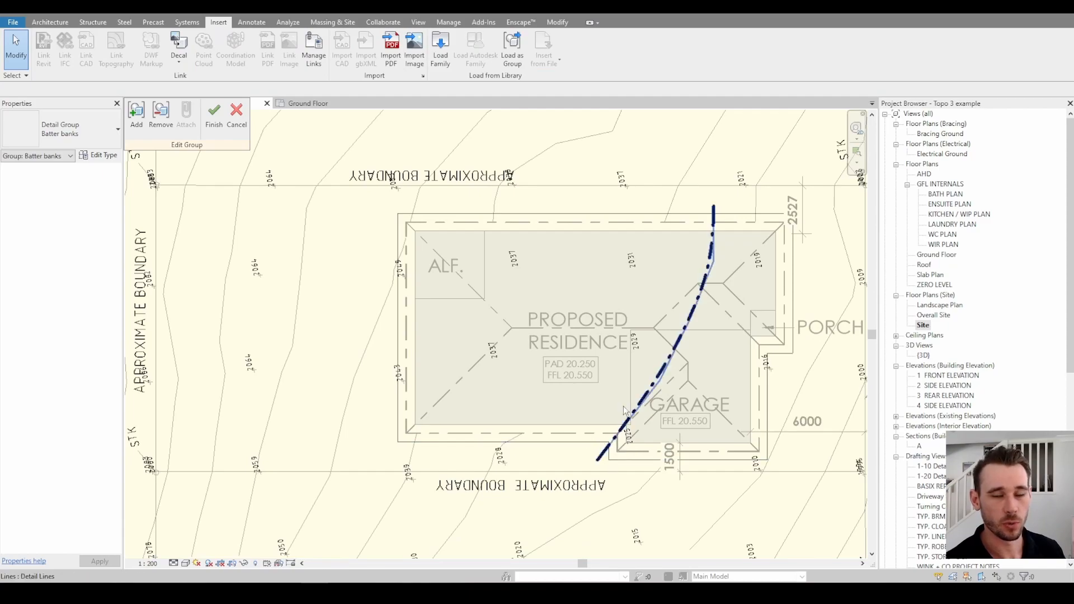
- Stretch the garage-front outline line to the porch corner and the long side line to the garage's outer corner, making both diagonal
{"action": "left_click", "coordinate": [768, 364]}
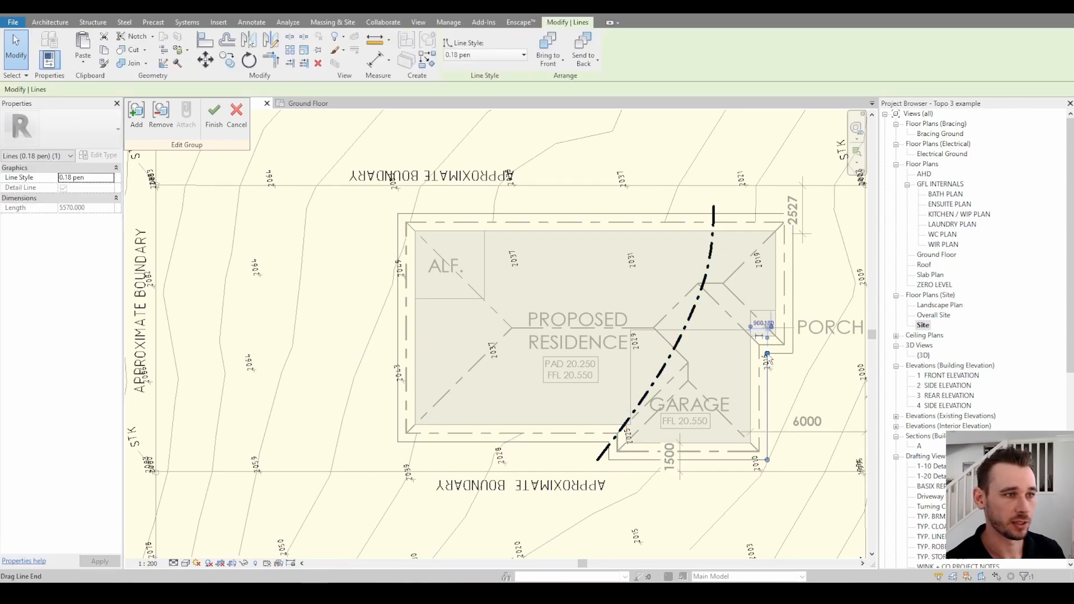
{"action": "left_click", "coordinate": [596, 442]}
{"action": "left_click_drag", "start_coordinate": [609, 442], "coordinate": [609, 460]}
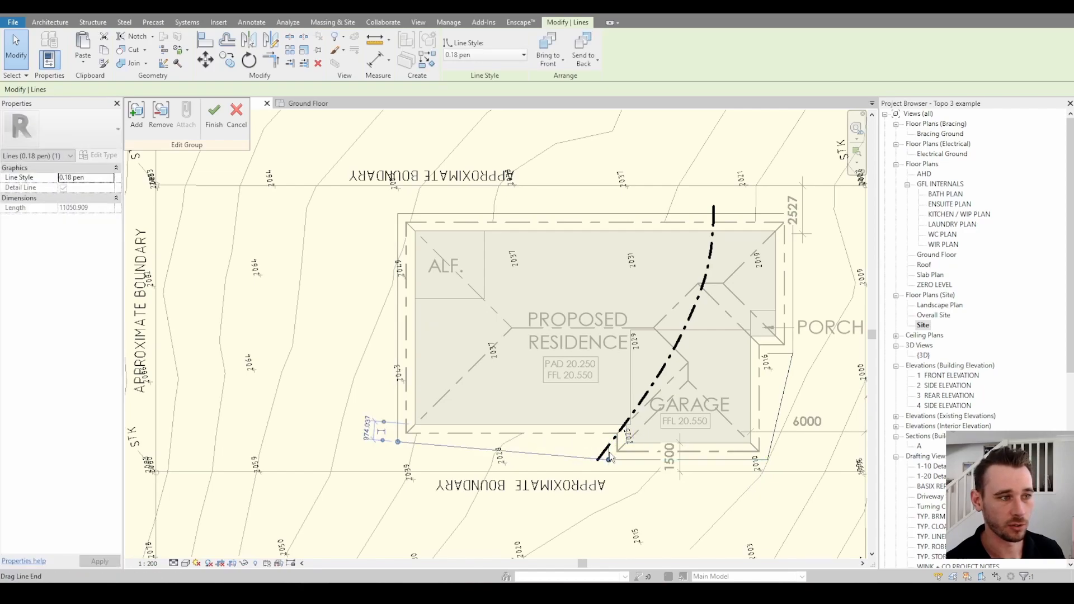
- Delete the two short leftover jog lines beside the porch and at the garage's rear corner from the outline
{"action": "key", "text": "Escape"}
{"action": "left_click", "coordinate": [777, 353]}
{"action": "key", "text": "Delete"}
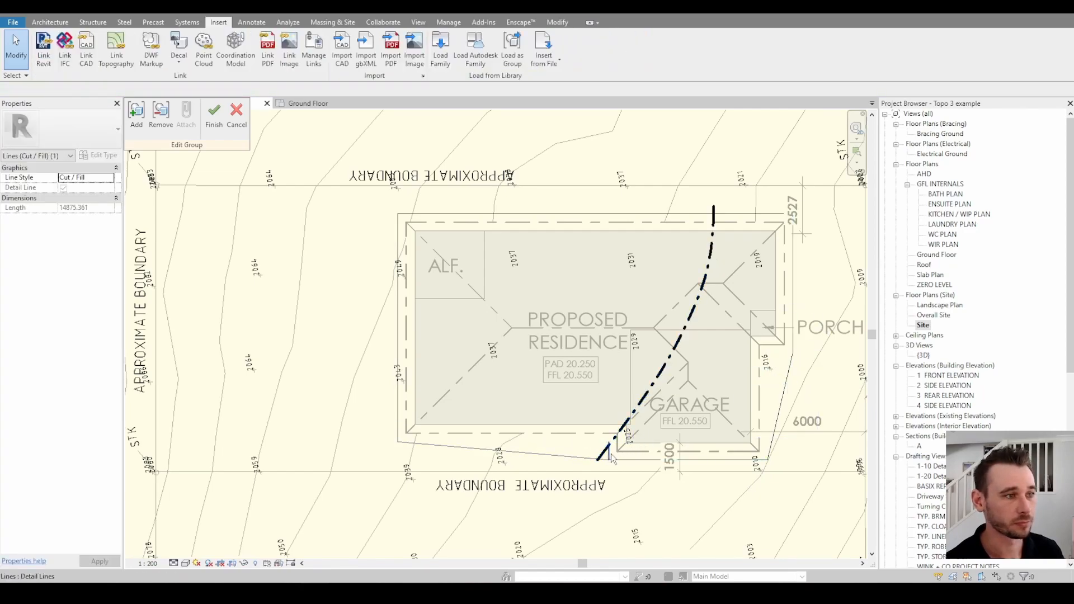
{"action": "scroll", "coordinate": [609, 455], "scroll_direction": "up", "scroll_amount": 2}
{"action": "left_click", "coordinate": [610, 457]}
{"action": "key", "text": "Delete"}
{"action": "scroll", "coordinate": [612, 440], "scroll_direction": "down", "scroll_amount": 2}
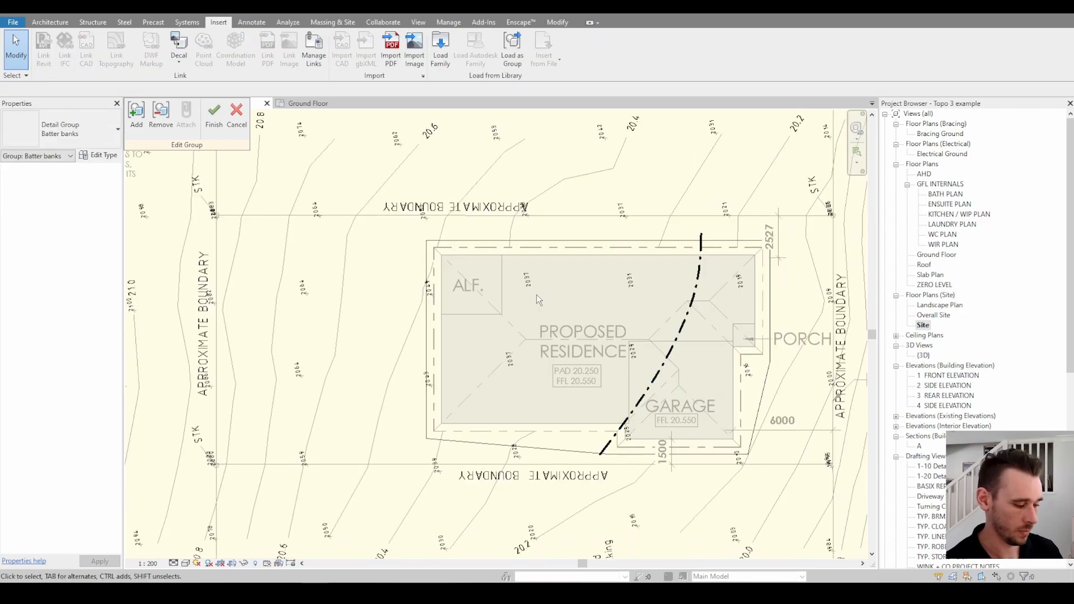
- Start fillet-arc detail lines in the 0.18 pen style and round the outline's corner outside the ALF. area
{"action": "key", "text": "d"}
{"action": "key", "text": "l"}
{"action": "left_click", "coordinate": [486, 50]}
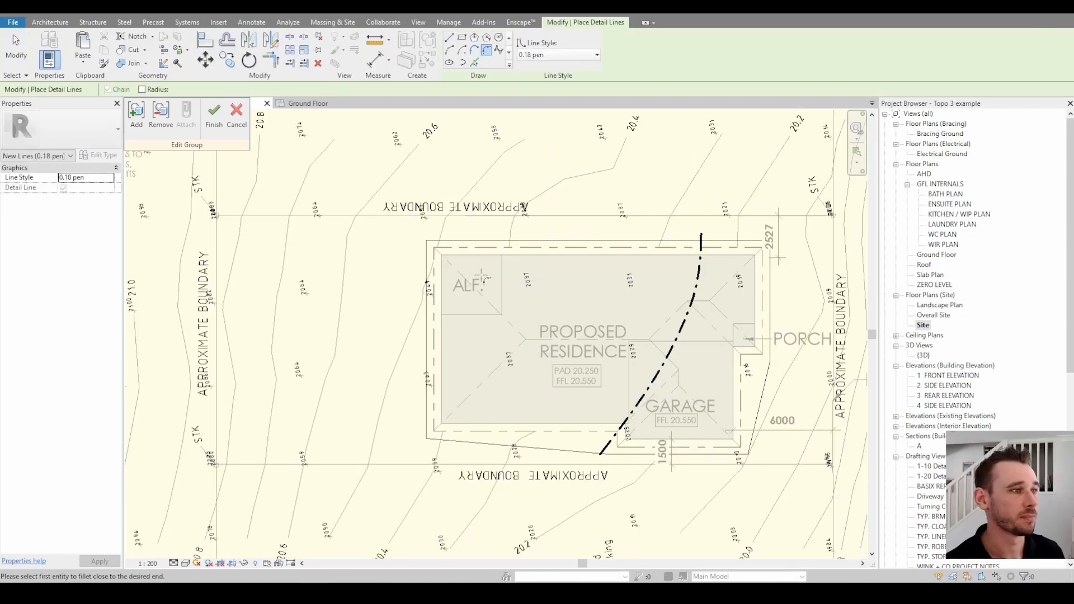
{"action": "left_click", "coordinate": [437, 245]}
{"action": "left_click", "coordinate": [429, 271]}
{"action": "scroll", "coordinate": [434, 252], "scroll_direction": "up", "scroll_amount": 4}
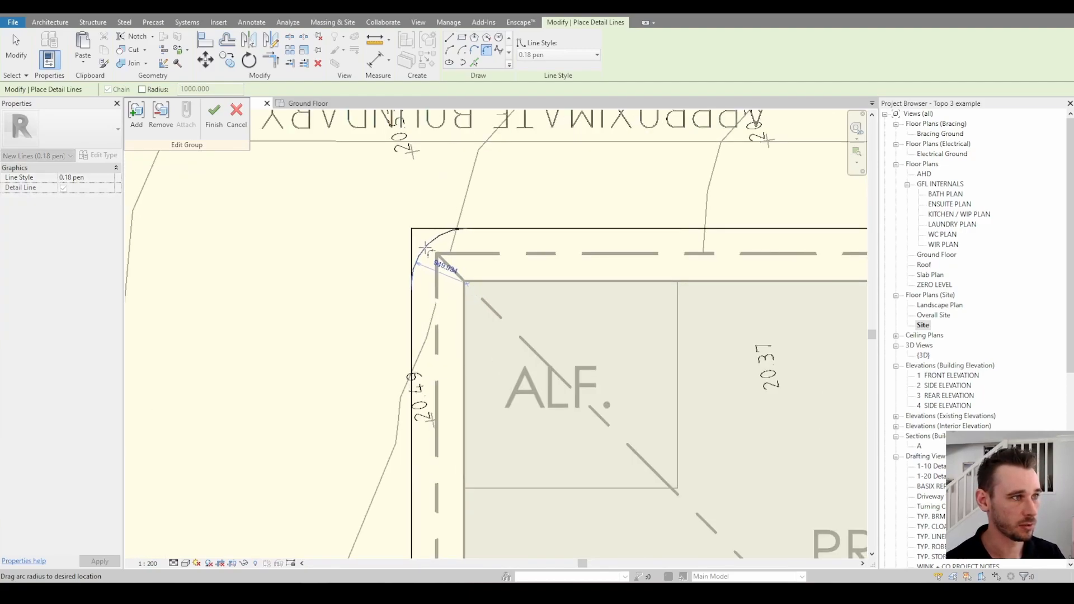
{"action": "left_click", "coordinate": [426, 248]}
{"action": "scroll", "coordinate": [426, 247], "scroll_direction": "down", "scroll_amount": 2}
{"action": "right_click", "coordinate": [425, 247]}
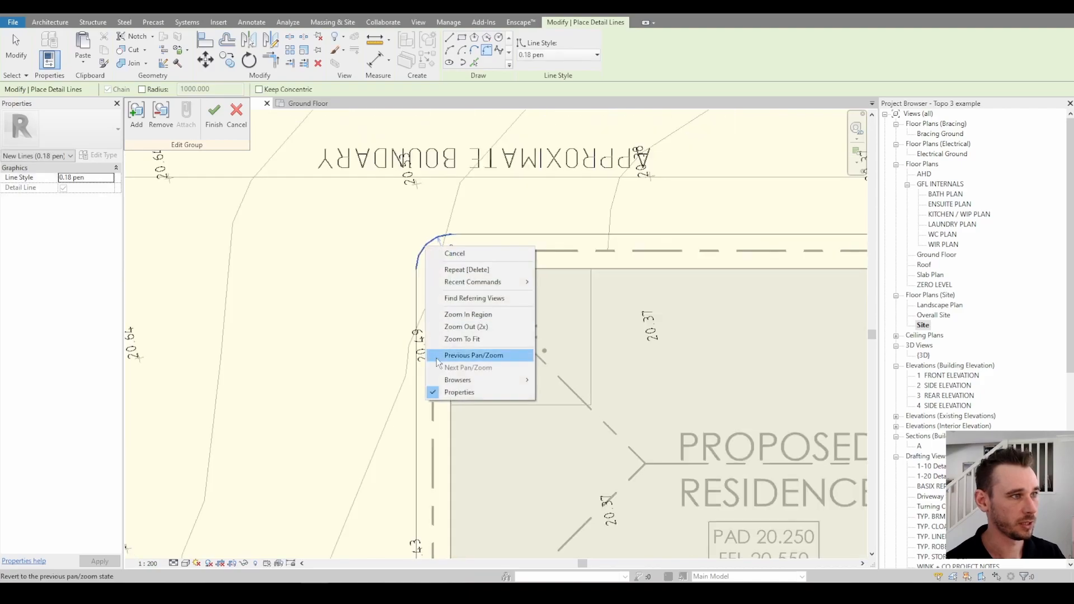
{"action": "left_click", "coordinate": [596, 494]}
- Round the outline's other rear corner and the front garage corner with fillet arcs, using a radius of 1000 at the garage
{"action": "scroll", "coordinate": [596, 491], "scroll_direction": "down", "scroll_amount": 1}
{"action": "middle_click_drag", "start_coordinate": [583, 431], "coordinate": [518, 190]}
{"action": "left_click", "coordinate": [378, 391]}
{"action": "left_click", "coordinate": [412, 435]}
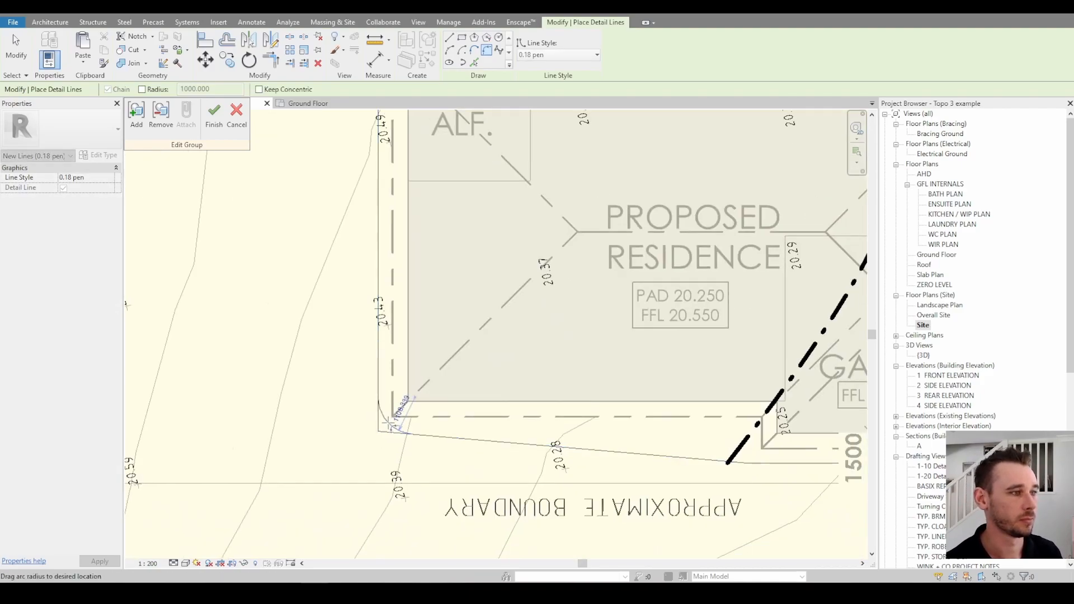
{"action": "scroll", "coordinate": [388, 426], "scroll_direction": "up", "scroll_amount": 3}
{"action": "scroll", "coordinate": [387, 427], "scroll_direction": "down", "scroll_amount": 3}
{"action": "scroll", "coordinate": [827, 442], "scroll_direction": "up", "scroll_amount": 3}
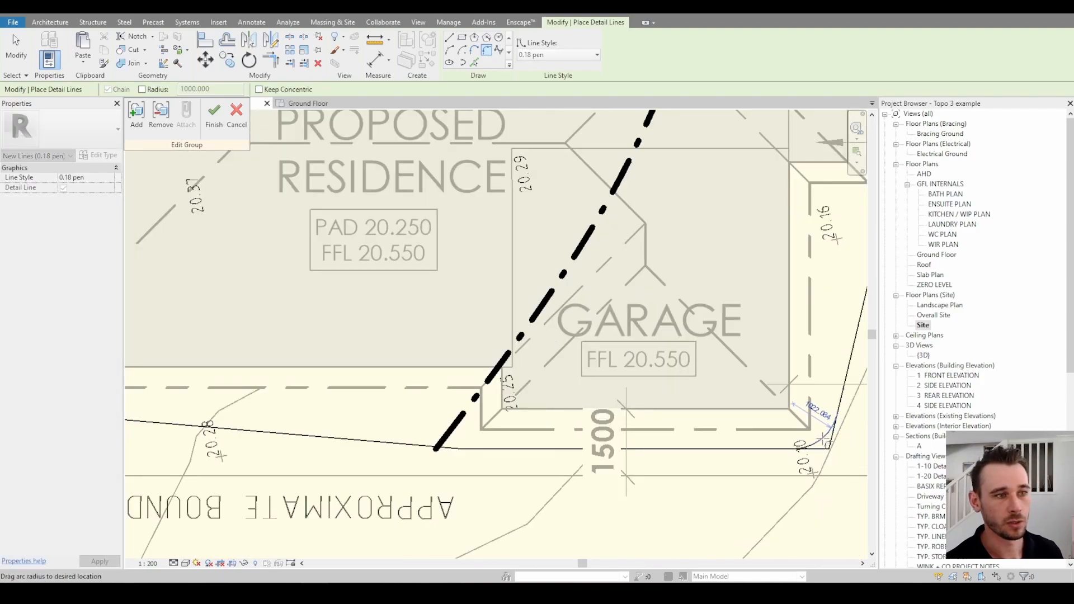
{"action": "left_click", "coordinate": [824, 437]}
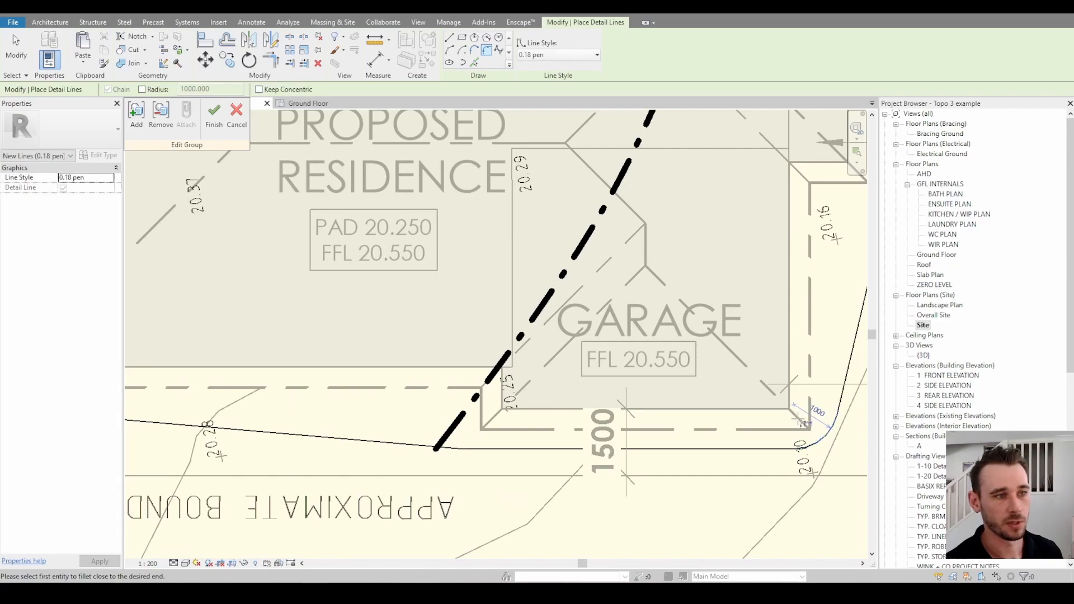
- Round the outline's front corner beside the 2527 dimension with a 900 radius fillet arc, and end the line command
{"action": "middle_click_drag", "start_coordinate": [800, 262], "coordinate": [585, 501]}
{"action": "middle_click_drag", "start_coordinate": [621, 262], "coordinate": [653, 326]}
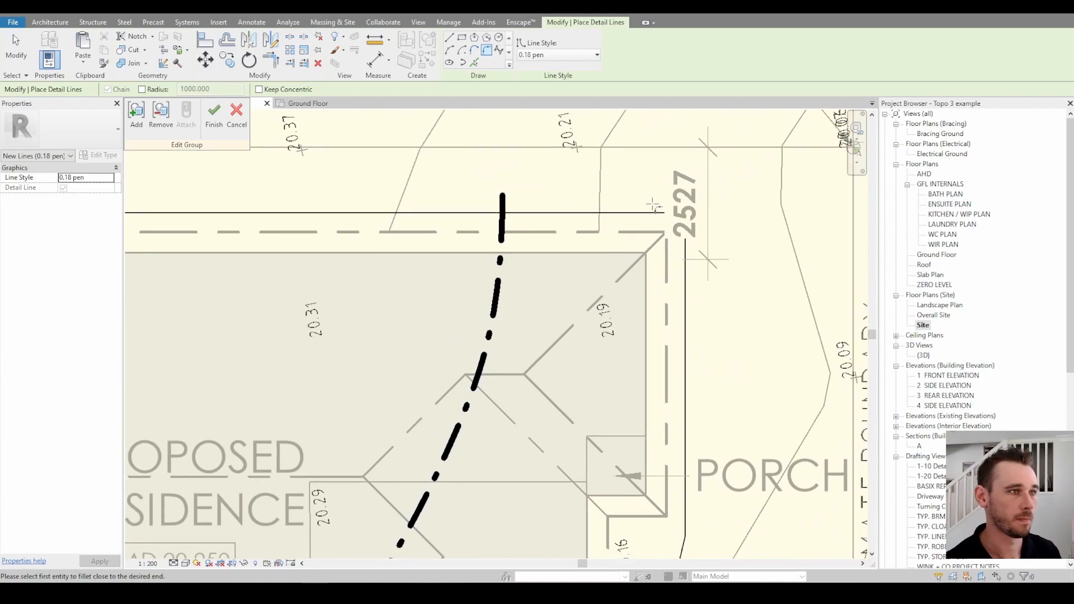
{"action": "left_click", "coordinate": [659, 210]}
{"action": "left_click", "coordinate": [685, 240]}
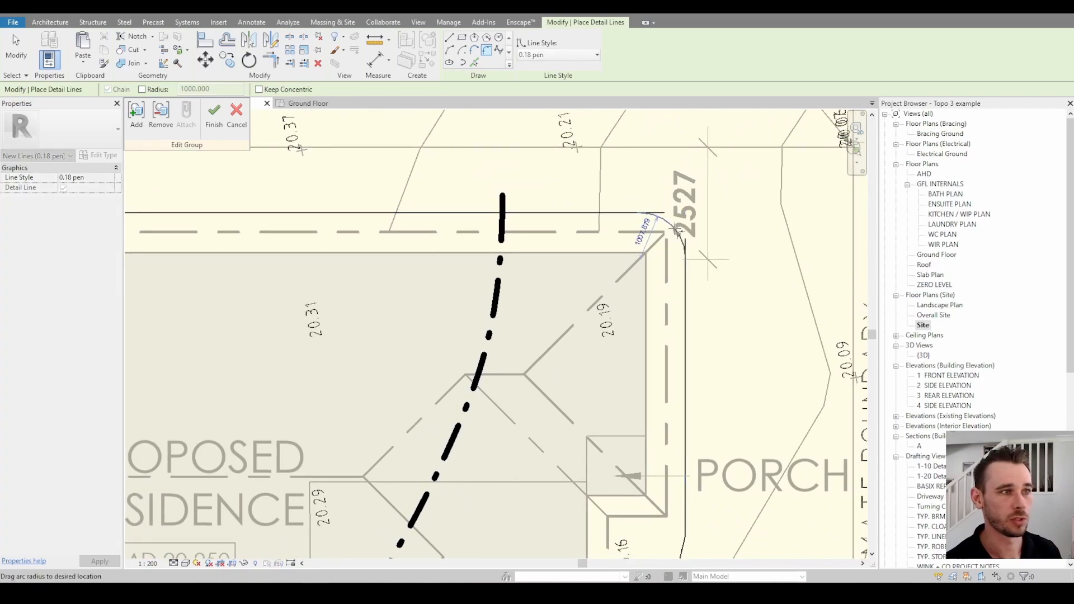
{"action": "left_click", "coordinate": [677, 227]}
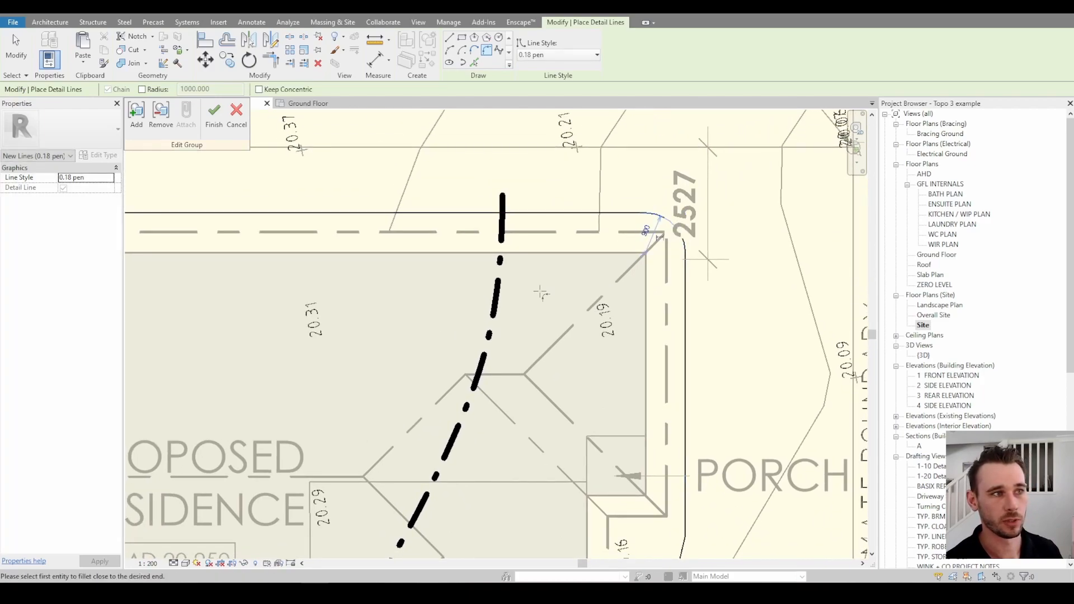
{"action": "middle_click_drag", "start_coordinate": [553, 293], "coordinate": [685, 310]}
{"action": "scroll", "coordinate": [615, 366], "scroll_direction": "down", "scroll_amount": 2}
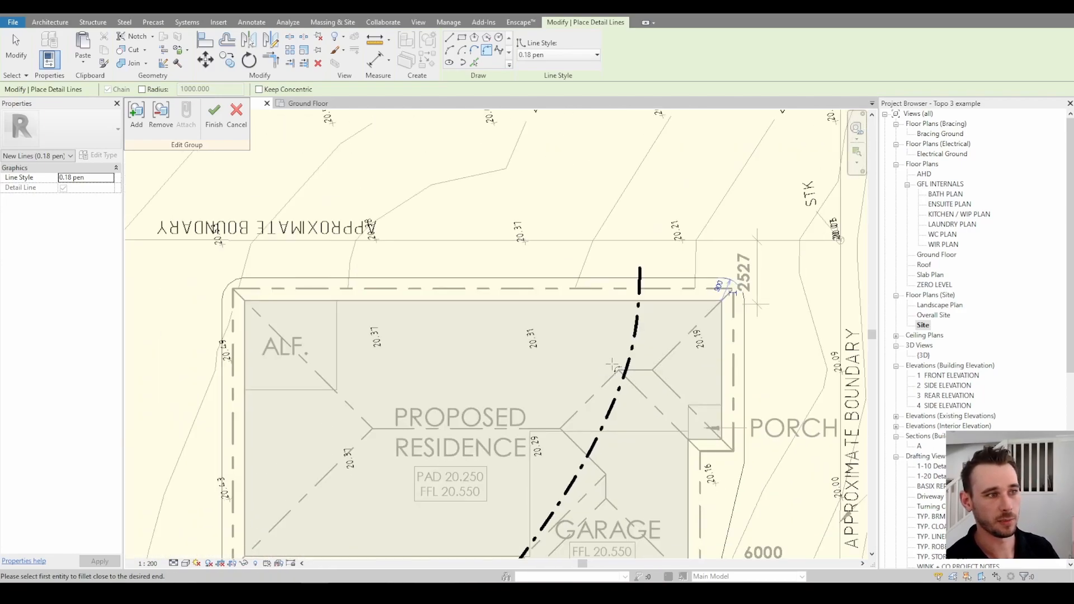
{"action": "scroll", "coordinate": [559, 395], "scroll_direction": "down", "scroll_amount": 1}
{"action": "scroll", "coordinate": [557, 394], "scroll_direction": "down", "scroll_amount": 1}
{"action": "middle_click_drag", "start_coordinate": [558, 394], "coordinate": [620, 285]}
{"action": "key", "text": "Escape"}
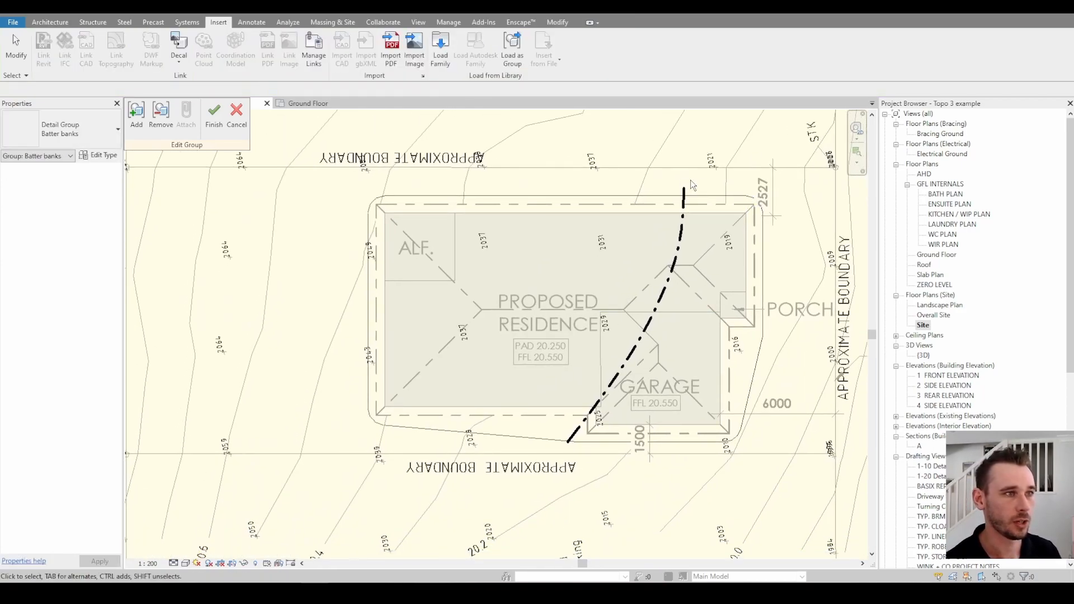
- Examine the cut/fill line across the rounded batter outline and the rear corner near the 20.39 spot level
{"action": "scroll", "coordinate": [698, 218], "scroll_direction": "up", "scroll_amount": 2}
{"action": "scroll", "coordinate": [678, 194], "scroll_direction": "down", "scroll_amount": 1}
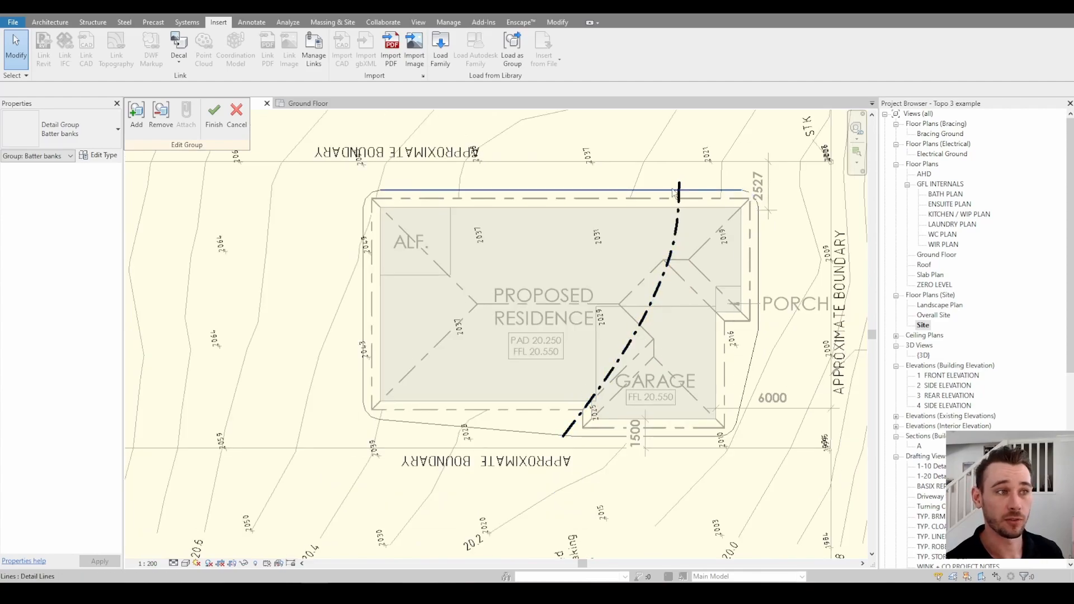
{"action": "right_click", "coordinate": [660, 463]}
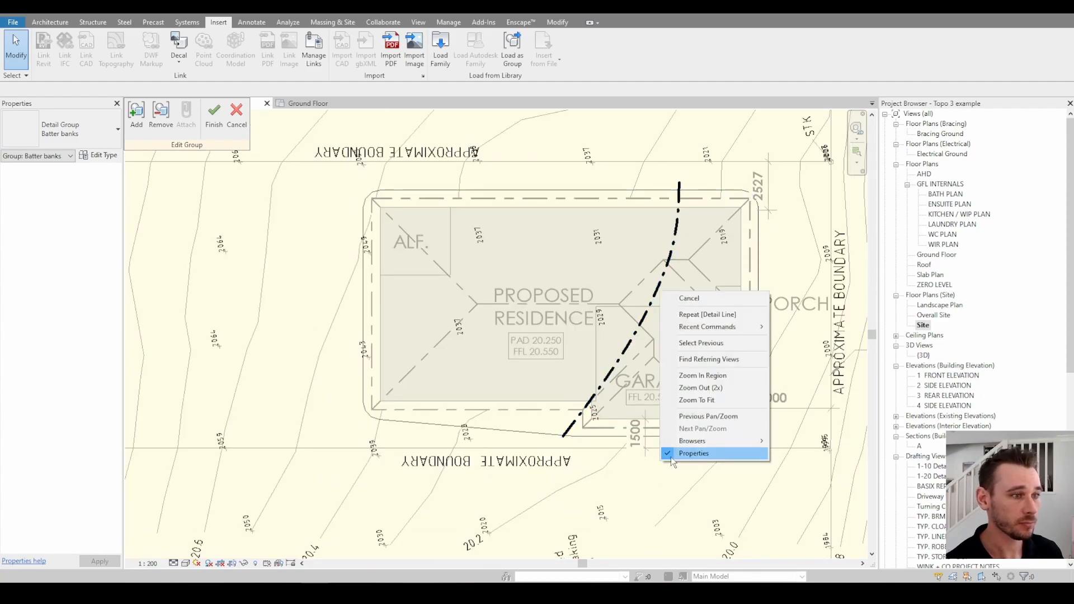
{"action": "left_click", "coordinate": [662, 515]}
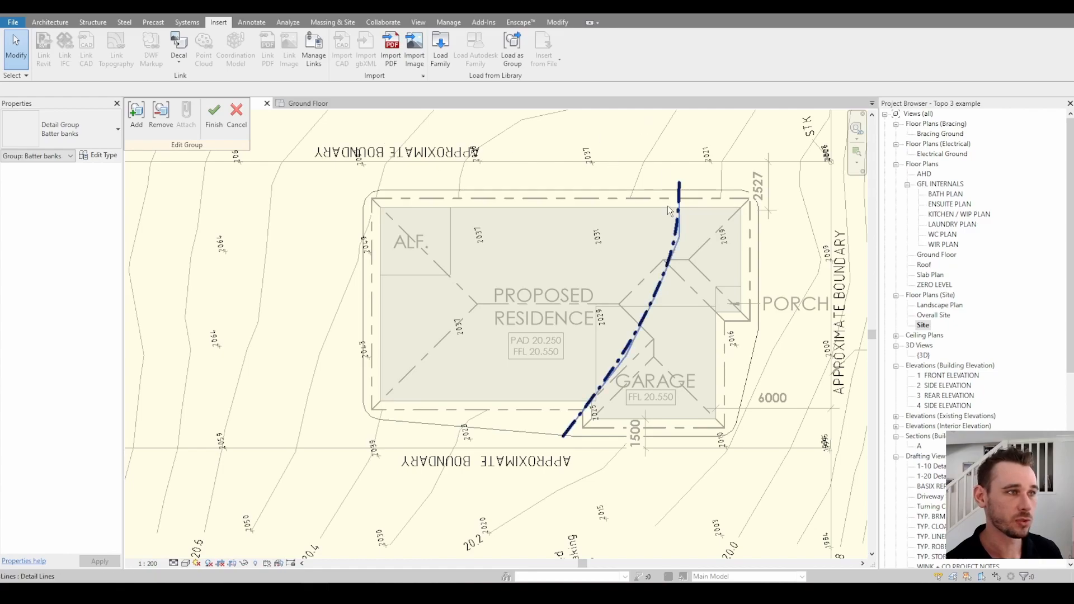
{"action": "right_click", "coordinate": [621, 335]}
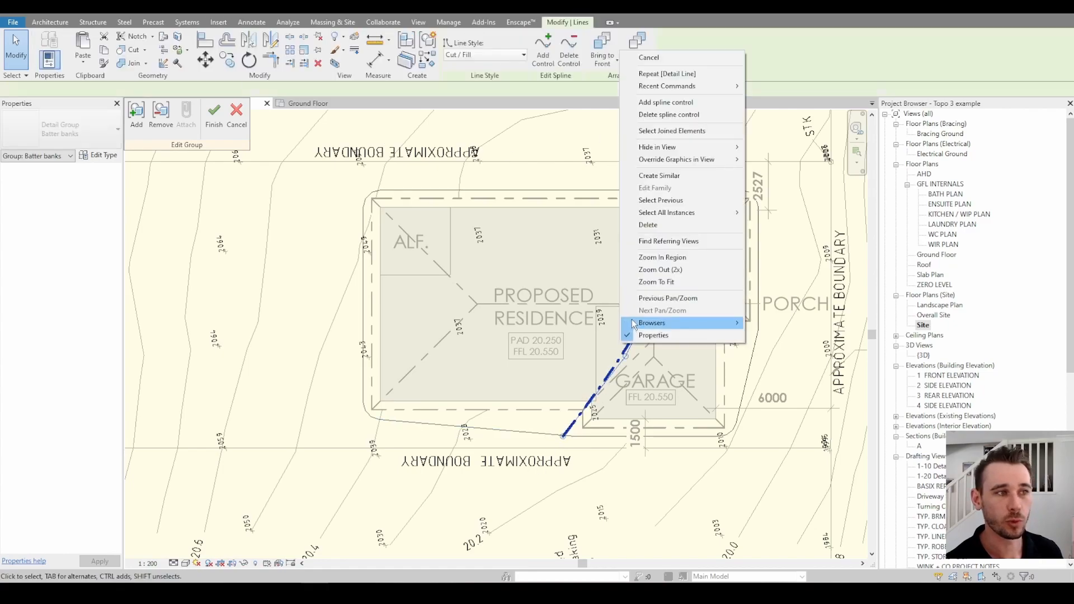
{"action": "left_click", "coordinate": [629, 319]}
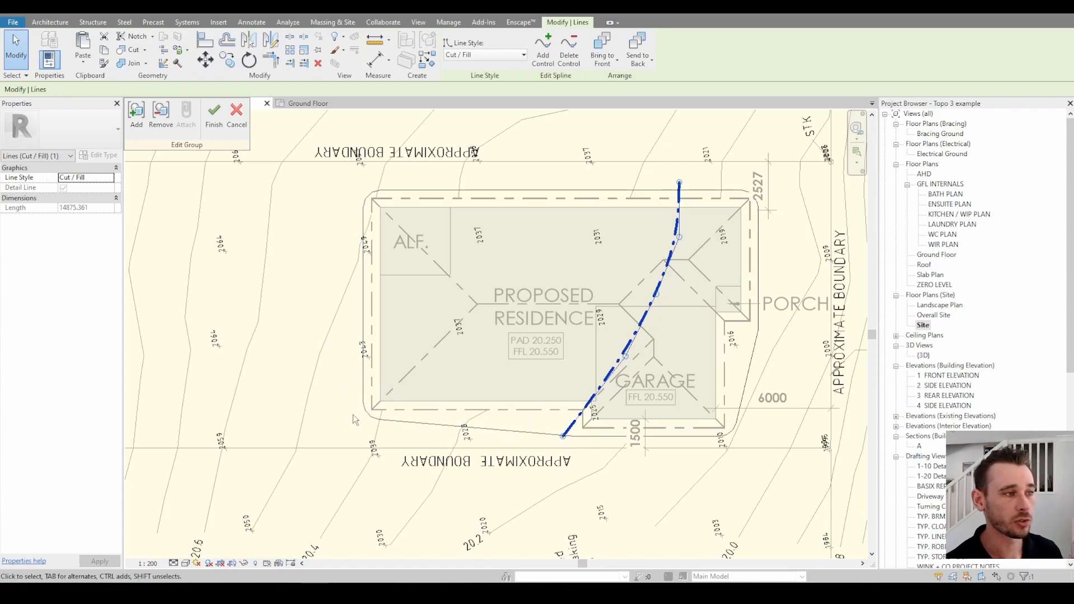
{"action": "scroll", "coordinate": [369, 419], "scroll_direction": "up", "scroll_amount": 2}
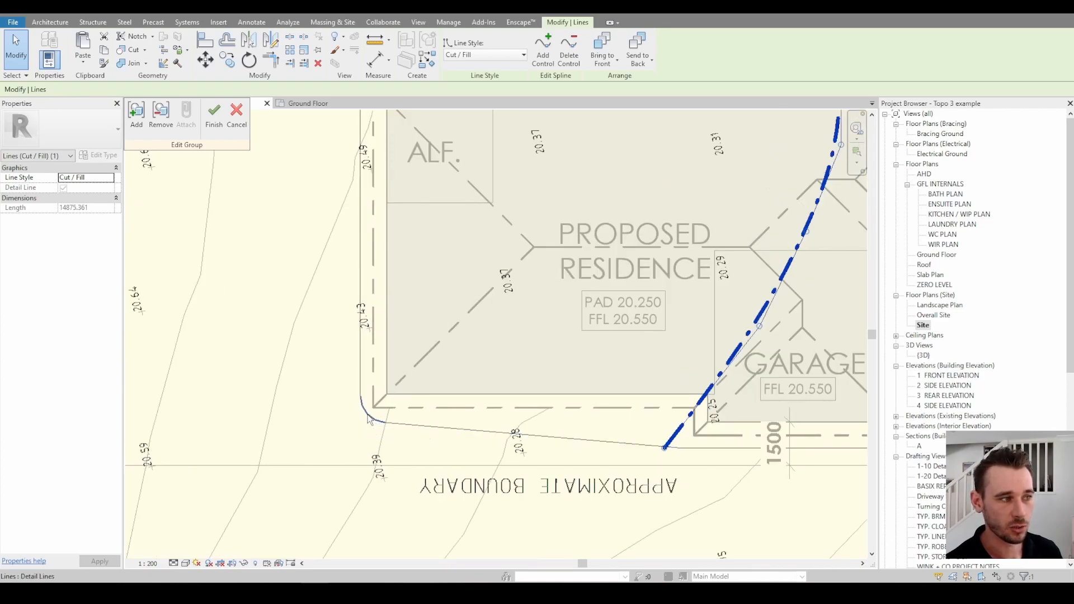
{"action": "scroll", "coordinate": [368, 420], "scroll_direction": "down", "scroll_amount": 1}
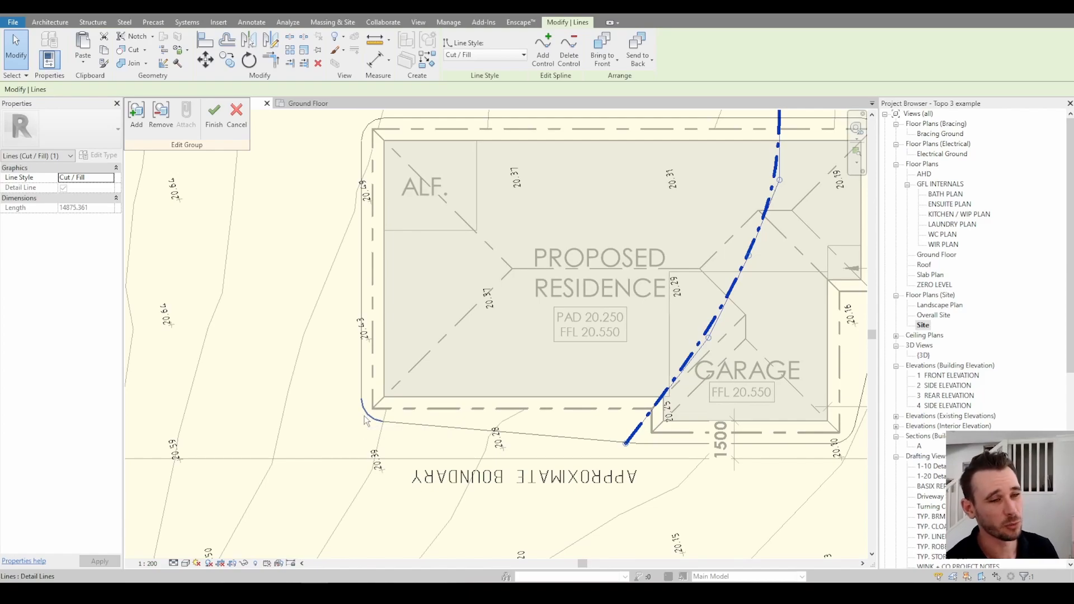
{"action": "scroll", "coordinate": [370, 421], "scroll_direction": "up", "scroll_amount": 1}
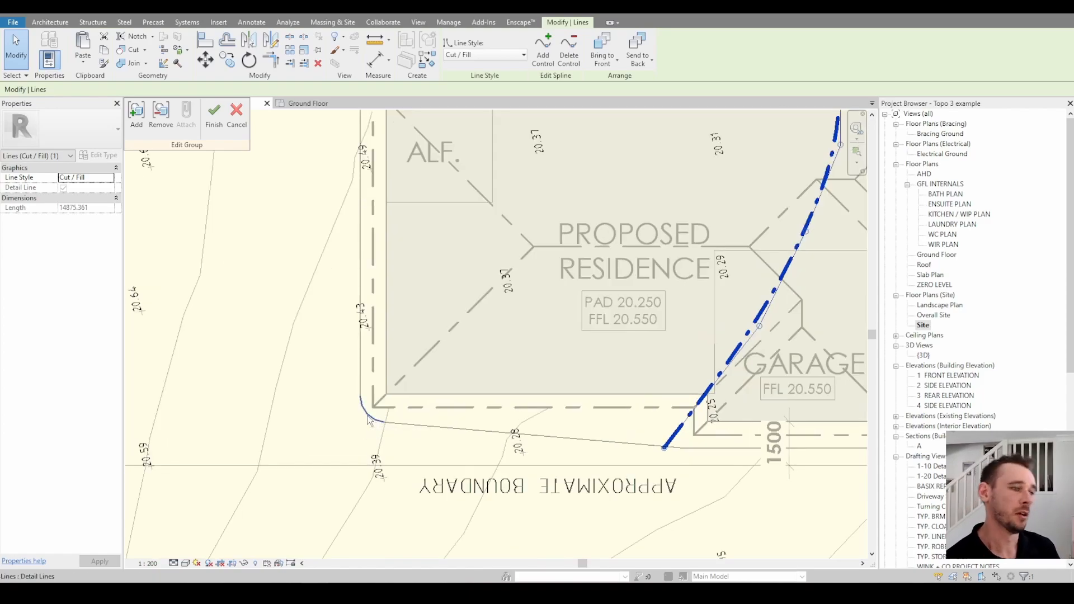
{"action": "middle_click_drag", "start_coordinate": [351, 421], "coordinate": [362, 431]}
{"action": "key", "text": "Escape"}
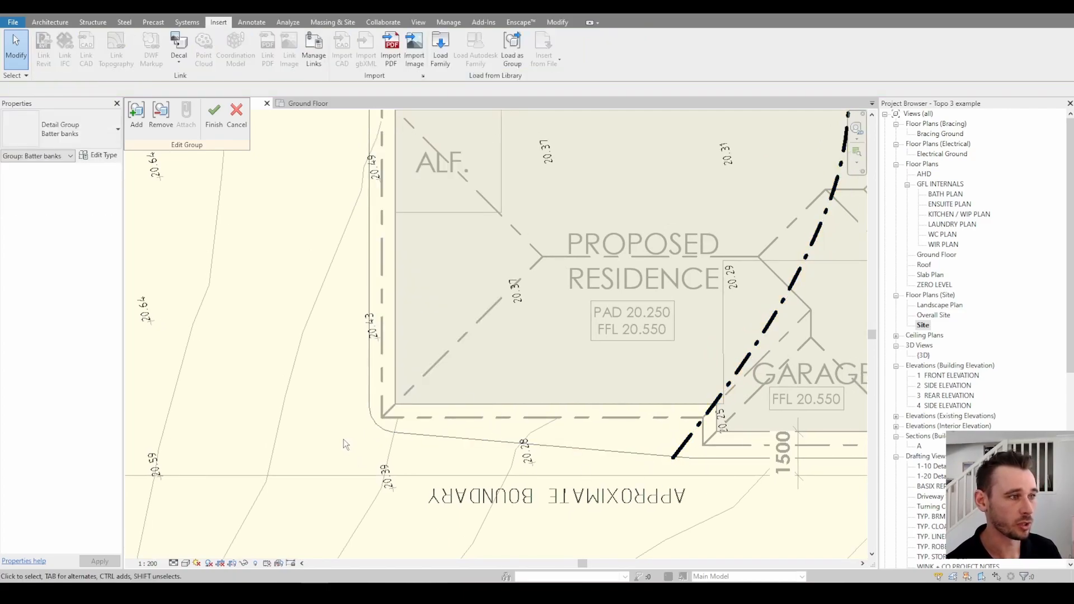
{"action": "scroll", "coordinate": [345, 444], "scroll_direction": "down", "scroll_amount": 2}
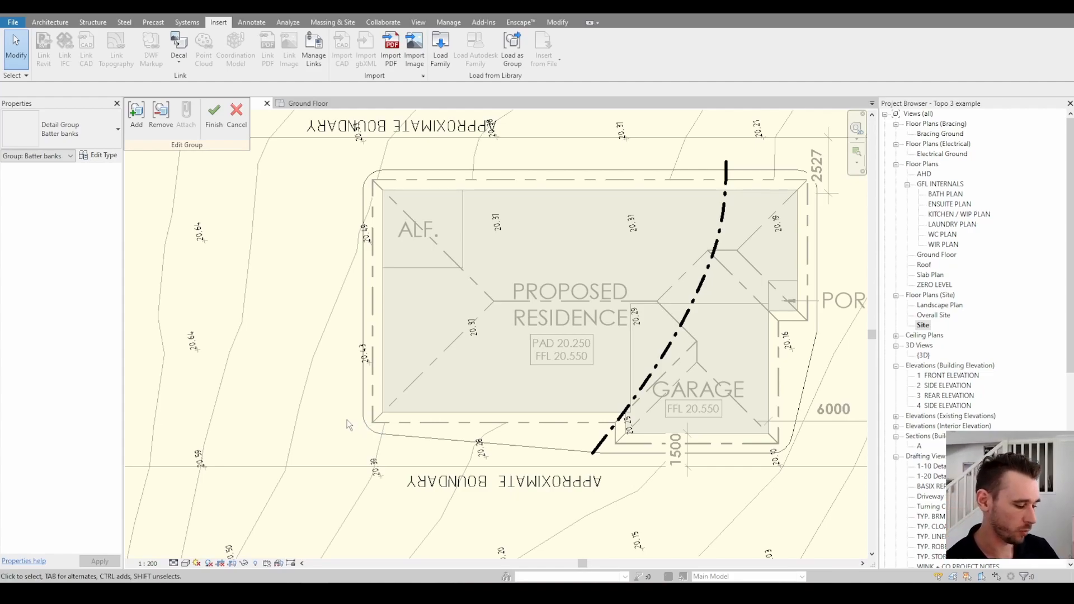
- Offset a copy of the outline's rear corner arc near the 20.39 spot level outward by 800
{"action": "key", "text": "o"}
{"action": "key", "text": "f"}
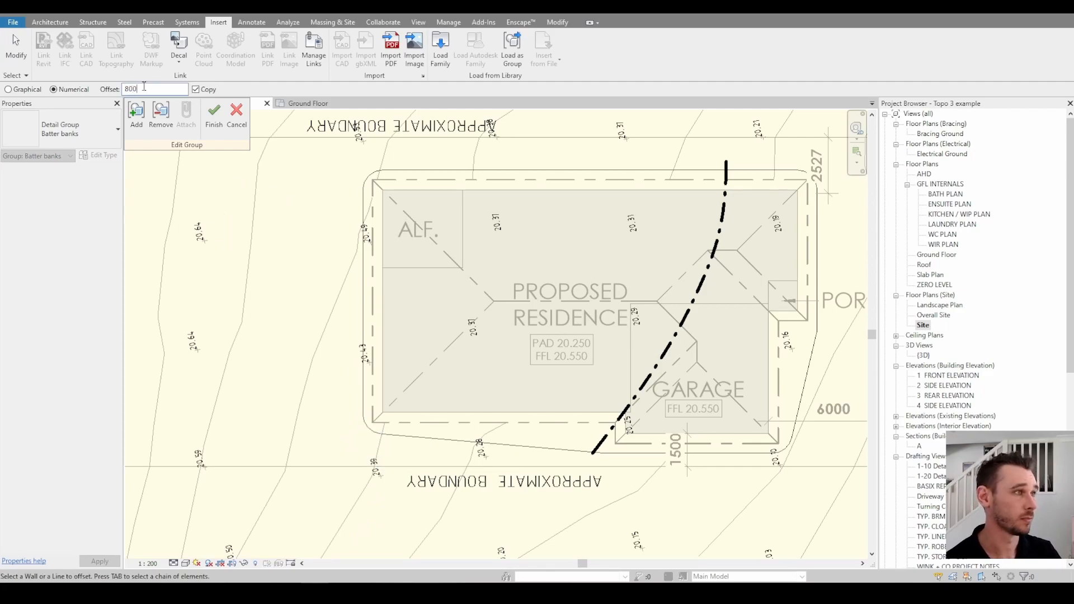
{"action": "left_click", "coordinate": [371, 434]}
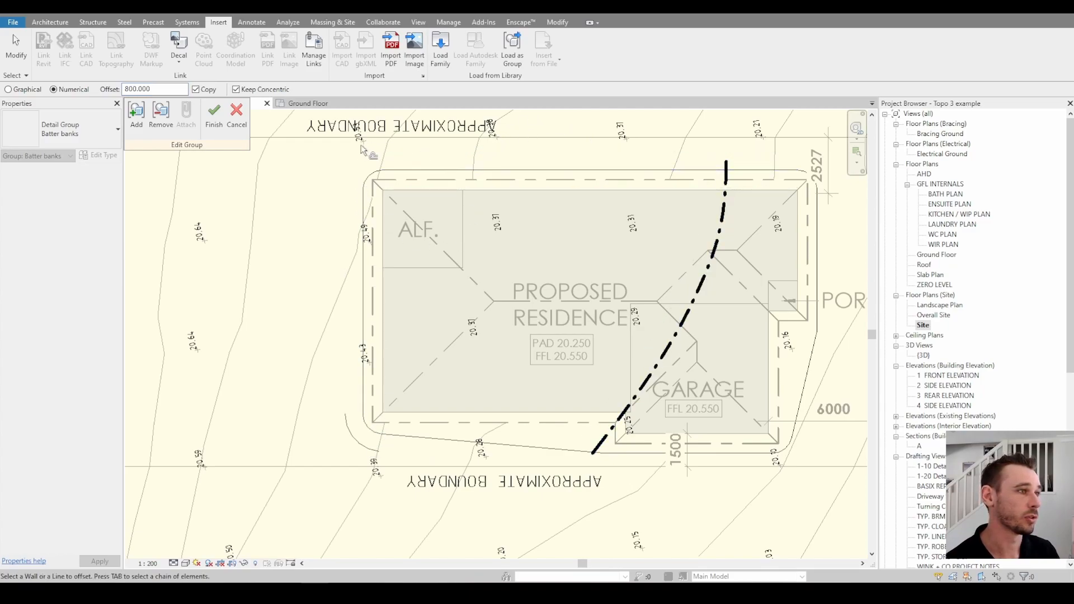
- Offset copies of the corner arc beside the ALF. area by 1200 and the front corner arc beside the 2527 dimension by 400
{"action": "type", "text": "1200"}
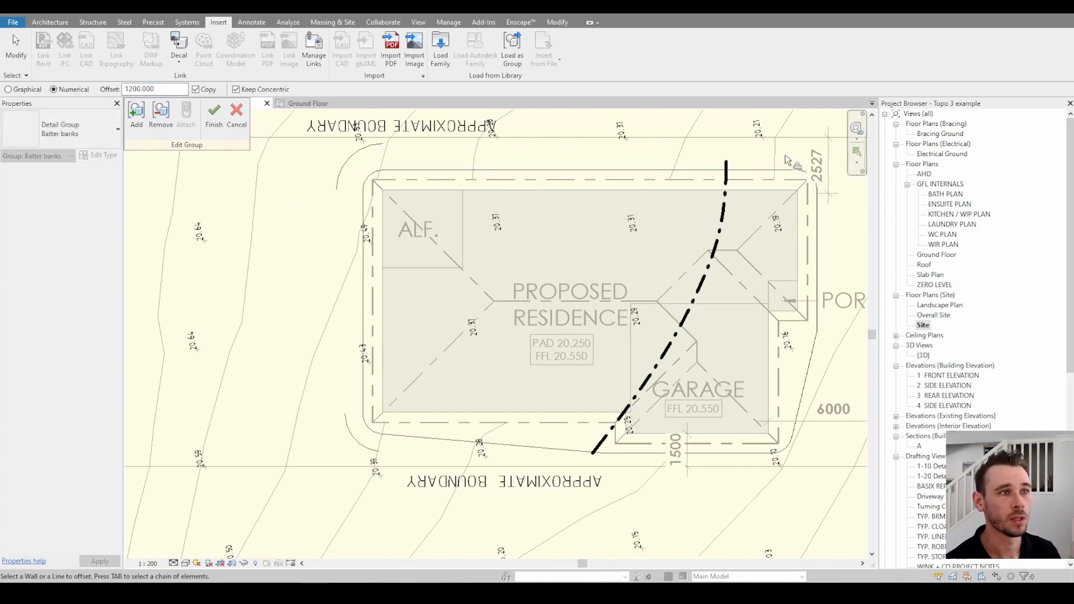
{"action": "middle_click_drag", "start_coordinate": [730, 172], "coordinate": [565, 173]}
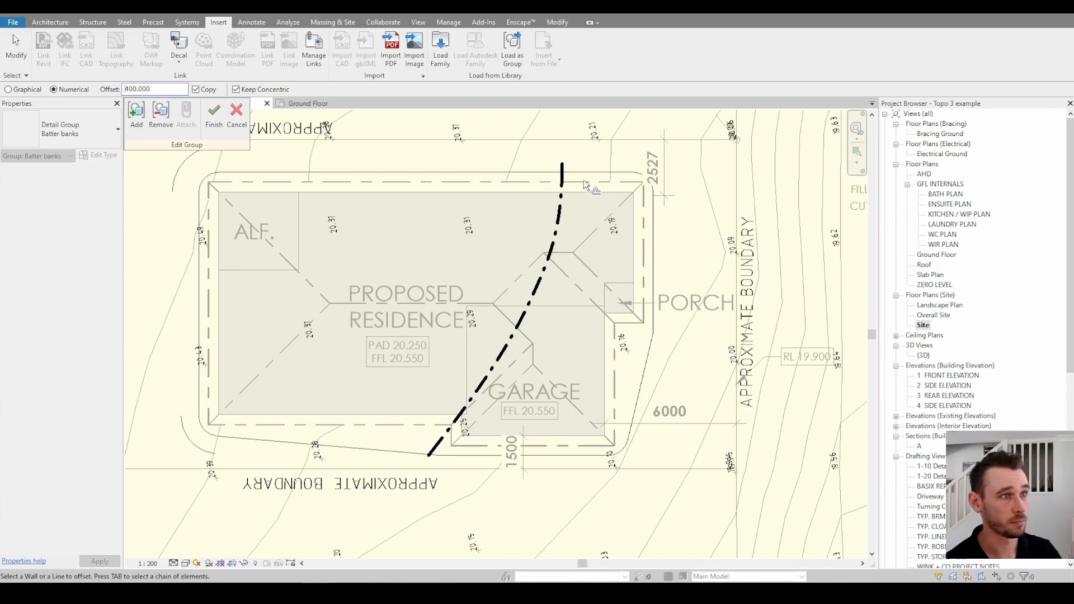
{"action": "key", "text": "Escape"}
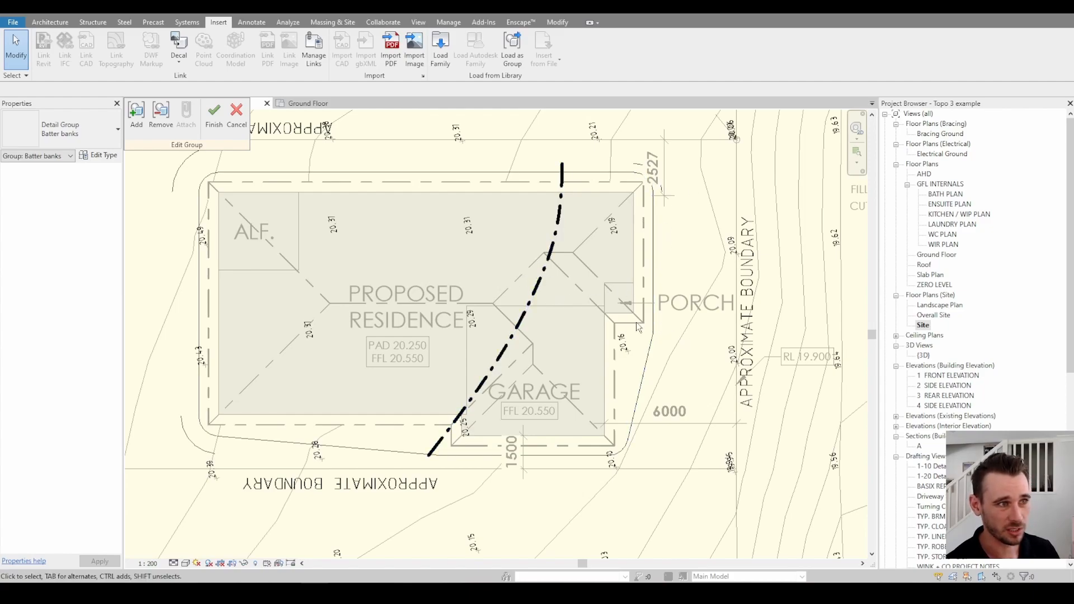
- Draw a 400 radius detail circle in the 0.18 pen style, centred on the outline's bend just beyond the porch corner
{"action": "scroll", "coordinate": [671, 327], "scroll_direction": "up", "scroll_amount": 2}
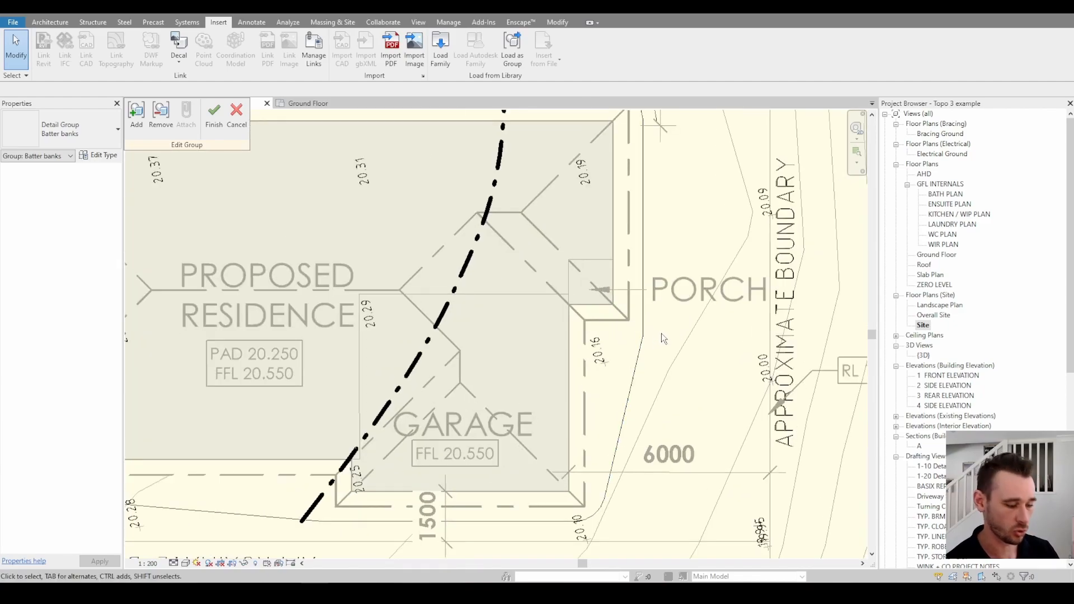
{"action": "key", "text": "d"}
{"action": "key", "text": "l"}
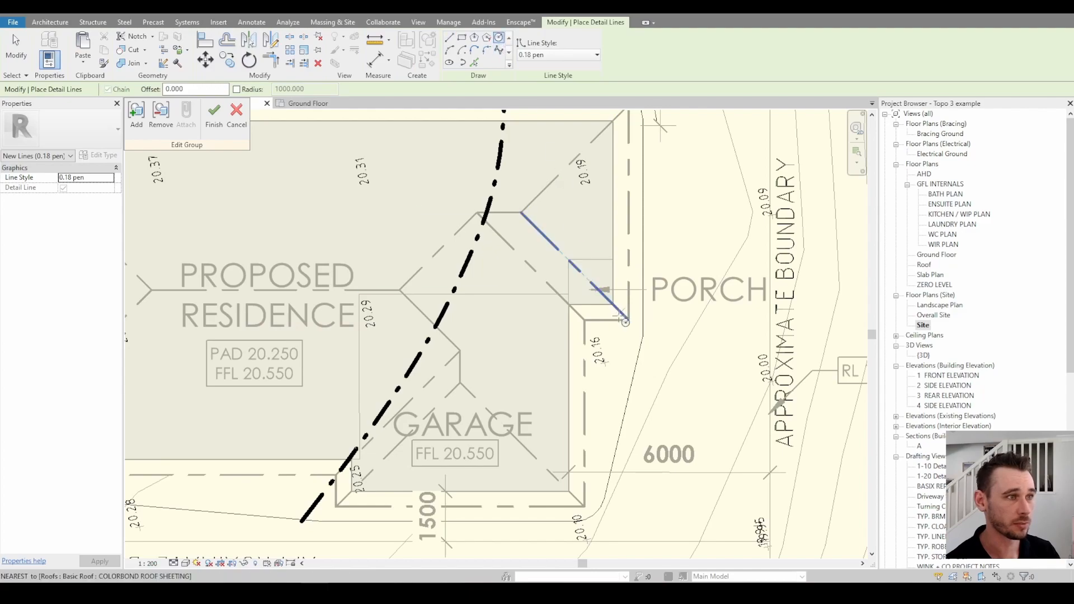
{"action": "left_click", "coordinate": [643, 334]}
{"action": "type", "text": "400"}
{"action": "key", "text": "Return"}
{"action": "scroll", "coordinate": [705, 350], "scroll_direction": "down", "scroll_amount": 1}
{"action": "scroll", "coordinate": [706, 351], "scroll_direction": "down", "scroll_amount": 2}
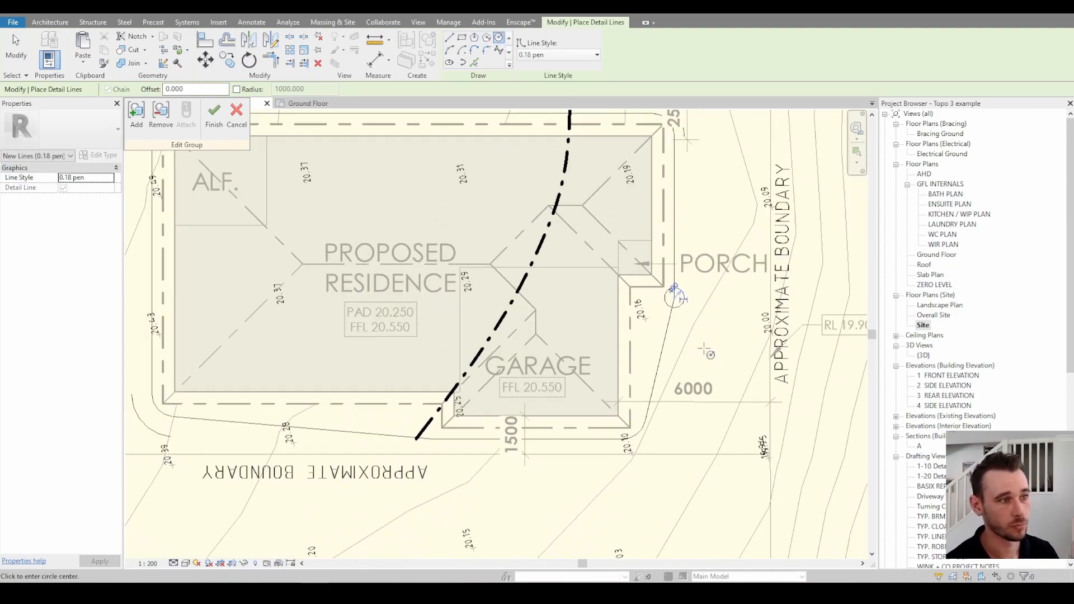
{"action": "key", "text": "Escape"}
{"action": "key", "text": "Escape"}
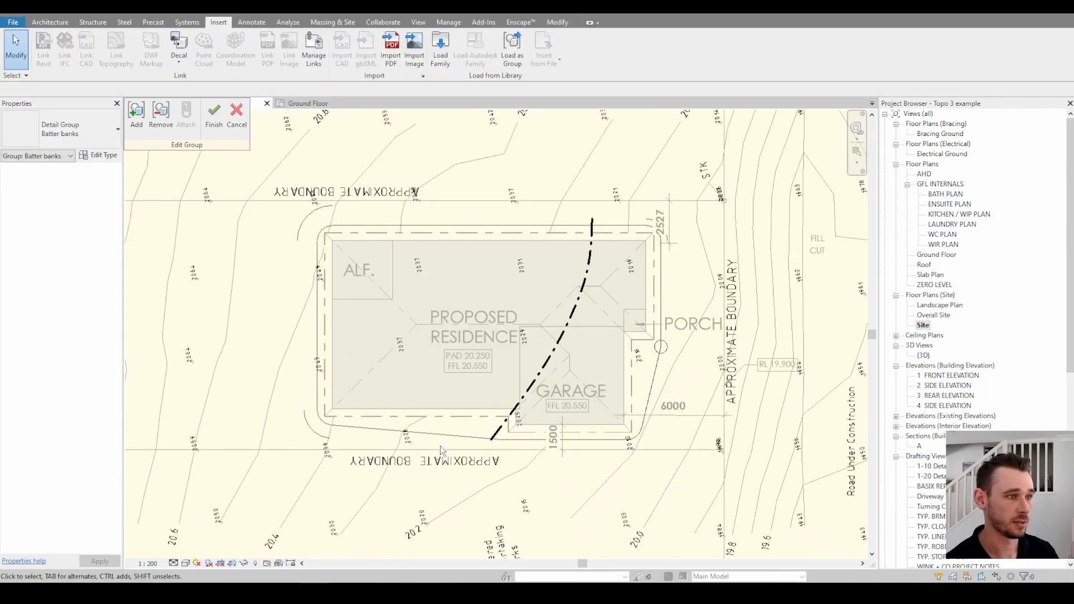
- Offset a copy of the rounded garage corner arc near the 20.10 spot level outward by 600
{"action": "scroll", "coordinate": [664, 446], "scroll_direction": "up", "scroll_amount": 1}
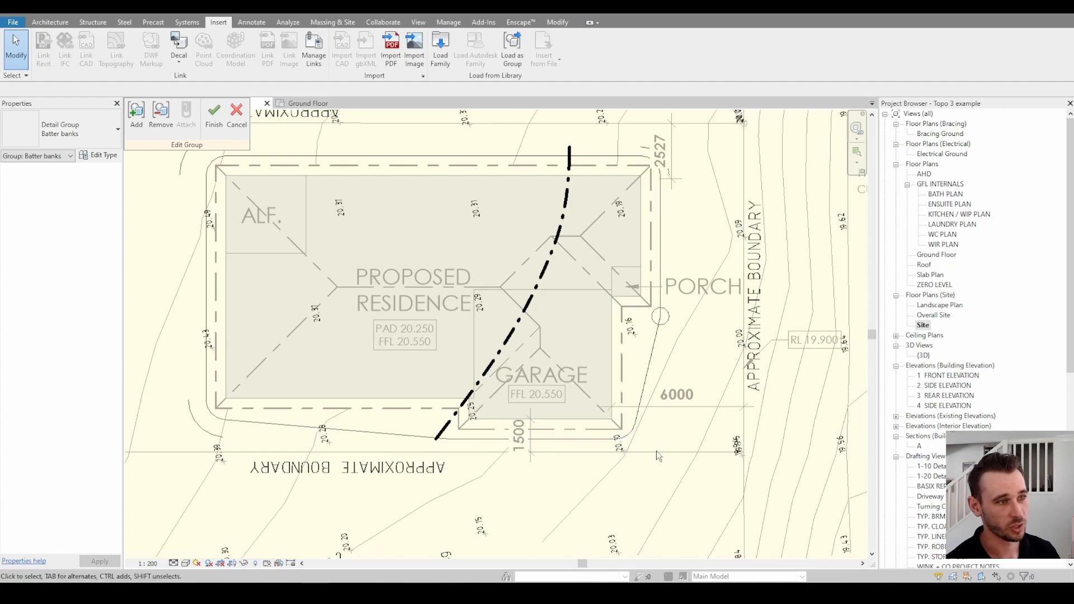
{"action": "scroll", "coordinate": [666, 456], "scroll_direction": "up", "scroll_amount": 1}
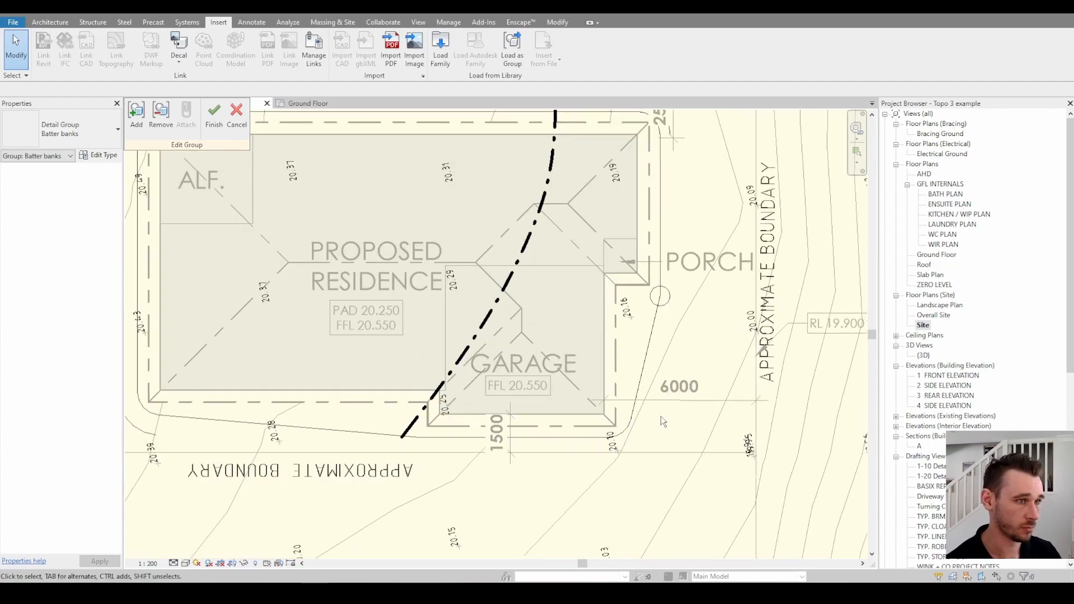
{"action": "key", "text": "o"}
{"action": "key", "text": "f"}
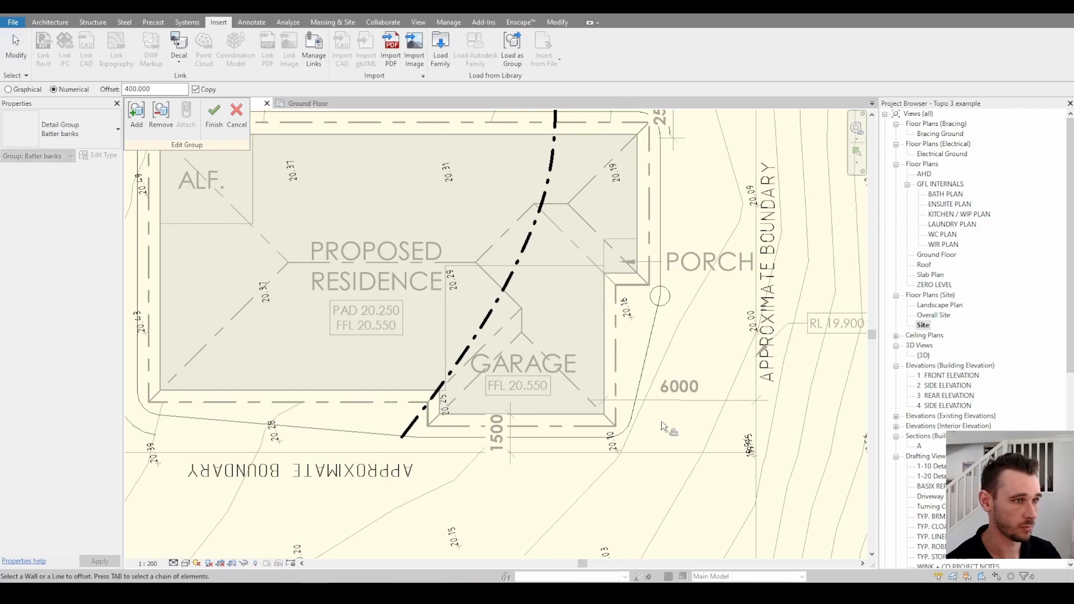
{"action": "left_click_drag", "start_coordinate": [163, 89], "coordinate": [99, 83]}
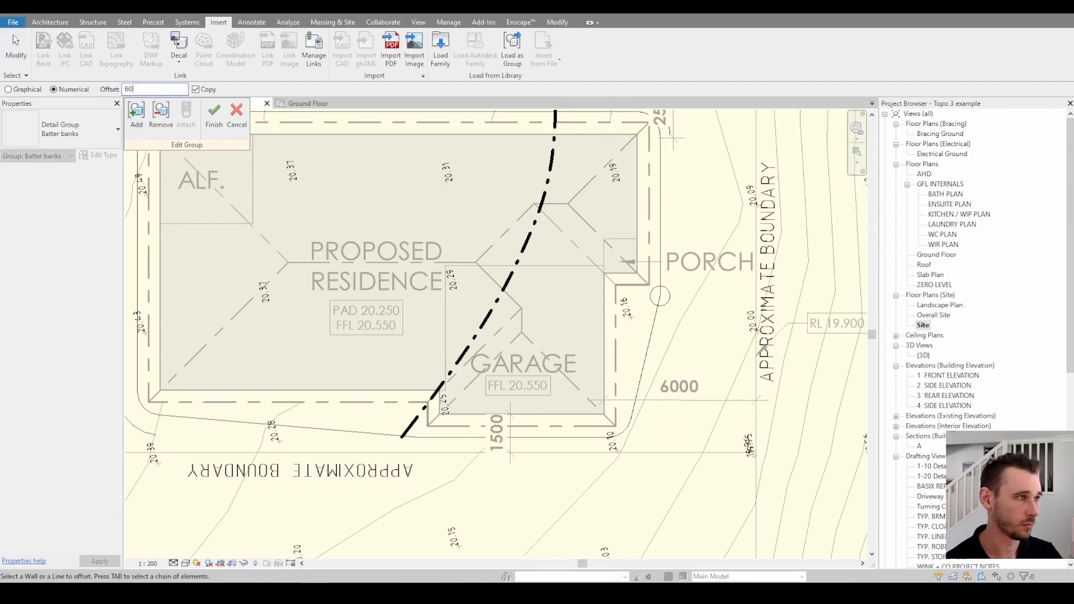
{"action": "left_click", "coordinate": [632, 440]}
{"action": "key", "text": "Escape"}
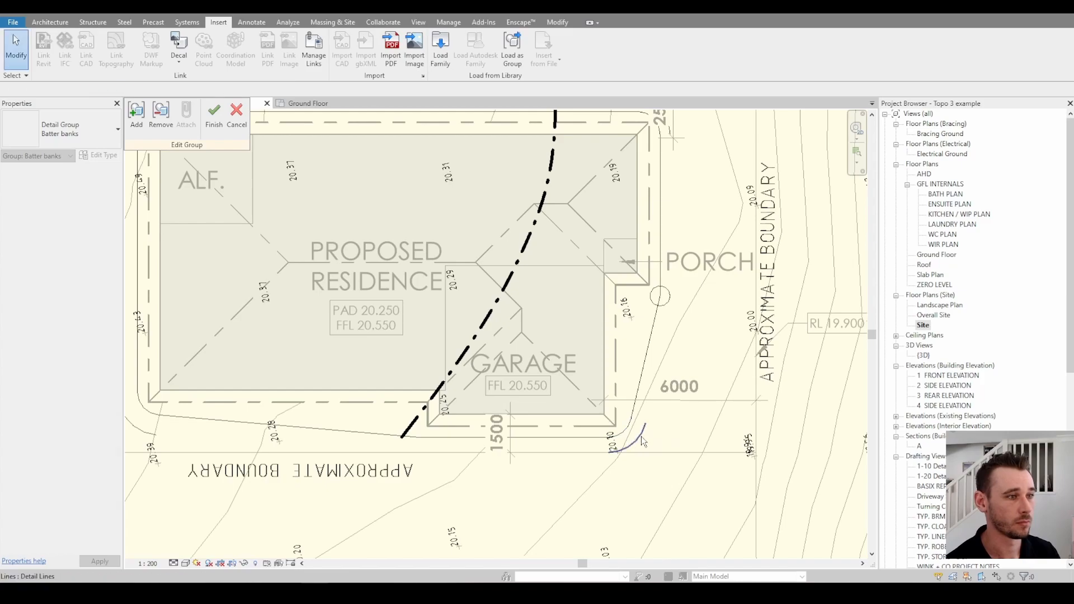
- Lengthen both ends of the offset arc at the garage corner
{"action": "left_click", "coordinate": [644, 441]}
{"action": "left_click_drag", "start_coordinate": [611, 451], "coordinate": [597, 453]}
{"action": "key", "text": "Escape"}
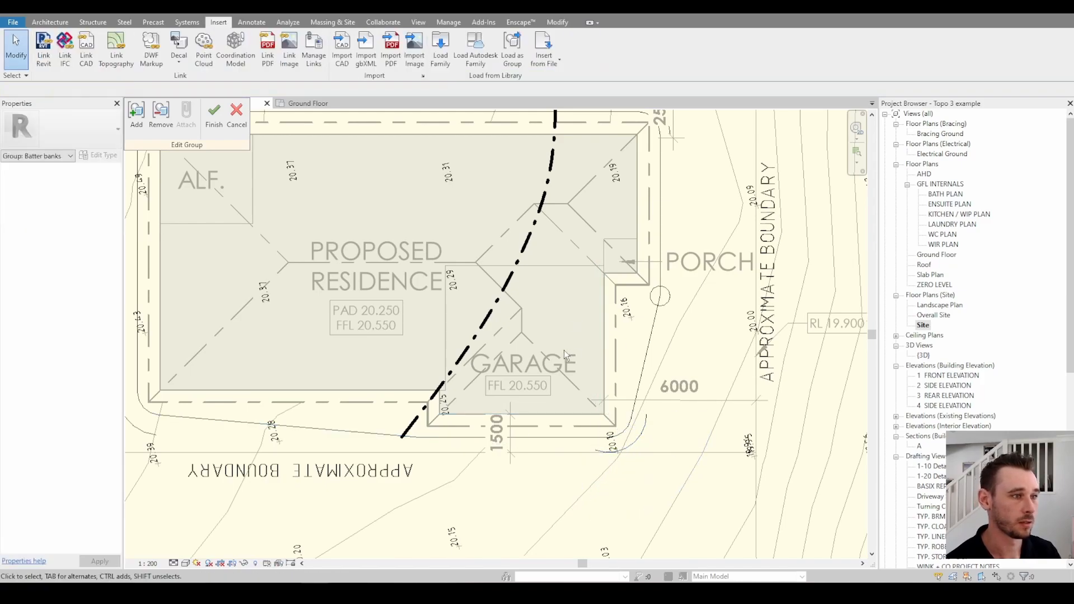
{"action": "scroll", "coordinate": [564, 350], "scroll_direction": "down", "scroll_amount": 2}
{"action": "middle_click_drag", "start_coordinate": [419, 350], "coordinate": [497, 359]}
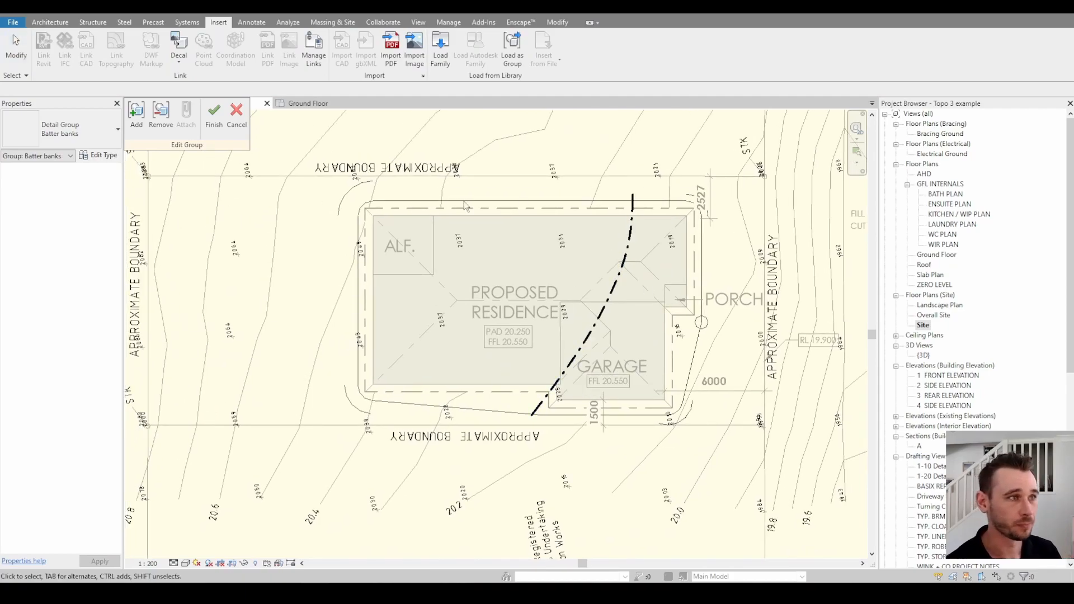
- Lengthen the ends of the offset arcs at the ALF. corner and at the rear corner near the 20.39 spot level
{"action": "left_click", "coordinate": [363, 185]}
{"action": "scroll", "coordinate": [369, 186], "scroll_direction": "up", "scroll_amount": 3}
{"action": "left_click_drag", "start_coordinate": [379, 179], "coordinate": [391, 181]}
{"action": "left_click_drag", "start_coordinate": [321, 231], "coordinate": [325, 254]}
{"action": "key", "text": "d"}
{"action": "key", "text": "l"}
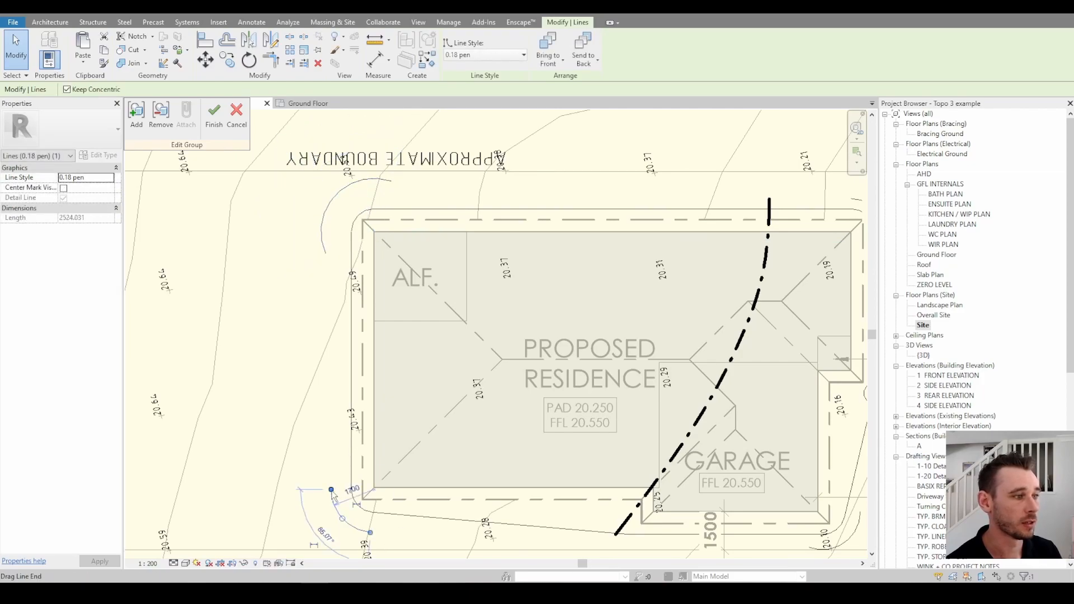
{"action": "key", "text": "Escape"}
{"action": "key", "text": "Escape"}
{"action": "middle_click_drag", "start_coordinate": [854, 231], "coordinate": [734, 200]}
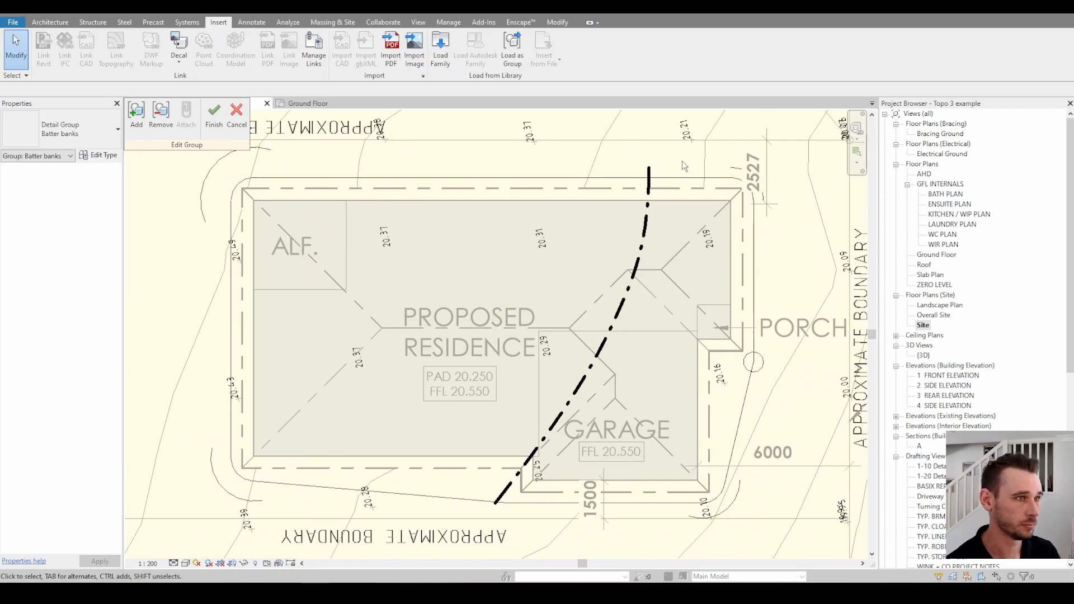
{"action": "key", "text": "d"}
{"action": "key", "text": "l"}
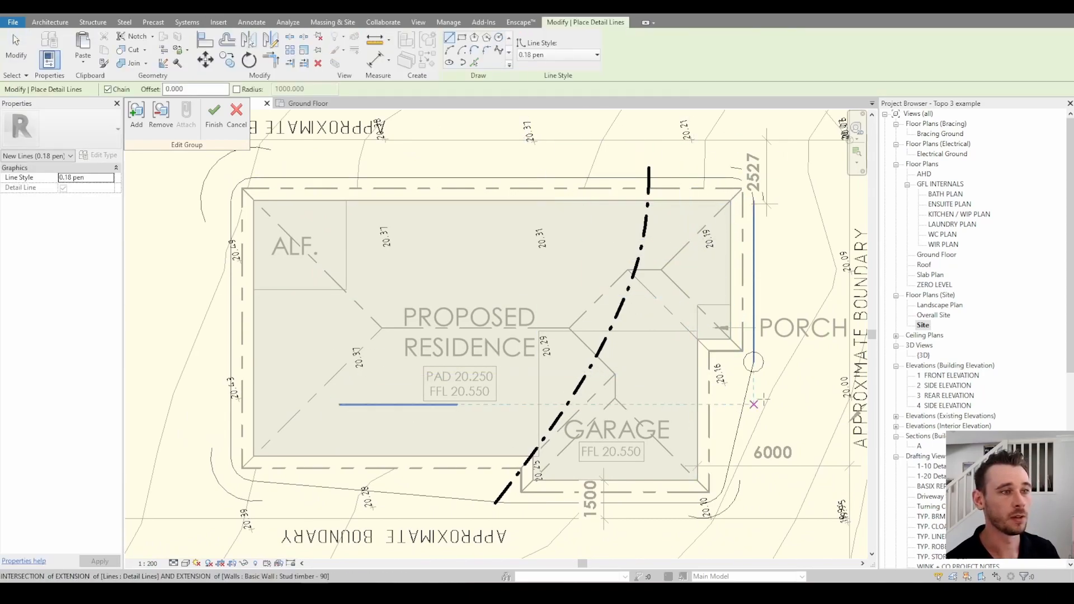
{"action": "key", "text": "Escape"}
{"action": "key", "text": "Escape"}
- Split the circle beside the porch where the outline crosses it and remove the part on the building side
{"action": "scroll", "coordinate": [741, 367], "scroll_direction": "up", "scroll_amount": 3}
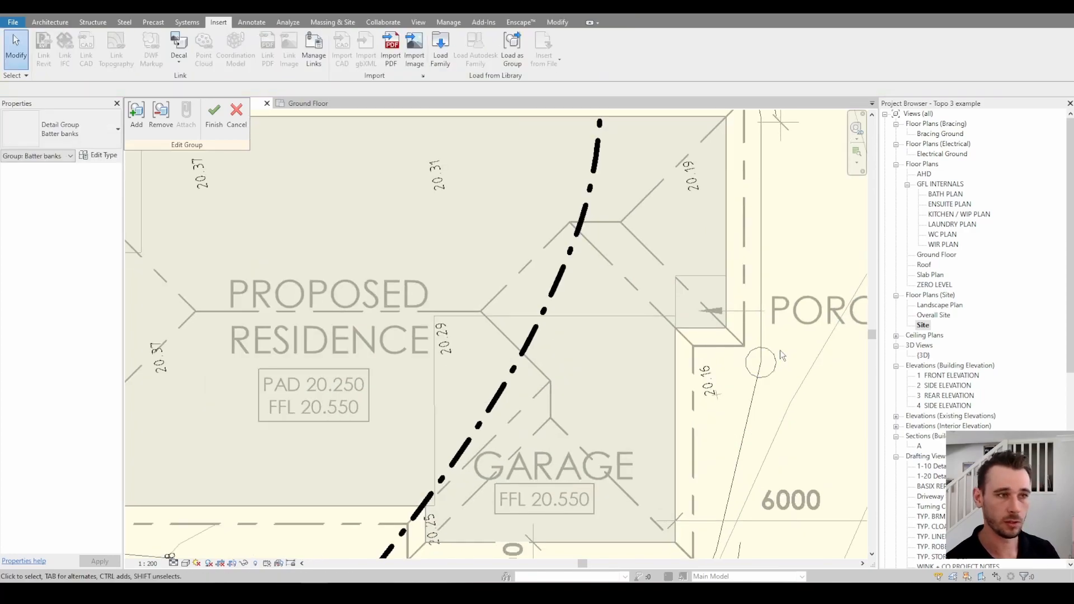
{"action": "scroll", "coordinate": [762, 363], "scroll_direction": "up", "scroll_amount": 2}
{"action": "key", "text": "s"}
{"action": "key", "text": "l"}
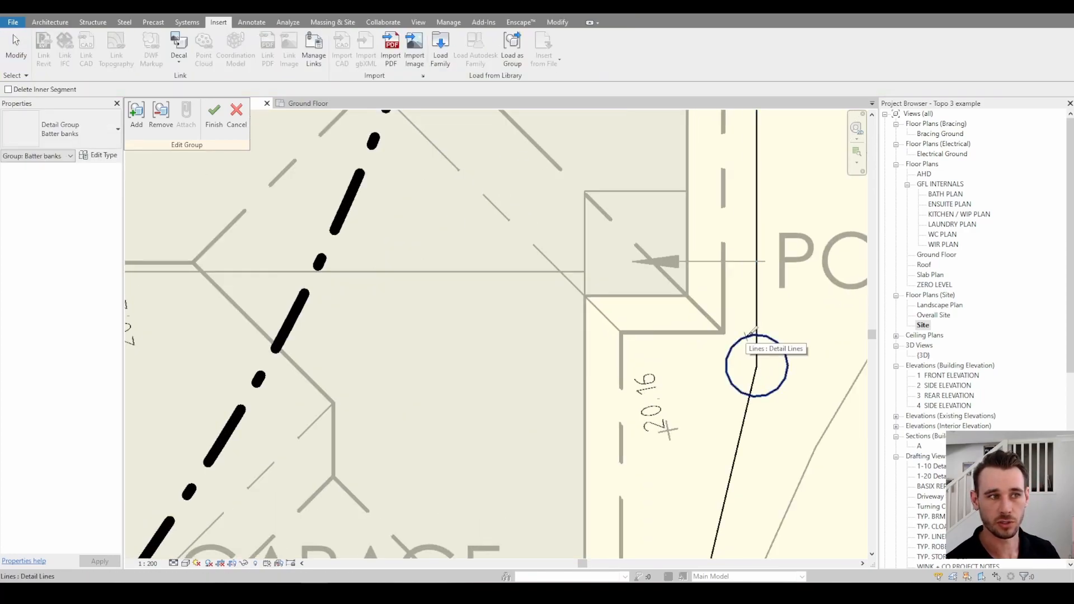
{"action": "key", "text": "Escape"}
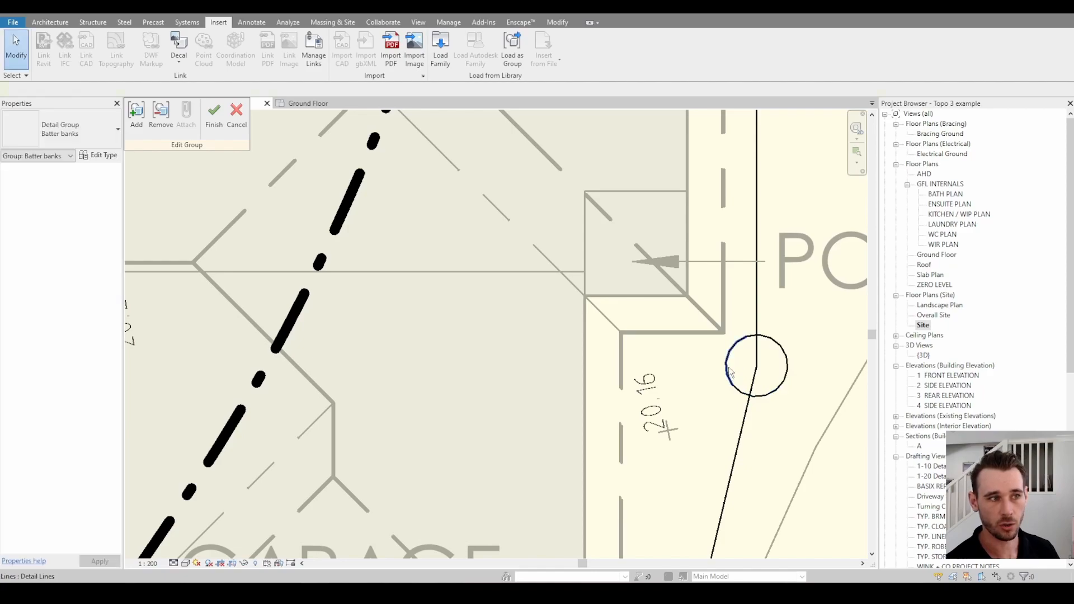
{"action": "scroll", "coordinate": [730, 369], "scroll_direction": "down", "scroll_amount": 5}
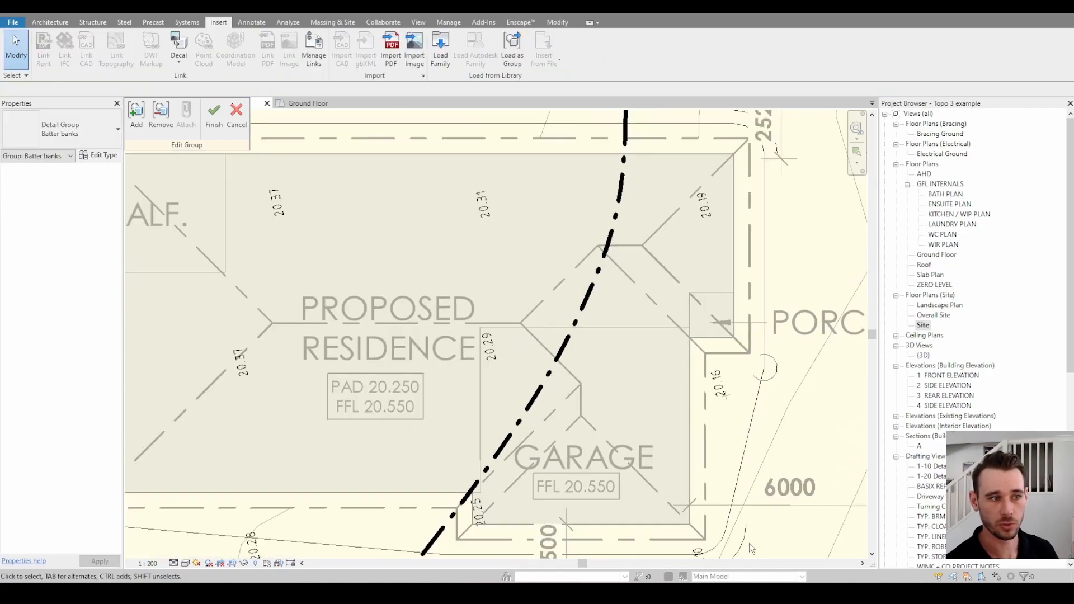
{"action": "right_click", "coordinate": [754, 171]}
{"action": "left_click", "coordinate": [786, 155]}
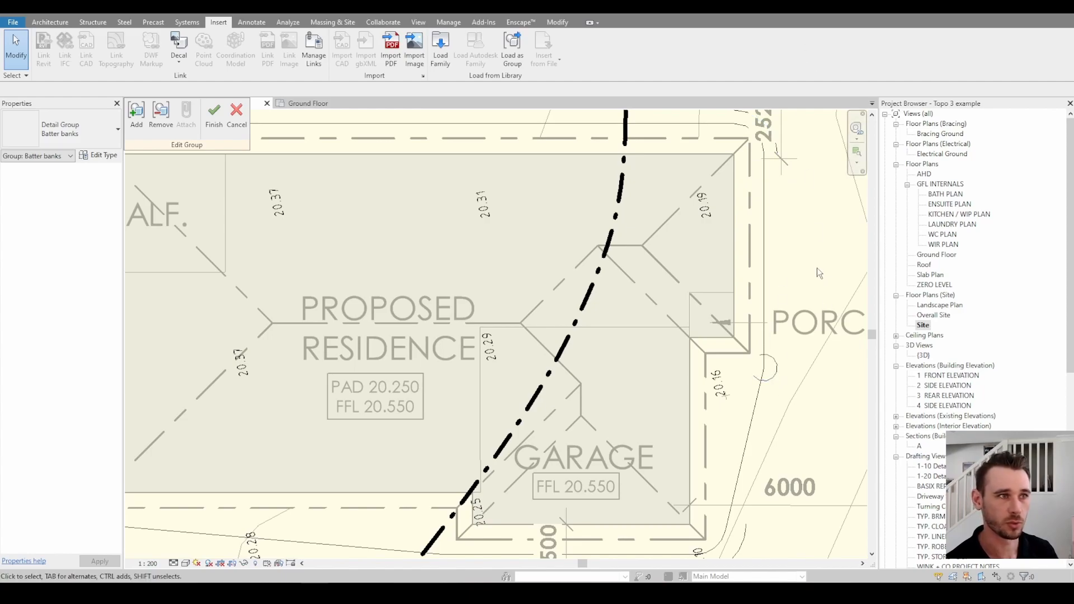
- Draw a tangent detail line between the two offset rear corner arcs and trim both arcs to it
{"action": "scroll", "coordinate": [816, 264], "scroll_direction": "down", "scroll_amount": 2}
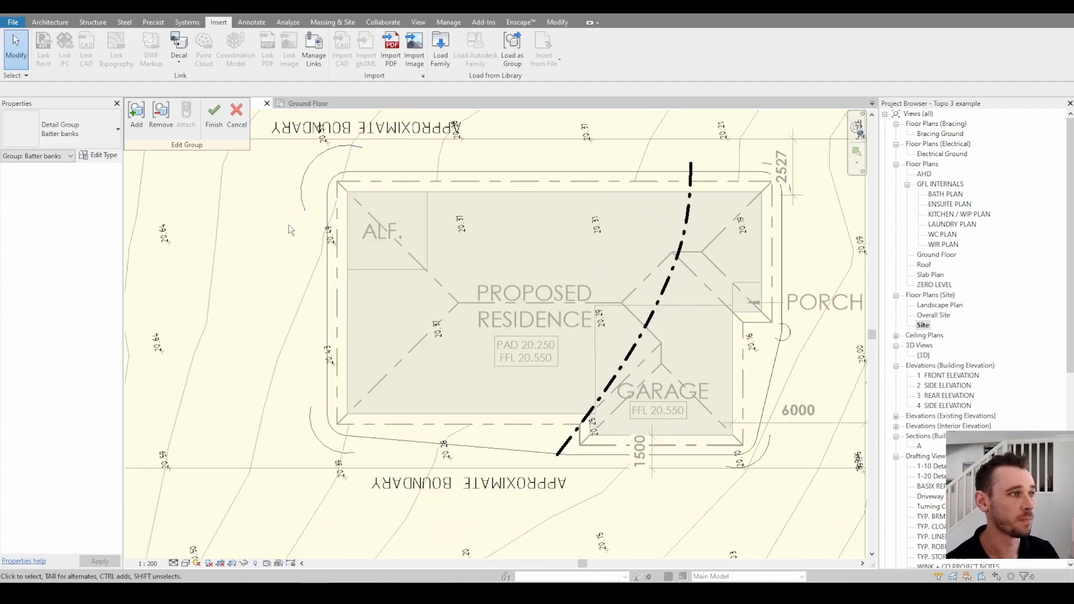
{"action": "key", "text": "d"}
{"action": "key", "text": "l"}
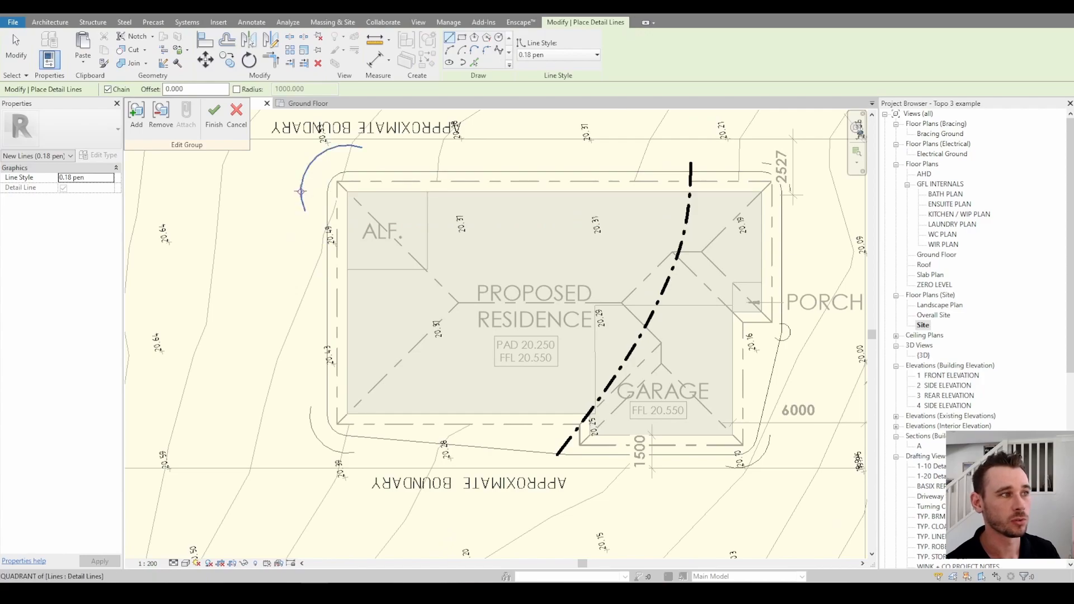
{"action": "left_click", "coordinate": [300, 192]}
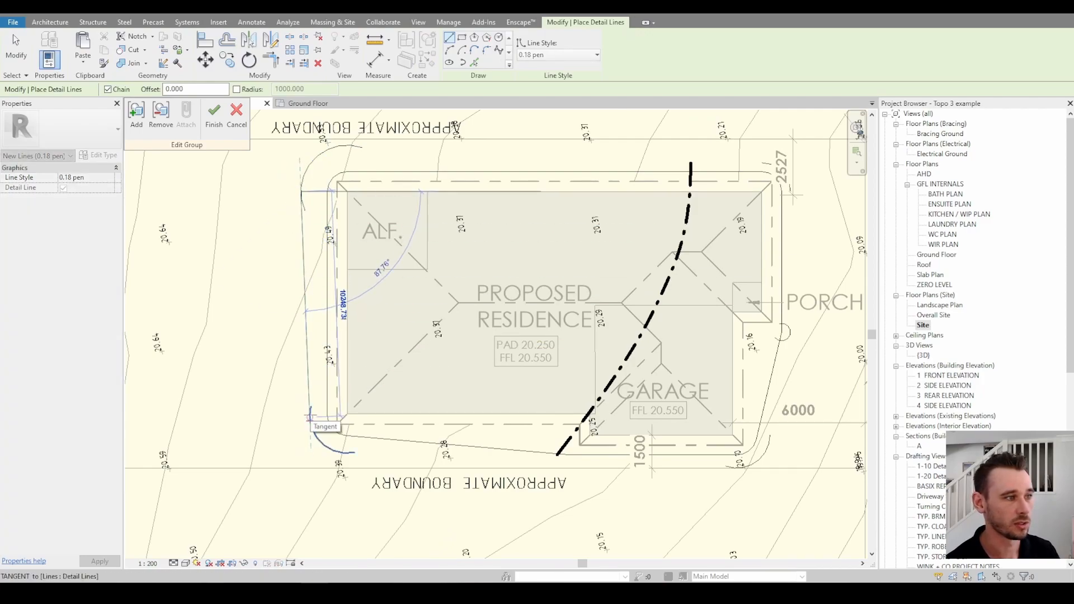
{"action": "left_click", "coordinate": [310, 418]}
{"action": "key", "text": "Escape"}
{"action": "key", "text": "Escape"}
{"action": "key", "text": "t"}
{"action": "key", "text": "r"}
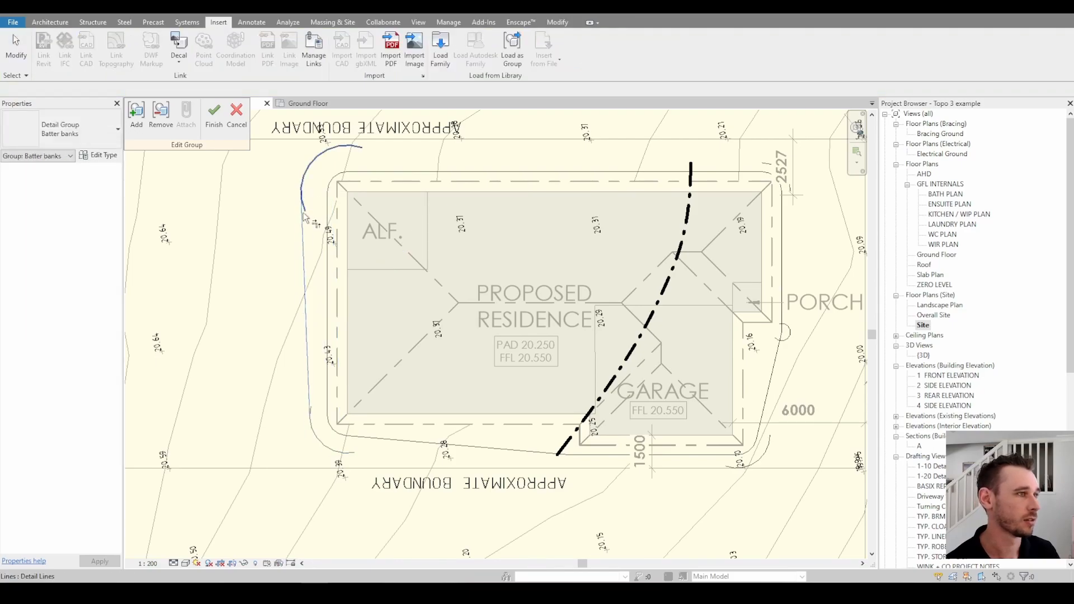
{"action": "key", "text": "Escape"}
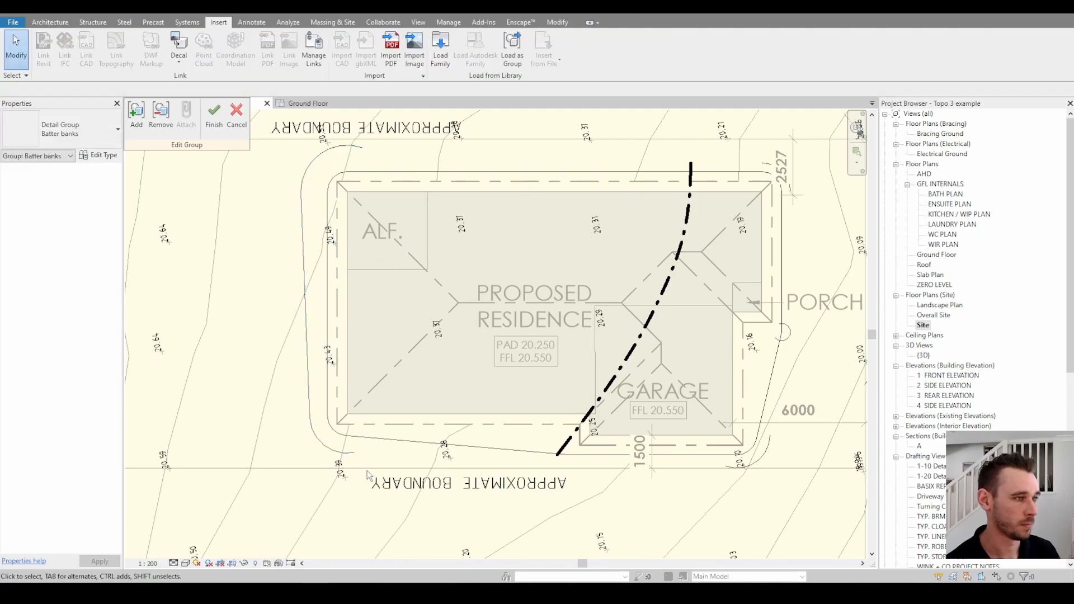
- Draw a detail line from the end of the cut/fill line tangent to the offset corner arc near the 20.39 spot level
{"action": "scroll", "coordinate": [368, 475], "scroll_direction": "up", "scroll_amount": 3}
{"action": "key", "text": "d"}
{"action": "key", "text": "l"}
{"action": "scroll", "coordinate": [654, 447], "scroll_direction": "up", "scroll_amount": 5}
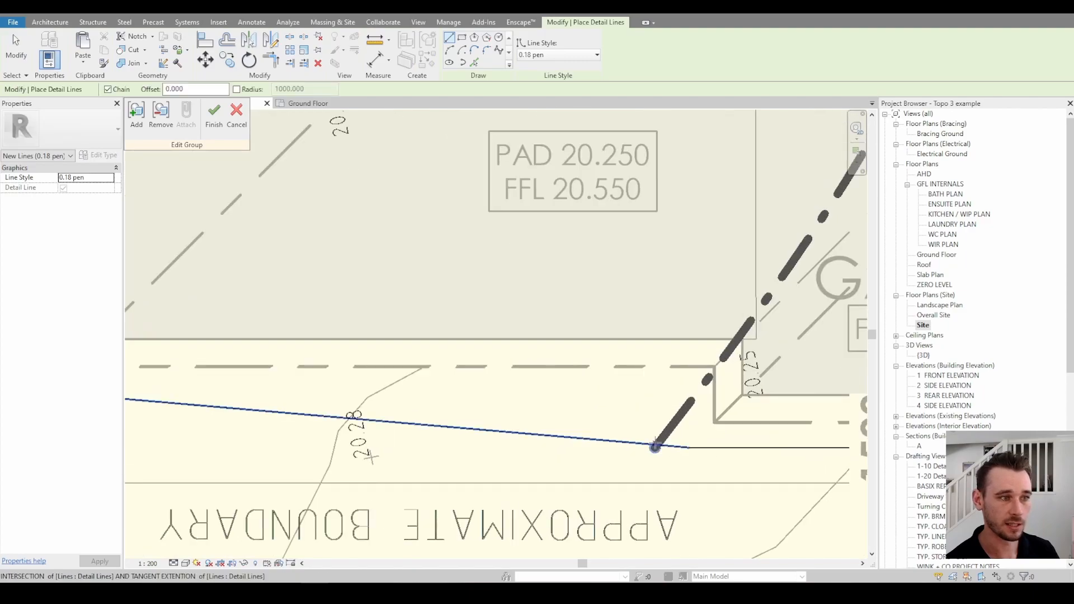
{"action": "scroll", "coordinate": [656, 447], "scroll_direction": "down", "scroll_amount": 3}
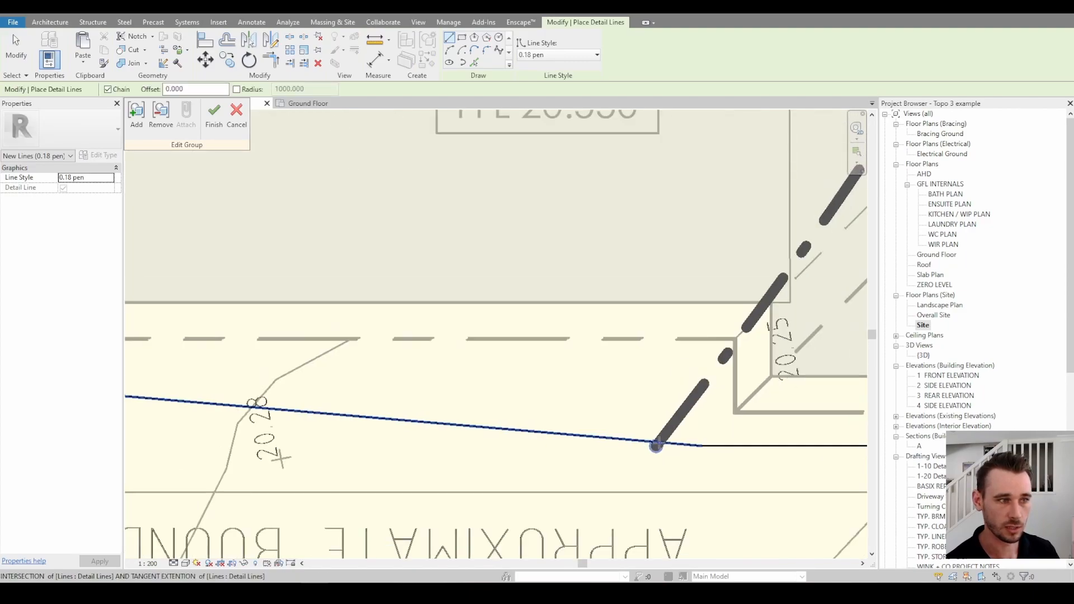
{"action": "scroll", "coordinate": [655, 446], "scroll_direction": "down", "scroll_amount": 5}
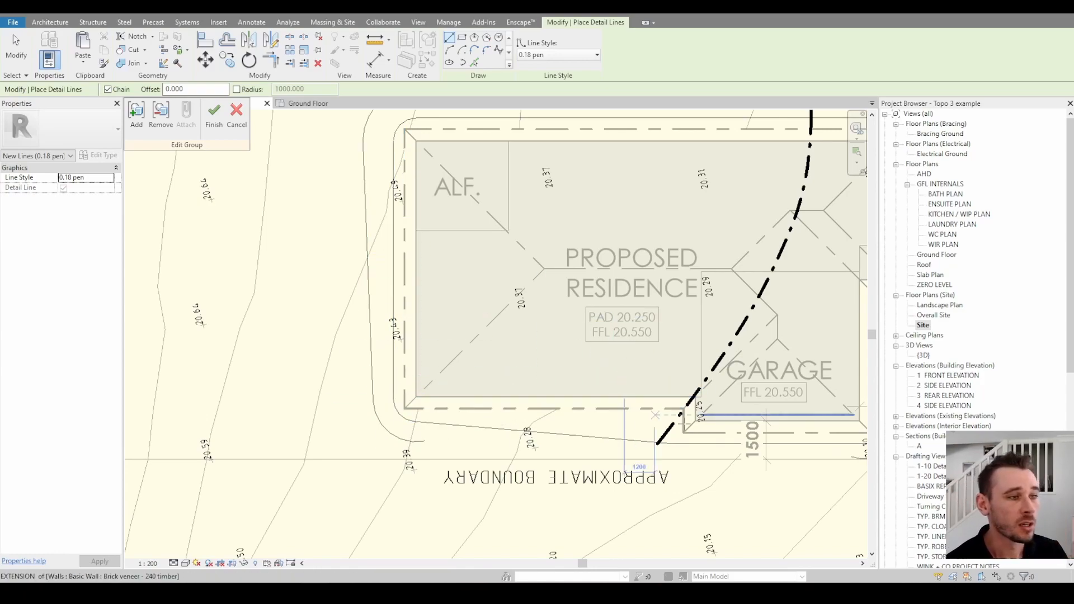
{"action": "scroll", "coordinate": [660, 441], "scroll_direction": "up", "scroll_amount": 5}
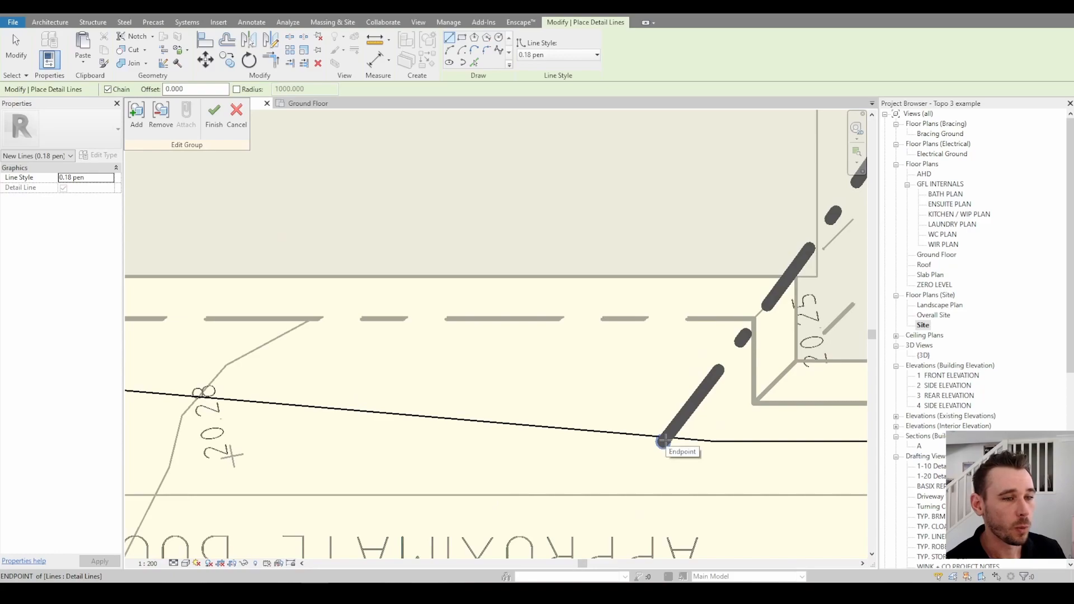
{"action": "scroll", "coordinate": [662, 440], "scroll_direction": "down", "scroll_amount": 4}
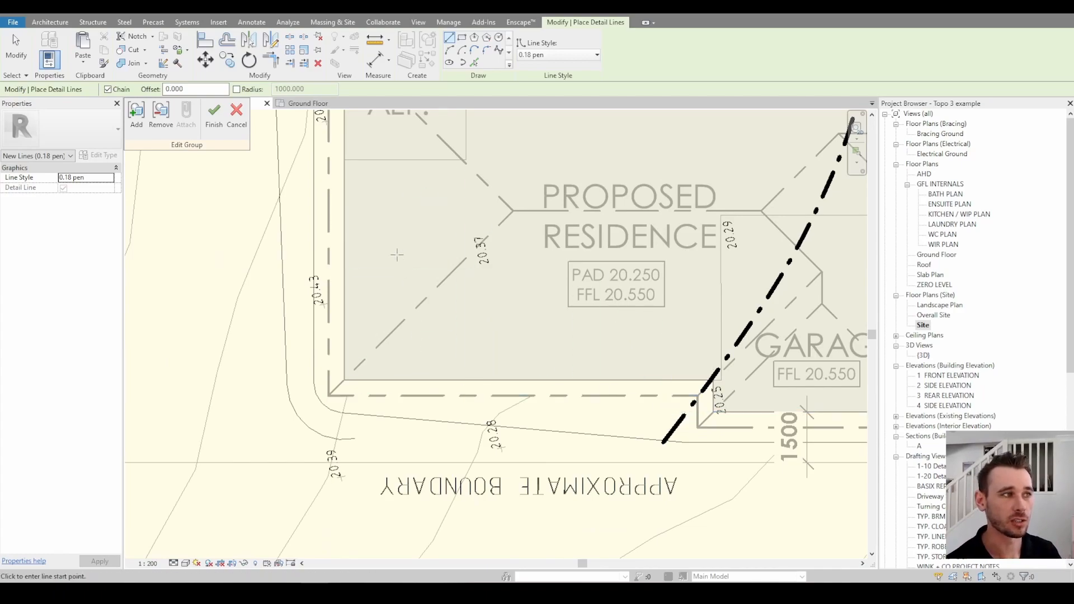
{"action": "scroll", "coordinate": [505, 442], "scroll_direction": "down", "scroll_amount": 2}
{"action": "scroll", "coordinate": [596, 436], "scroll_direction": "up", "scroll_amount": 3}
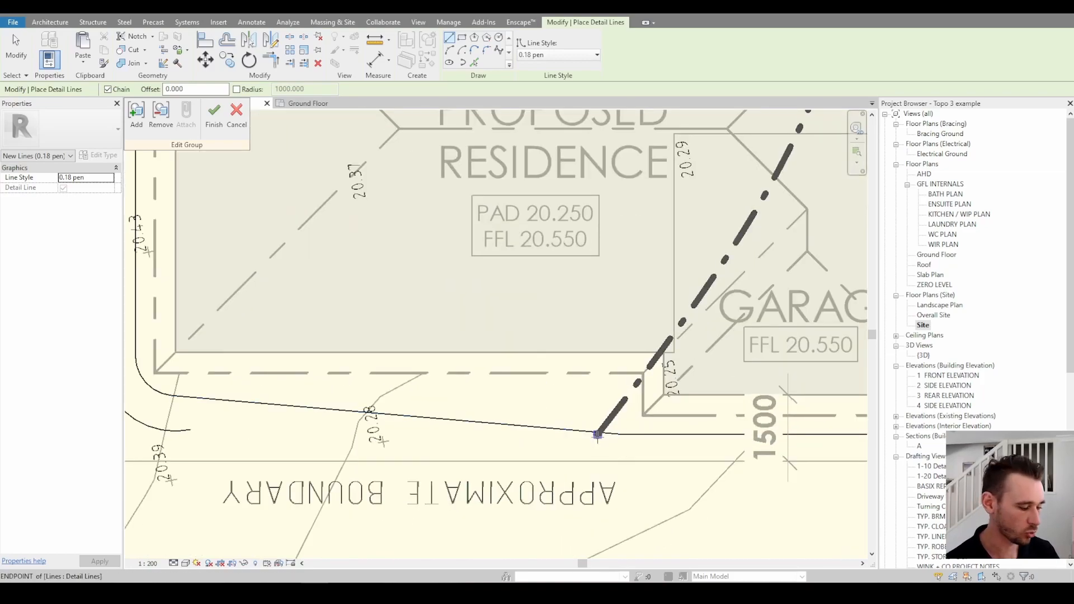
{"action": "scroll", "coordinate": [597, 433], "scroll_direction": "up", "scroll_amount": 2}
{"action": "scroll", "coordinate": [597, 434], "scroll_direction": "up", "scroll_amount": 3}
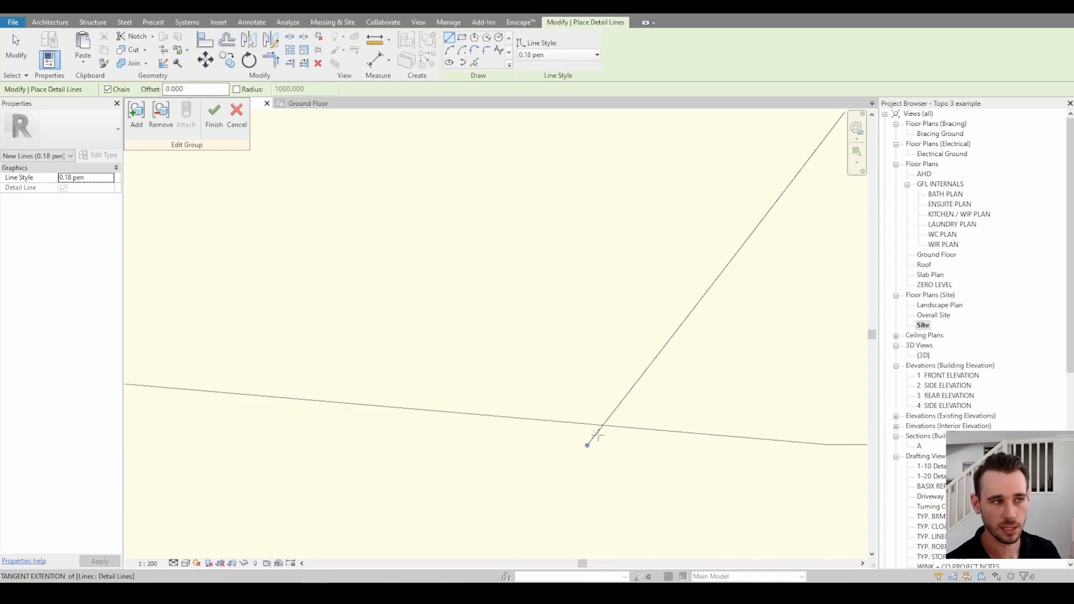
{"action": "scroll", "coordinate": [582, 435], "scroll_direction": "down", "scroll_amount": 5}
{"action": "middle_click_drag", "start_coordinate": [258, 446], "coordinate": [556, 468]}
{"action": "scroll", "coordinate": [219, 446], "scroll_direction": "down", "scroll_amount": 2}
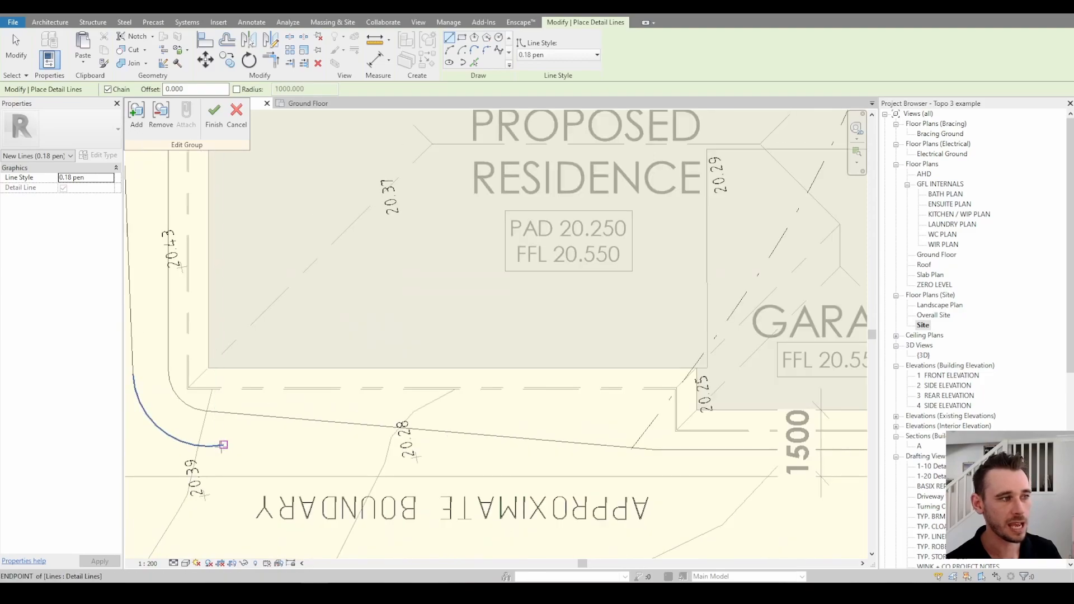
{"action": "scroll", "coordinate": [652, 449], "scroll_direction": "up", "scroll_amount": 3}
{"action": "scroll", "coordinate": [598, 444], "scroll_direction": "up", "scroll_amount": 3}
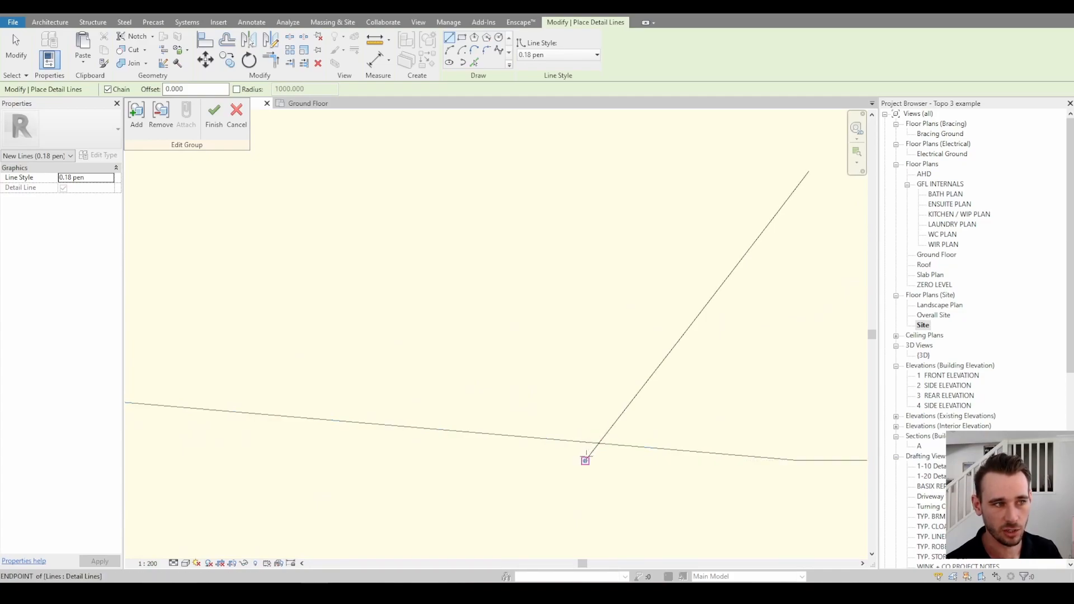
{"action": "left_click", "coordinate": [588, 458]}
{"action": "scroll", "coordinate": [589, 452], "scroll_direction": "down", "scroll_amount": 2}
{"action": "scroll", "coordinate": [296, 455], "scroll_direction": "down", "scroll_amount": 4}
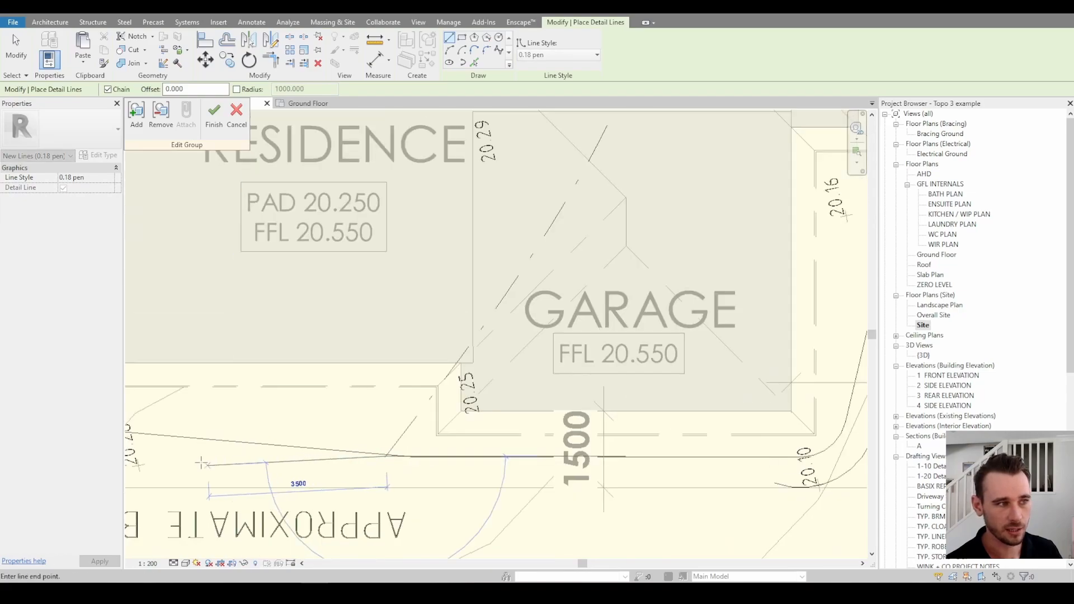
{"action": "middle_click_drag", "start_coordinate": [284, 463], "coordinate": [592, 489]}
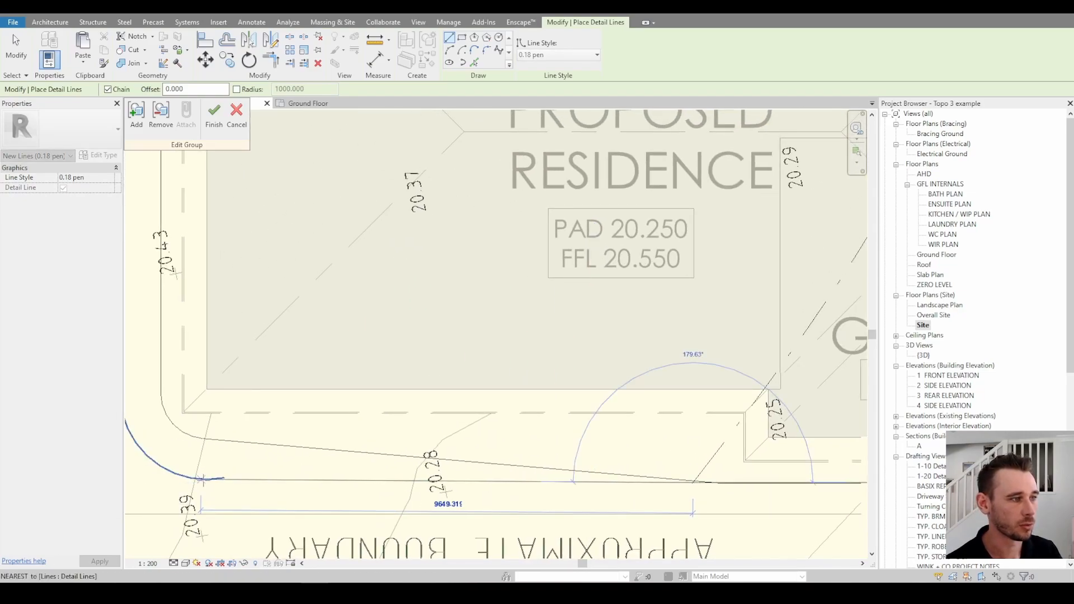
{"action": "key", "text": "Escape"}
{"action": "key", "text": "Escape"}
- Trim the offset corner arc near the 20.39 spot level to the new detail line
{"action": "key", "text": "t"}
{"action": "key", "text": "r"}
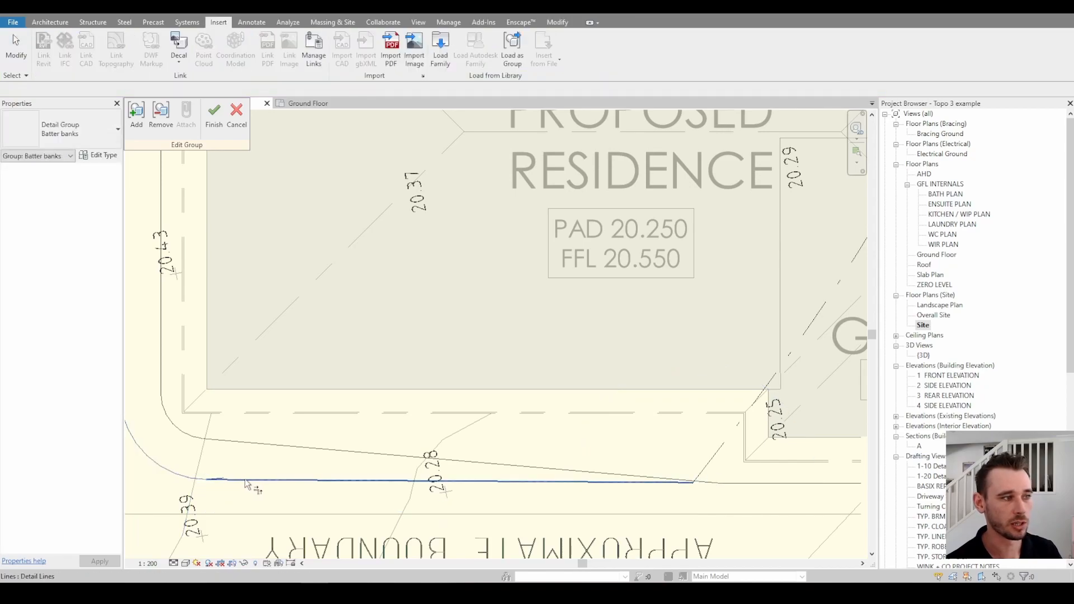
{"action": "scroll", "coordinate": [740, 506], "scroll_direction": "up", "scroll_amount": 1}
{"action": "scroll", "coordinate": [722, 490], "scroll_direction": "up", "scroll_amount": 3}
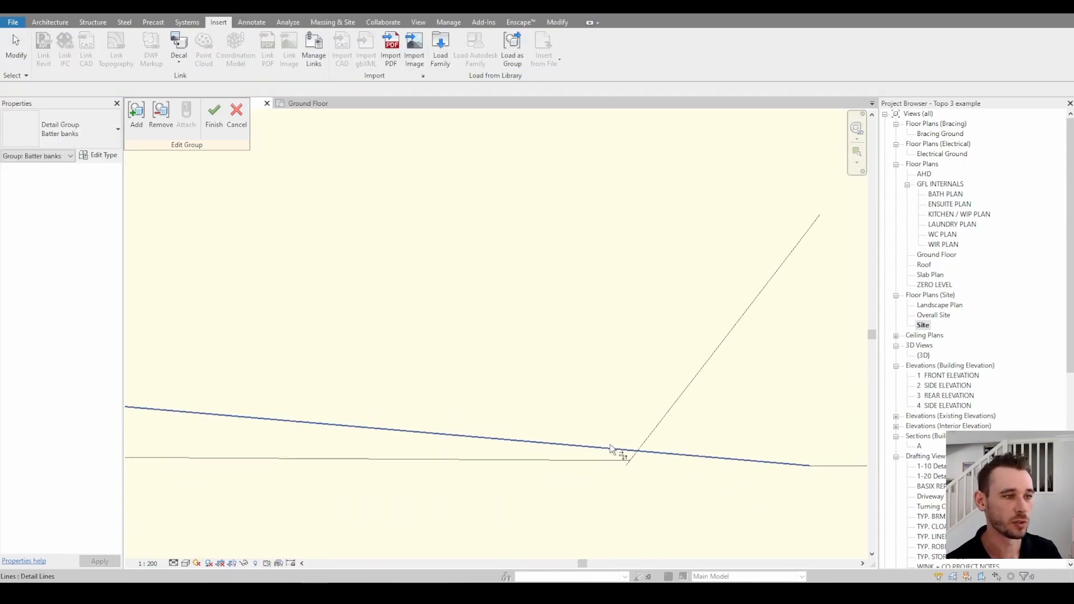
{"action": "scroll", "coordinate": [649, 469], "scroll_direction": "up", "scroll_amount": 1}
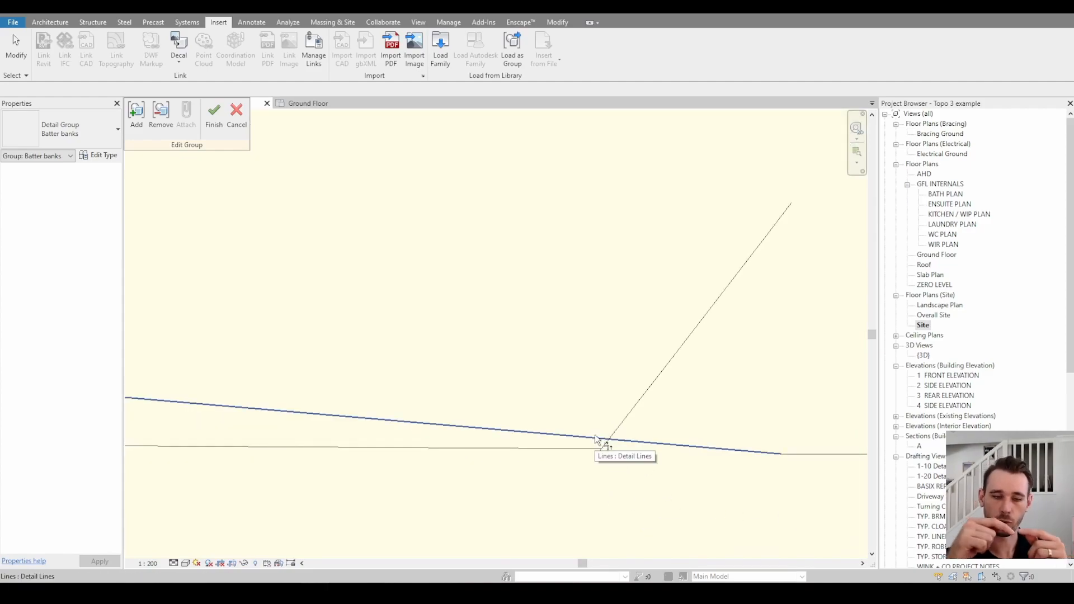
{"action": "key", "text": "Escape"}
{"action": "scroll", "coordinate": [550, 336], "scroll_direction": "down", "scroll_amount": 2}
{"action": "scroll", "coordinate": [559, 324], "scroll_direction": "down", "scroll_amount": 1}
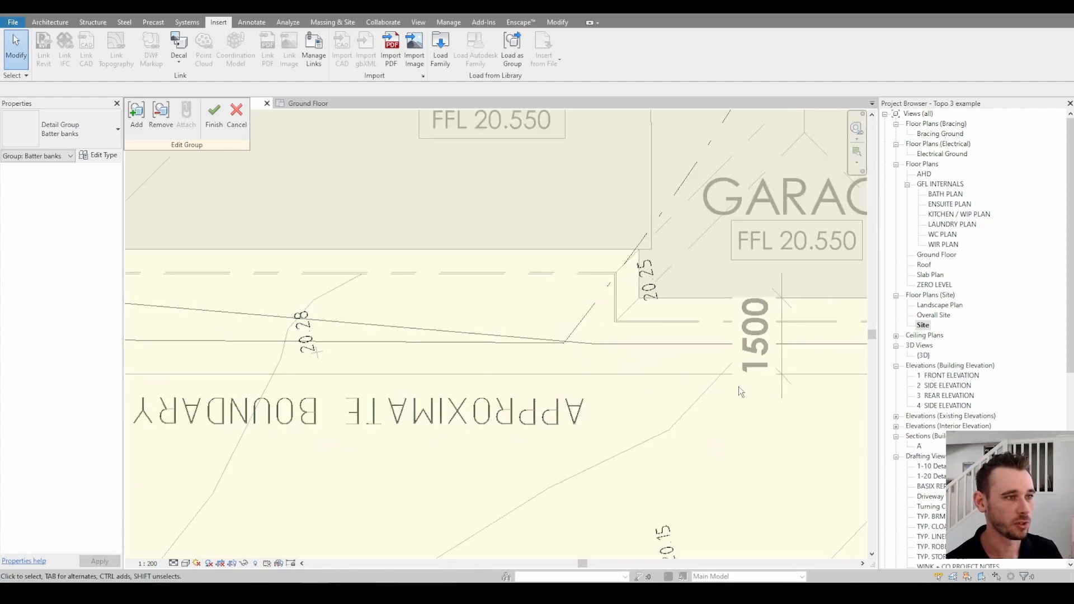
{"action": "middle_click_drag", "start_coordinate": [572, 340], "coordinate": [276, 326]}
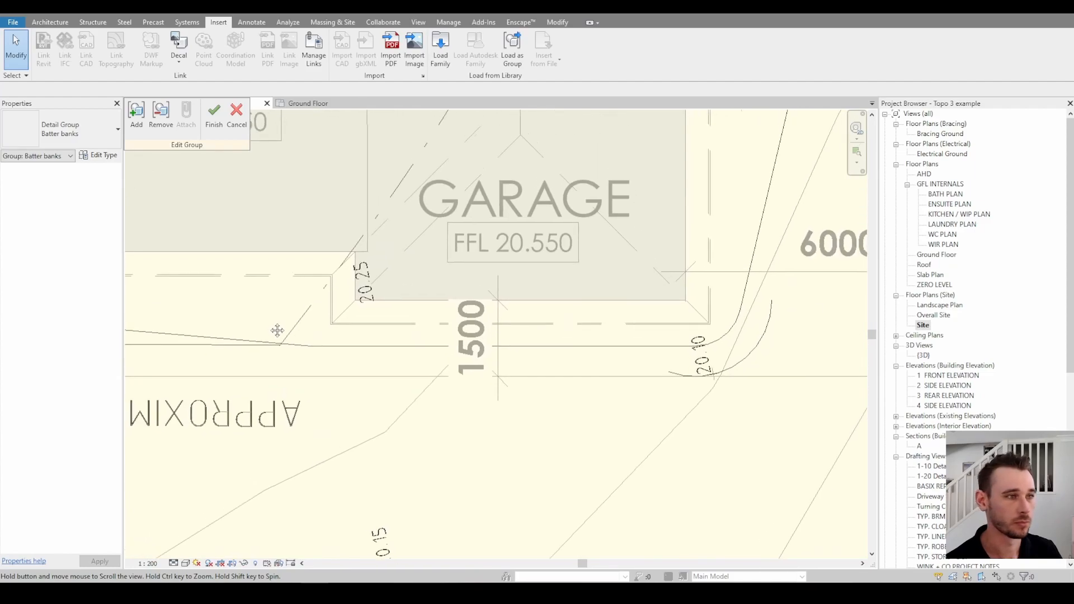
{"action": "key", "text": "d"}
{"action": "key", "text": "l"}
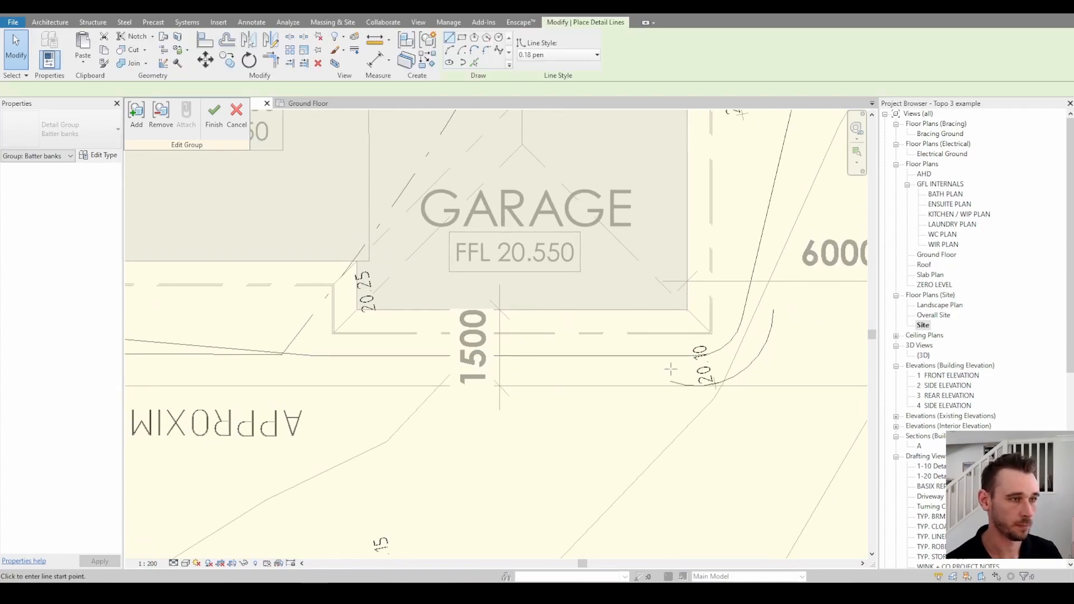
{"action": "right_click", "coordinate": [691, 388]}
{"action": "left_click", "coordinate": [691, 387]}
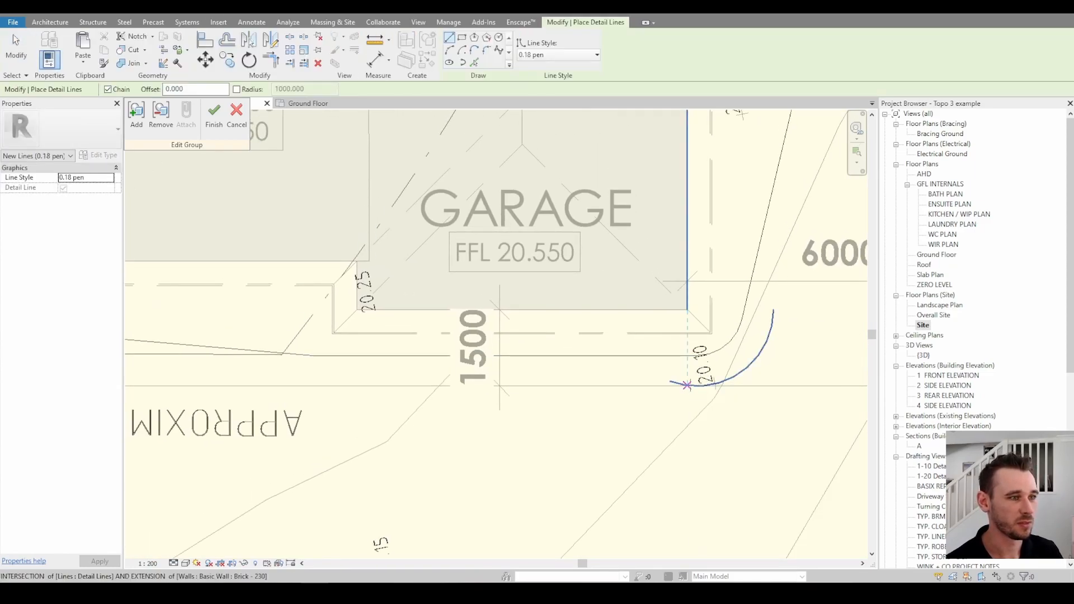
{"action": "left_click", "coordinate": [688, 386]}
{"action": "scroll", "coordinate": [284, 356], "scroll_direction": "up", "scroll_amount": 3}
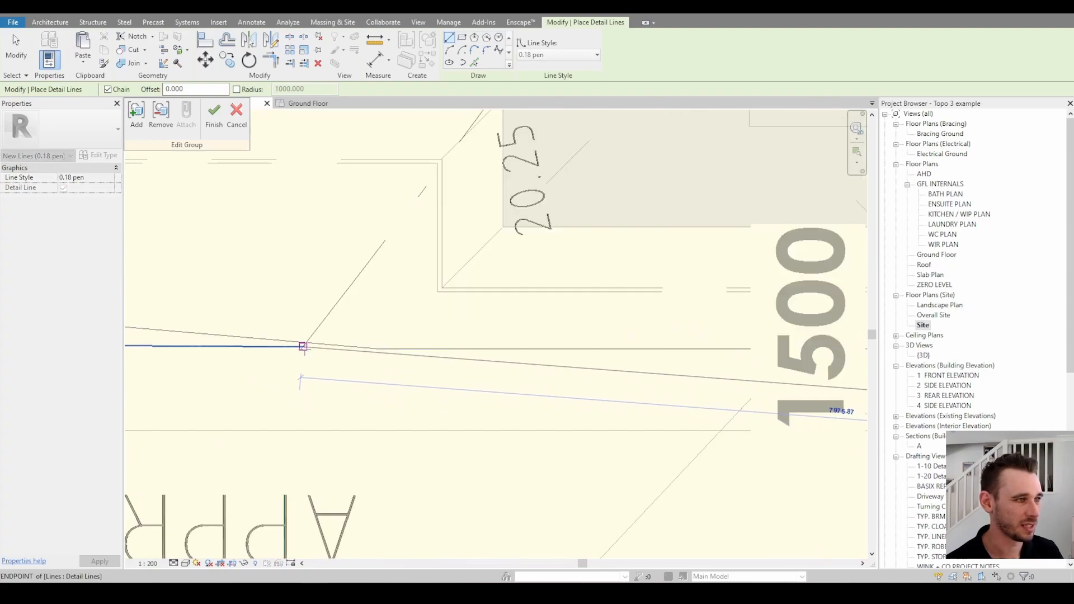
{"action": "key", "text": "Escape"}
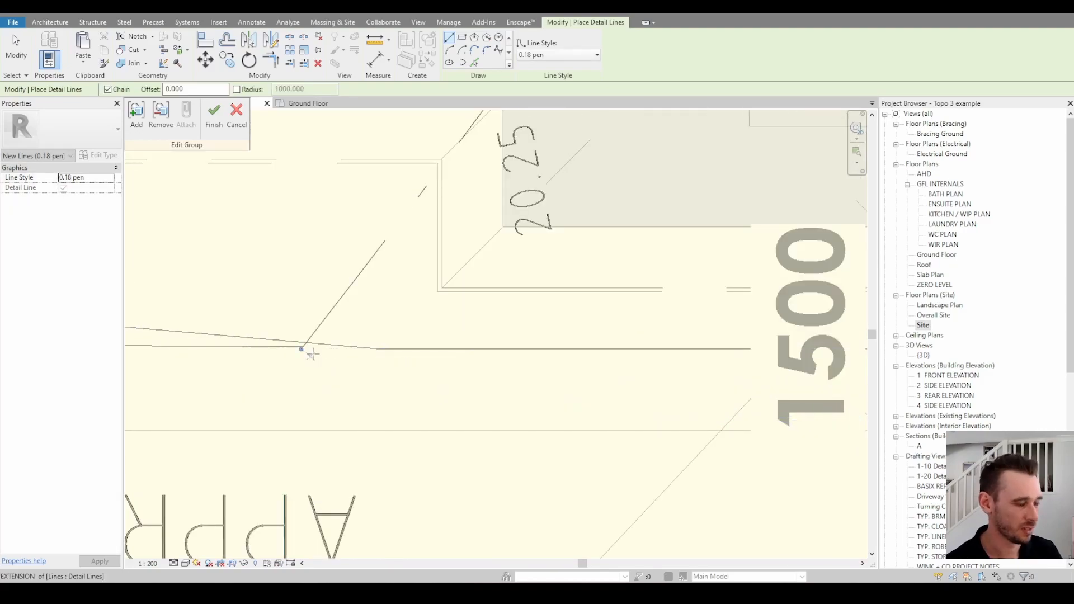
- Draw a detail circle of radius 200 centred on the pad outline's bend beside the end of the cut/fill line
{"action": "left_click", "coordinate": [499, 38]}
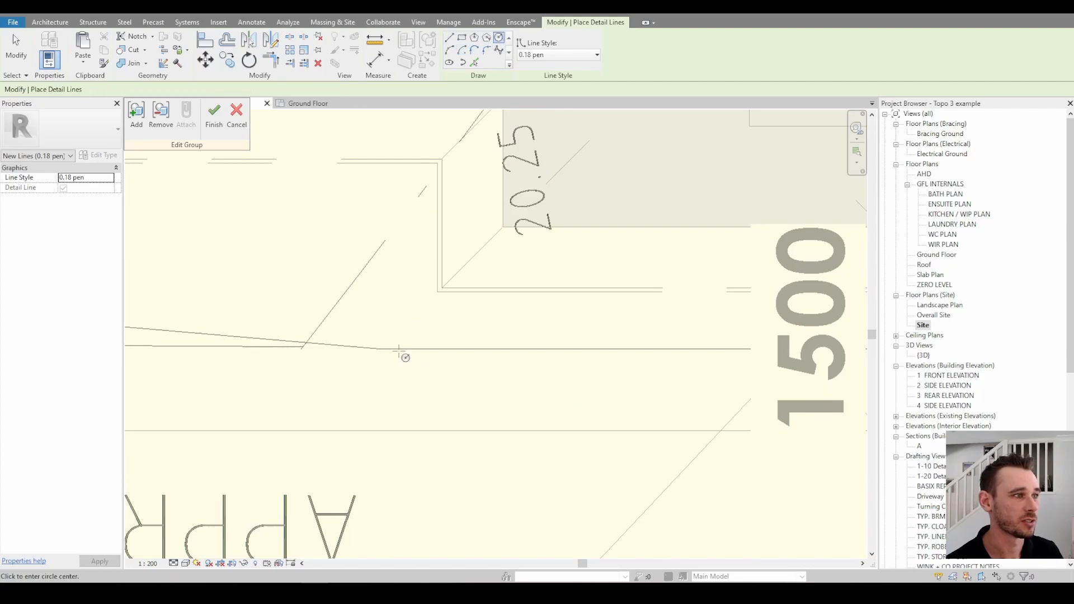
{"action": "left_click", "coordinate": [381, 349]}
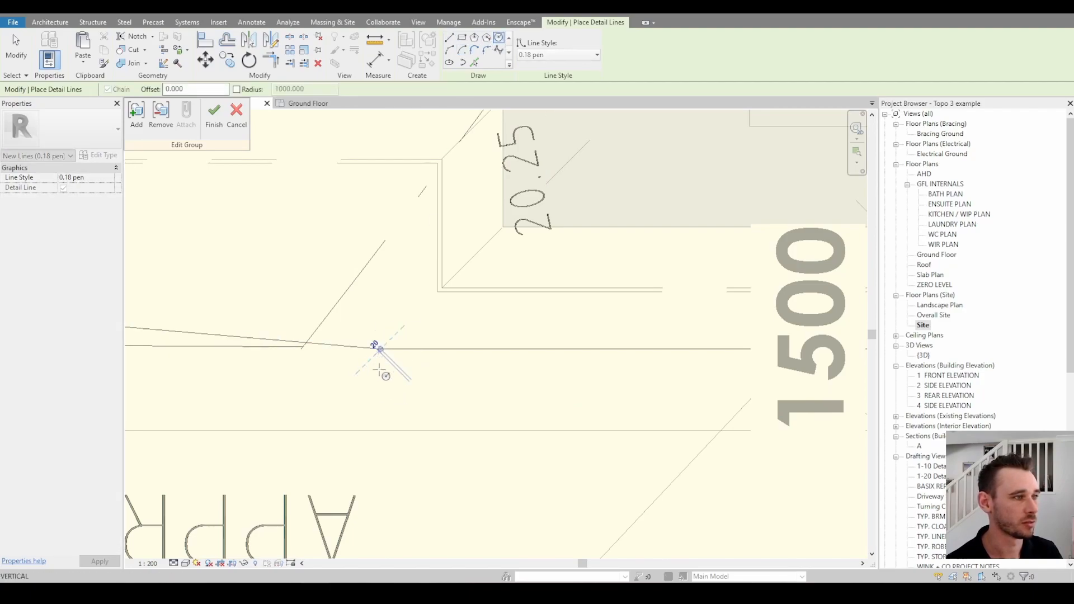
{"action": "type", "text": "200"}
{"action": "key", "text": "Return"}
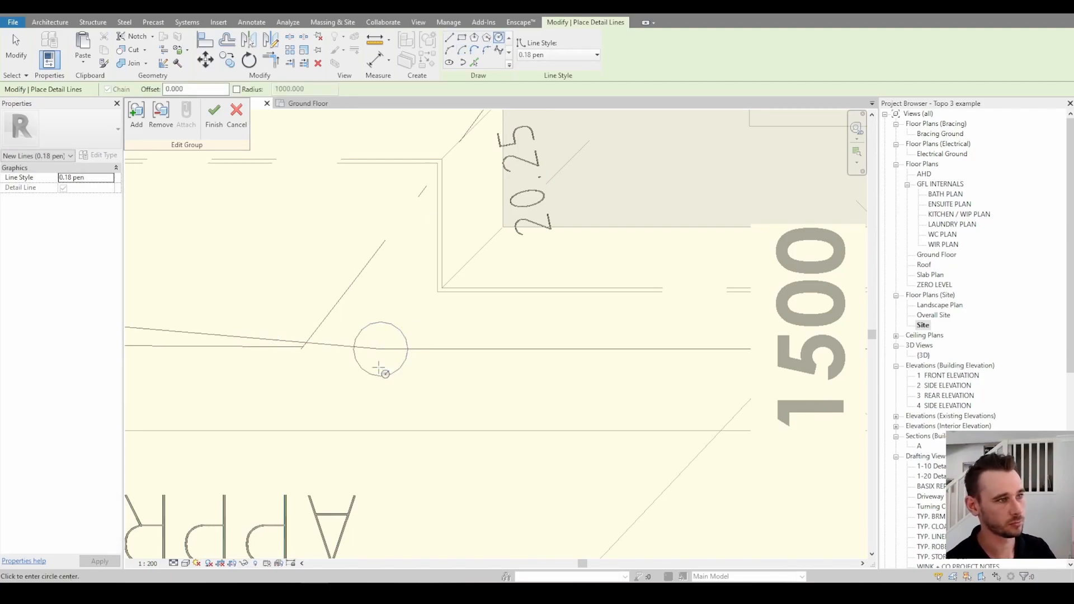
- Split the small circle where the outline crosses it and delete the part on the building side
{"action": "key", "text": "Escape"}
{"action": "key", "text": "Escape"}
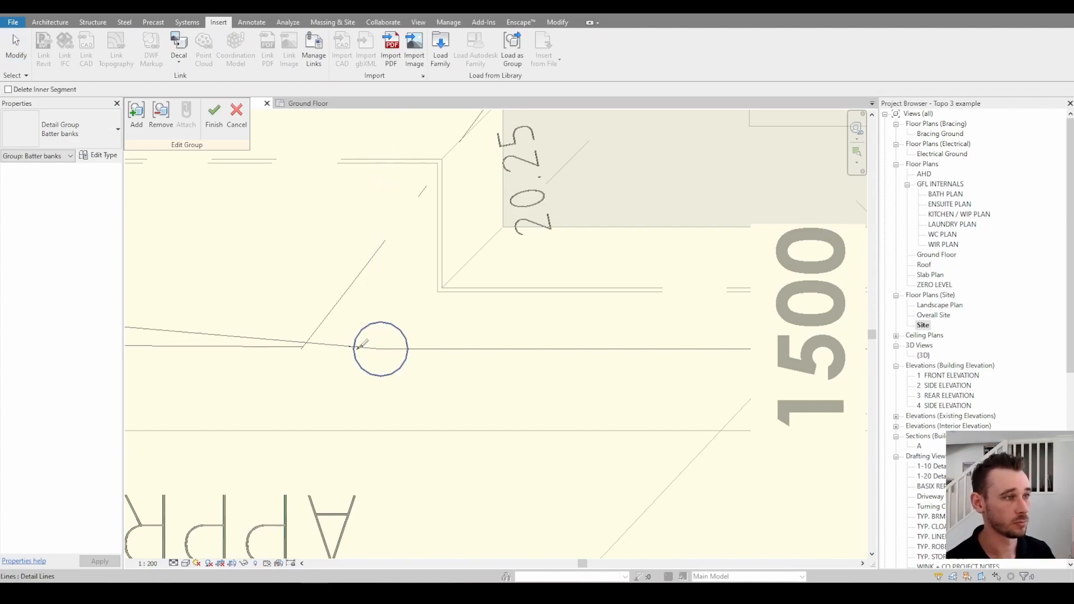
{"action": "left_click", "coordinate": [408, 360]}
{"action": "key", "text": "Escape"}
{"action": "left_click", "coordinate": [397, 328]}
{"action": "key", "text": "Delete"}
- Draw detail lines from the cut/fill line's end to the small arc and from that arc tangent to the offset garage corner arc
{"action": "key", "text": "d"}
{"action": "key", "text": "l"}
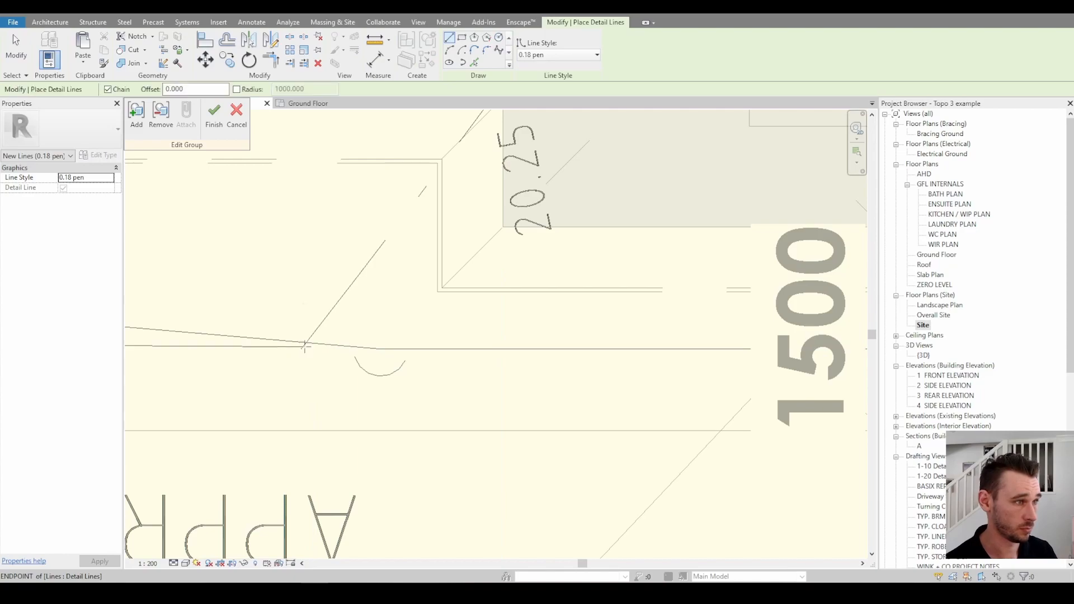
{"action": "left_click", "coordinate": [302, 348]}
{"action": "left_click", "coordinate": [369, 374]}
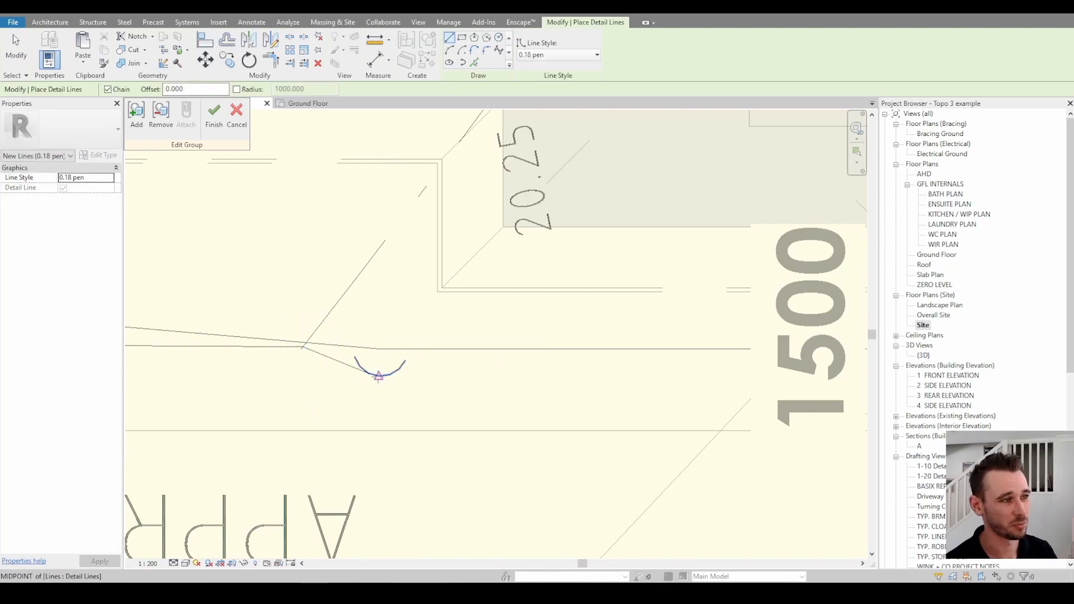
{"action": "scroll", "coordinate": [379, 376], "scroll_direction": "down", "scroll_amount": 4}
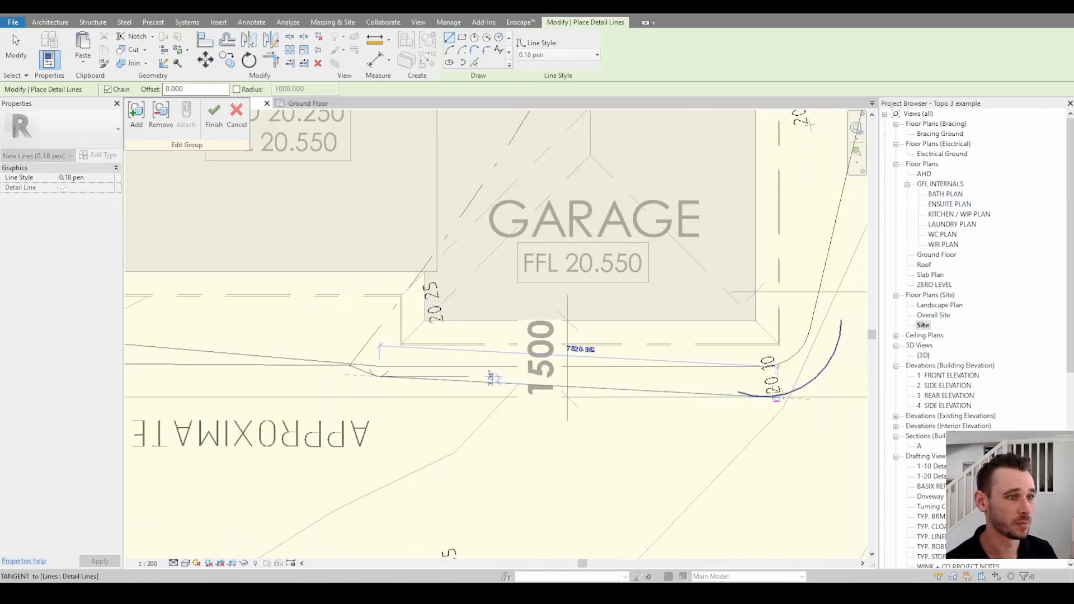
{"action": "key", "text": "Escape"}
{"action": "key", "text": "Escape"}
- Trim the small arc near the cut/fill line's end to the detail lines on both of its sides
{"action": "scroll", "coordinate": [368, 372], "scroll_direction": "up", "scroll_amount": 5}
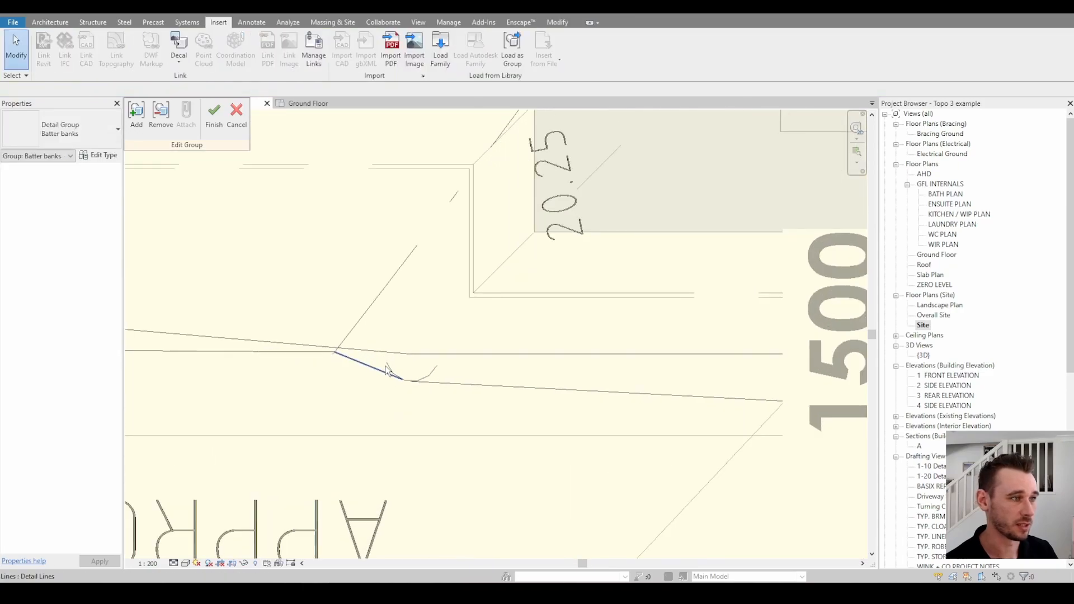
{"action": "scroll", "coordinate": [409, 381], "scroll_direction": "up", "scroll_amount": 6}
{"action": "left_click", "coordinate": [408, 380]}
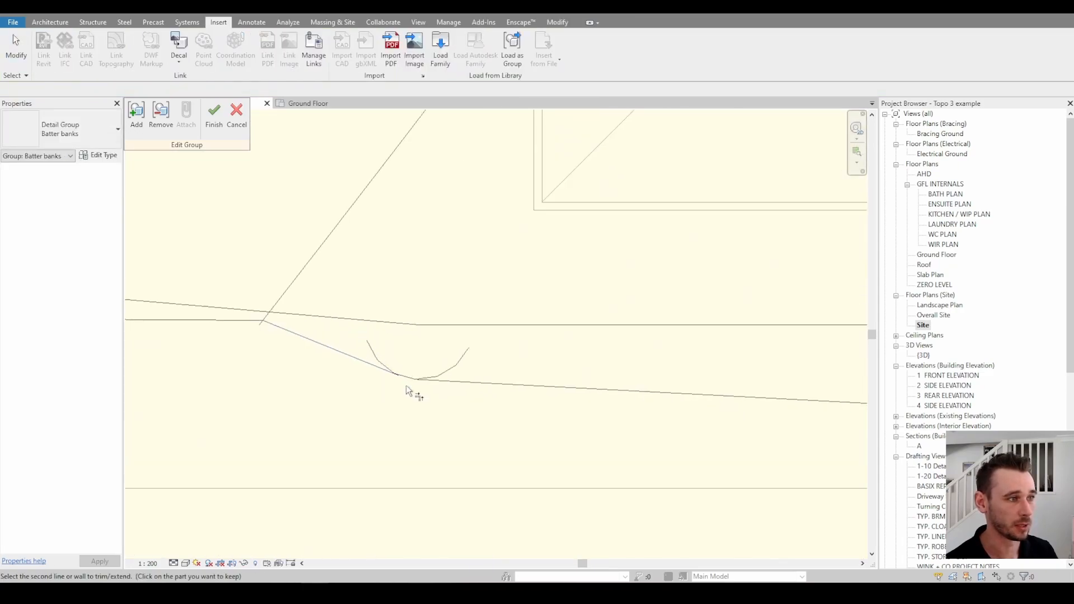
{"action": "left_click", "coordinate": [411, 381]}
{"action": "left_click", "coordinate": [435, 381]}
{"action": "scroll", "coordinate": [435, 380], "scroll_direction": "down", "scroll_amount": 1}
{"action": "scroll", "coordinate": [435, 385], "scroll_direction": "down", "scroll_amount": 4}
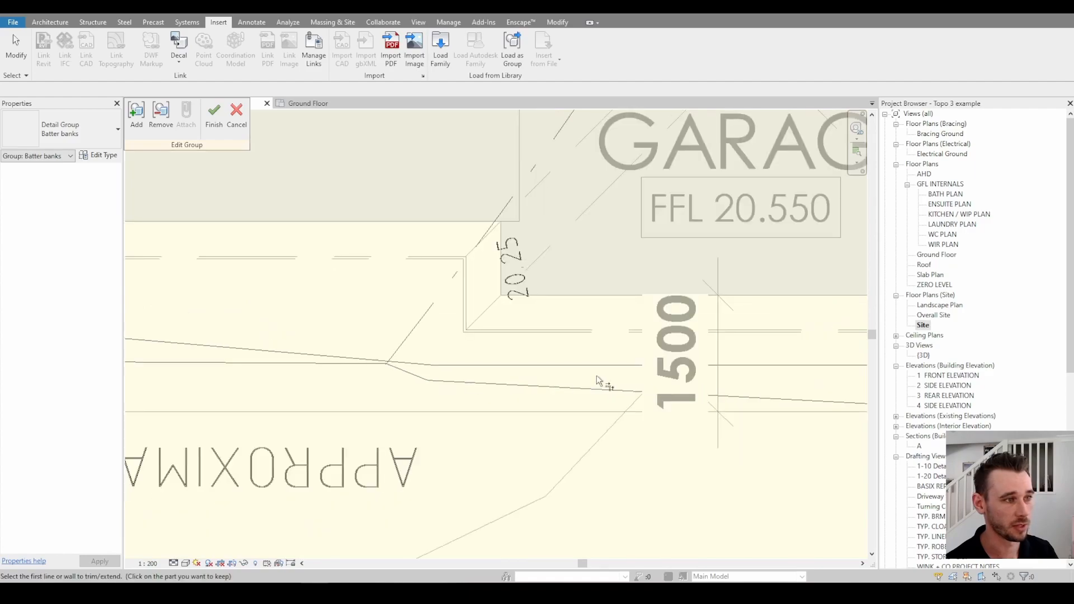
- Trim the offset garage corner arc near the 20.10 spot level to the new batter line
{"action": "middle_click_drag", "start_coordinate": [617, 384], "coordinate": [437, 392]}
{"action": "scroll", "coordinate": [685, 409], "scroll_direction": "down", "scroll_amount": 3}
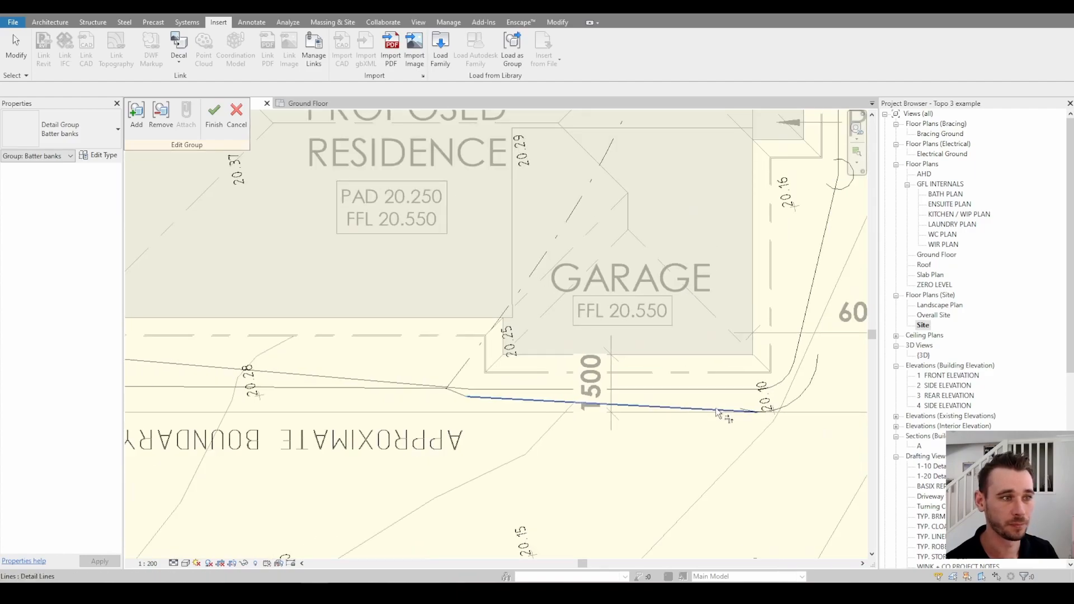
{"action": "right_click", "coordinate": [746, 415]}
{"action": "key", "text": "Escape"}
{"action": "middle_click_drag", "start_coordinate": [847, 362], "coordinate": [625, 407]}
{"action": "key", "text": "Escape"}
- Draw a tangent detail line from the offset garage corner arc to the arc beside the porch and trim both arcs to it
{"action": "key", "text": "d"}
{"action": "key", "text": "l"}
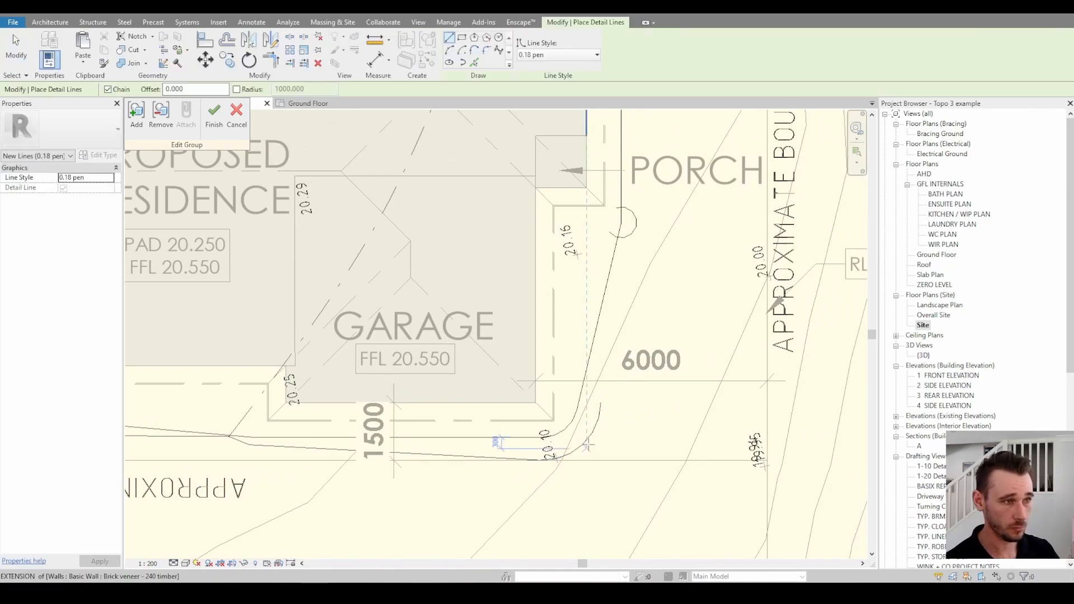
{"action": "left_click", "coordinate": [598, 414]}
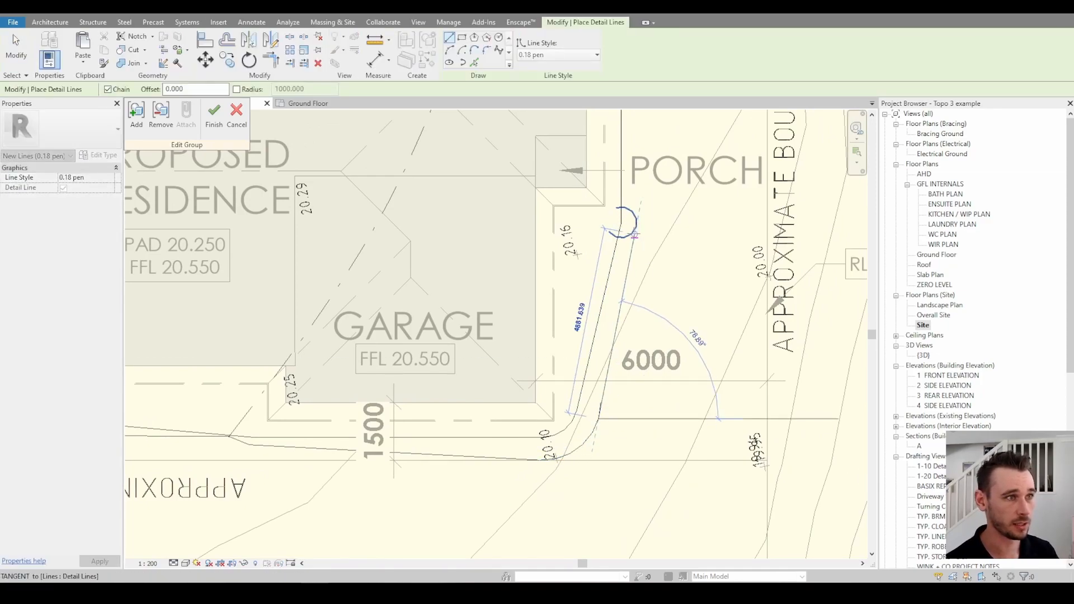
{"action": "left_click", "coordinate": [636, 226]}
{"action": "key", "text": "Escape"}
{"action": "key", "text": "Escape"}
{"action": "scroll", "coordinate": [640, 213], "scroll_direction": "up", "scroll_amount": 5}
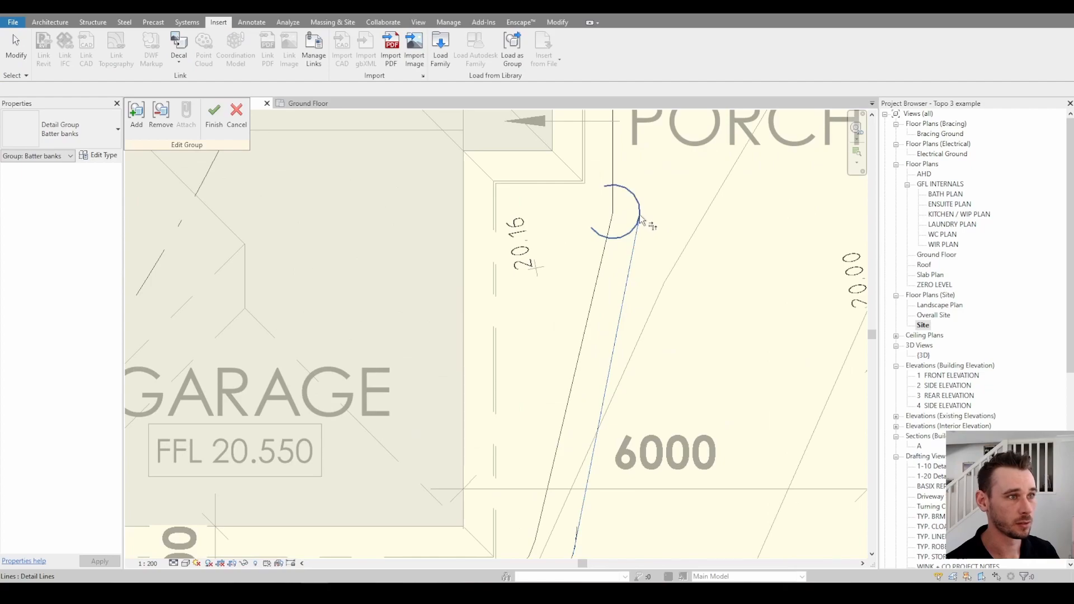
- Draw a vertical detail line from the arc beside the porch to the outer corner arc near the 2527 dimension
{"action": "middle_click_drag", "start_coordinate": [656, 130], "coordinate": [589, 460]}
{"action": "scroll", "coordinate": [590, 461], "scroll_direction": "down", "scroll_amount": 4}
{"action": "key", "text": "d"}
{"action": "key", "text": "l"}
{"action": "left_click", "coordinate": [580, 492]}
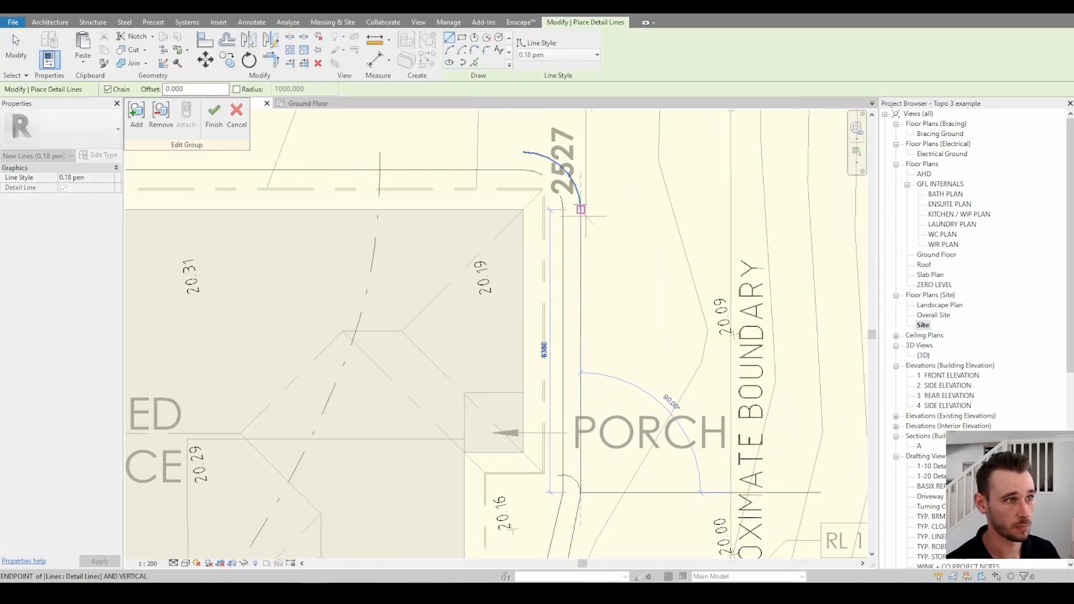
{"action": "left_click", "coordinate": [580, 209]}
{"action": "key", "text": "Escape"}
{"action": "key", "text": "Escape"}
- Trim the arc beside the porch and the adjoining outer corner arc to the new vertical batter line
{"action": "key", "text": "t"}
{"action": "key", "text": "r"}
{"action": "scroll", "coordinate": [581, 491], "scroll_direction": "up", "scroll_amount": 4}
{"action": "scroll", "coordinate": [613, 475], "scroll_direction": "down", "scroll_amount": 7}
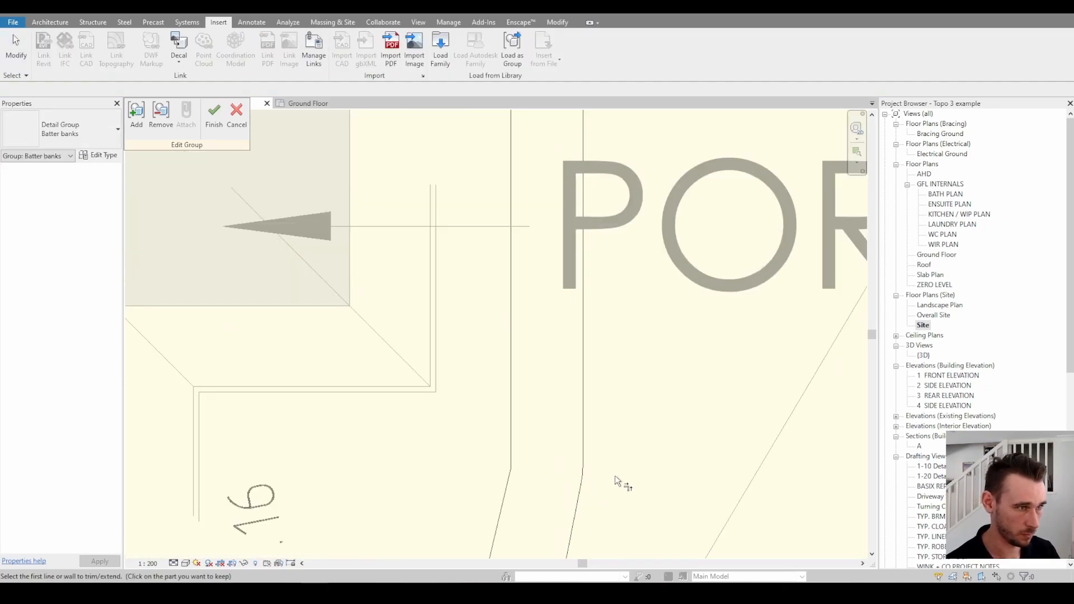
{"action": "middle_click_drag", "start_coordinate": [554, 523], "coordinate": [616, 369]}
{"action": "scroll", "coordinate": [705, 381], "scroll_direction": "up", "scroll_amount": 2}
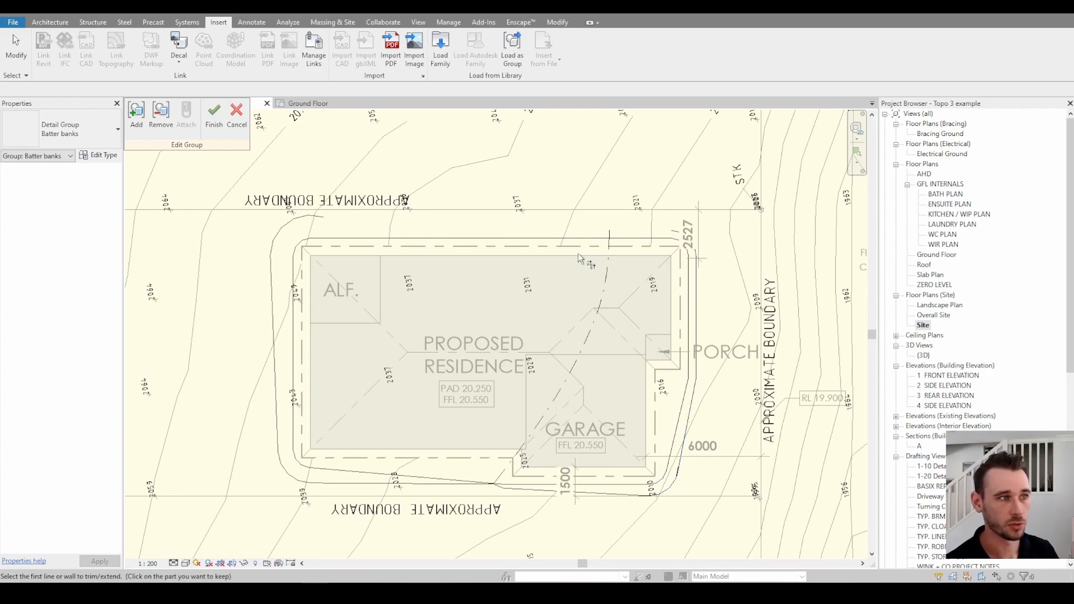
{"action": "scroll", "coordinate": [370, 221], "scroll_direction": "up", "scroll_amount": 1}
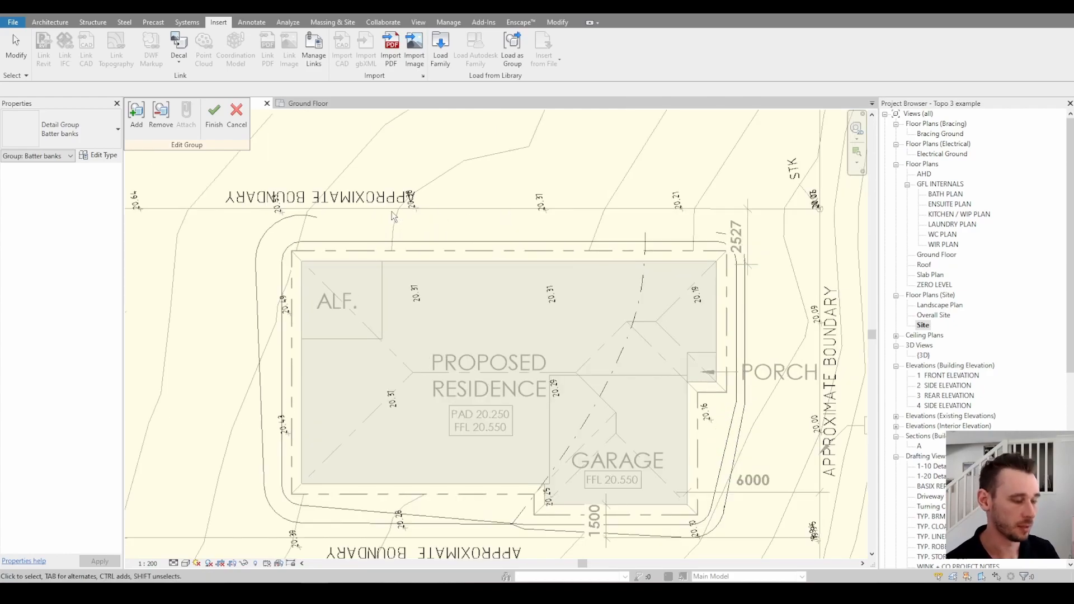
- Draw detail lines from the outer alfresco corner arc to the cut/fill line's end and on to the outer corner arc near the 2527 dimension
{"action": "key", "text": "d"}
{"action": "key", "text": "l"}
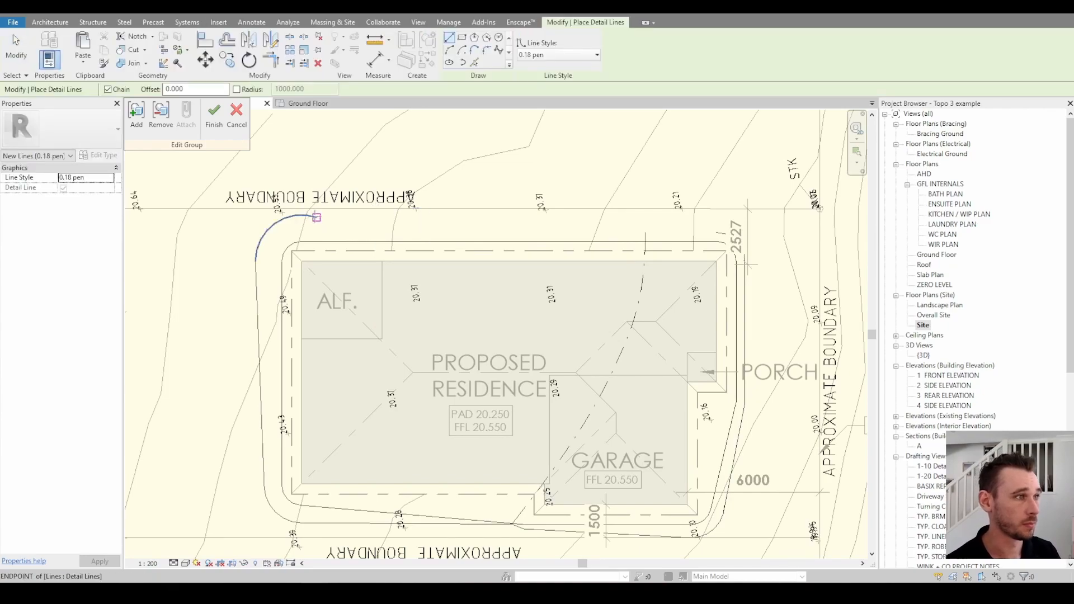
{"action": "left_click", "coordinate": [310, 217]}
{"action": "scroll", "coordinate": [649, 239], "scroll_direction": "up", "scroll_amount": 7}
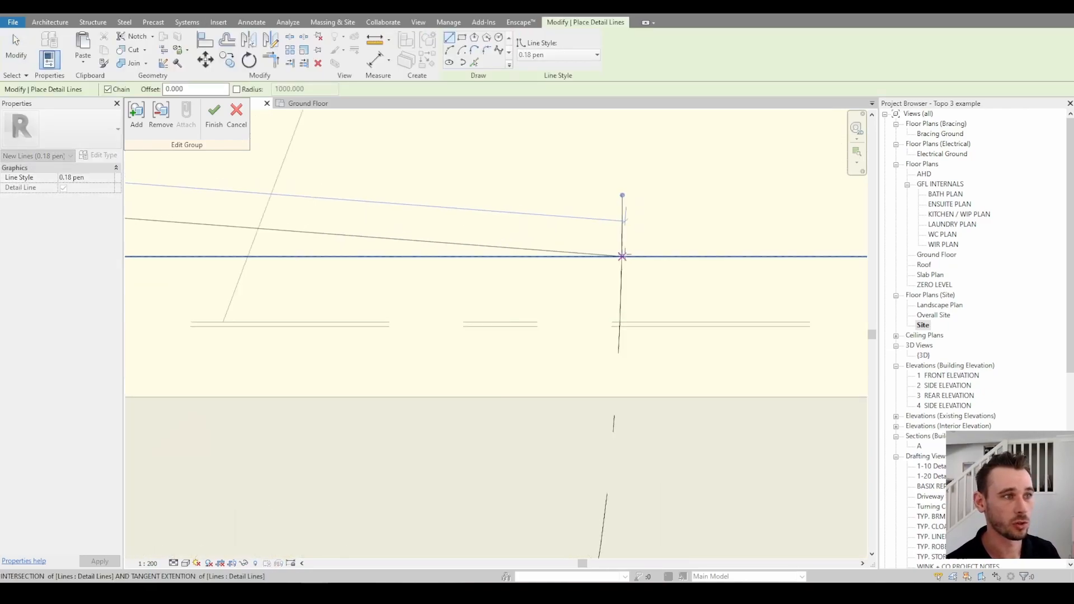
{"action": "scroll", "coordinate": [623, 255], "scroll_direction": "up", "scroll_amount": 4}
{"action": "scroll", "coordinate": [612, 256], "scroll_direction": "down", "scroll_amount": 5}
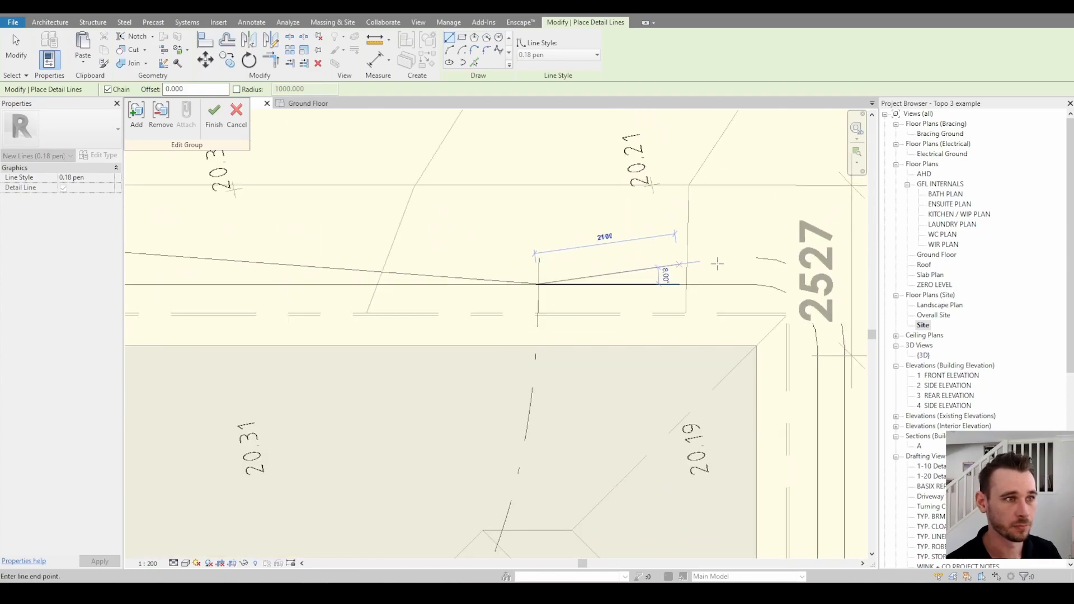
{"action": "left_click", "coordinate": [757, 258]}
{"action": "key", "text": "Escape"}
{"action": "key", "text": "Escape"}
{"action": "scroll", "coordinate": [565, 286], "scroll_direction": "down", "scroll_amount": 3}
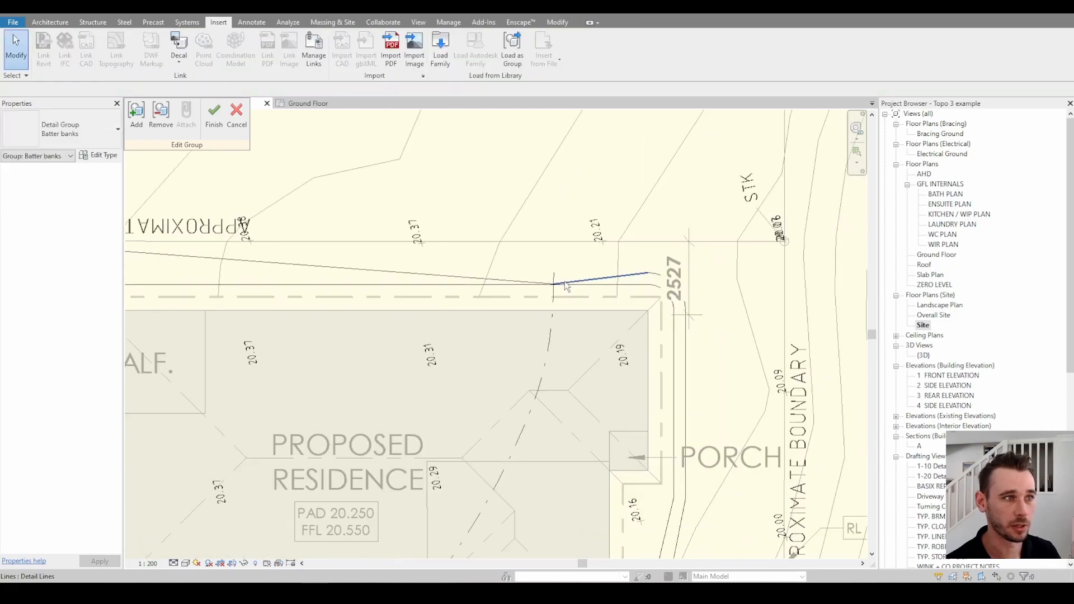
- Trim the outer alfresco corner arc to the new sloping batter line
{"action": "middle_click_drag", "start_coordinate": [166, 256], "coordinate": [497, 289]}
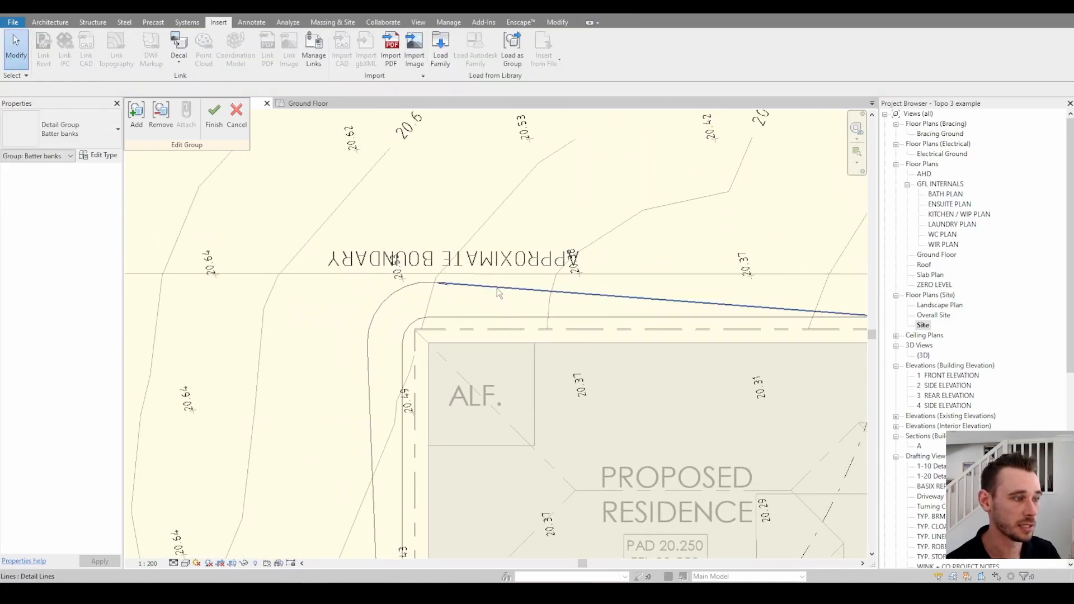
{"action": "key", "text": "t"}
{"action": "key", "text": "r"}
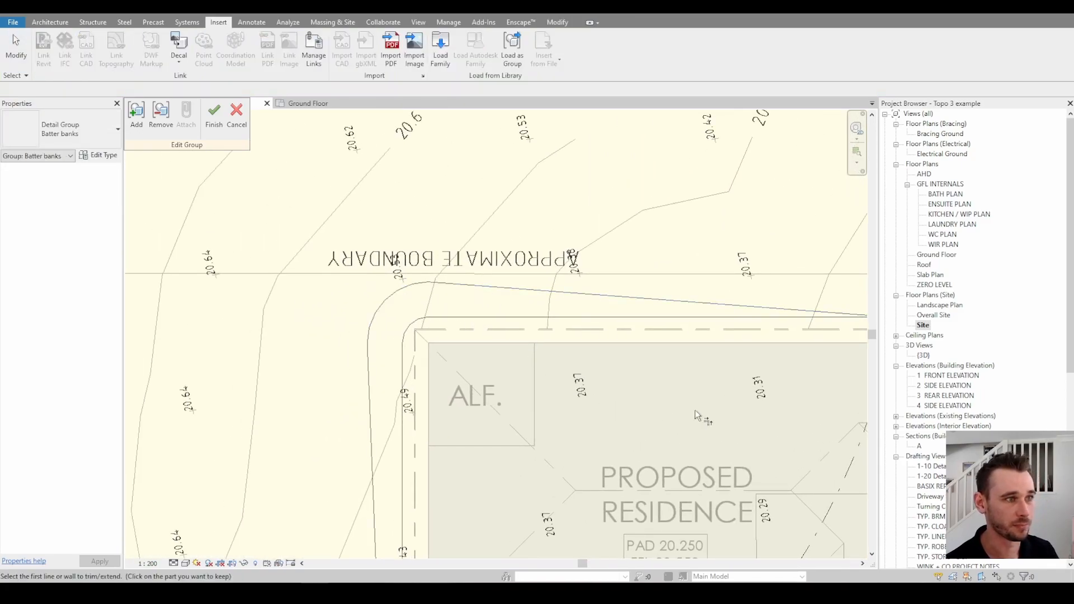
{"action": "scroll", "coordinate": [680, 403], "scroll_direction": "down", "scroll_amount": 3}
{"action": "right_click", "coordinate": [698, 395]}
{"action": "left_click", "coordinate": [726, 399]}
{"action": "middle_click_drag", "start_coordinate": [743, 441], "coordinate": [641, 323]}
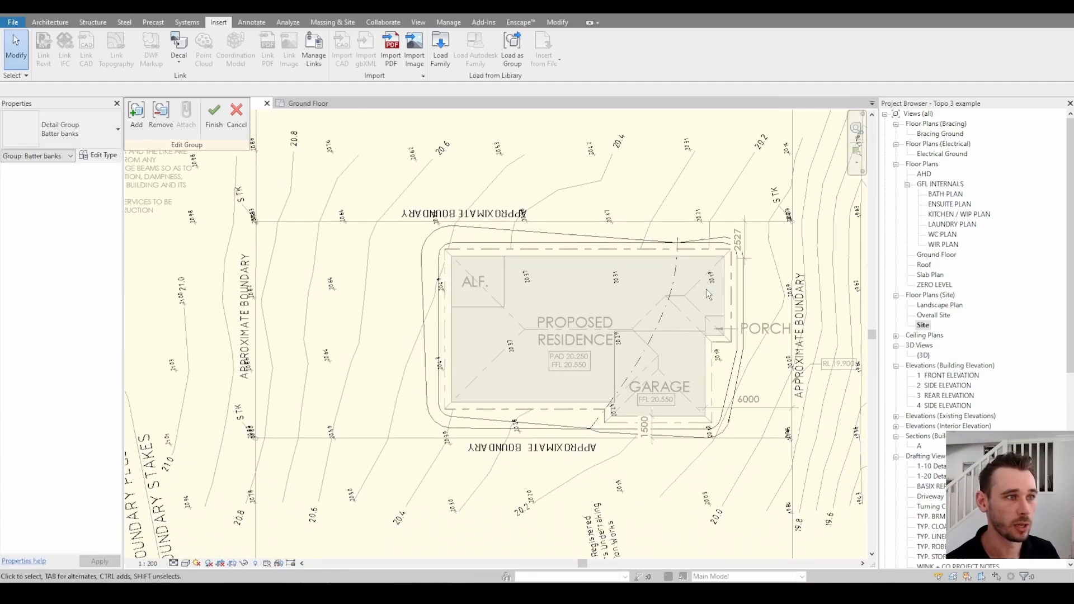
{"action": "scroll", "coordinate": [585, 387], "scroll_direction": "up", "scroll_amount": 2}
{"action": "middle_click", "coordinate": [585, 305]}
{"action": "middle_click", "coordinate": [585, 305]}
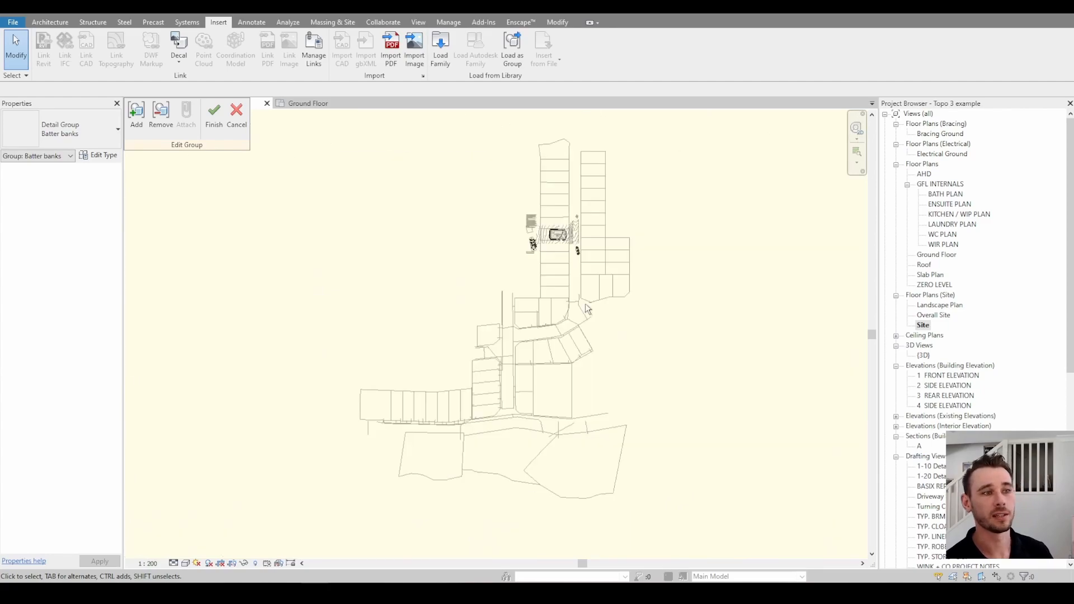
{"action": "scroll", "coordinate": [560, 226], "scroll_direction": "up", "scroll_amount": 5}
{"action": "scroll", "coordinate": [565, 241], "scroll_direction": "up", "scroll_amount": 5}
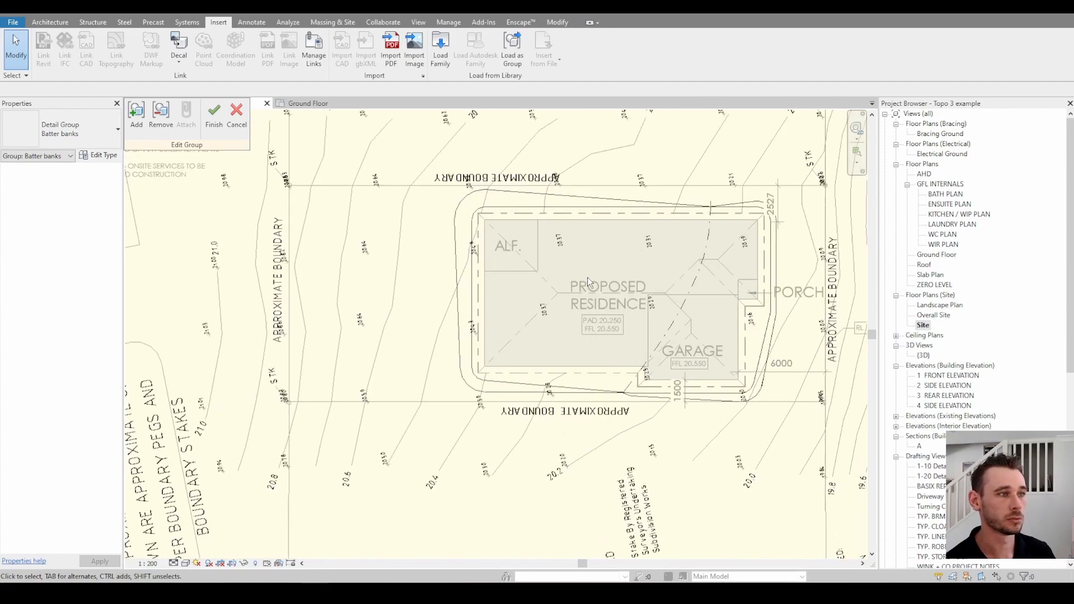
{"action": "middle_click_drag", "start_coordinate": [619, 276], "coordinate": [537, 317]}
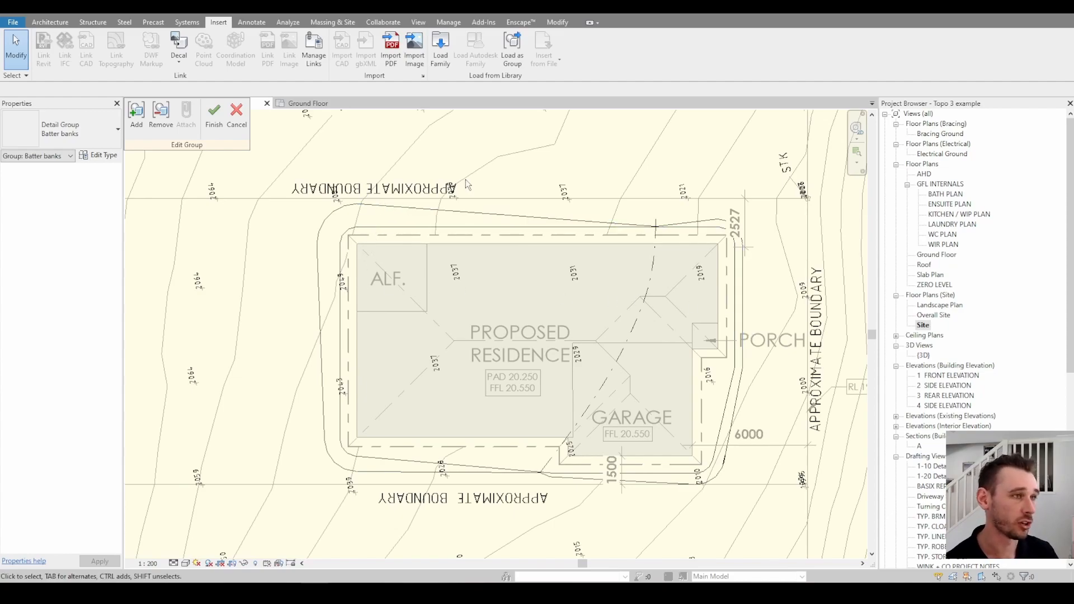
- Place two BATTER ARROW detail components between the inner and outer batter lines along the alfresco side, near spot levels 20.49 and 20.43
{"action": "key", "text": "d"}
{"action": "key", "text": "c"}
{"action": "left_click", "coordinate": [50, 128]}
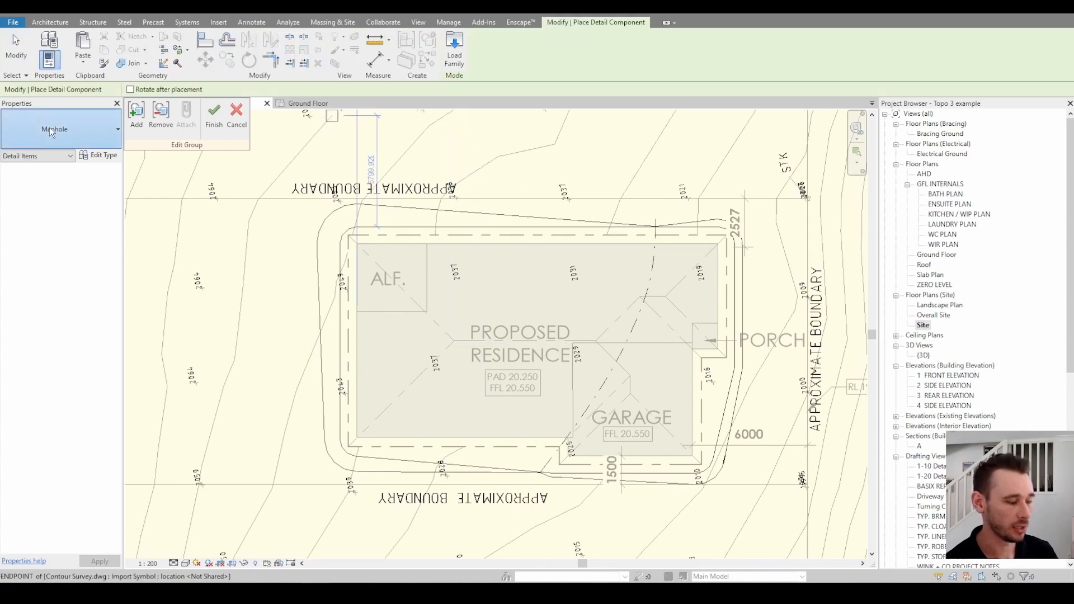
{"action": "type", "text": "batt"}
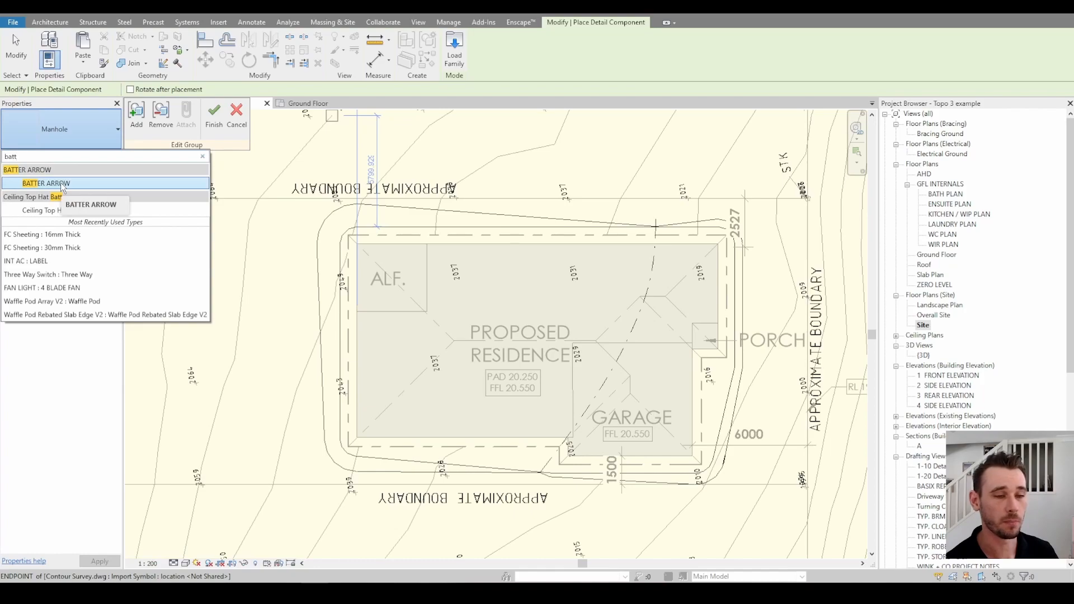
{"action": "left_click", "coordinate": [62, 186]}
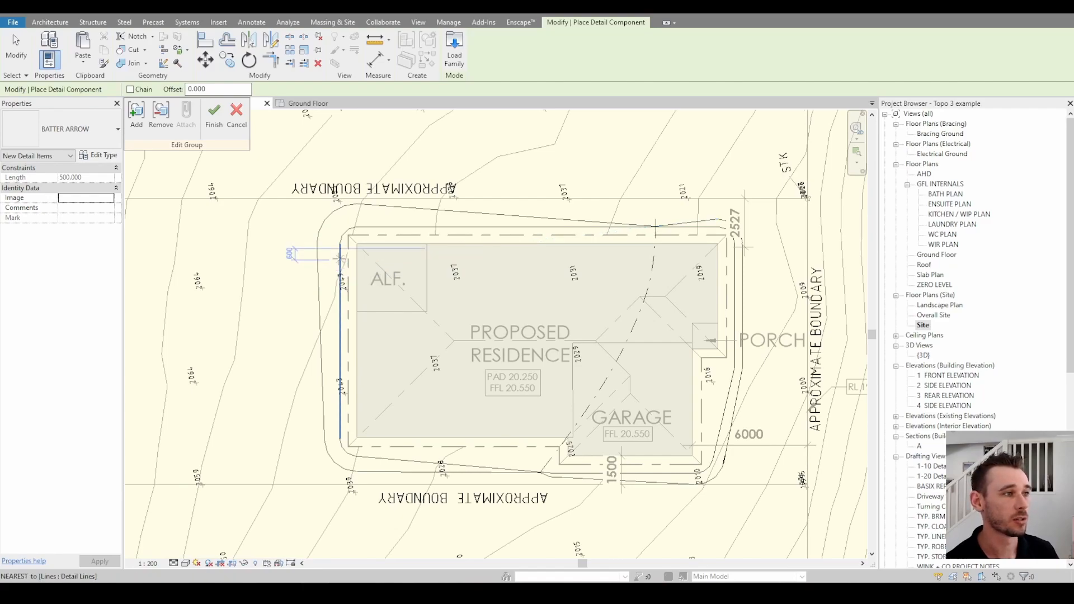
{"action": "scroll", "coordinate": [339, 264], "scroll_direction": "up", "scroll_amount": 5}
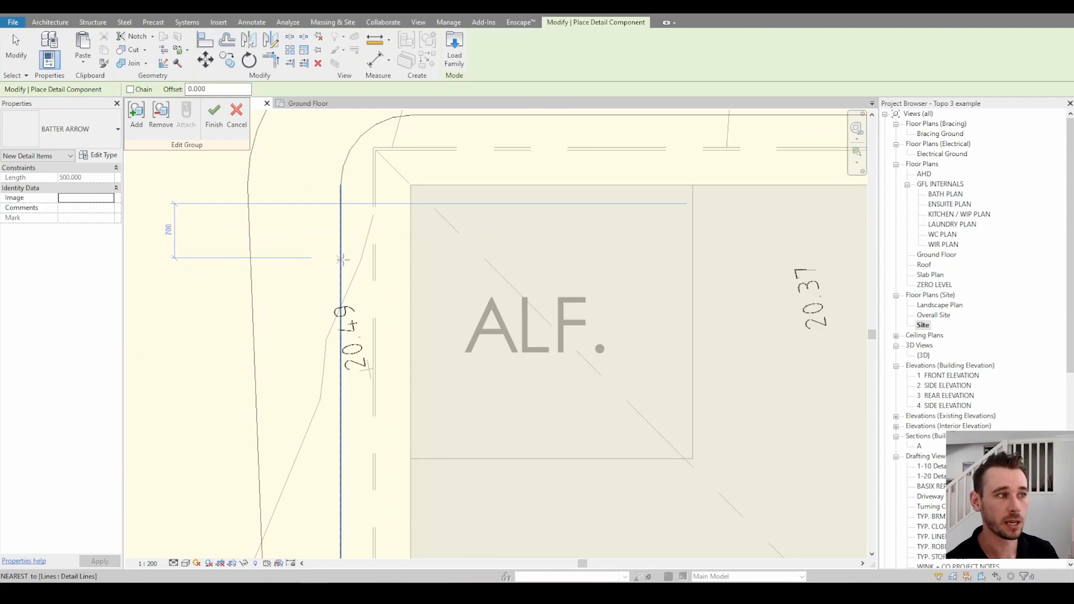
{"action": "scroll", "coordinate": [343, 260], "scroll_direction": "down", "scroll_amount": 1}
{"action": "left_click", "coordinate": [342, 259]}
{"action": "left_click", "coordinate": [273, 259]}
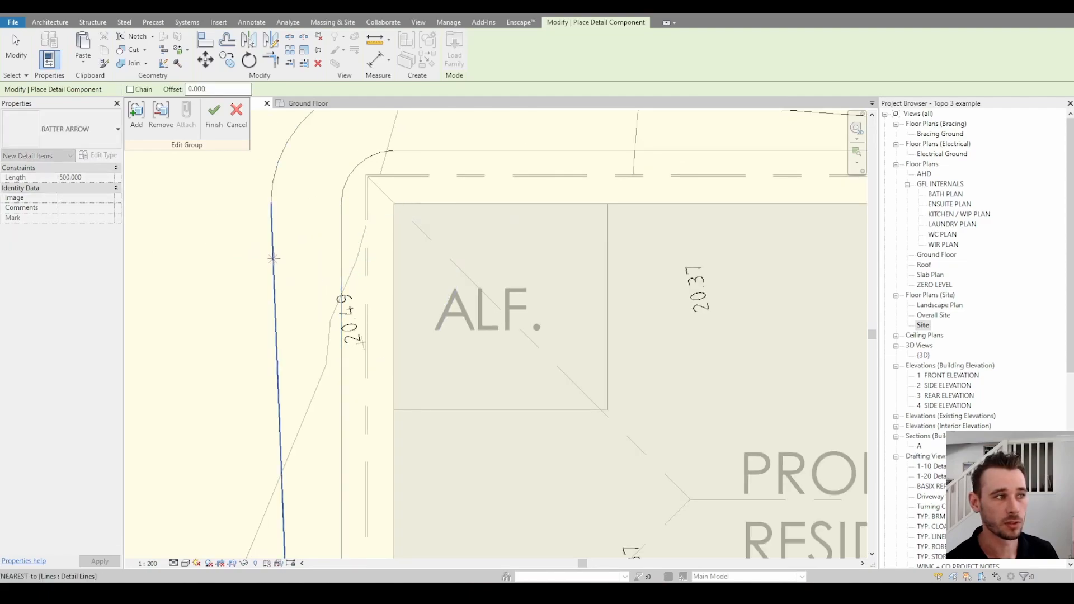
{"action": "left_click", "coordinate": [283, 495]}
{"action": "middle_click_drag", "start_coordinate": [396, 535], "coordinate": [447, 299]}
{"action": "key", "text": "Escape"}
- Draw a slanted 0.18 pen detail line about 863 mm long between the inner and outer batter lines below spot level 20.43
{"action": "key", "text": "d"}
{"action": "key", "text": "l"}
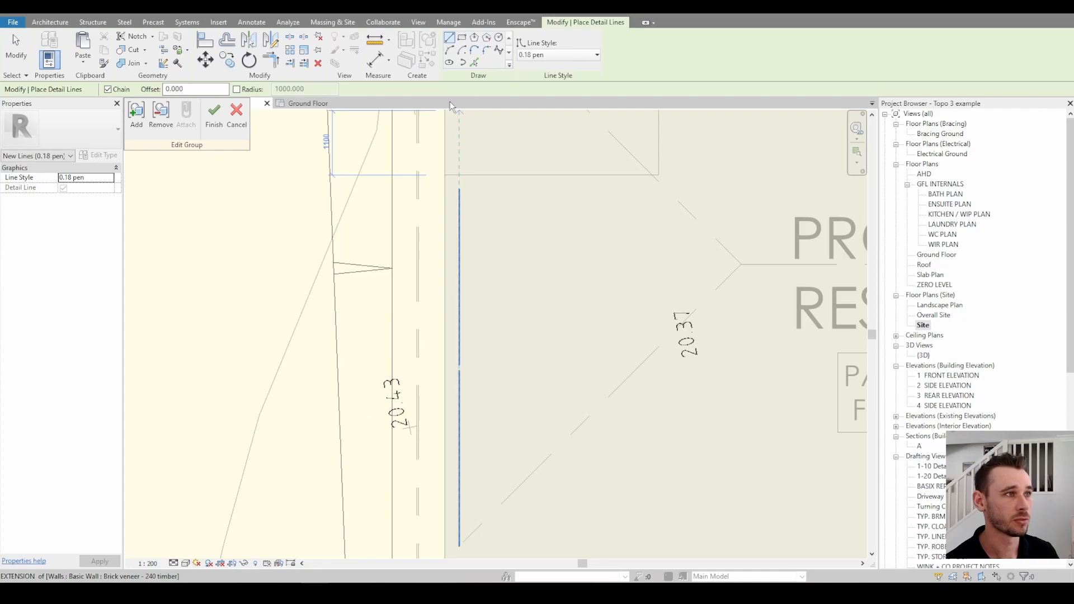
{"action": "scroll", "coordinate": [395, 503], "scroll_direction": "up", "scroll_amount": 2}
{"action": "left_click", "coordinate": [390, 511]}
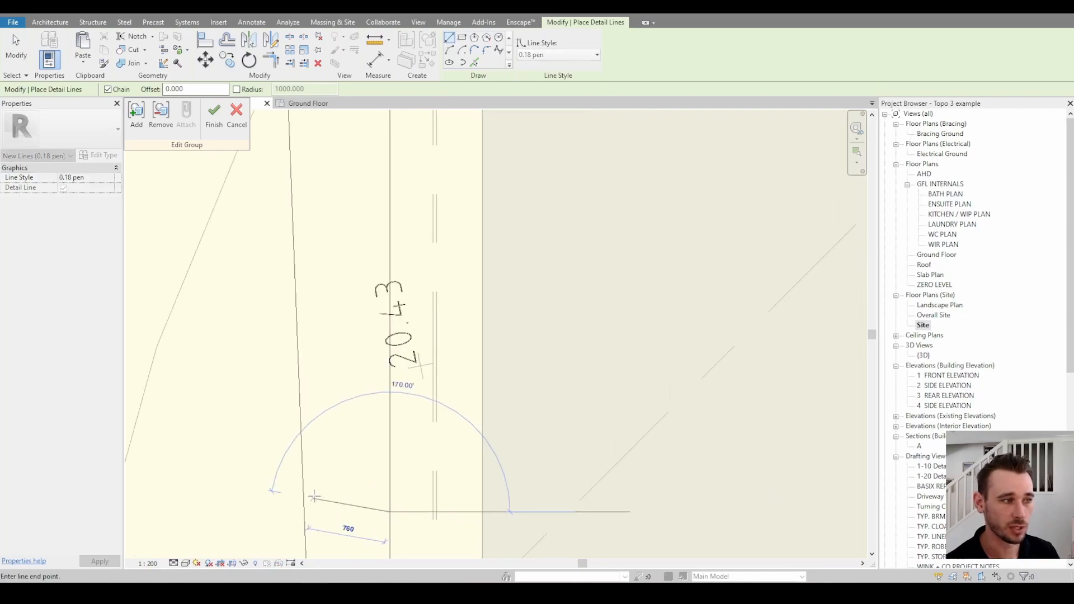
{"action": "left_click", "coordinate": [304, 494]}
{"action": "key", "text": "Escape"}
- Mirror the slanted detail line as a copy about a horizontal axis through its inner end to form an arrow
{"action": "left_click", "coordinate": [376, 512]}
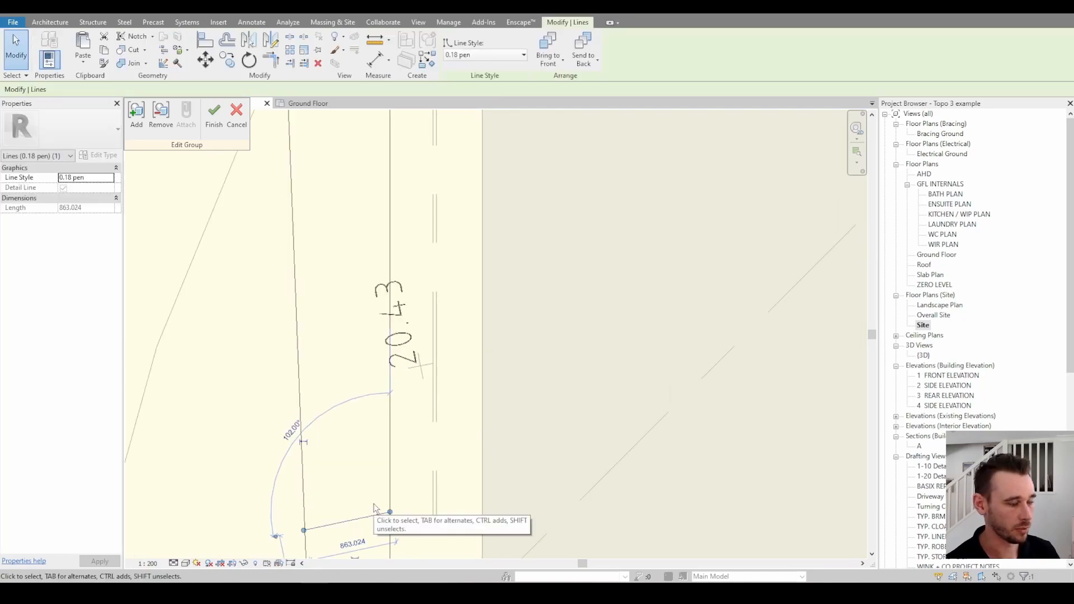
{"action": "key", "text": "d"}
{"action": "key", "text": "m"}
{"action": "left_click", "coordinate": [68, 90]}
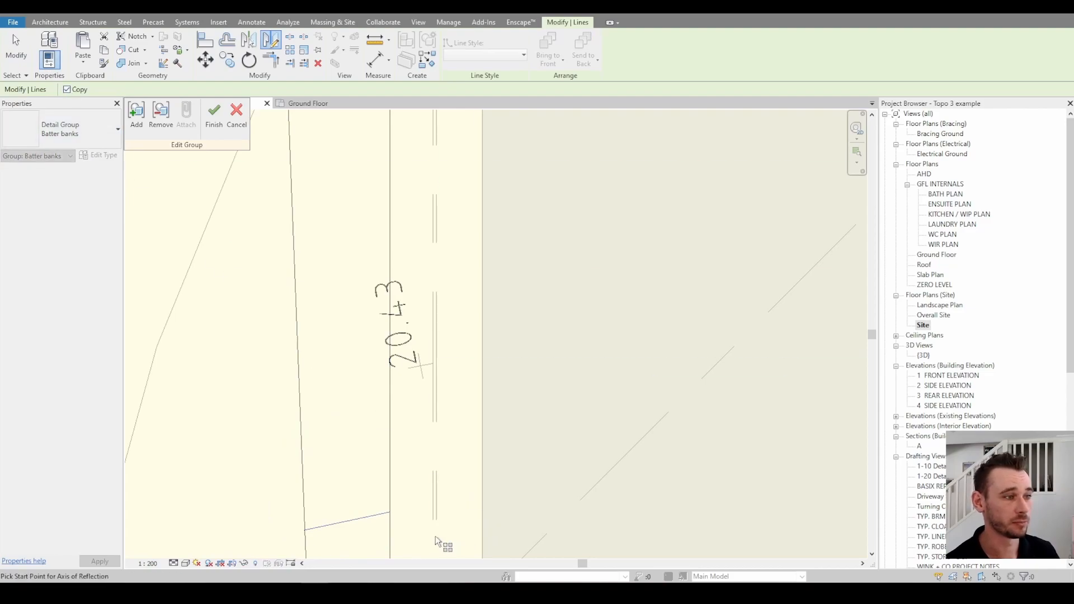
{"action": "left_click", "coordinate": [366, 513]}
{"action": "scroll", "coordinate": [358, 510], "scroll_direction": "down", "scroll_amount": 3}
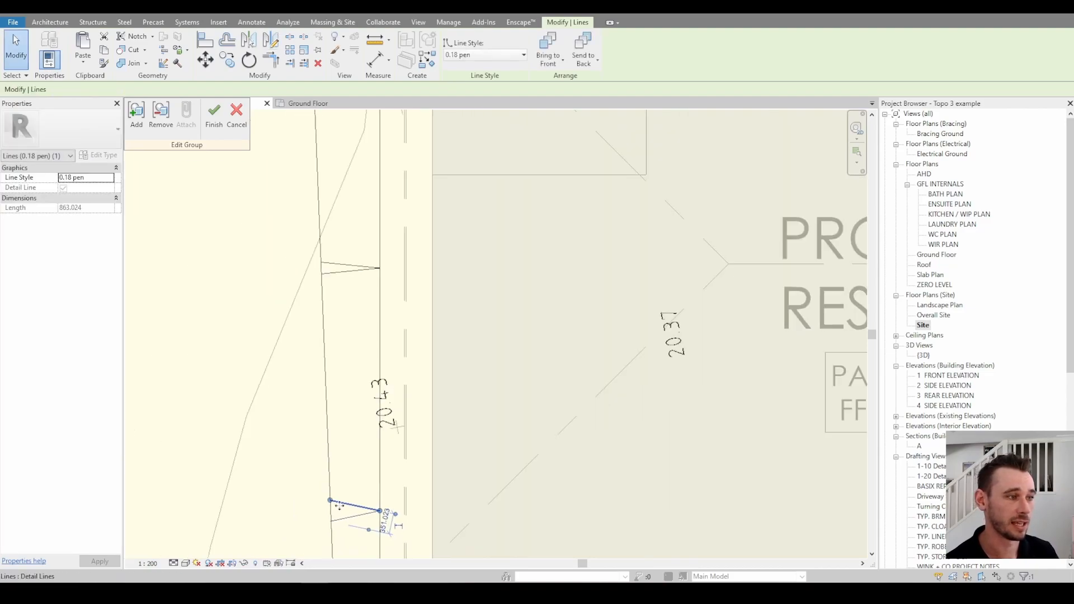
{"action": "scroll", "coordinate": [359, 389], "scroll_direction": "down", "scroll_amount": 5}
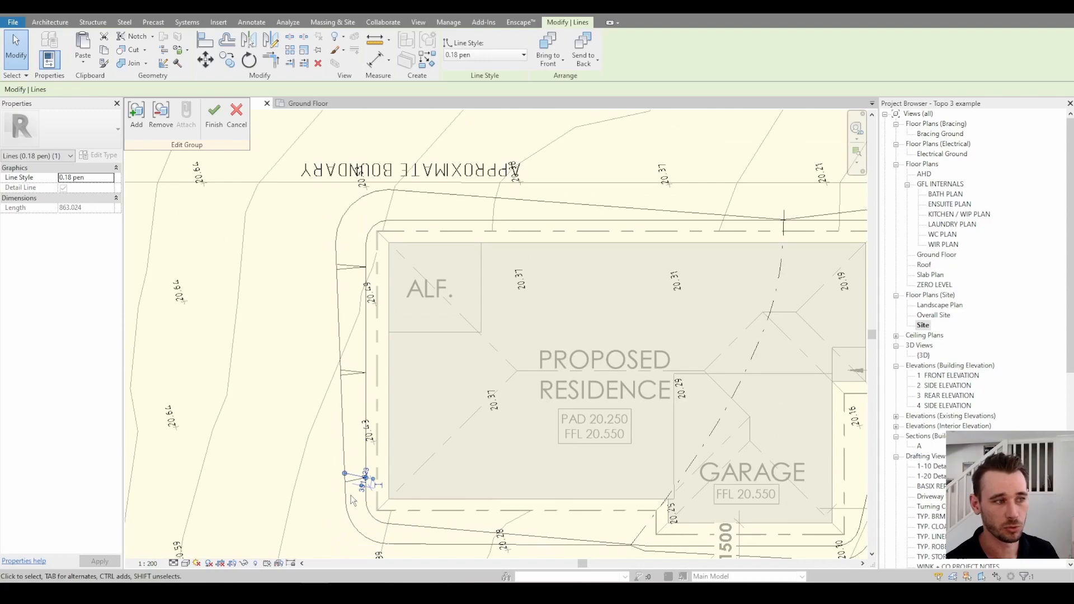
- Delete the manually drawn arrow lines below spot level 20.43
{"action": "key", "text": "Escape"}
{"action": "left_click", "coordinate": [359, 470]}
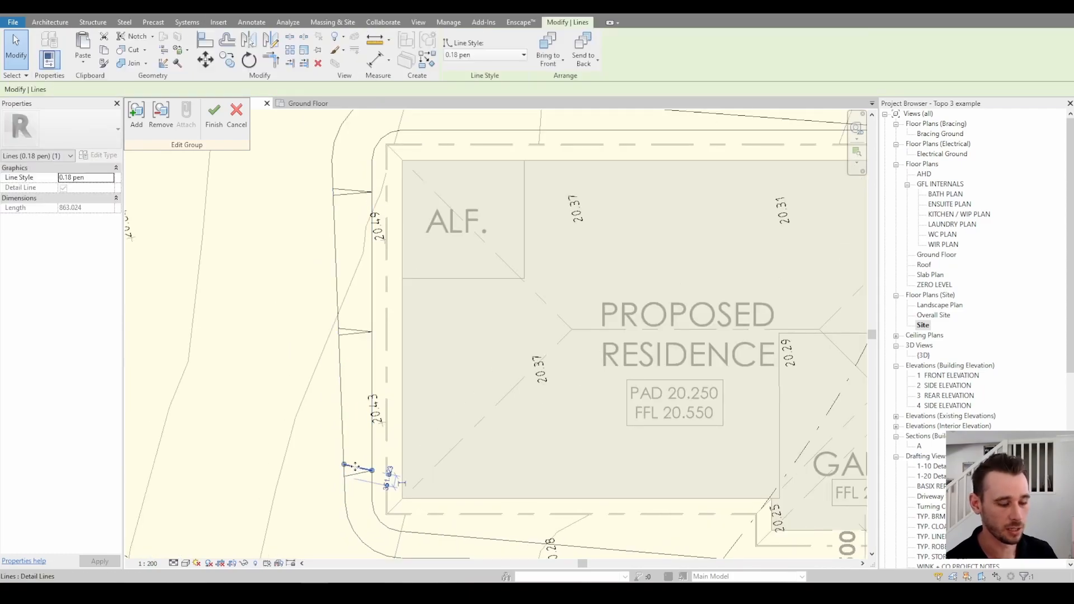
{"action": "key", "text": "Escape"}
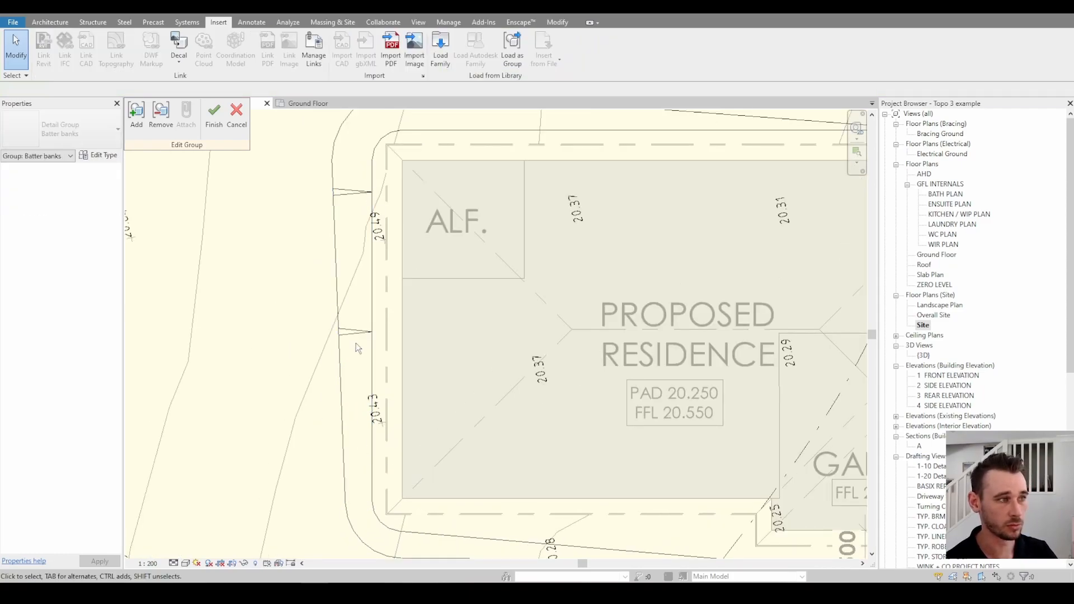
- Create similar batter arrows below spot level 20.43, around the adjacent rear corner and along the residence side towards the garage
{"action": "left_click", "coordinate": [358, 330]}
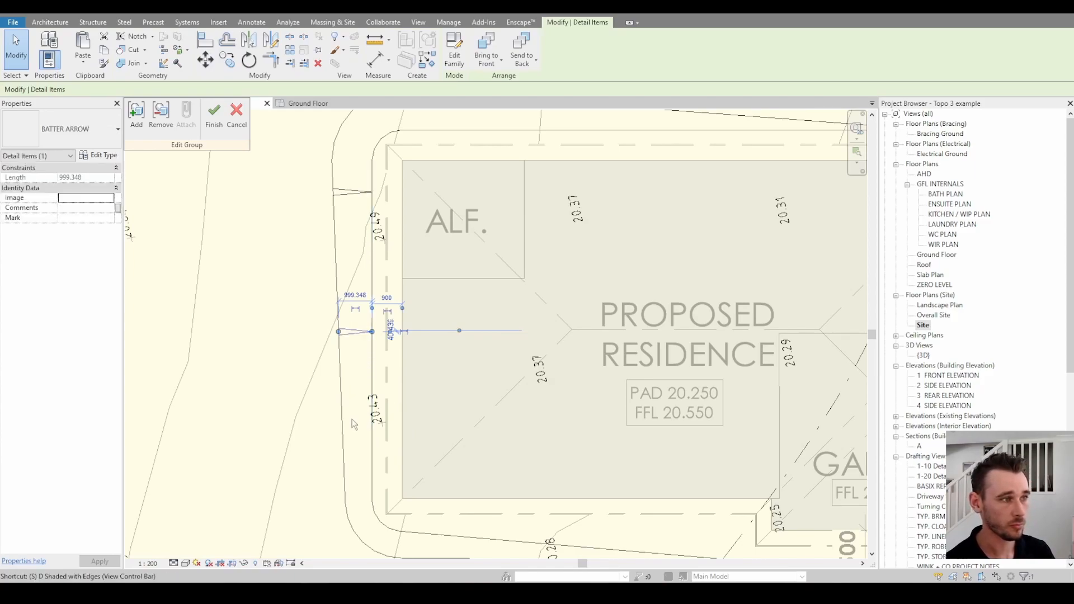
{"action": "key", "text": "c"}
{"action": "key", "text": "s"}
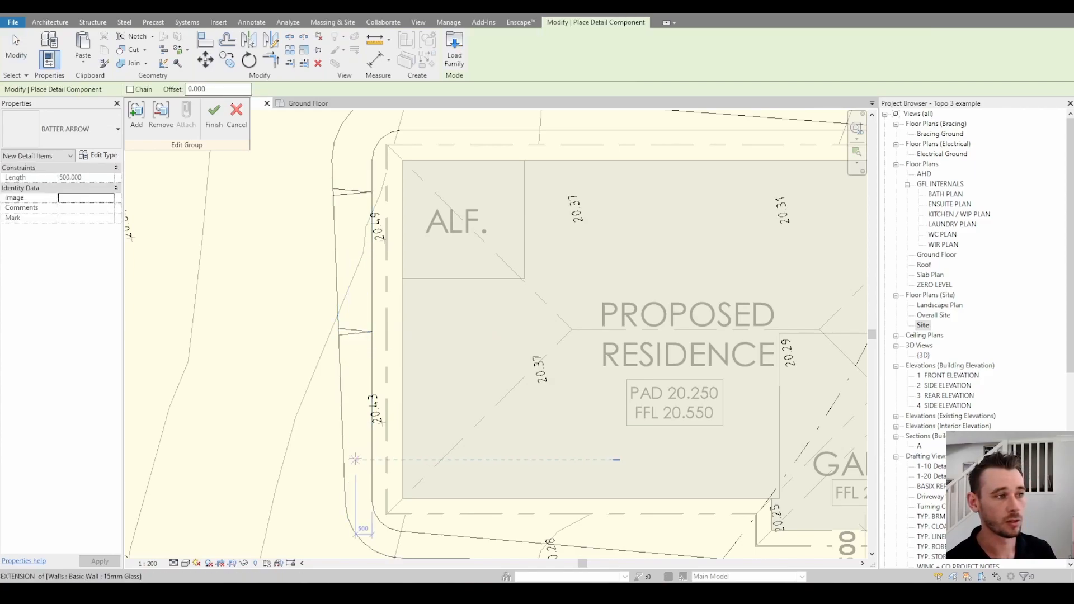
{"action": "left_click", "coordinate": [357, 455]}
{"action": "left_click", "coordinate": [363, 542]}
{"action": "middle_click_drag", "start_coordinate": [458, 536], "coordinate": [457, 427]}
{"action": "left_click", "coordinate": [453, 449]}
{"action": "left_click", "coordinate": [453, 427]}
{"action": "left_click", "coordinate": [570, 450]}
{"action": "left_click", "coordinate": [571, 437]}
- Place one batter arrow across the alfresco corner arcs and three vertical ones along the adjoining batter bank towards the cut/fill line
{"action": "middle_click_drag", "start_coordinate": [414, 185], "coordinate": [389, 497]}
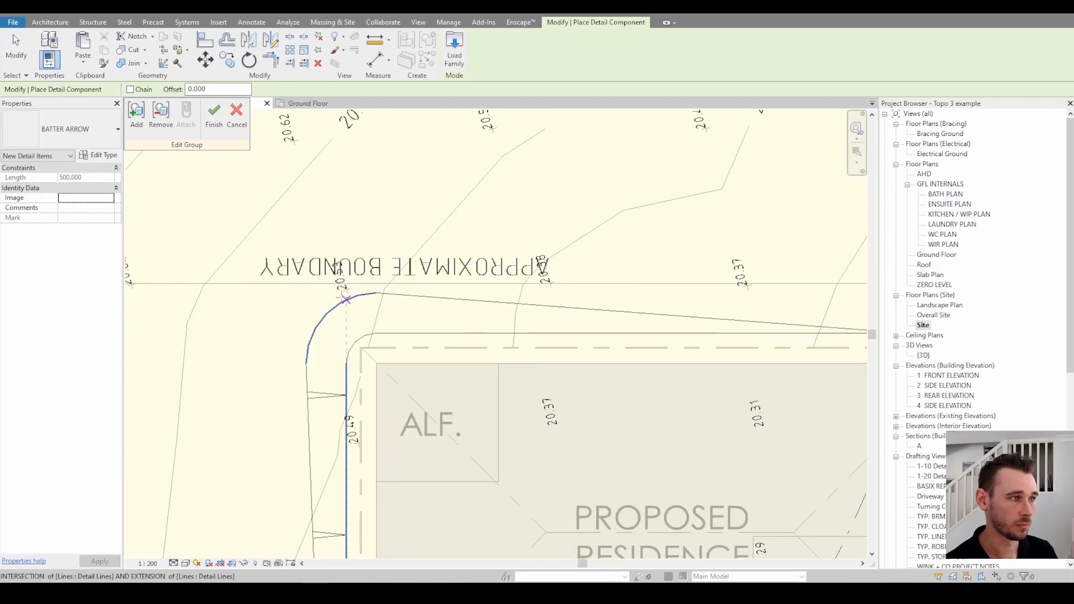
{"action": "left_click", "coordinate": [335, 307]}
{"action": "left_click", "coordinate": [362, 337]}
{"action": "left_click", "coordinate": [465, 301]}
{"action": "left_click", "coordinate": [465, 333]}
{"action": "left_click", "coordinate": [610, 311]}
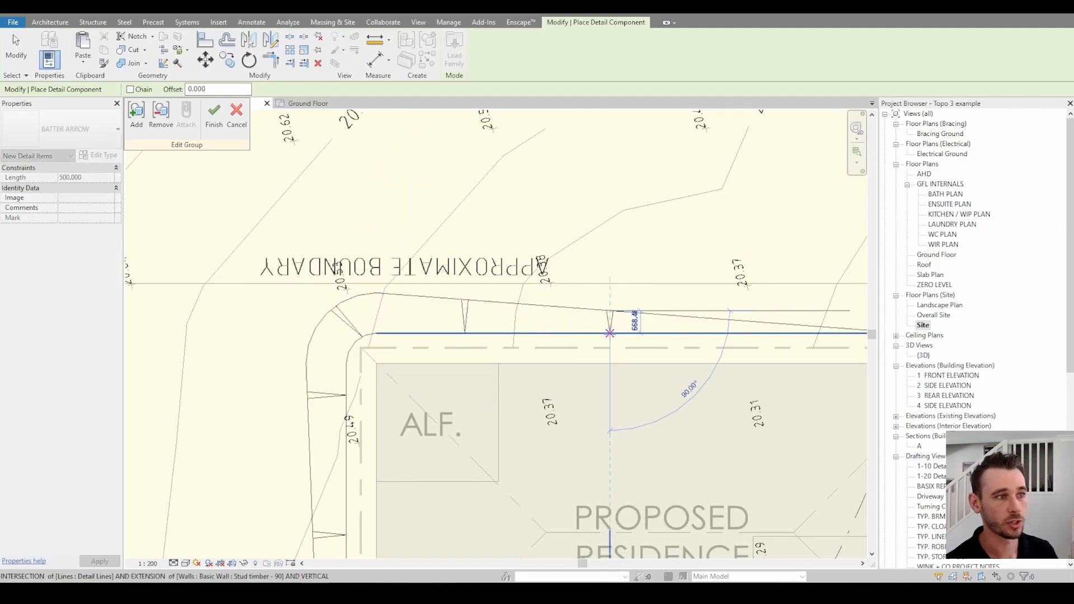
{"action": "left_click", "coordinate": [610, 333]}
{"action": "left_click", "coordinate": [721, 319]}
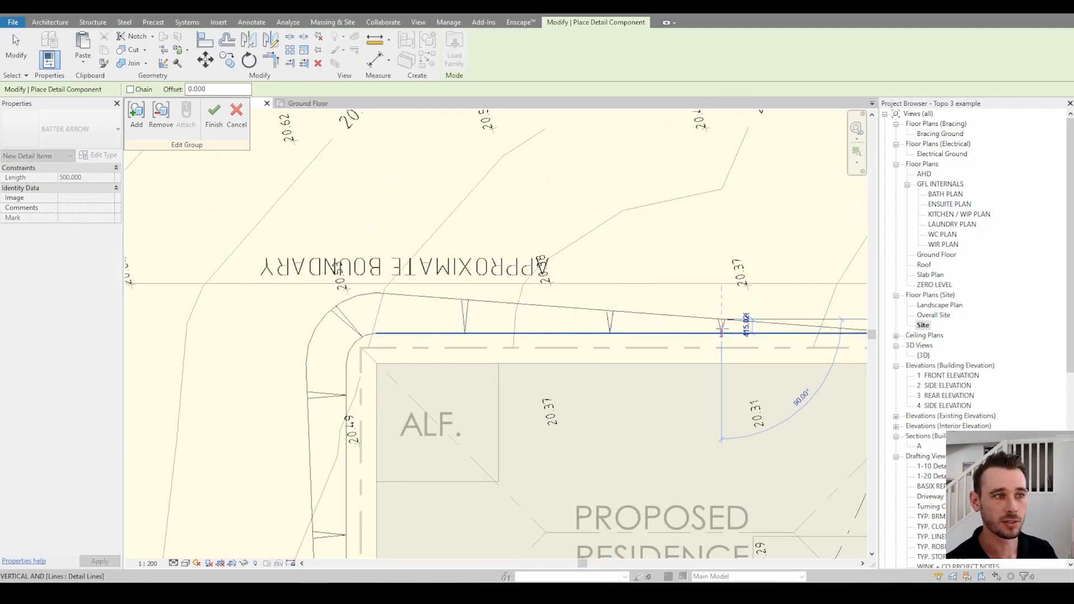
{"action": "left_click", "coordinate": [722, 333]}
- Place batter arrows along the garage side bank, across the garage corner arcs and on the slanted front bank beside the 6000 dimension
{"action": "middle_click_drag", "start_coordinate": [745, 422], "coordinate": [565, 268]}
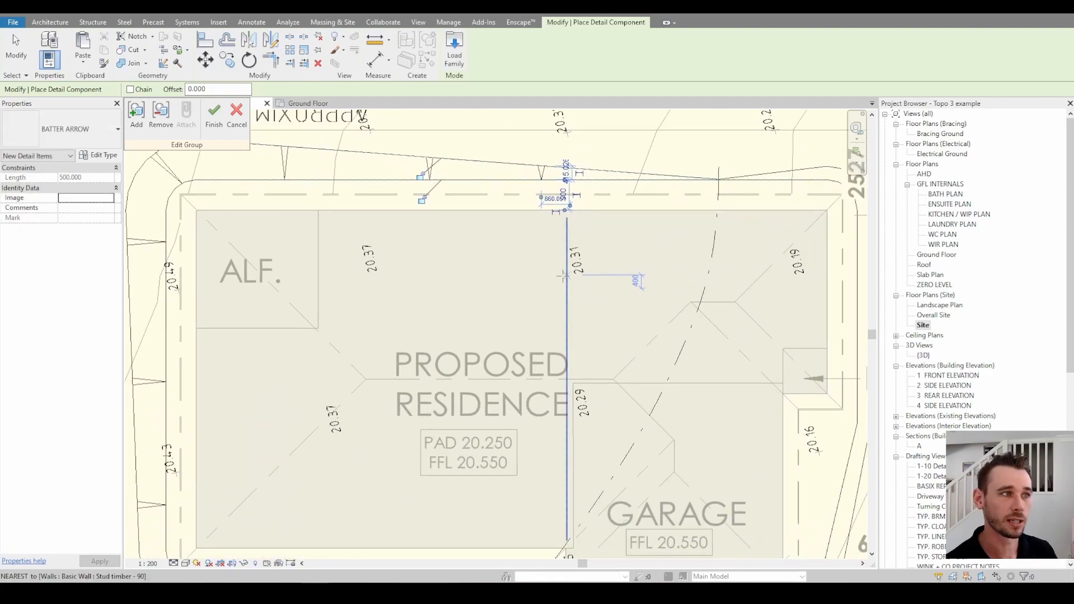
{"action": "scroll", "coordinate": [563, 276], "scroll_direction": "down", "scroll_amount": 2}
{"action": "scroll", "coordinate": [563, 274], "scroll_direction": "down", "scroll_amount": 1}
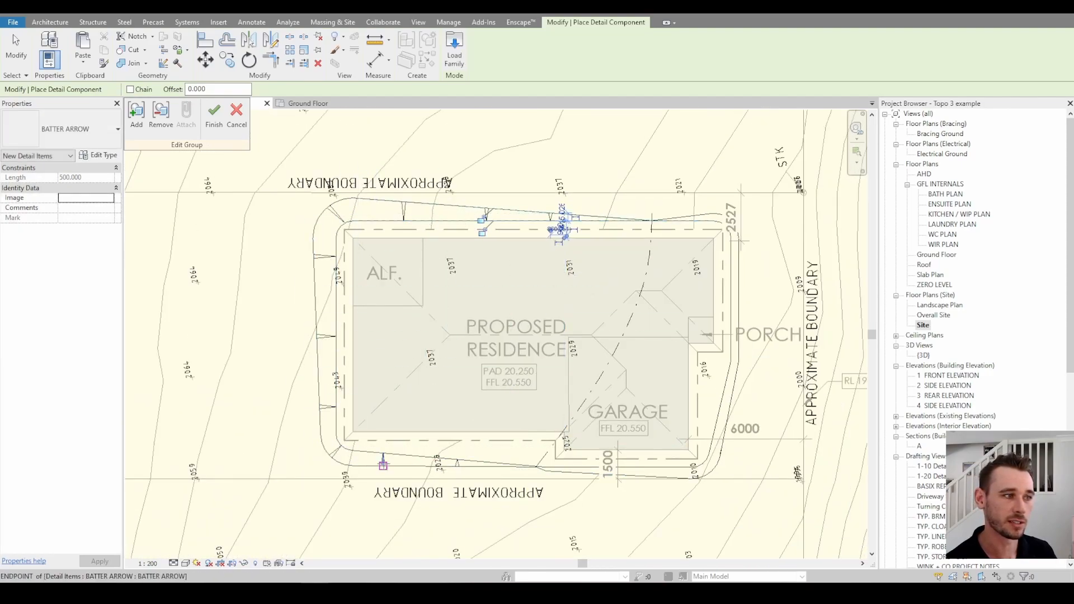
{"action": "scroll", "coordinate": [606, 473], "scroll_direction": "up", "scroll_amount": 5}
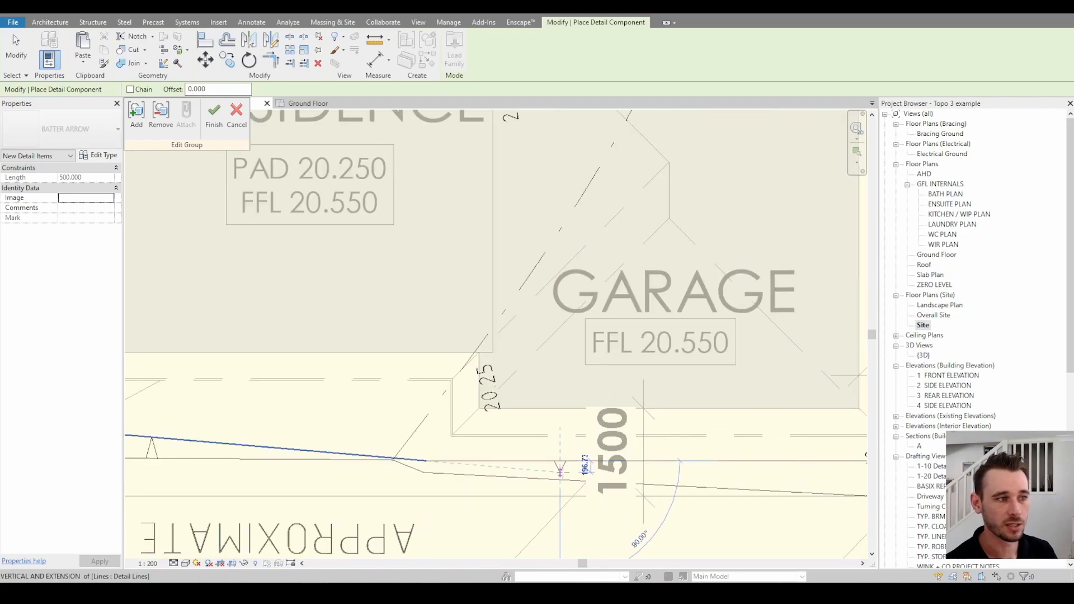
{"action": "left_click", "coordinate": [560, 473]}
{"action": "left_click", "coordinate": [757, 490]}
{"action": "middle_click_drag", "start_coordinate": [757, 490], "coordinate": [419, 465]}
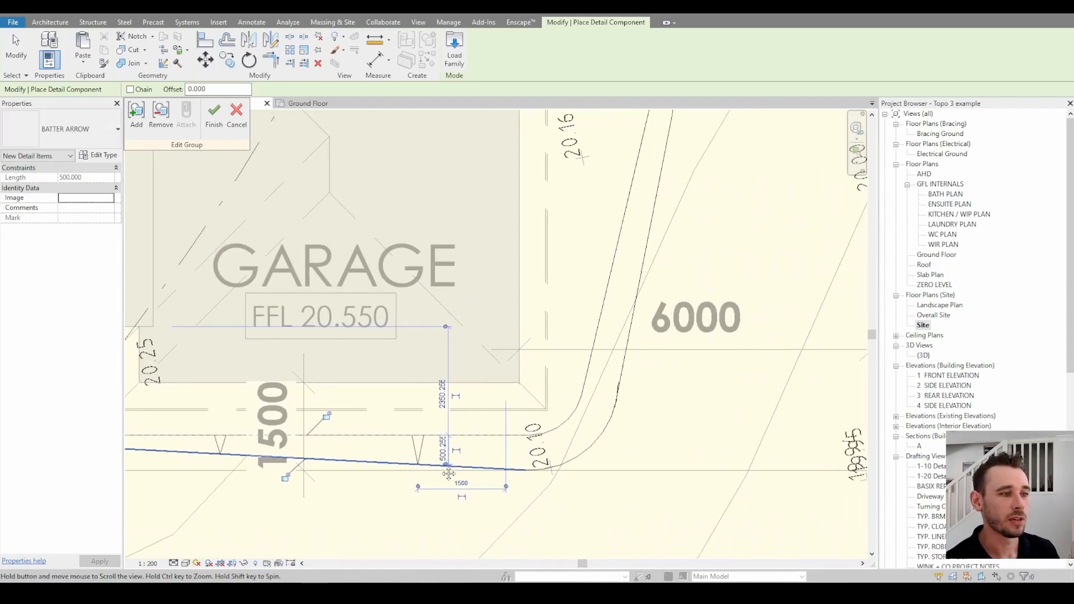
{"action": "left_click", "coordinate": [566, 423]}
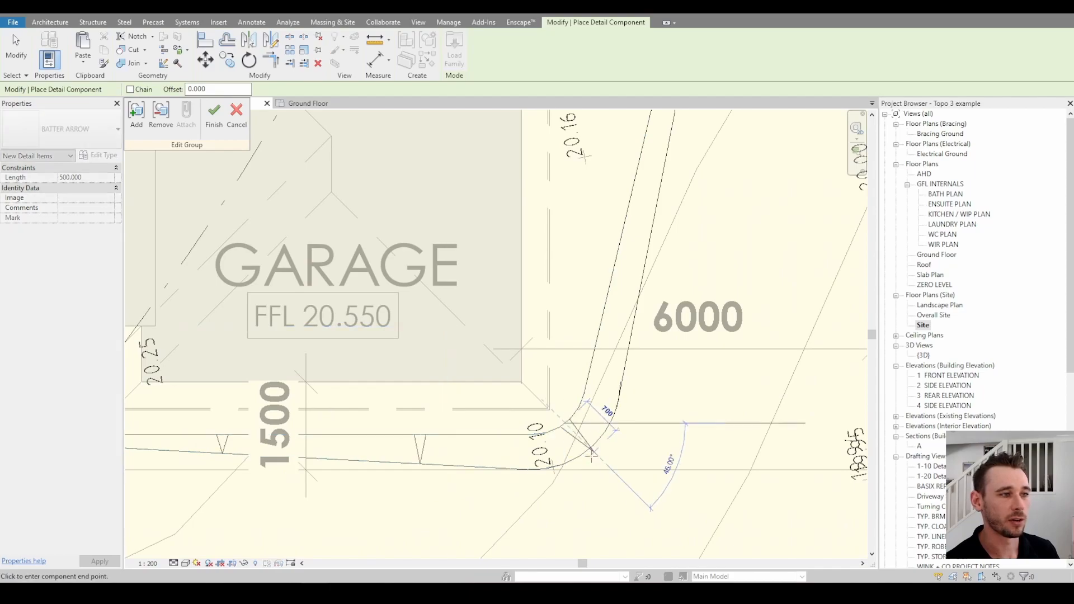
{"action": "left_click", "coordinate": [620, 315]}
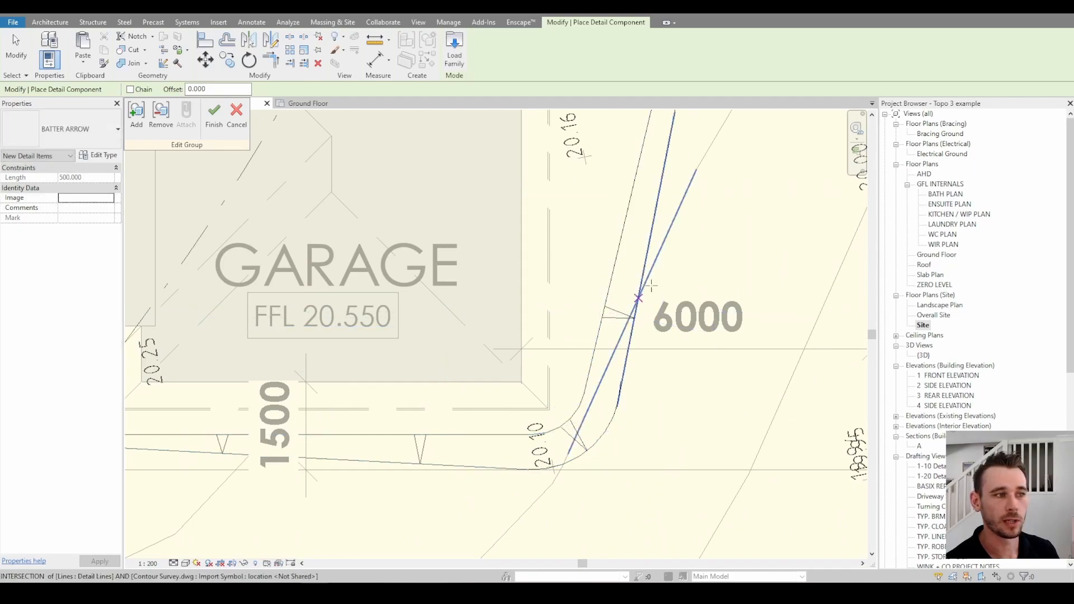
{"action": "scroll", "coordinate": [621, 302], "scroll_direction": "down", "scroll_amount": 5}
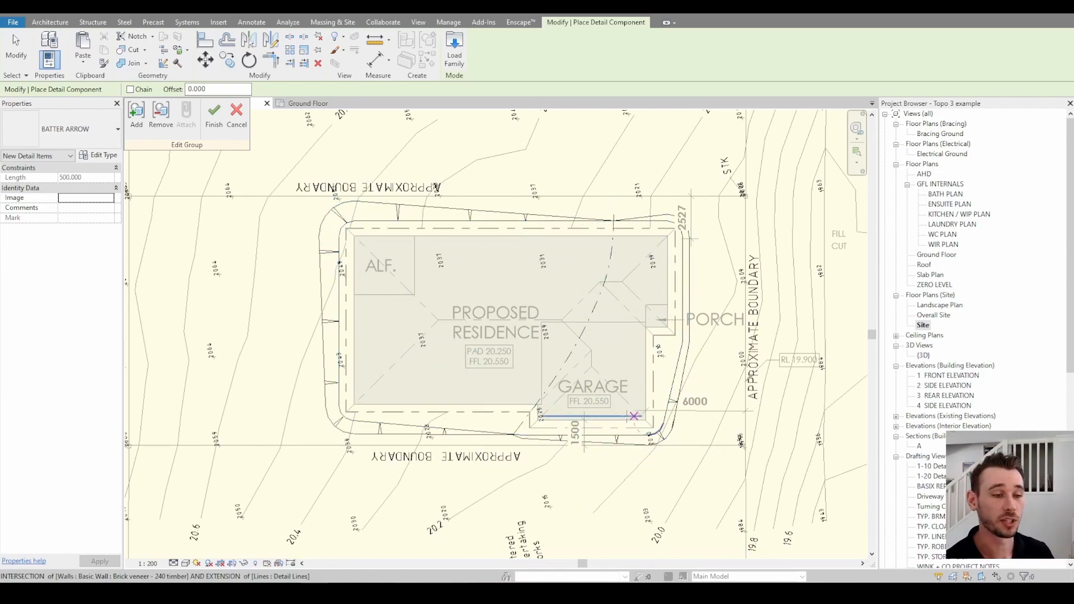
- Continue the batter arrows along the front bank, with one more on the slanted part and two on the straight part past the porch
{"action": "scroll", "coordinate": [405, 442], "scroll_direction": "up", "scroll_amount": 3}
{"action": "scroll", "coordinate": [356, 418], "scroll_direction": "down", "scroll_amount": 2}
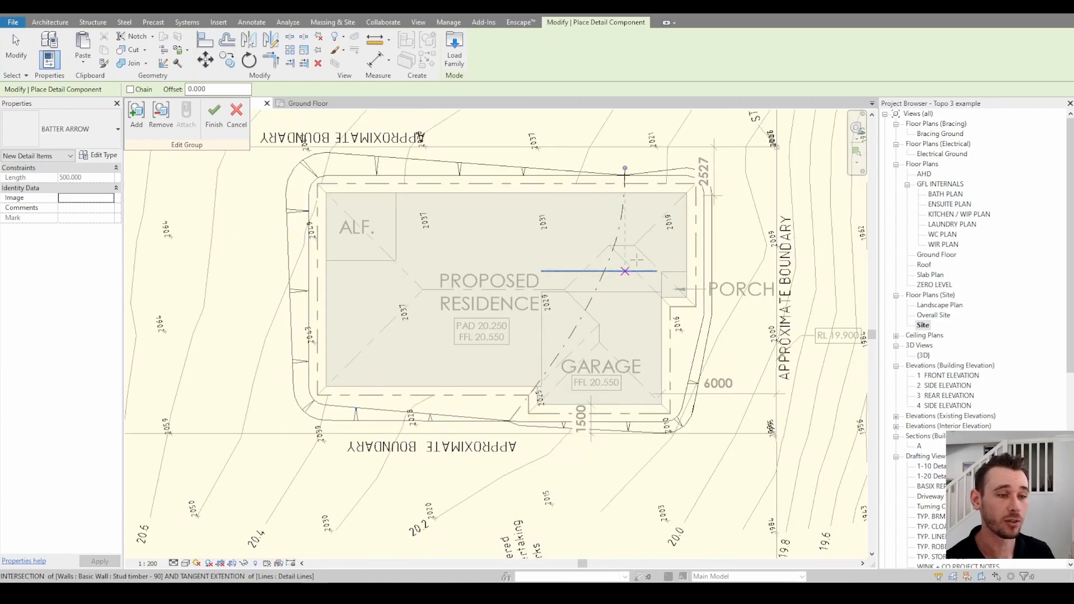
{"action": "scroll", "coordinate": [694, 362], "scroll_direction": "up", "scroll_amount": 6}
{"action": "left_click", "coordinate": [715, 246]}
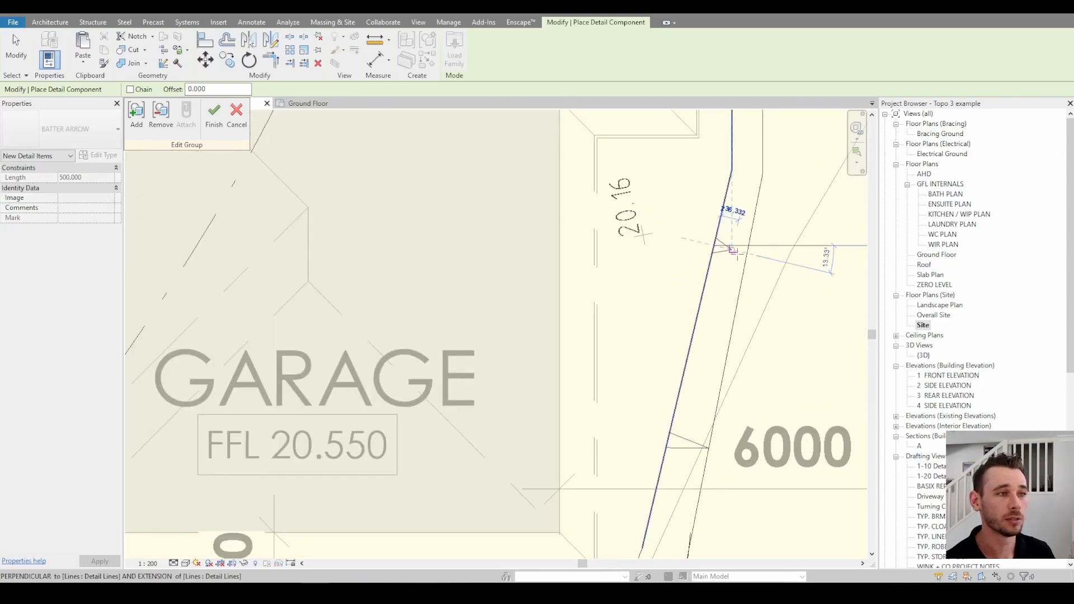
{"action": "left_click", "coordinate": [746, 253]}
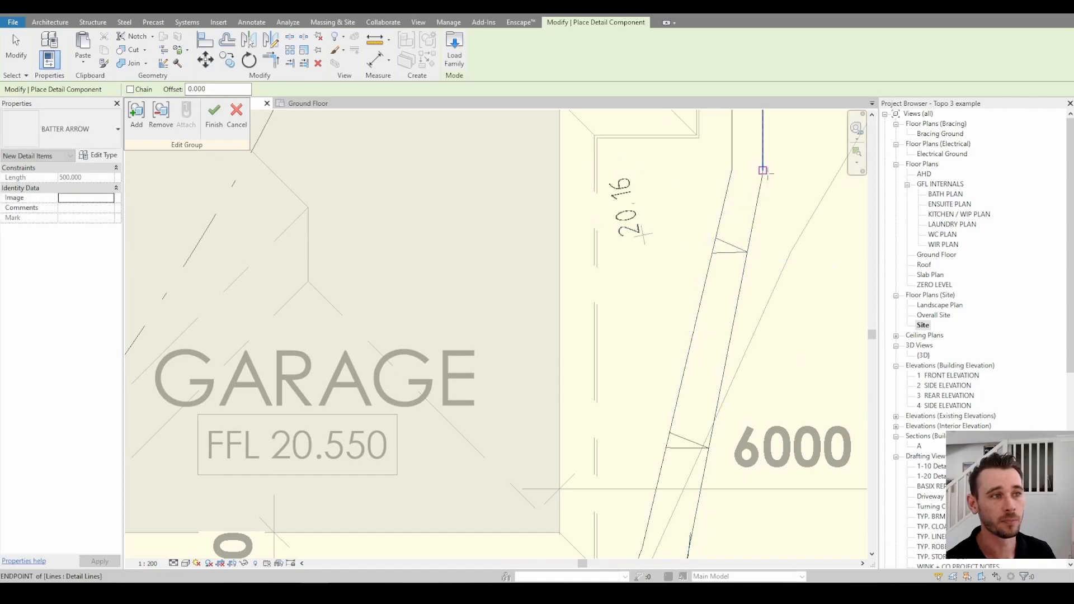
{"action": "middle_click_drag", "start_coordinate": [770, 148], "coordinate": [761, 457]}
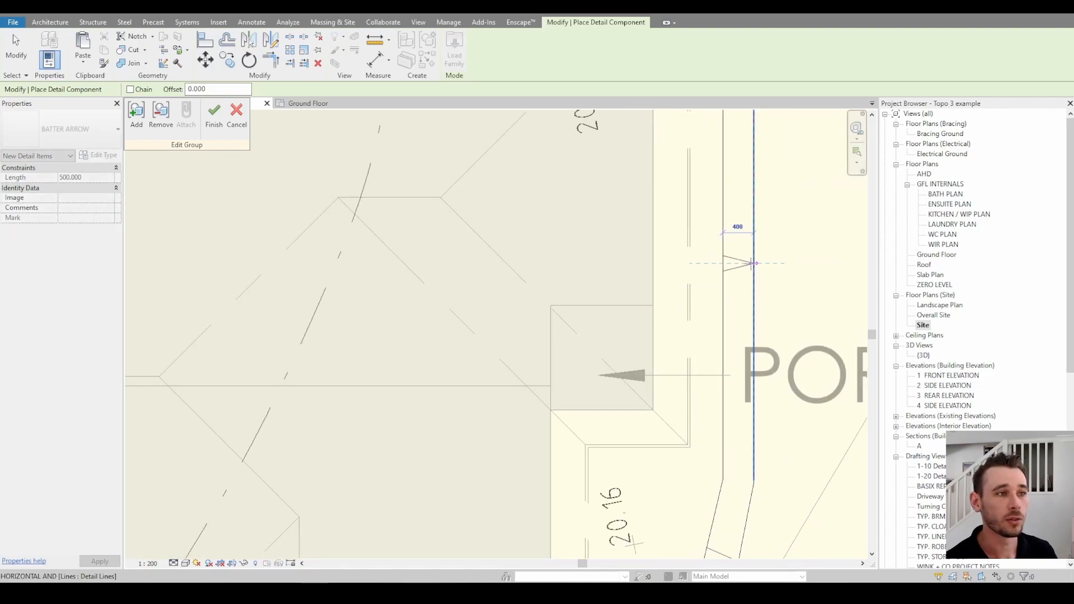
{"action": "middle_click_drag", "start_coordinate": [722, 263], "coordinate": [715, 407]}
{"action": "left_click", "coordinate": [715, 361]}
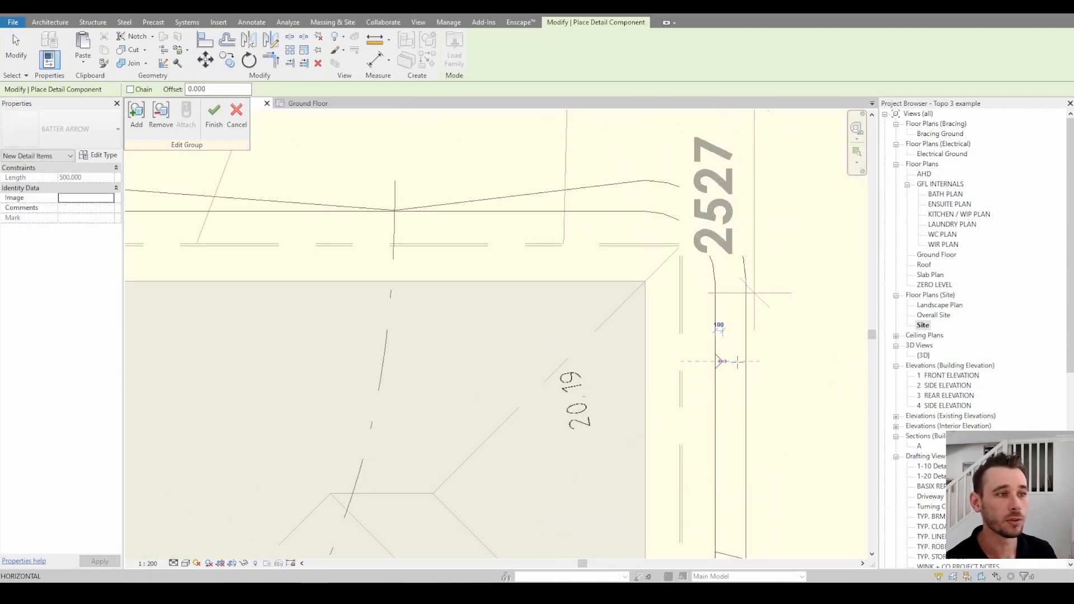
{"action": "left_click", "coordinate": [746, 361]}
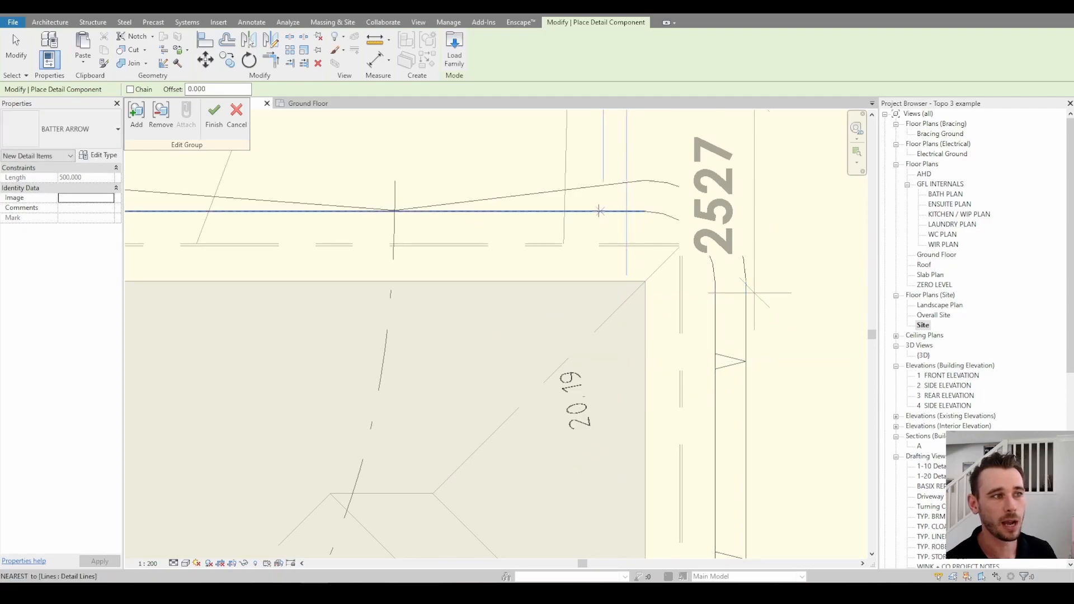
- Place a vertical batter arrow between the cut/fill line and the front corner, and a diagonal one across the corner arcs by the 2527 dimension
{"action": "left_click", "coordinate": [596, 211]}
{"action": "left_click", "coordinate": [596, 187]}
{"action": "left_click", "coordinate": [694, 232]}
{"action": "left_click", "coordinate": [716, 210]}
{"action": "scroll", "coordinate": [716, 211], "scroll_direction": "down", "scroll_amount": 2}
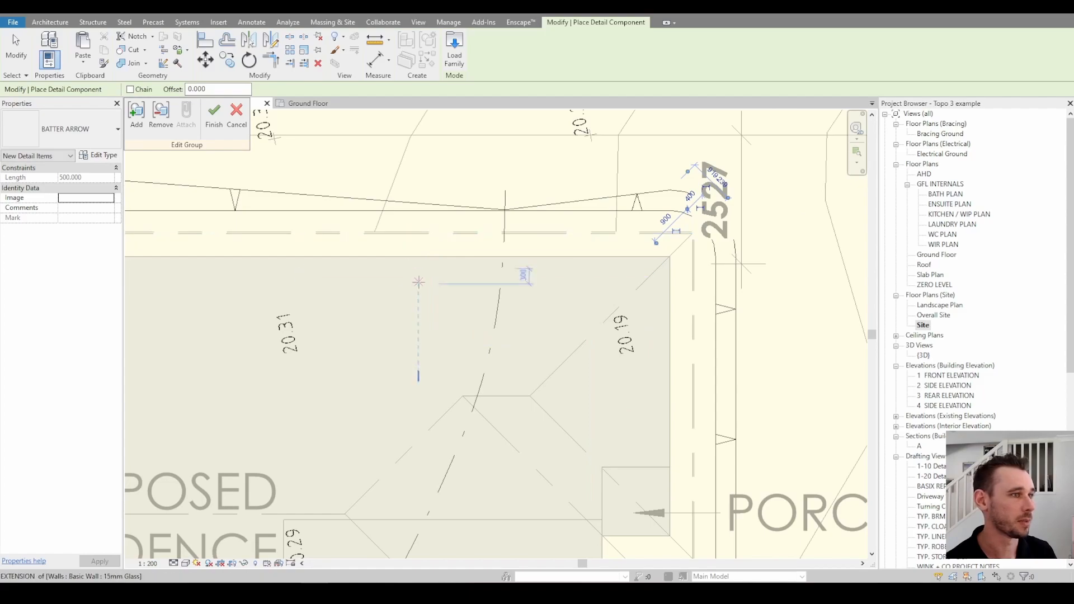
{"action": "middle_click_drag", "start_coordinate": [398, 351], "coordinate": [628, 244]}
{"action": "scroll", "coordinate": [581, 274], "scroll_direction": "down", "scroll_amount": 5}
{"action": "key", "text": "Escape"}
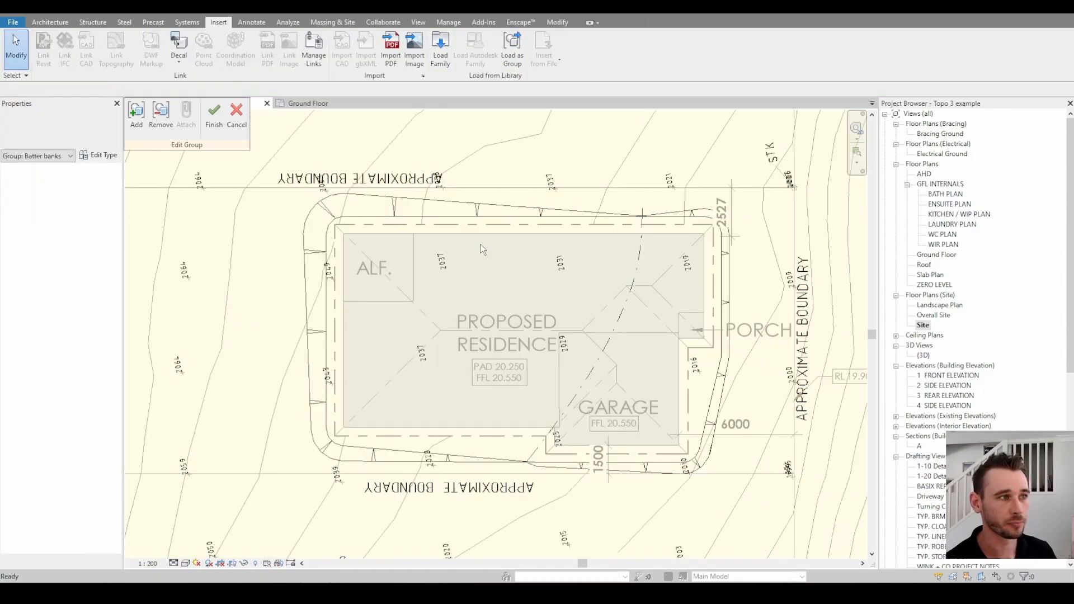
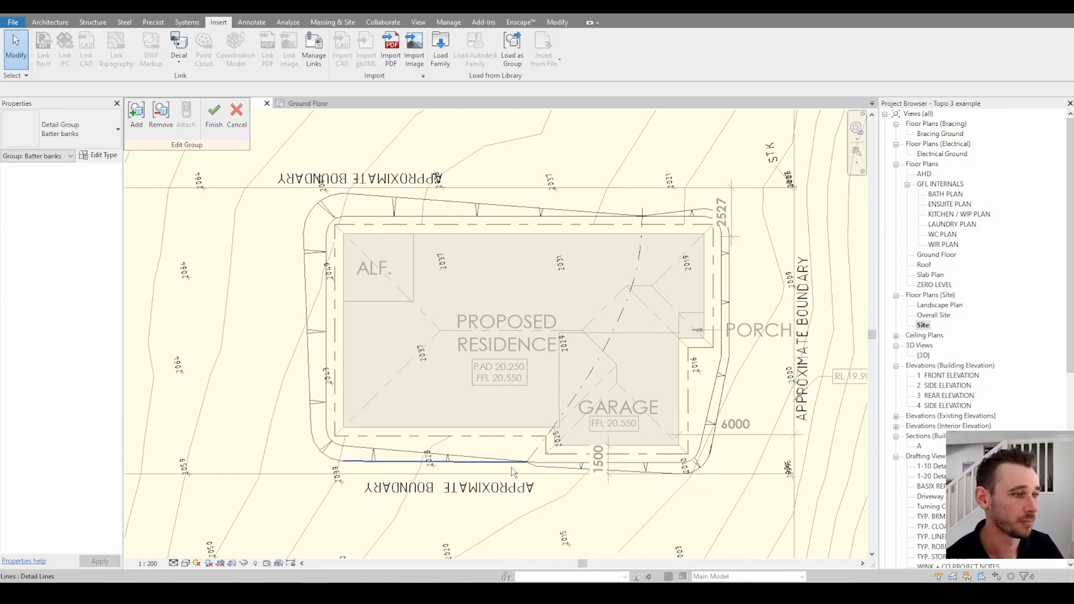
- Finish editing the Batter banks group and clear the selection
{"action": "scroll", "coordinate": [515, 470], "scroll_direction": "up", "scroll_amount": 2}
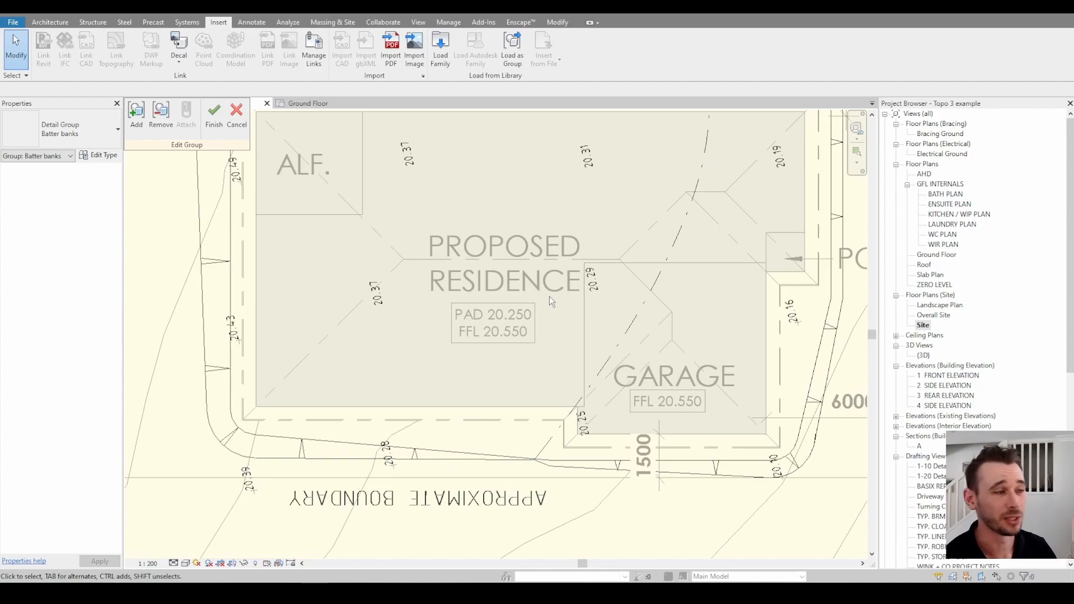
{"action": "scroll", "coordinate": [551, 299], "scroll_direction": "down", "scroll_amount": 4}
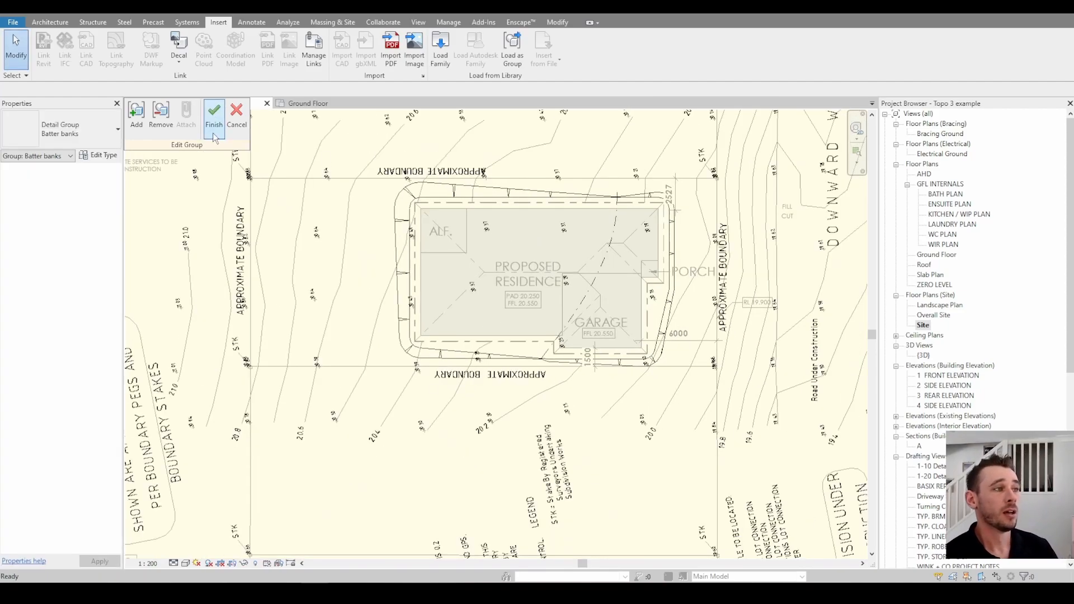
{"action": "scroll", "coordinate": [586, 250], "scroll_direction": "up", "scroll_amount": 3}
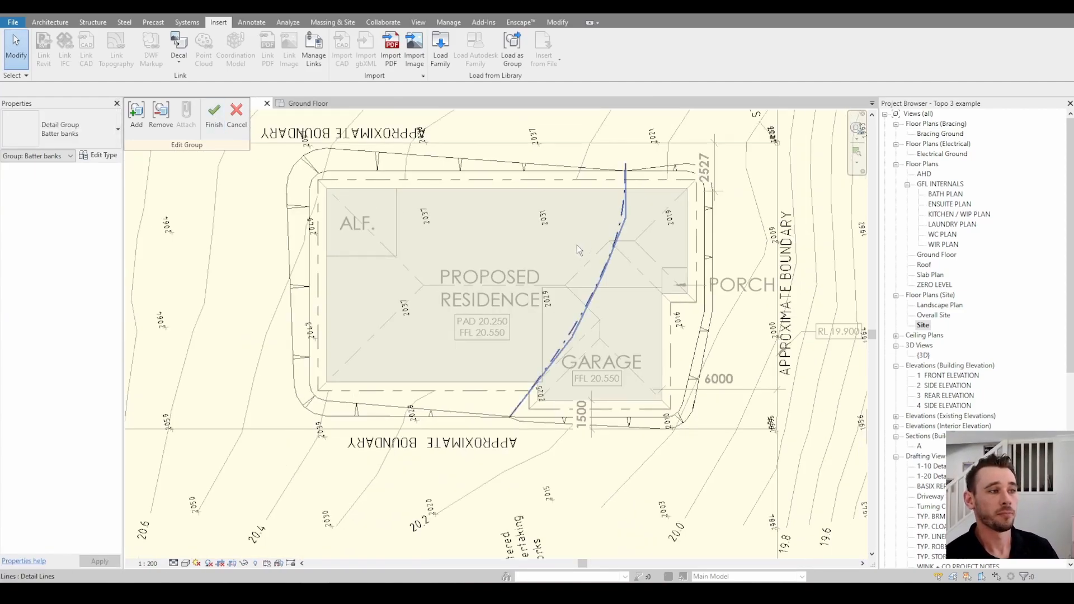
{"action": "middle_click_drag", "start_coordinate": [585, 250], "coordinate": [569, 288]}
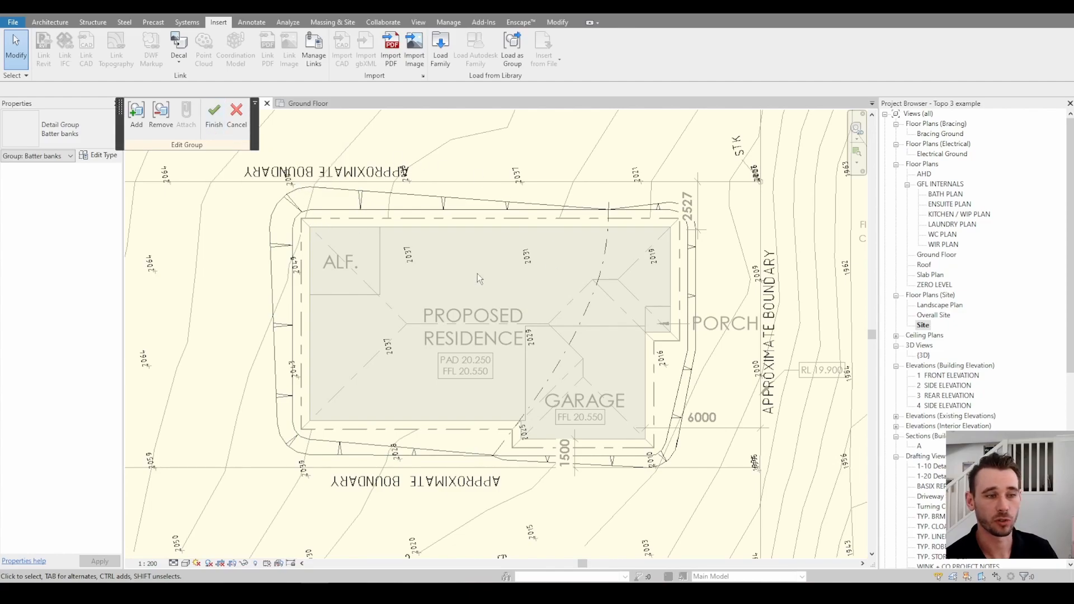
{"action": "left_click", "coordinate": [214, 114]}
{"action": "key", "text": "Escape"}
{"action": "key", "text": "Escape"}
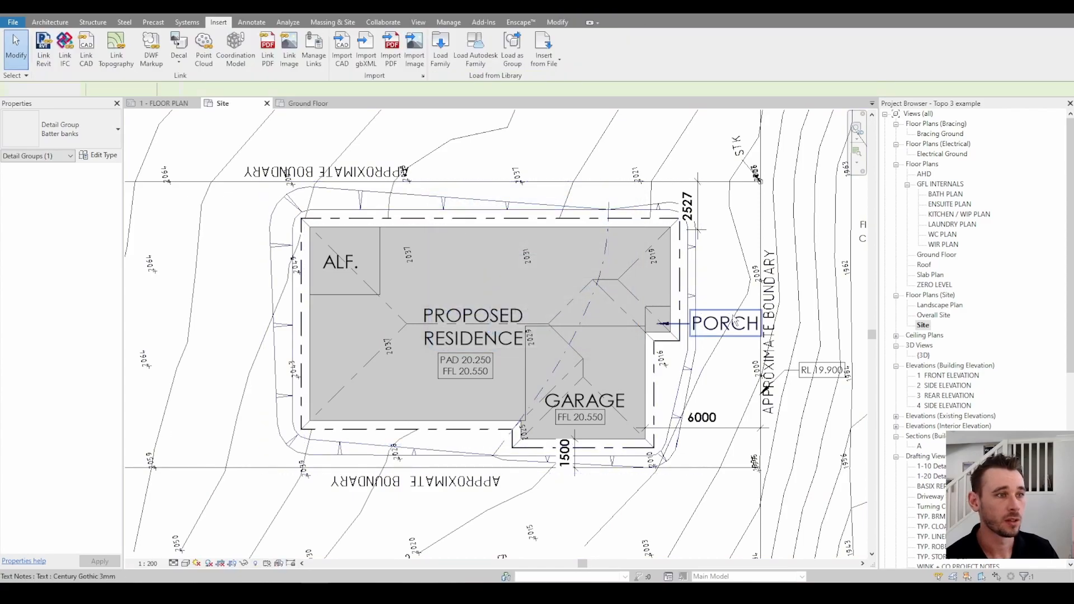
- Move the CUT and FILL labels from the road area to their respective sides of the cut/fill line on the residence
{"action": "middle_click_drag", "start_coordinate": [726, 283], "coordinate": [684, 264]}
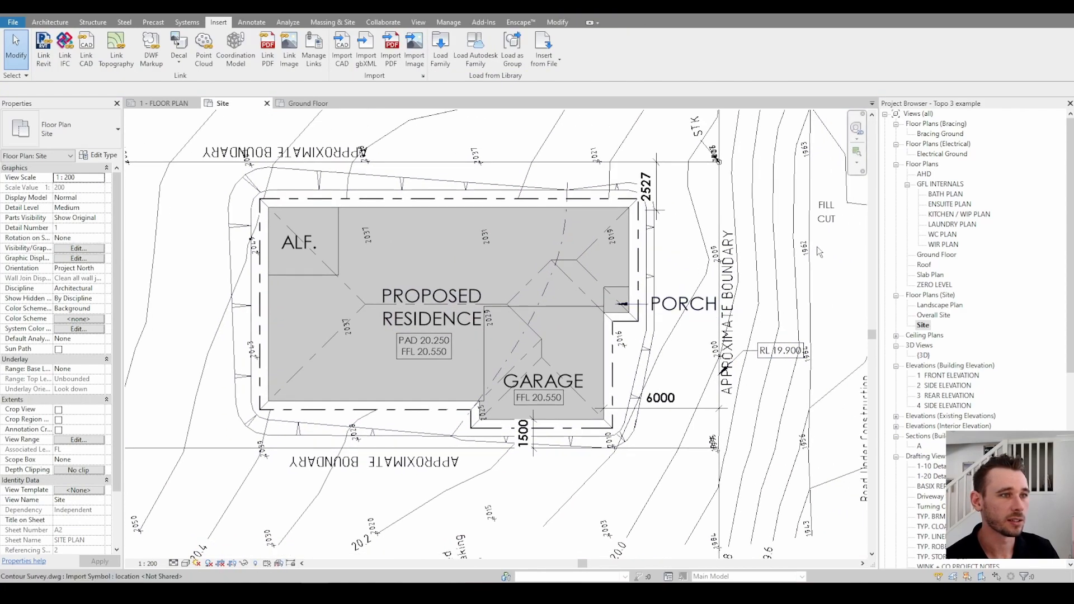
{"action": "left_click_drag", "start_coordinate": [830, 224], "coordinate": [562, 246]}
{"action": "left_click", "coordinate": [826, 205]}
{"action": "left_click_drag", "start_coordinate": [825, 205], "coordinate": [579, 248], "text": "ctrl"}
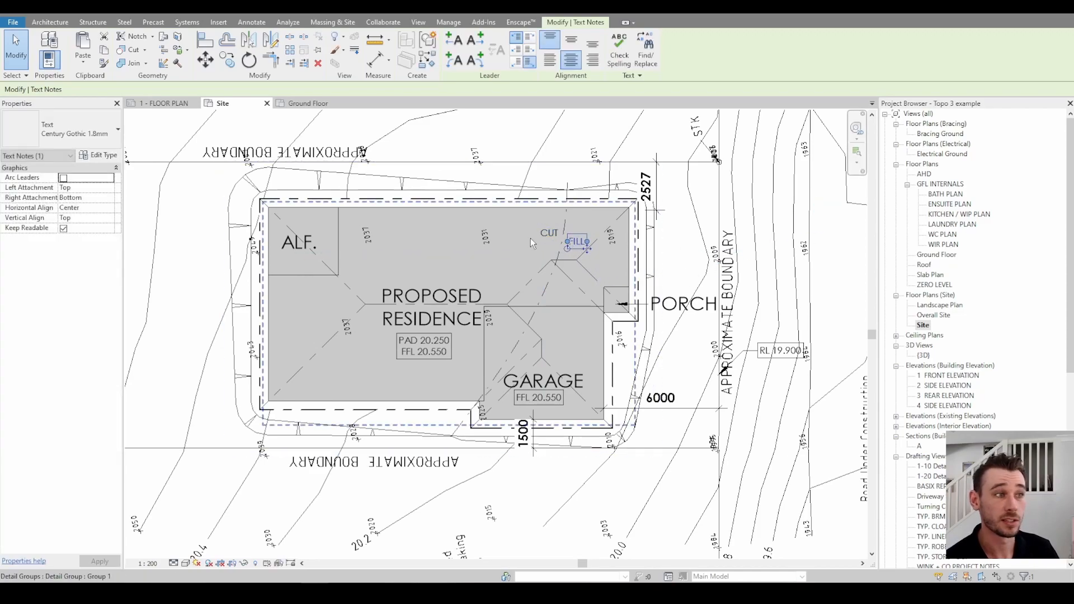
{"action": "scroll", "coordinate": [532, 233], "scroll_direction": "down", "scroll_amount": 2}
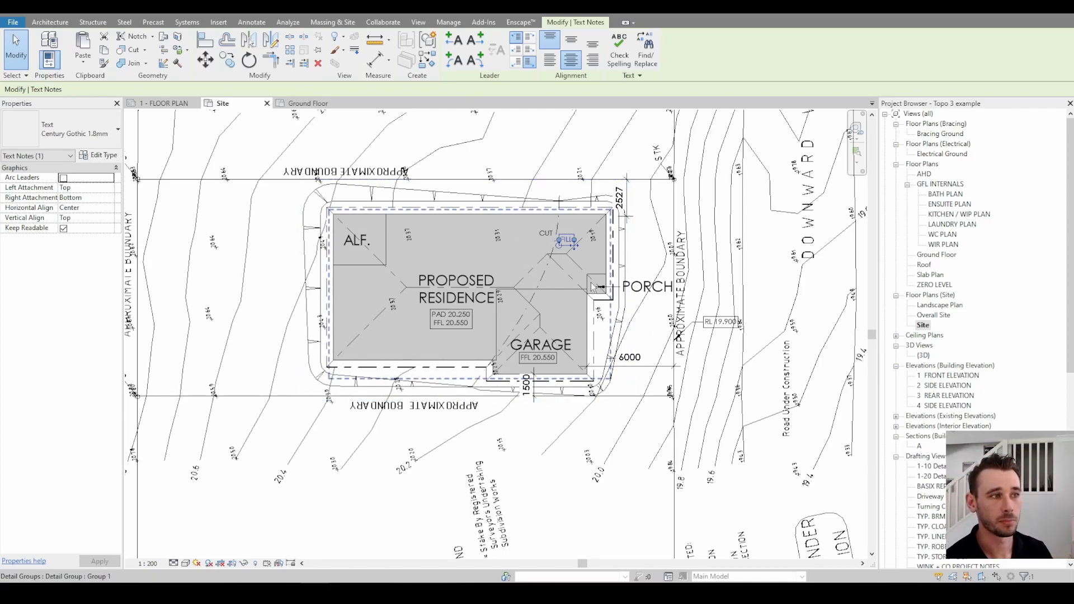
{"action": "scroll", "coordinate": [594, 288], "scroll_direction": "down", "scroll_amount": 4}
{"action": "middle_click_drag", "start_coordinate": [531, 146], "coordinate": [552, 302]}
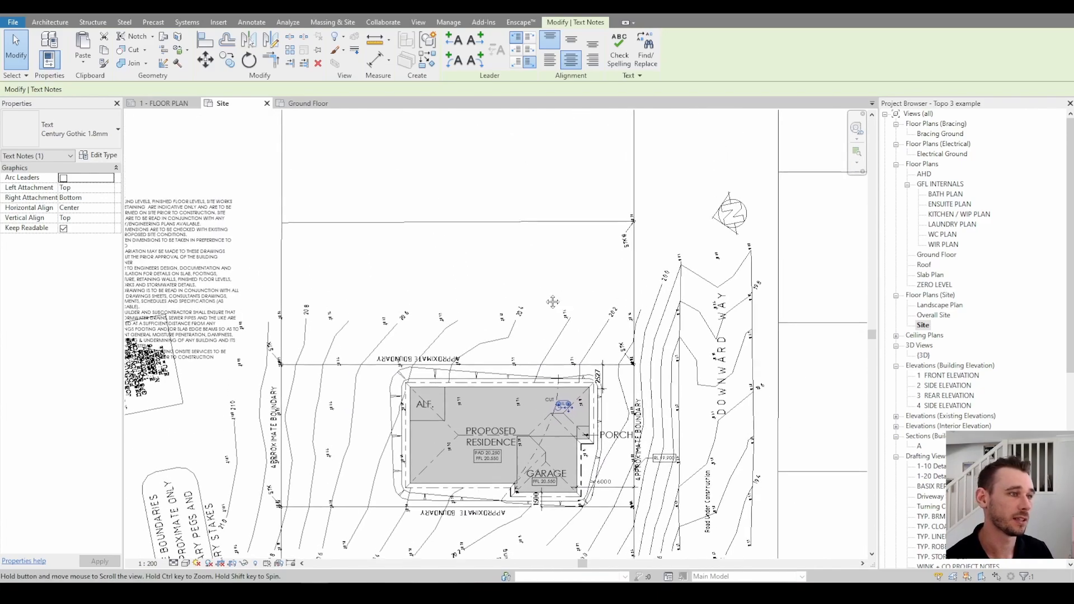
{"action": "key", "text": "Escape"}
- Draw vertical 0.18 pen detail lines up from the residence's rear and front walls and join them with a horizontal line above the lot
{"action": "scroll", "coordinate": [550, 264], "scroll_direction": "up", "scroll_amount": 2}
{"action": "key", "text": "d"}
{"action": "key", "text": "l"}
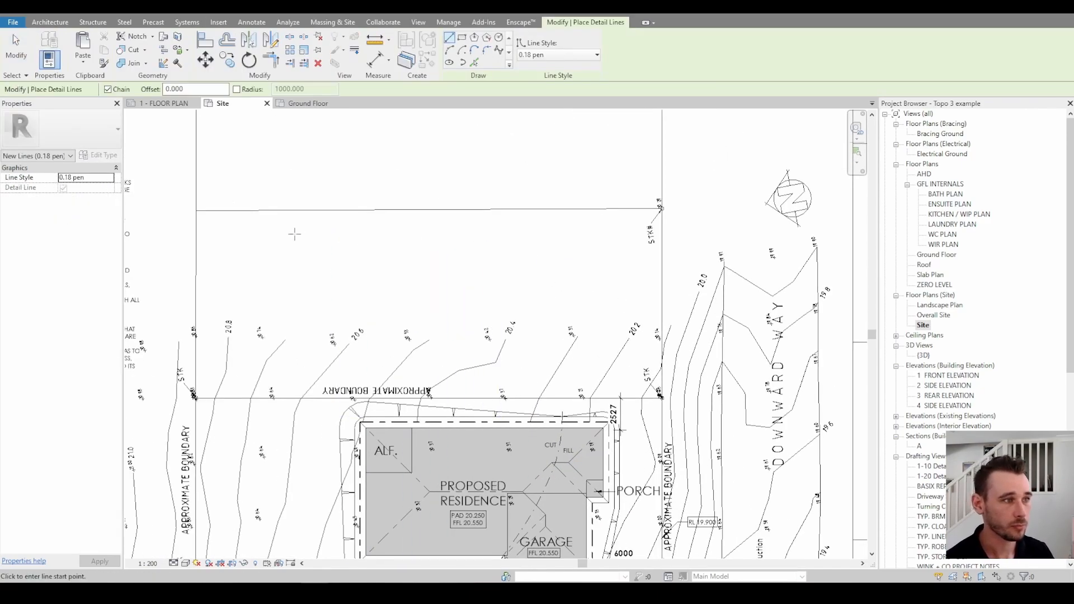
{"action": "left_click", "coordinate": [338, 510]}
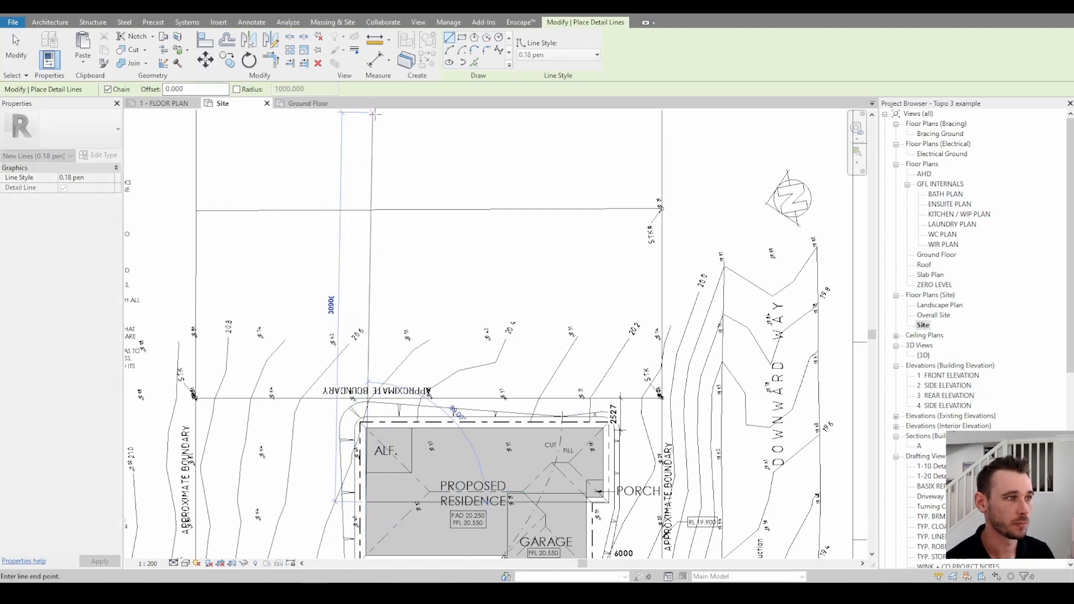
{"action": "left_click", "coordinate": [366, 128]}
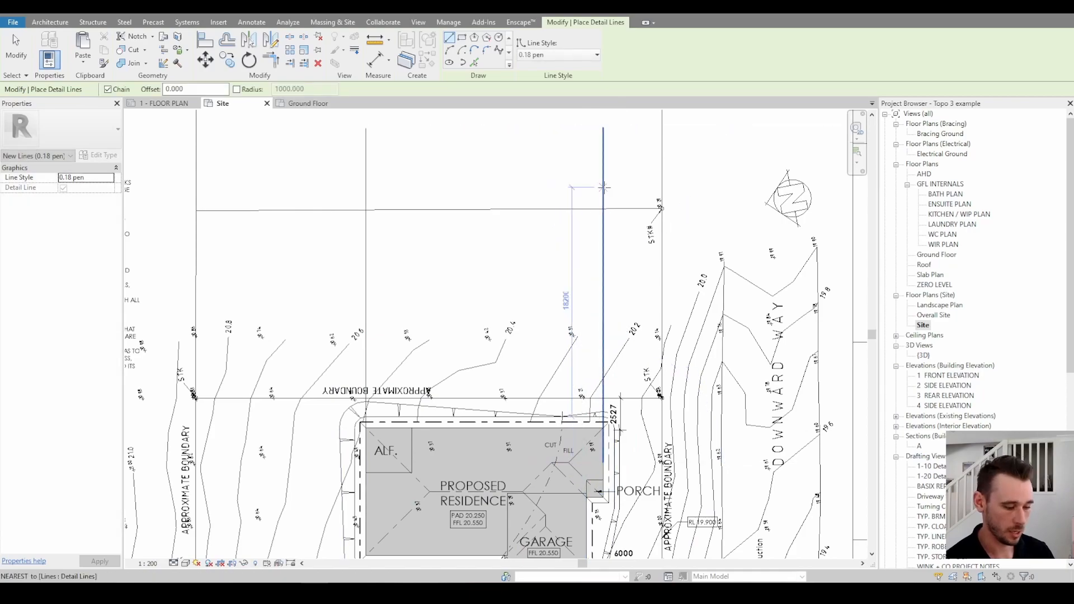
{"action": "left_click", "coordinate": [603, 173]}
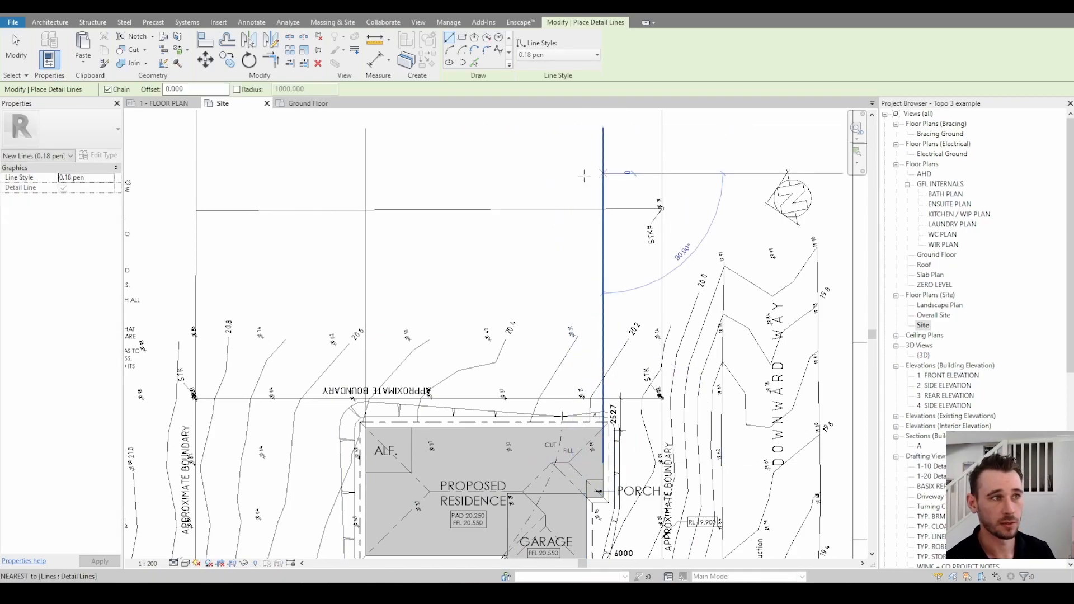
{"action": "left_click", "coordinate": [366, 172]}
{"action": "scroll", "coordinate": [466, 193], "scroll_direction": "down", "scroll_amount": 1}
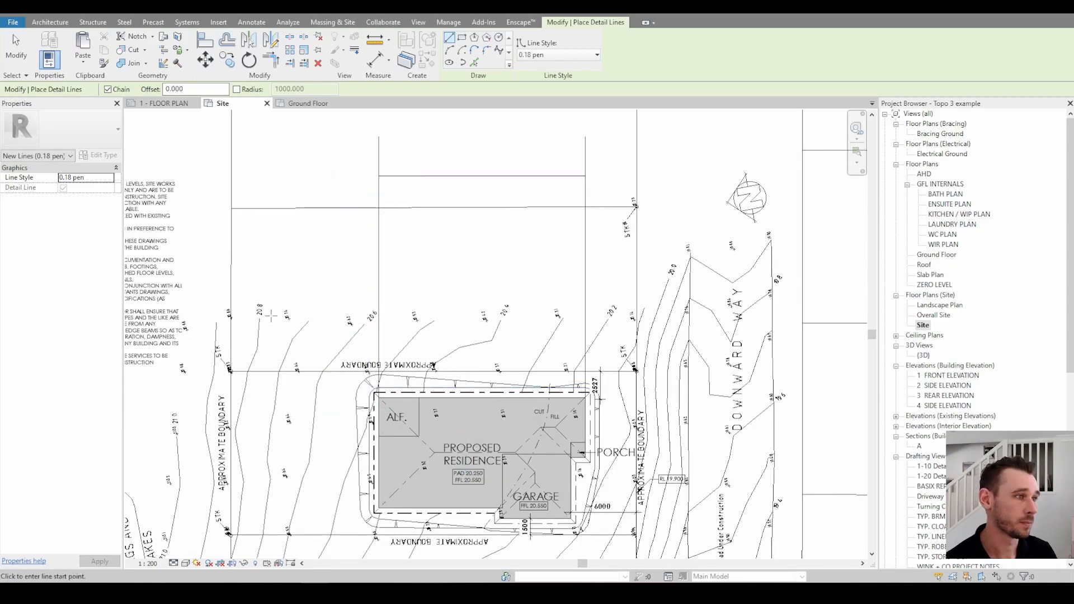
- Project a vertical detail line from the end of the 20.8 contour up past the horizontal line above the lot
{"action": "scroll", "coordinate": [270, 316], "scroll_direction": "up", "scroll_amount": 3}
{"action": "scroll", "coordinate": [271, 316], "scroll_direction": "down", "scroll_amount": 1}
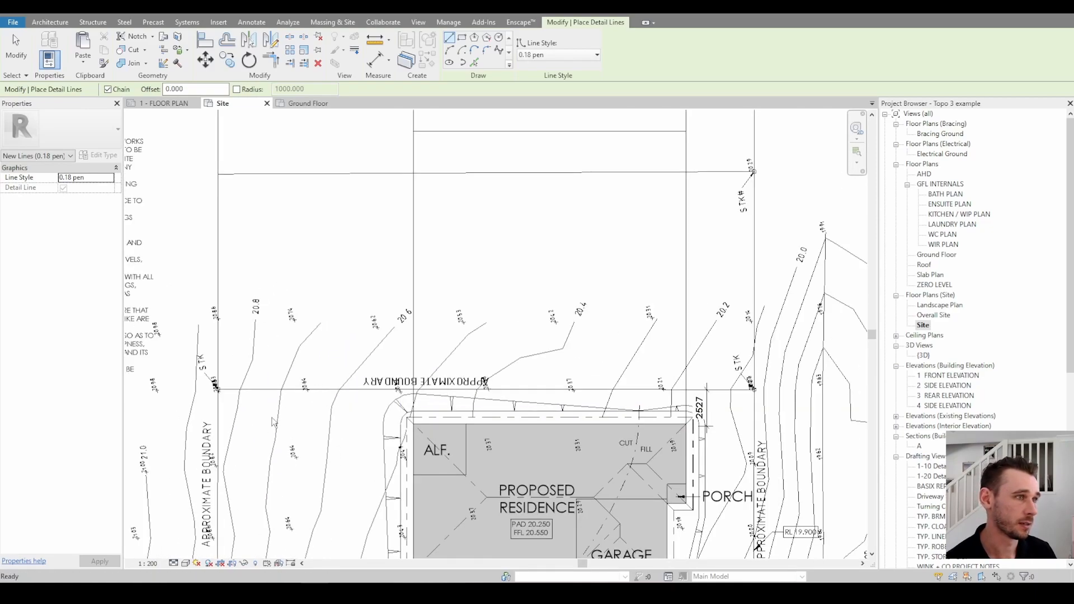
{"action": "scroll", "coordinate": [272, 422], "scroll_direction": "down", "scroll_amount": 1}
{"action": "scroll", "coordinate": [475, 498], "scroll_direction": "up", "scroll_amount": 2}
{"action": "left_click", "coordinate": [367, 500]}
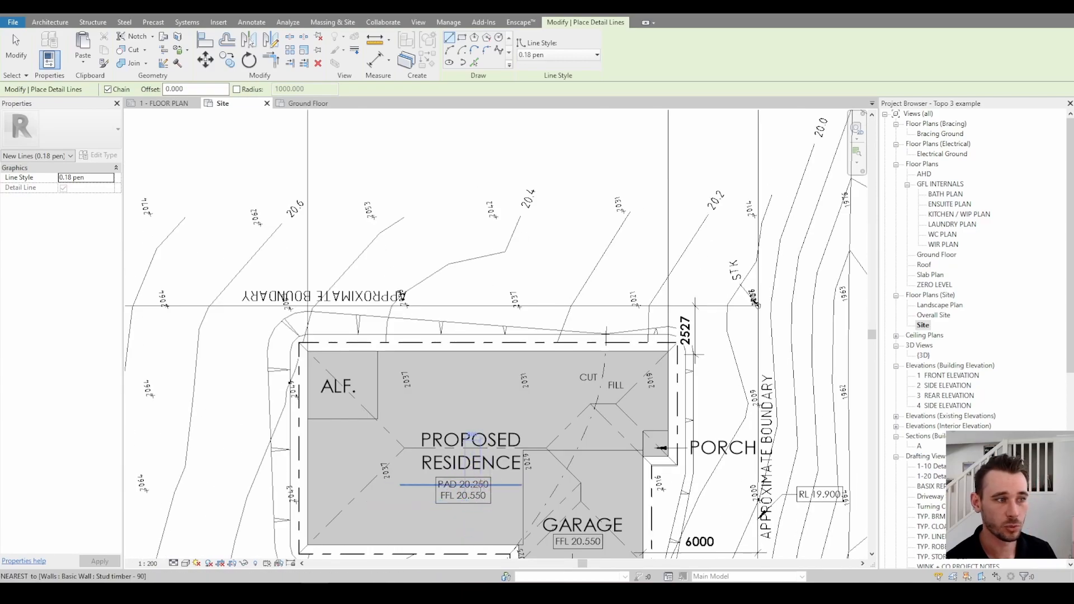
{"action": "scroll", "coordinate": [479, 484], "scroll_direction": "down", "scroll_amount": 1}
{"action": "scroll", "coordinate": [228, 311], "scroll_direction": "up", "scroll_amount": 2}
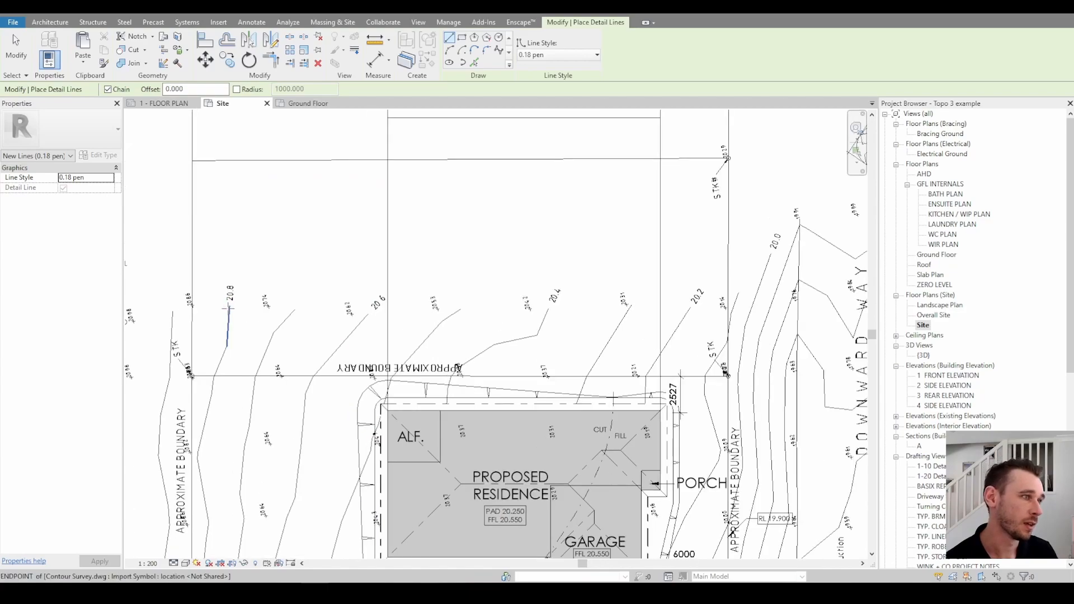
{"action": "scroll", "coordinate": [226, 330], "scroll_direction": "down", "scroll_amount": 2}
{"action": "left_click", "coordinate": [227, 329]}
{"action": "scroll", "coordinate": [235, 134], "scroll_direction": "down", "scroll_amount": 1}
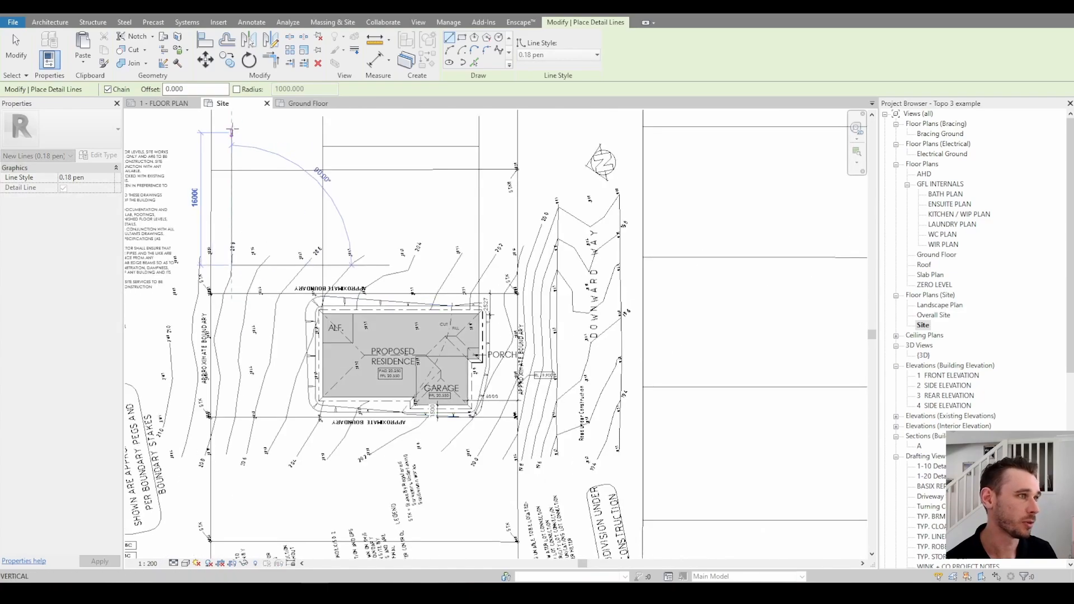
{"action": "left_click", "coordinate": [231, 122]}
{"action": "scroll", "coordinate": [380, 143], "scroll_direction": "up", "scroll_amount": 2}
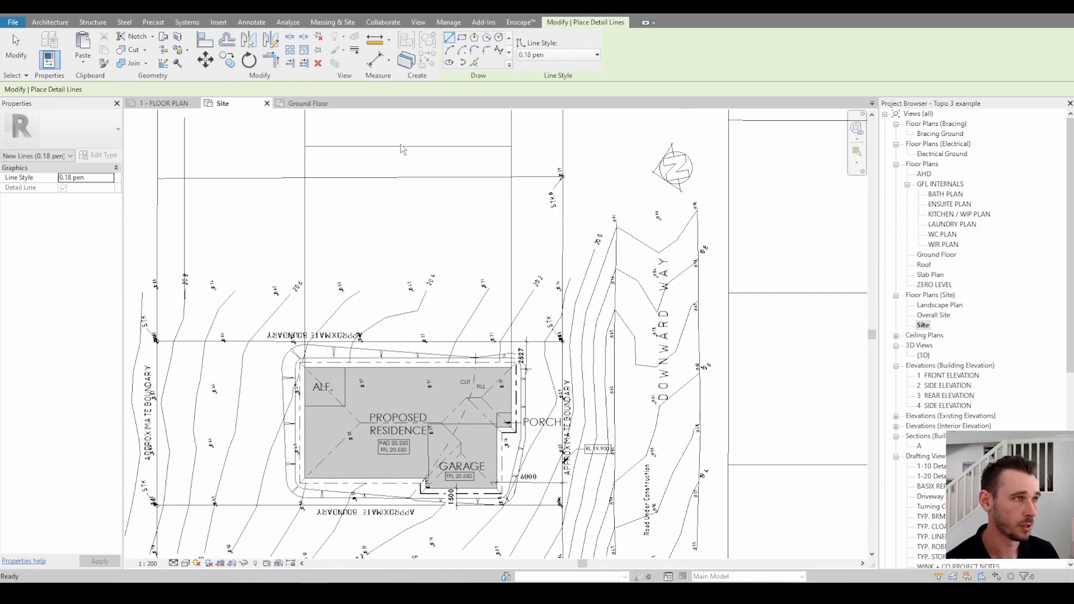
- Complete the vertical offset above the pad line and draw a horizontal line about 20 m long from it past the 20.8 contour projection
{"action": "key", "text": "Return"}
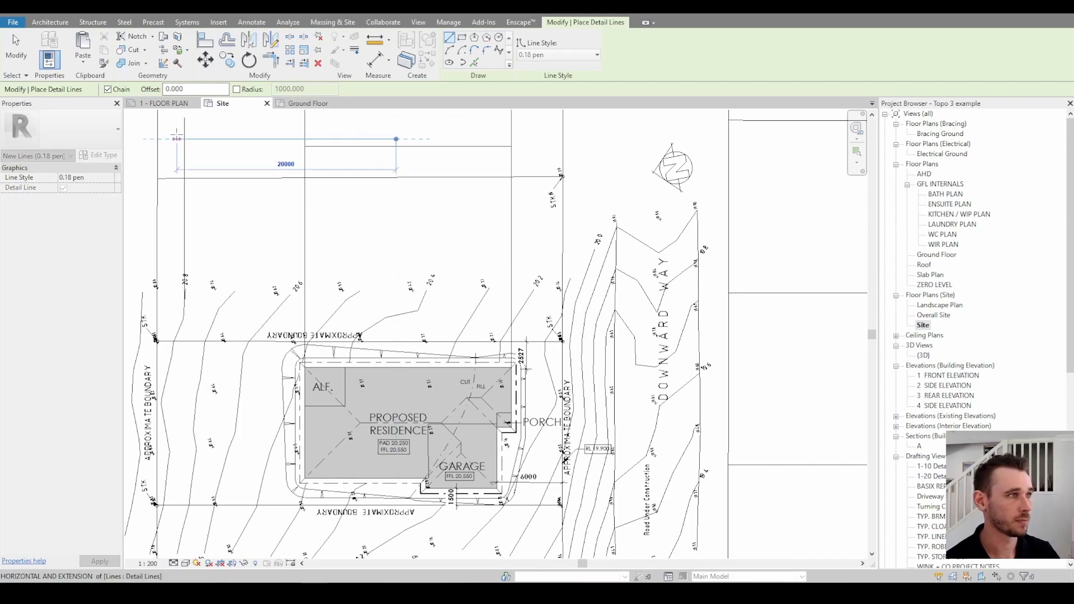
{"action": "left_click", "coordinate": [170, 138]}
{"action": "key", "text": "Escape"}
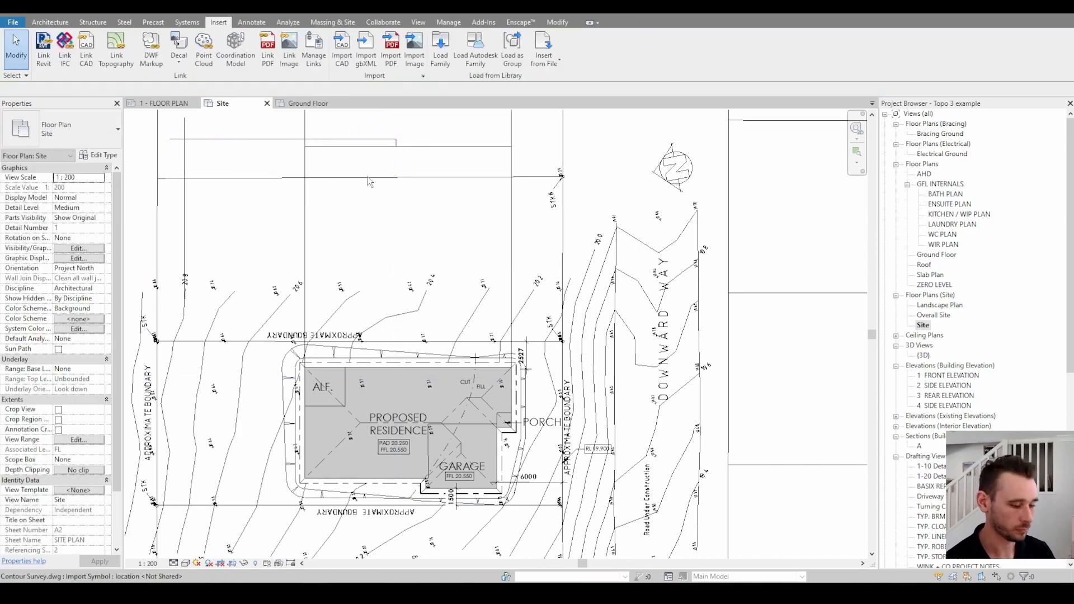
- Draw a short vertical offset down from the pad line and a horizontal detail line from its end past the lot's front boundary
{"action": "scroll", "coordinate": [554, 518], "scroll_direction": "up", "scroll_amount": 1}
{"action": "scroll", "coordinate": [550, 493], "scroll_direction": "down", "scroll_amount": 1}
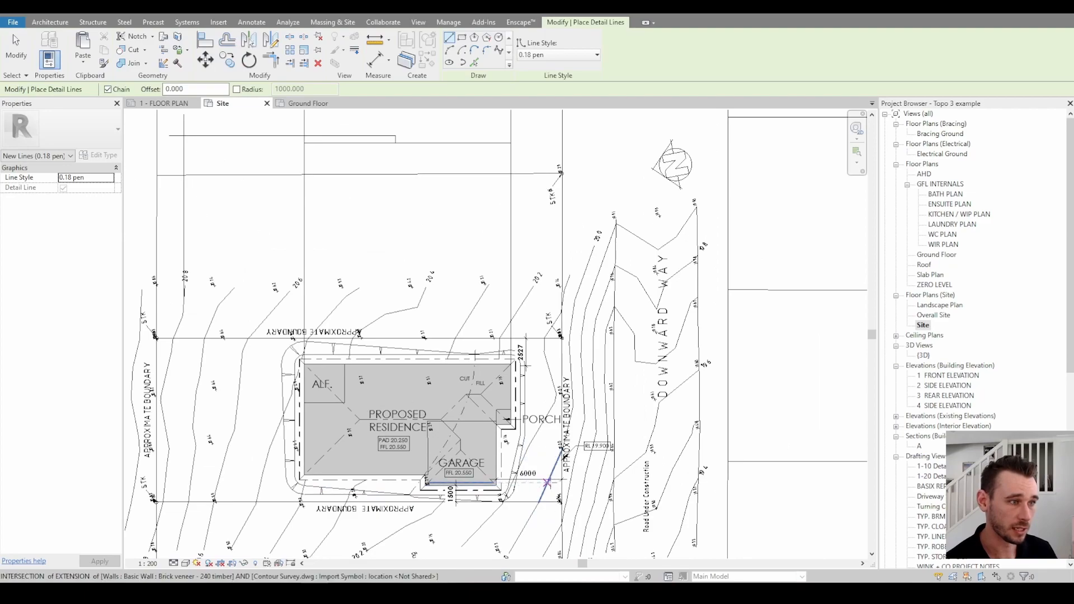
{"action": "left_click", "coordinate": [445, 143]}
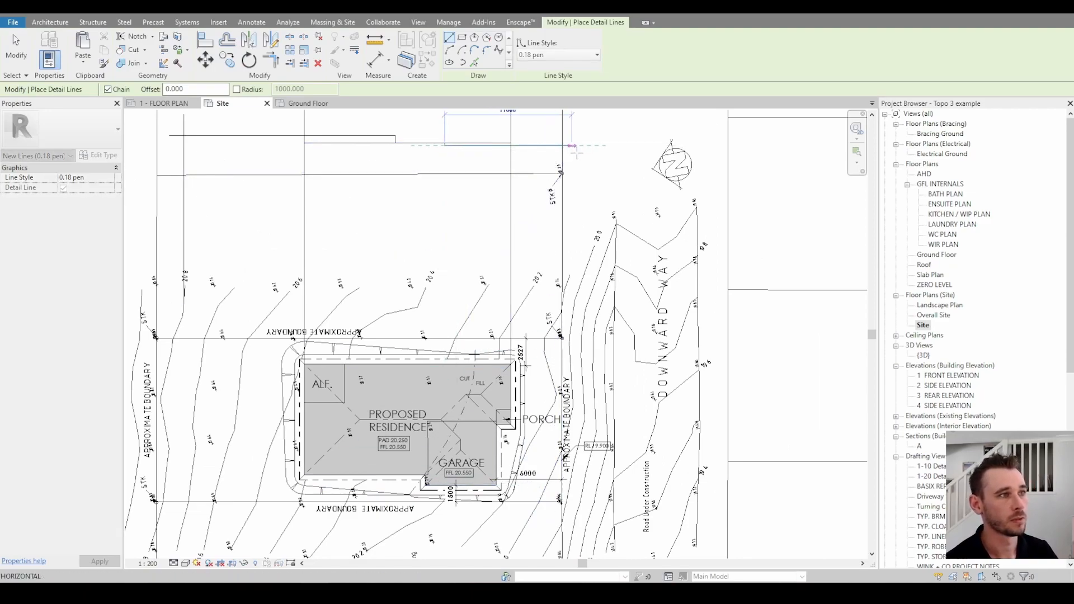
{"action": "left_click", "coordinate": [593, 145]}
{"action": "key", "text": "Escape"}
- Draw the sloping natural ground line, about 34.5 m long, from the front boundary level to the 20.8 contour projection's intersection
{"action": "left_click", "coordinate": [562, 146]}
{"action": "key", "text": "Escape"}
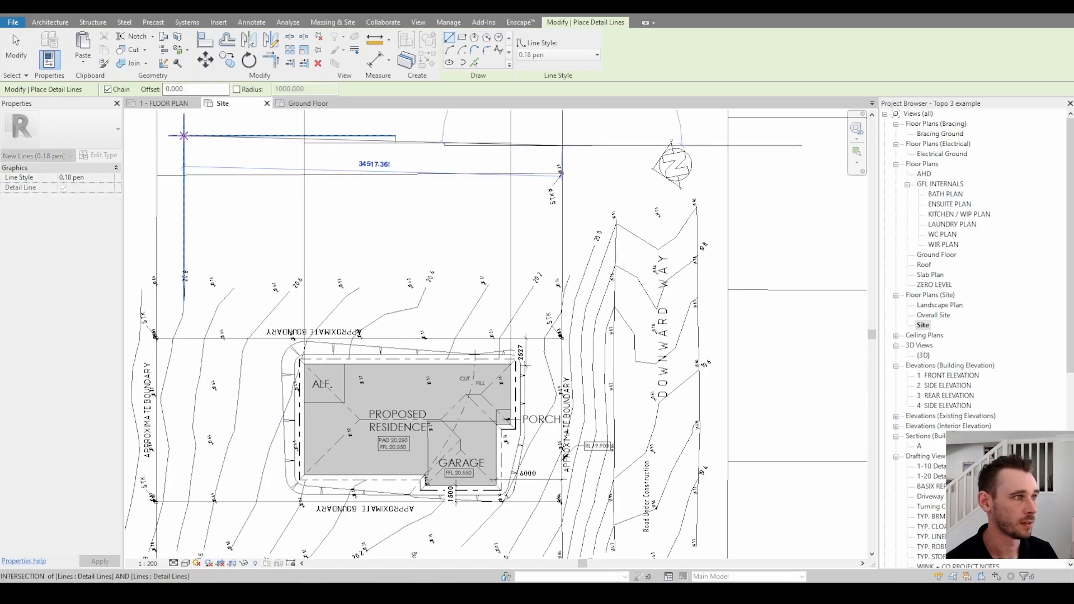
{"action": "key", "text": "Escape"}
- Delete the short vertical and horizontal offset construction lines around the pad line, keeping the sloping ground line
{"action": "scroll", "coordinate": [397, 138], "scroll_direction": "up", "scroll_amount": 1}
{"action": "scroll", "coordinate": [400, 137], "scroll_direction": "up", "scroll_amount": 1}
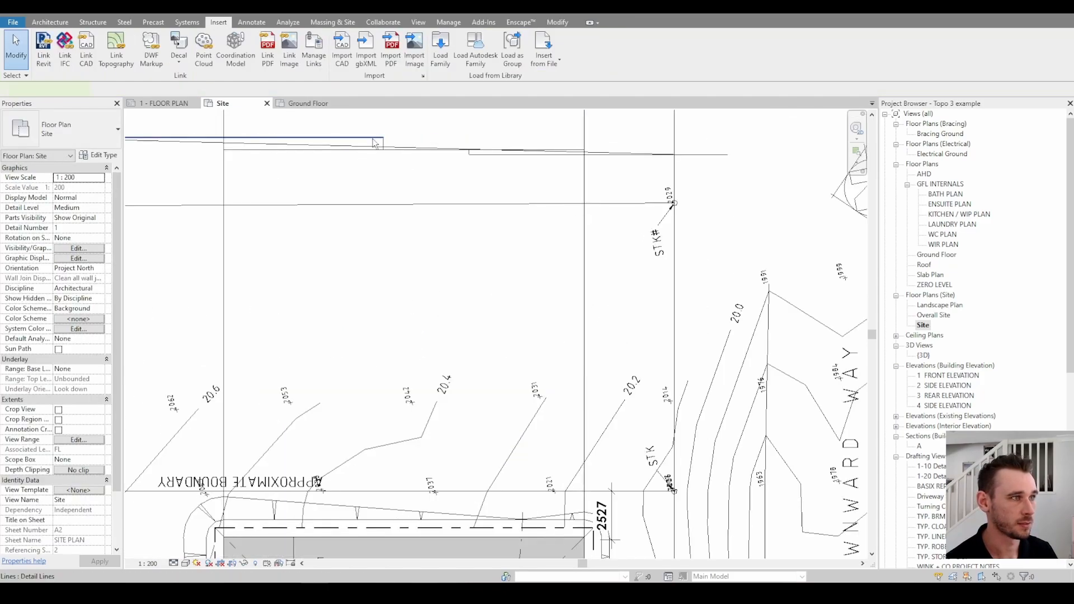
{"action": "left_click_drag", "start_coordinate": [461, 129], "coordinate": [504, 179]}
{"action": "key", "text": "Delete"}
{"action": "left_click", "coordinate": [600, 156]}
{"action": "key", "text": "Delete"}
{"action": "scroll", "coordinate": [498, 197], "scroll_direction": "down", "scroll_amount": 2}
{"action": "scroll", "coordinate": [478, 293], "scroll_direction": "up", "scroll_amount": 1}
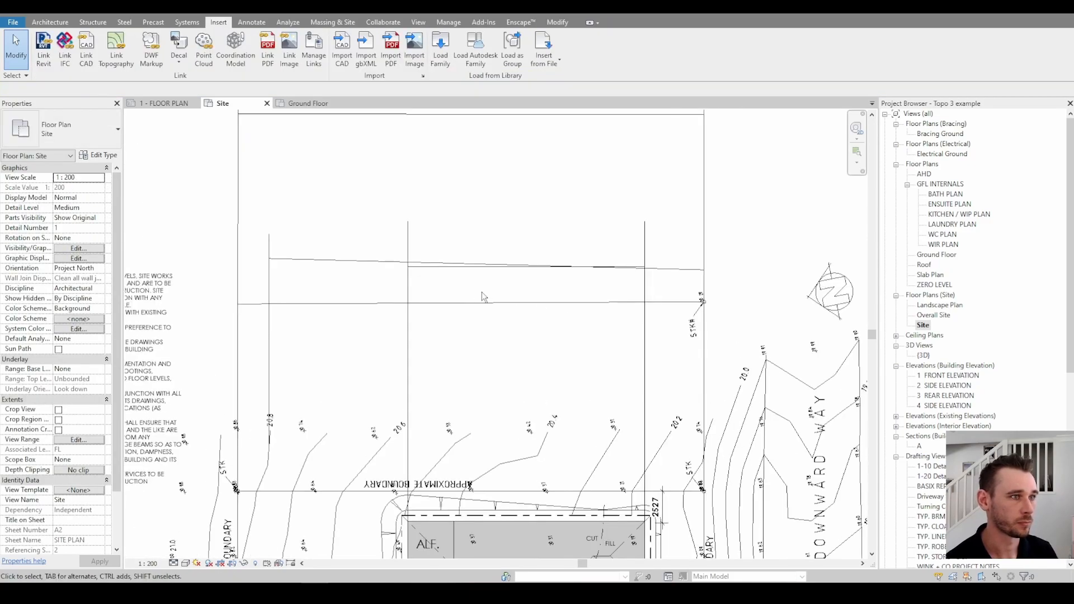
{"action": "scroll", "coordinate": [483, 253], "scroll_direction": "up", "scroll_amount": 1}
{"action": "left_click", "coordinate": [445, 277]}
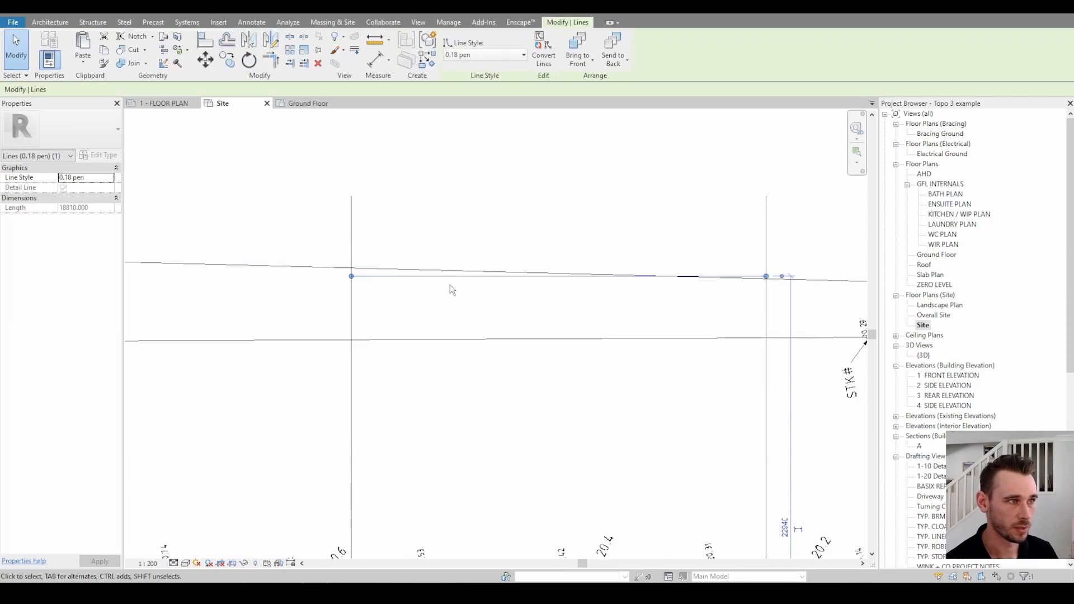
{"action": "left_click", "coordinate": [448, 299]}
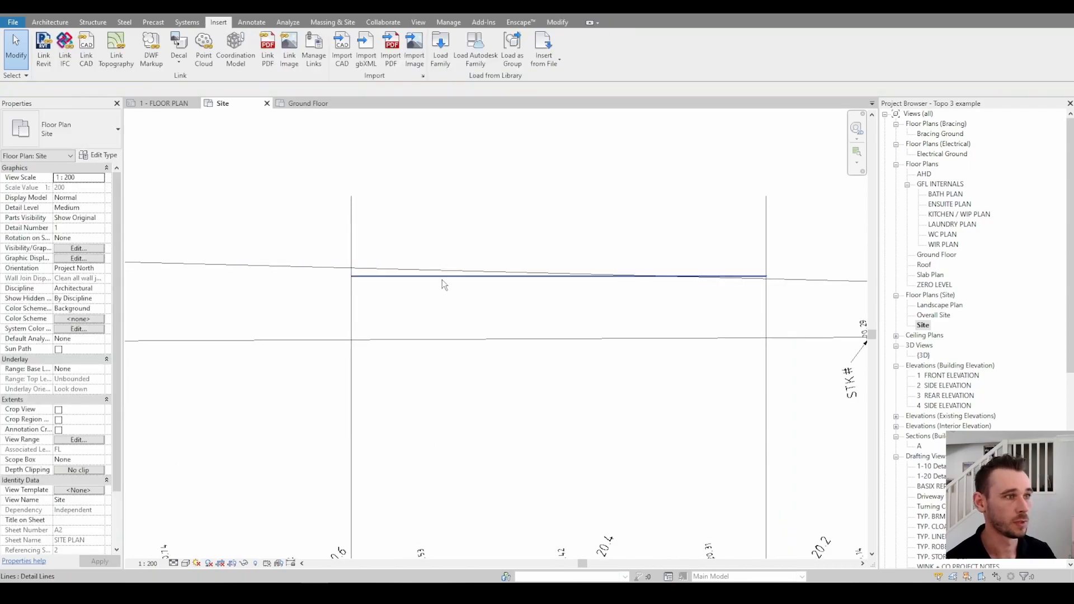
{"action": "left_click", "coordinate": [442, 277]}
{"action": "scroll", "coordinate": [442, 279], "scroll_direction": "down", "scroll_amount": 1}
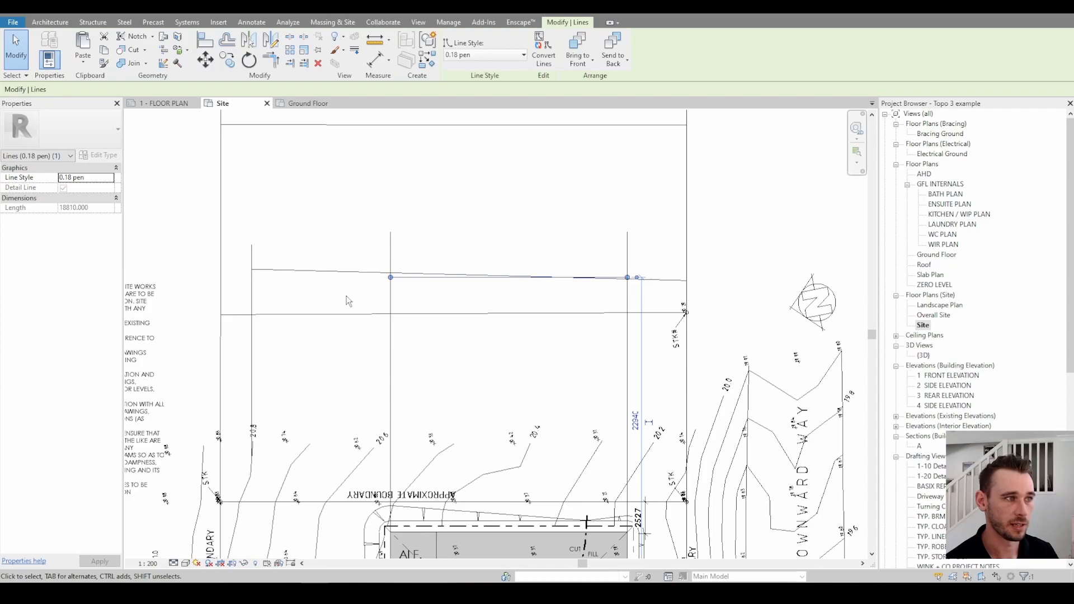
{"action": "left_click", "coordinate": [349, 301]}
- Draw vertical detail lines from the rear batter's inner and outer edges up past the section, the outer one about 27 m long
{"action": "key", "text": "d"}
{"action": "key", "text": "l"}
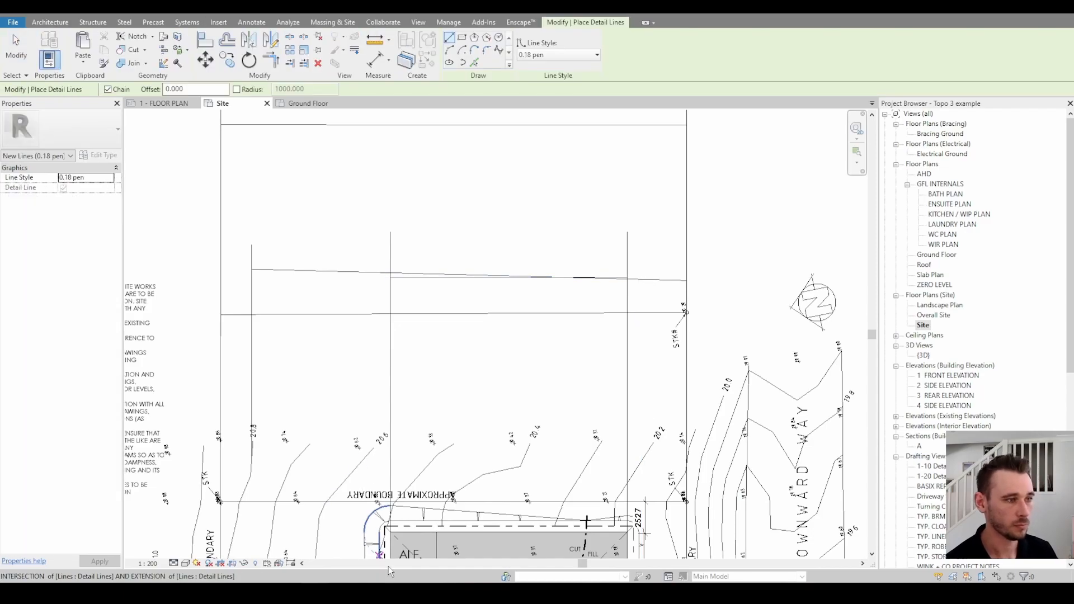
{"action": "left_click", "coordinate": [379, 551]}
{"action": "left_click", "coordinate": [380, 226]}
{"action": "key", "text": "Escape"}
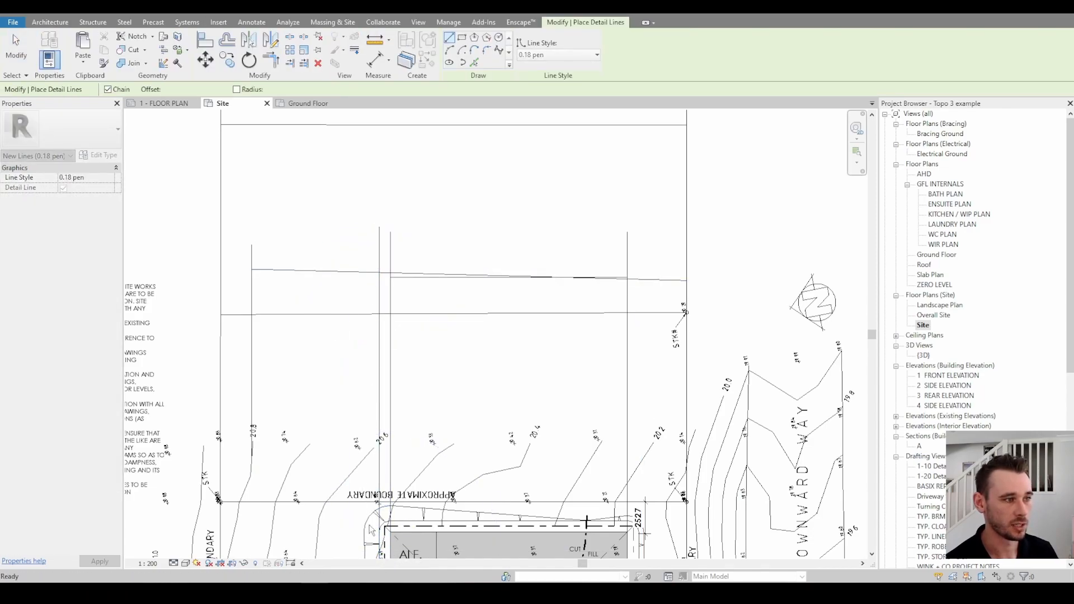
{"action": "left_click", "coordinate": [365, 557]}
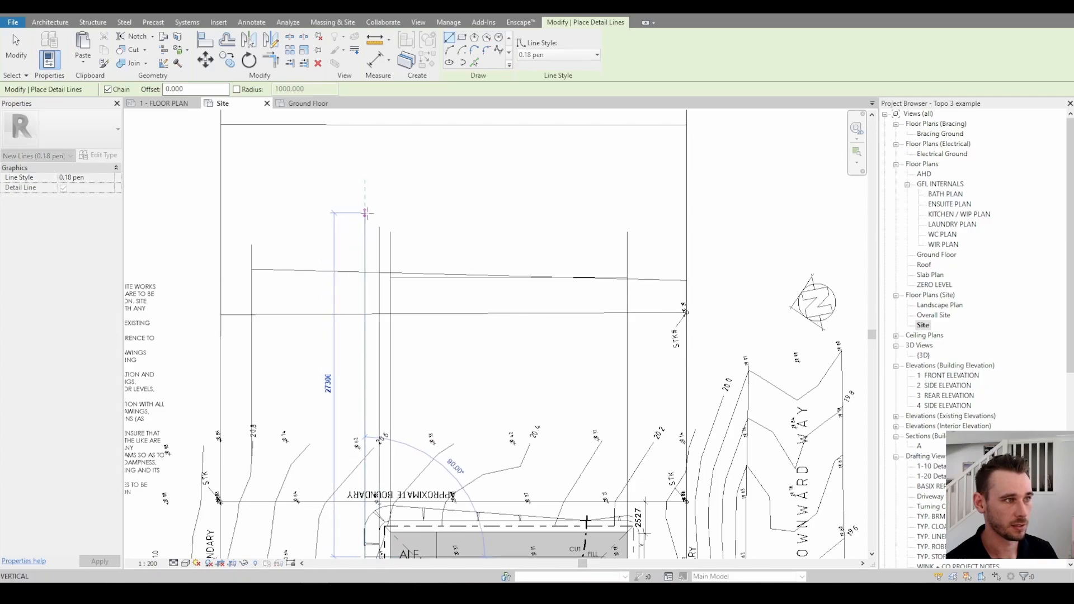
{"action": "key", "text": "Escape"}
{"action": "key", "text": "Escape"}
- Extend the rear end of the pad line to the vertical projection of the rear batter's inner edge
{"action": "scroll", "coordinate": [386, 302], "scroll_direction": "up", "scroll_amount": 5}
{"action": "left_click", "coordinate": [404, 276]}
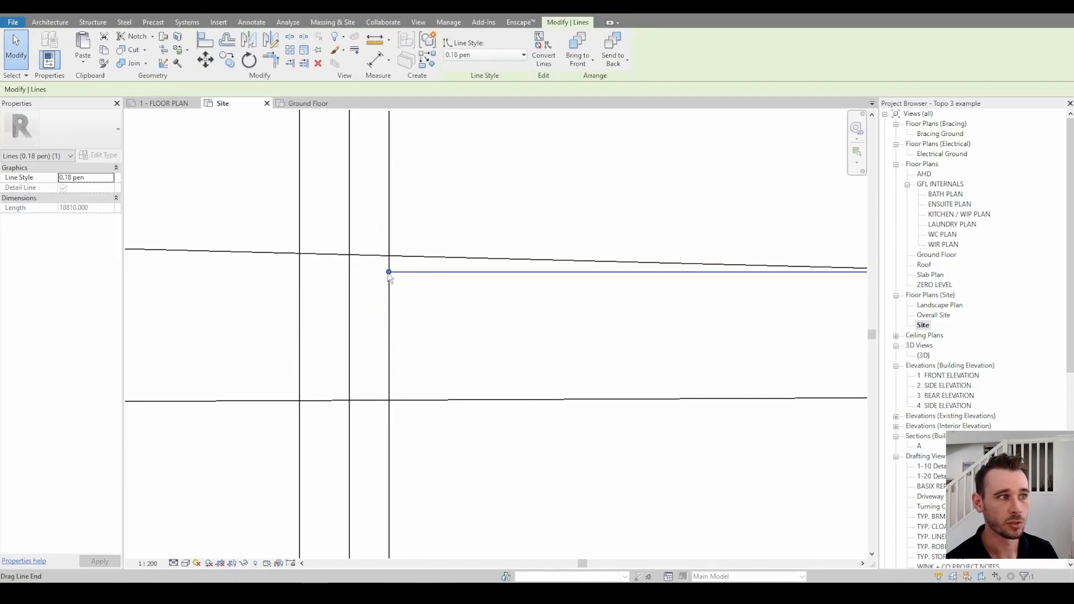
{"action": "left_click_drag", "start_coordinate": [390, 274], "coordinate": [349, 272]}
- Draw the rear batter slope, about 1.2 m long, from the pad line's end to where the outer projection meets the ground line
{"action": "key", "text": "l"}
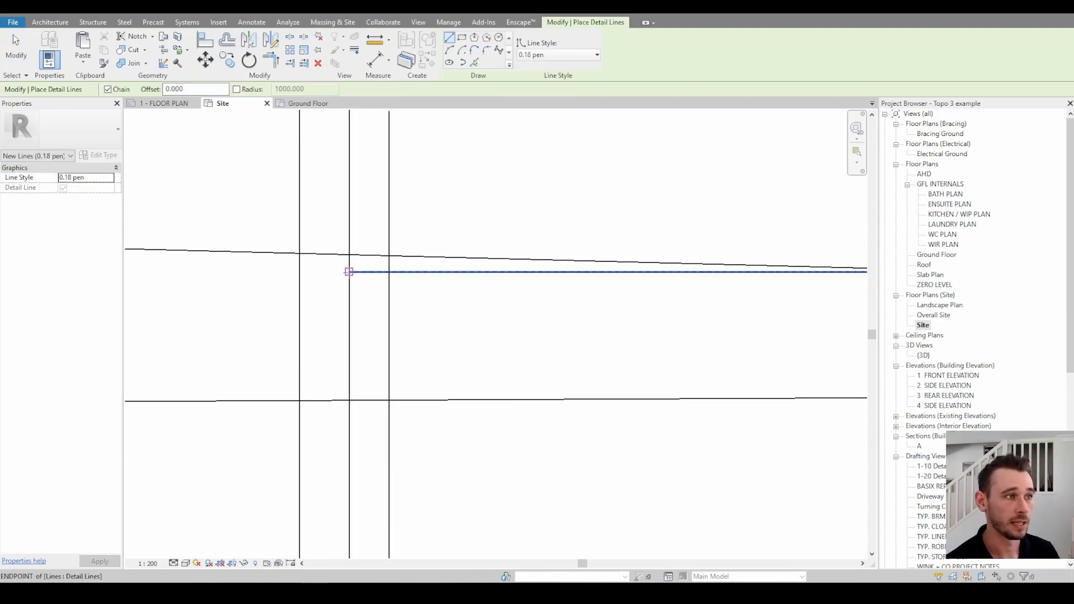
{"action": "left_click", "coordinate": [349, 272]}
{"action": "scroll", "coordinate": [349, 274], "scroll_direction": "up", "scroll_amount": 2}
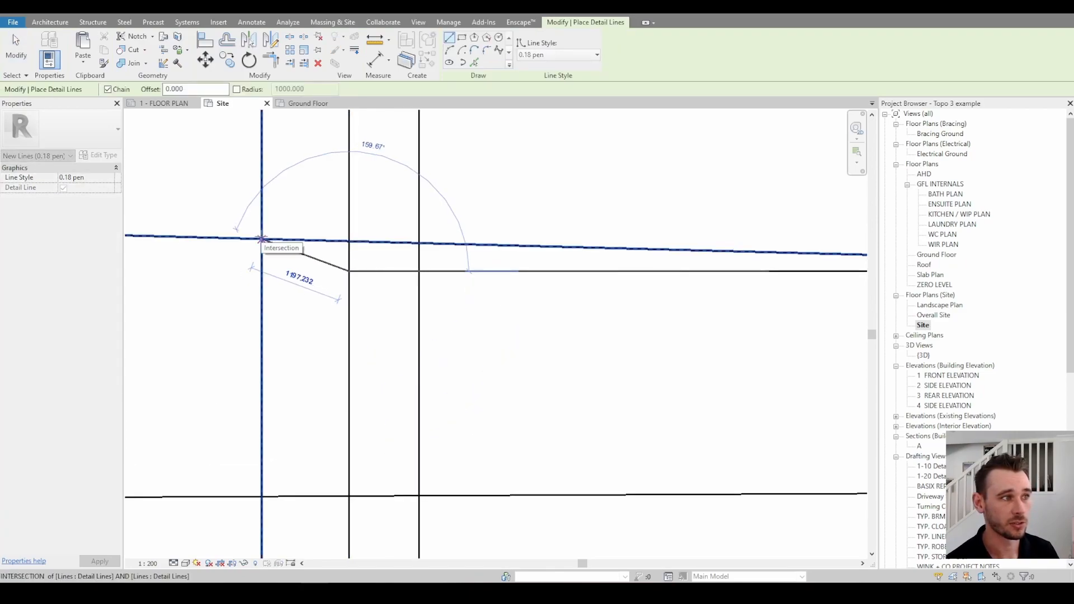
{"action": "left_click", "coordinate": [261, 239]}
{"action": "scroll", "coordinate": [438, 282], "scroll_direction": "down", "scroll_amount": 4}
{"action": "scroll", "coordinate": [451, 257], "scroll_direction": "up", "scroll_amount": 2}
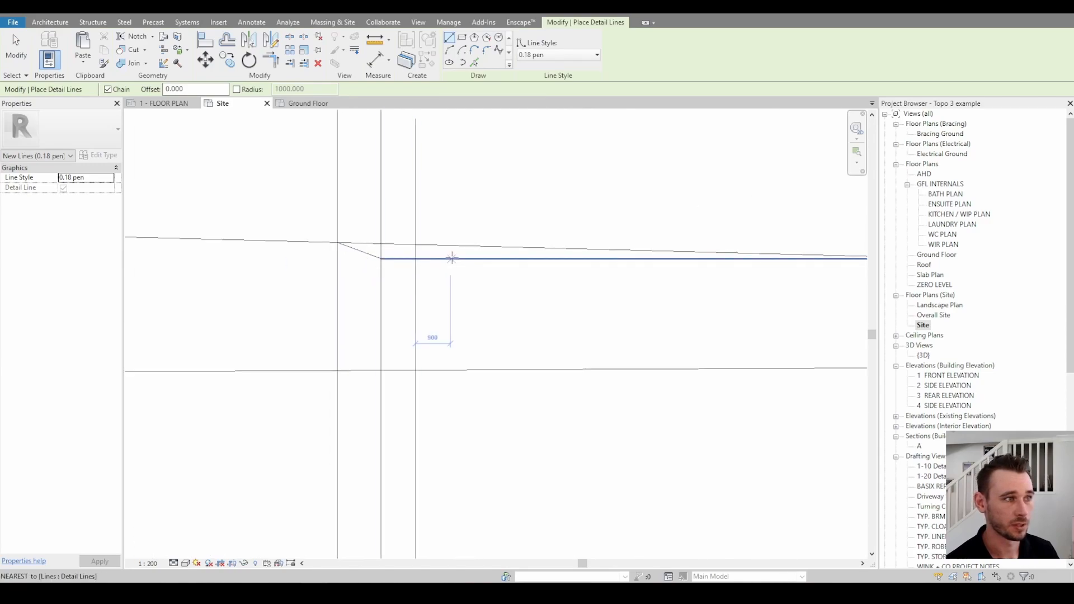
{"action": "key", "text": "Escape"}
{"action": "key", "text": "Escape"}
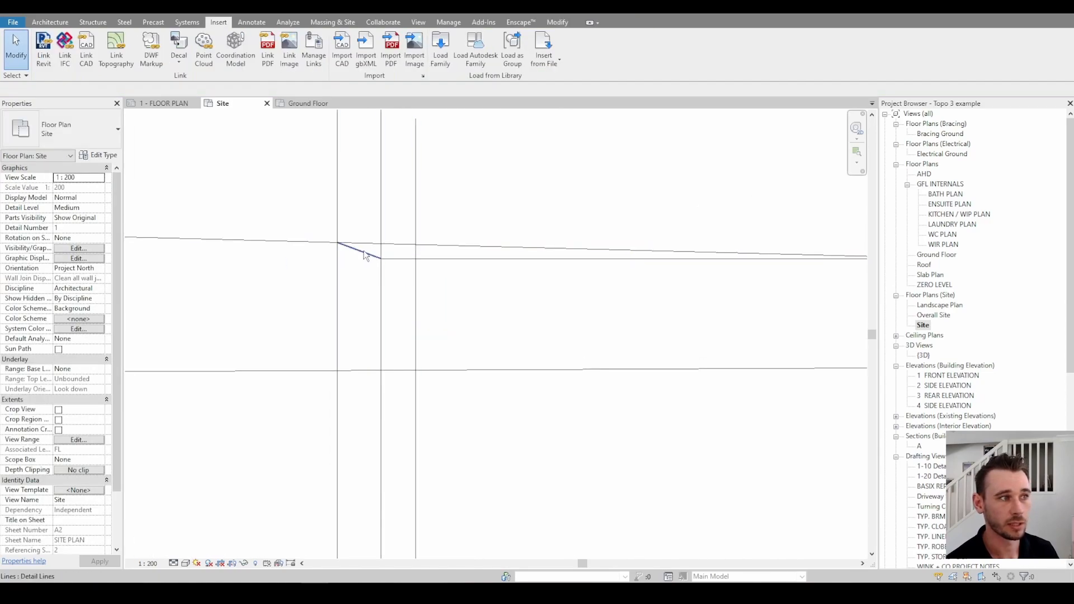
- Draw a vertical detail line from the front batter's inner edge up past the section above the lot
{"action": "scroll", "coordinate": [751, 353], "scroll_direction": "down", "scroll_amount": 2}
{"action": "middle_click_drag", "start_coordinate": [686, 326], "coordinate": [345, 203]}
{"action": "scroll", "coordinate": [480, 302], "scroll_direction": "down", "scroll_amount": 1}
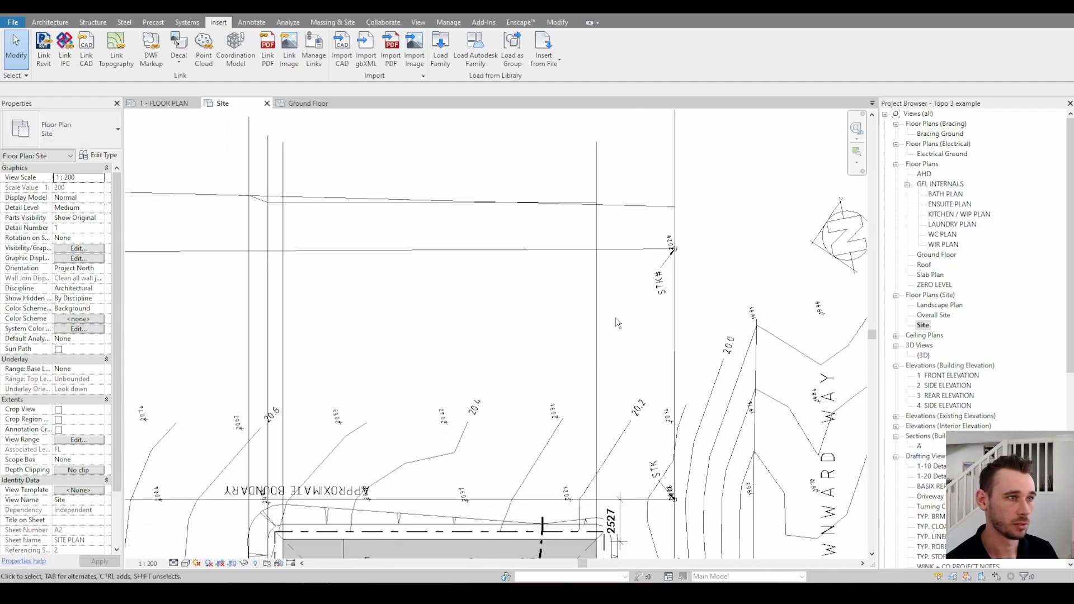
{"action": "scroll", "coordinate": [616, 323], "scroll_direction": "down", "scroll_amount": 2}
{"action": "key", "text": "d"}
{"action": "key", "text": "l"}
{"action": "left_click", "coordinate": [614, 446]}
{"action": "left_click", "coordinate": [627, 237]}
{"action": "key", "text": "Escape"}
{"action": "key", "text": "Escape"}
- Extend the front end of the pad line to the vertical projection of the front batter's inner edge
{"action": "scroll", "coordinate": [616, 232], "scroll_direction": "up", "scroll_amount": 5}
{"action": "left_click", "coordinate": [550, 325]}
{"action": "left_click_drag", "start_coordinate": [577, 324], "coordinate": [612, 323]}
{"action": "scroll", "coordinate": [612, 322], "scroll_direction": "up", "scroll_amount": 2}
{"action": "scroll", "coordinate": [647, 362], "scroll_direction": "down", "scroll_amount": 5}
{"action": "middle_click_drag", "start_coordinate": [675, 442], "coordinate": [656, 224]}
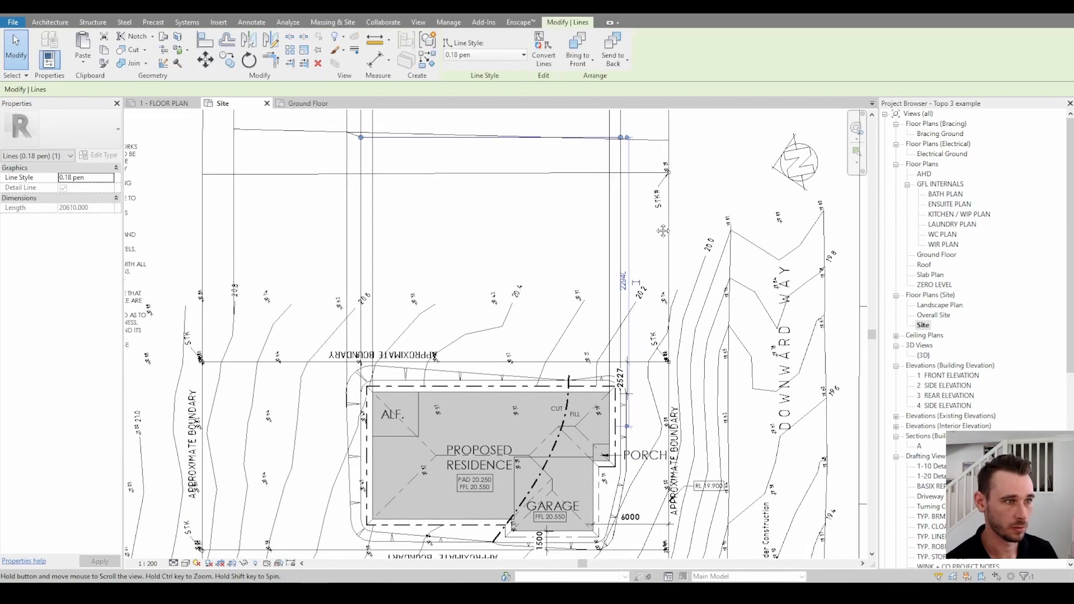
{"action": "key", "text": "Escape"}
- Project a vertical detail line from the front batter's outer edge up past the sloping ground line
{"action": "key", "text": "d"}
{"action": "key", "text": "l"}
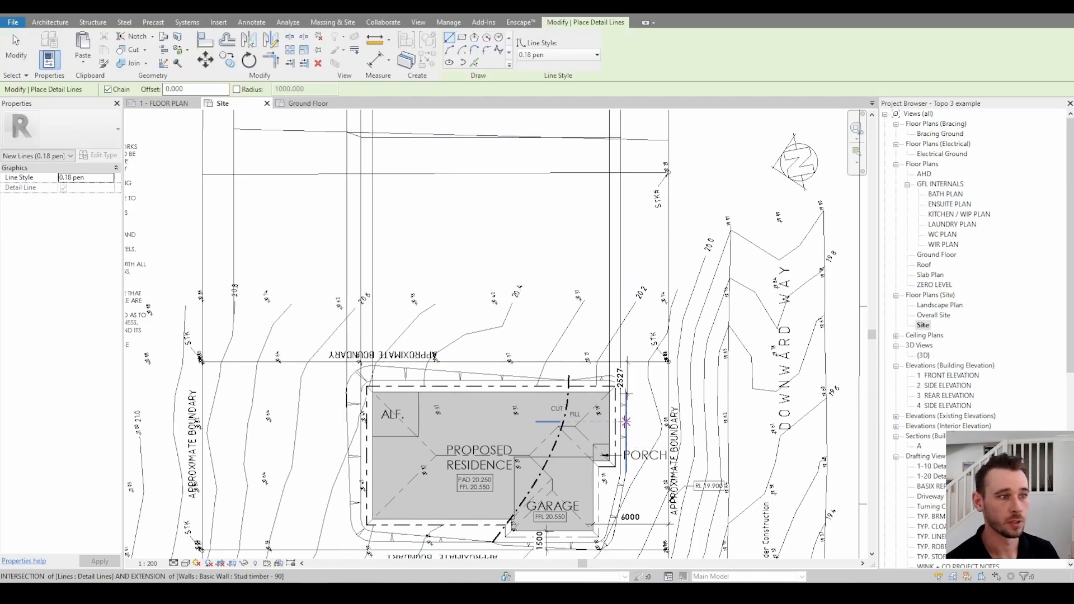
{"action": "left_click", "coordinate": [596, 419]}
{"action": "left_click", "coordinate": [626, 114]}
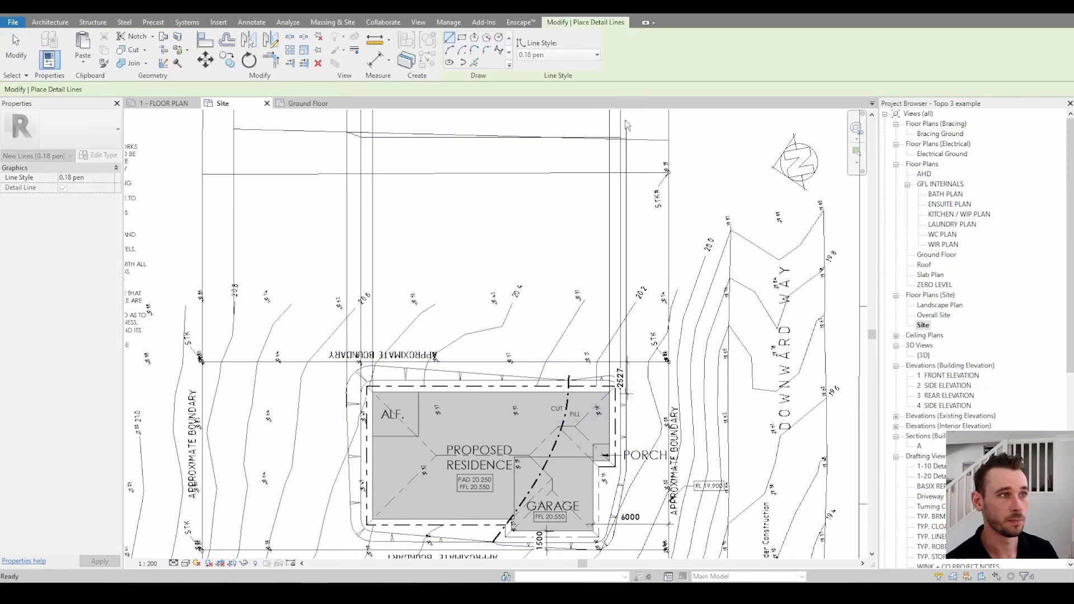
{"action": "key", "text": "Escape"}
- Draw the front batter slope from the pad line's end to the ground line at the outer front projection
{"action": "scroll", "coordinate": [622, 141], "scroll_direction": "up", "scroll_amount": 6}
{"action": "left_click", "coordinate": [612, 129]}
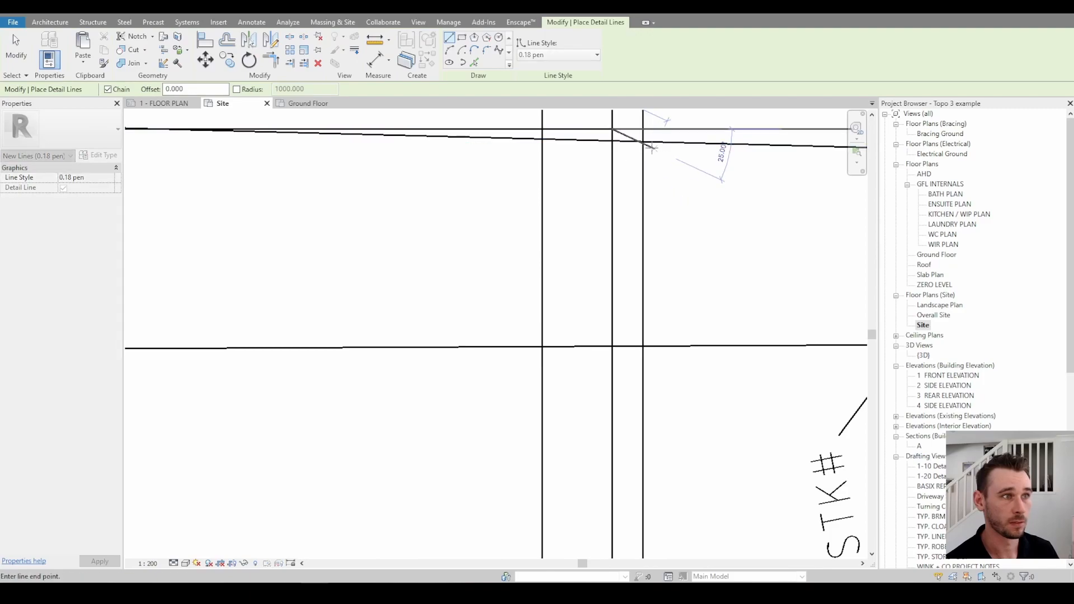
{"action": "left_click", "coordinate": [643, 142]}
{"action": "key", "text": "Escape"}
{"action": "scroll", "coordinate": [625, 190], "scroll_direction": "down", "scroll_amount": 1}
{"action": "scroll", "coordinate": [625, 190], "scroll_direction": "down", "scroll_amount": 1}
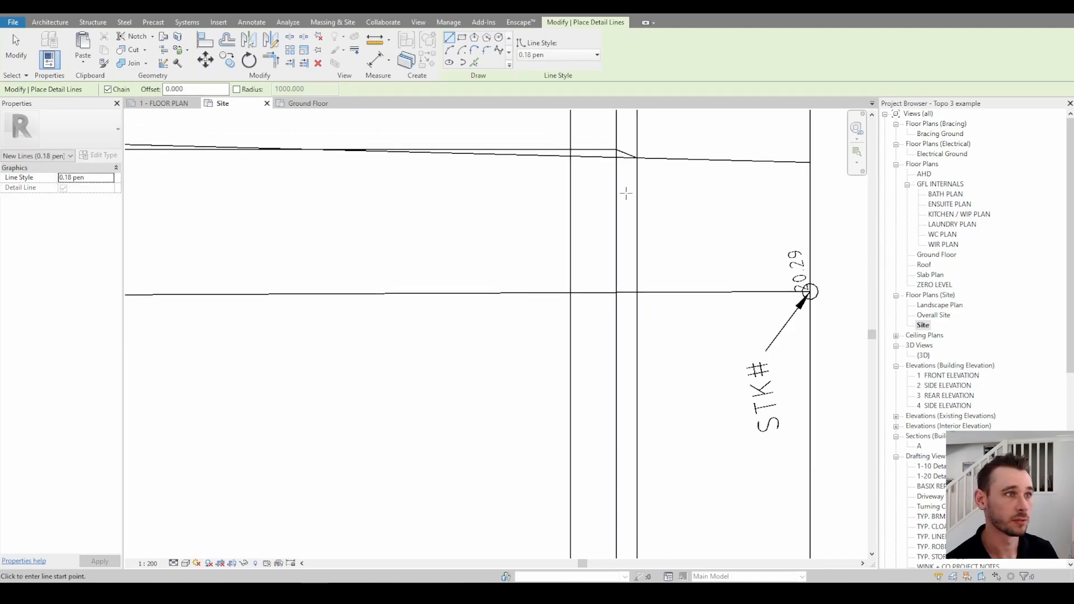
{"action": "middle_click_drag", "start_coordinate": [705, 271], "coordinate": [800, 448]}
{"action": "key", "text": "Escape"}
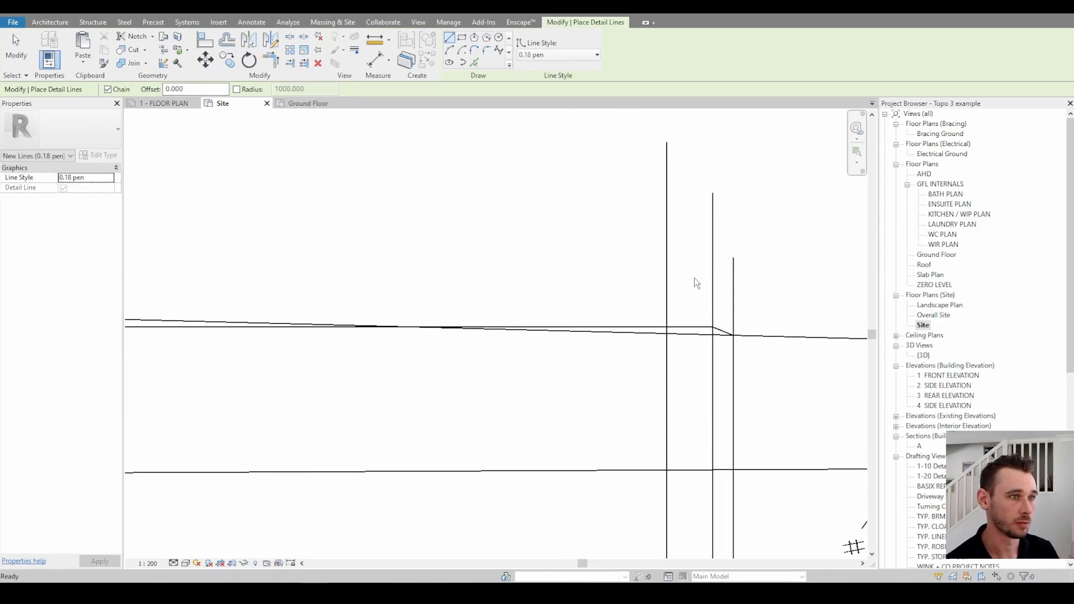
- Delete the vertical projection lines of the batter edges and residence walls, leaving only the section profile lines
{"action": "left_click_drag", "start_coordinate": [746, 297], "coordinate": [690, 294]}
{"action": "scroll", "coordinate": [690, 295], "scroll_direction": "down", "scroll_amount": 2}
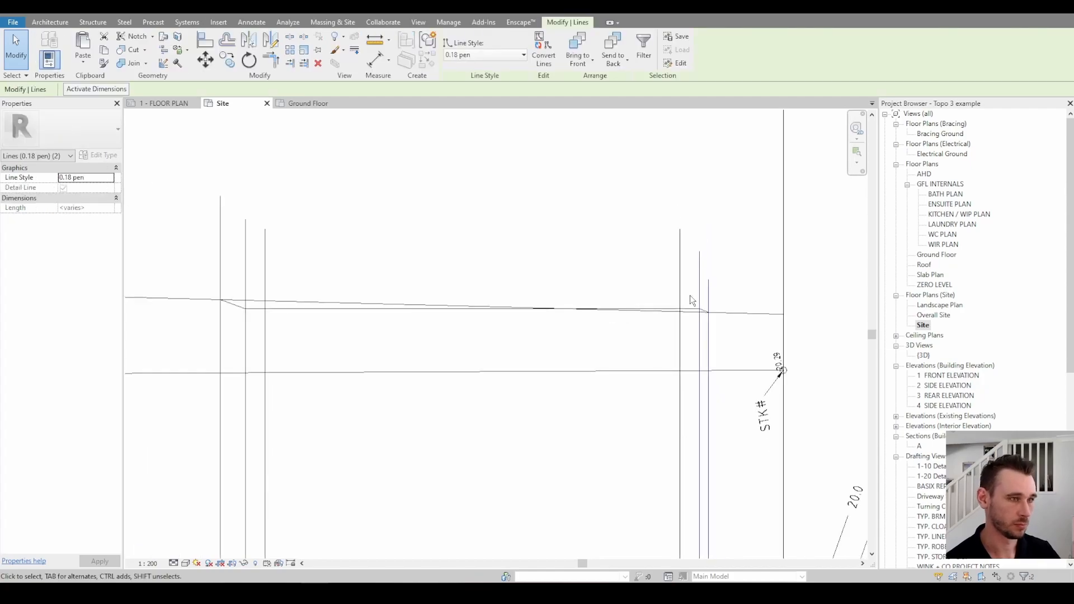
{"action": "key", "text": "Delete"}
{"action": "left_click_drag", "start_coordinate": [330, 252], "coordinate": [180, 264]}
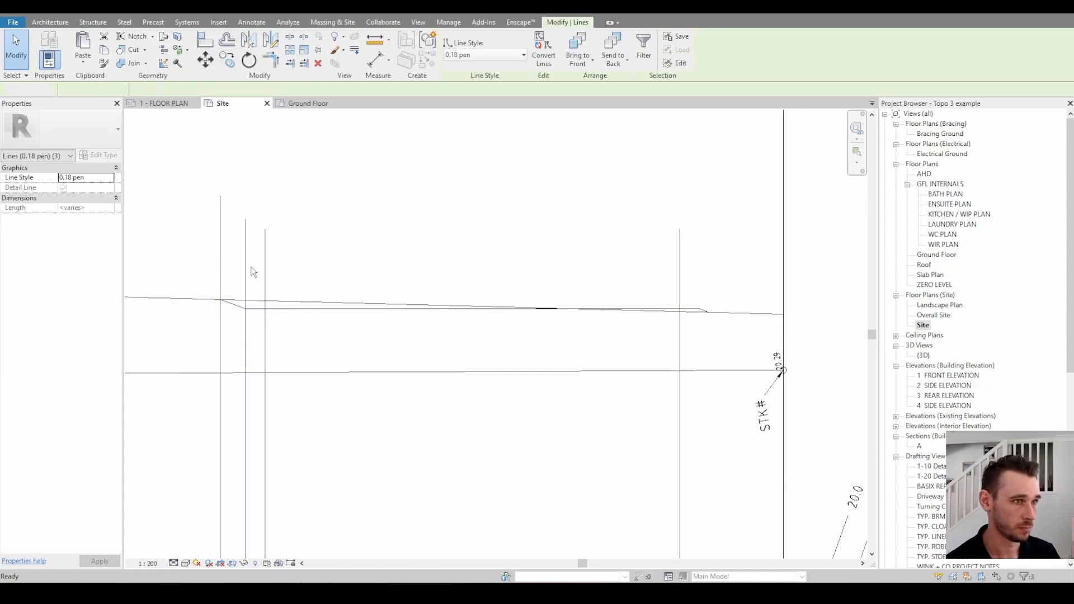
{"action": "key", "text": "Delete"}
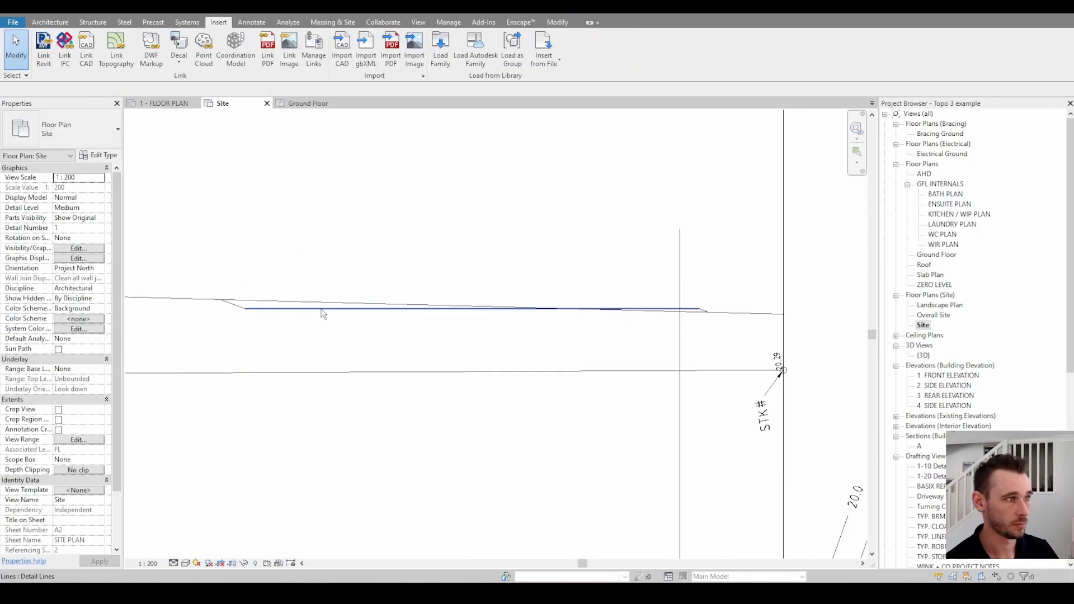
{"action": "left_click", "coordinate": [679, 271]}
{"action": "key", "text": "Delete"}
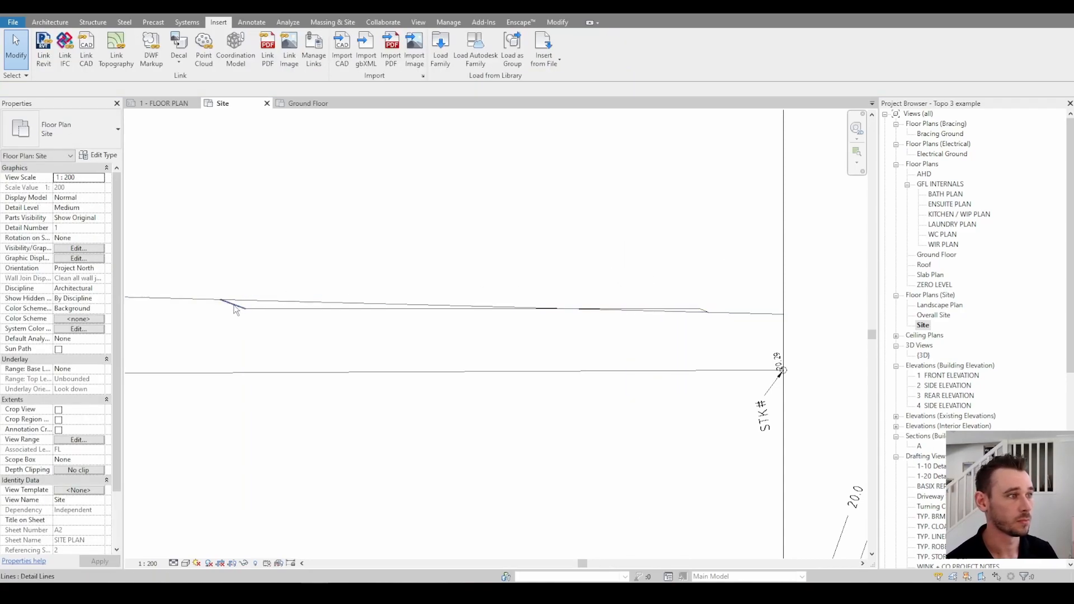
- Split the sloping ground line over the pad and trim both parts back to the rear and front batter slopes
{"action": "left_click", "coordinate": [264, 302]}
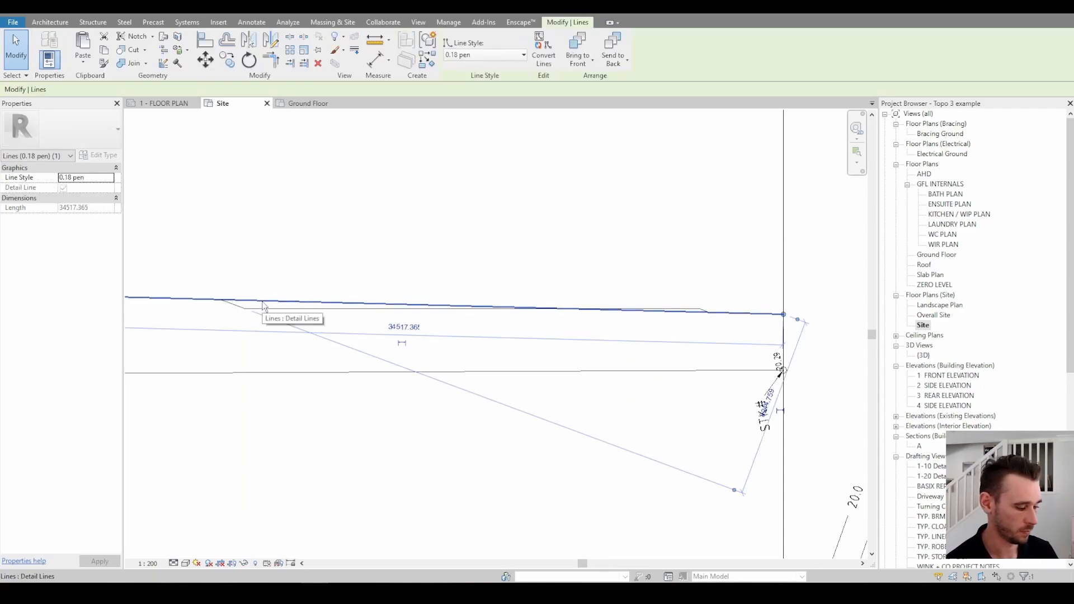
{"action": "key", "text": "s"}
{"action": "key", "text": "l"}
{"action": "left_click", "coordinate": [304, 302]}
{"action": "key", "text": "t"}
{"action": "key", "text": "r"}
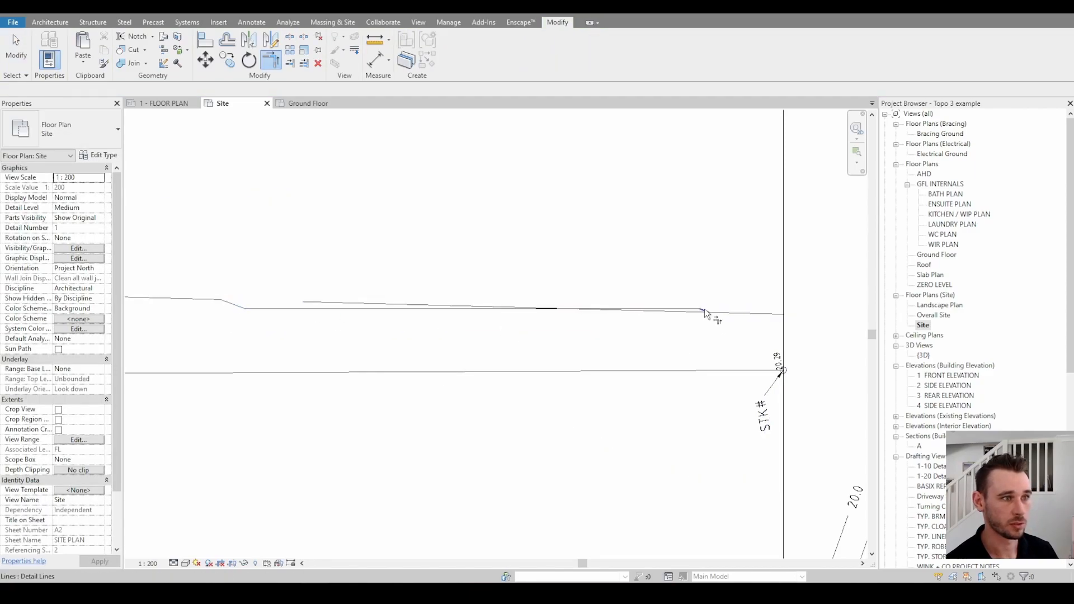
{"action": "key", "text": "Escape"}
- Set the line style of the five section profile lines to GROUND
{"action": "left_click_drag", "start_coordinate": [752, 289], "coordinate": [169, 323]}
{"action": "left_click", "coordinate": [493, 55]}
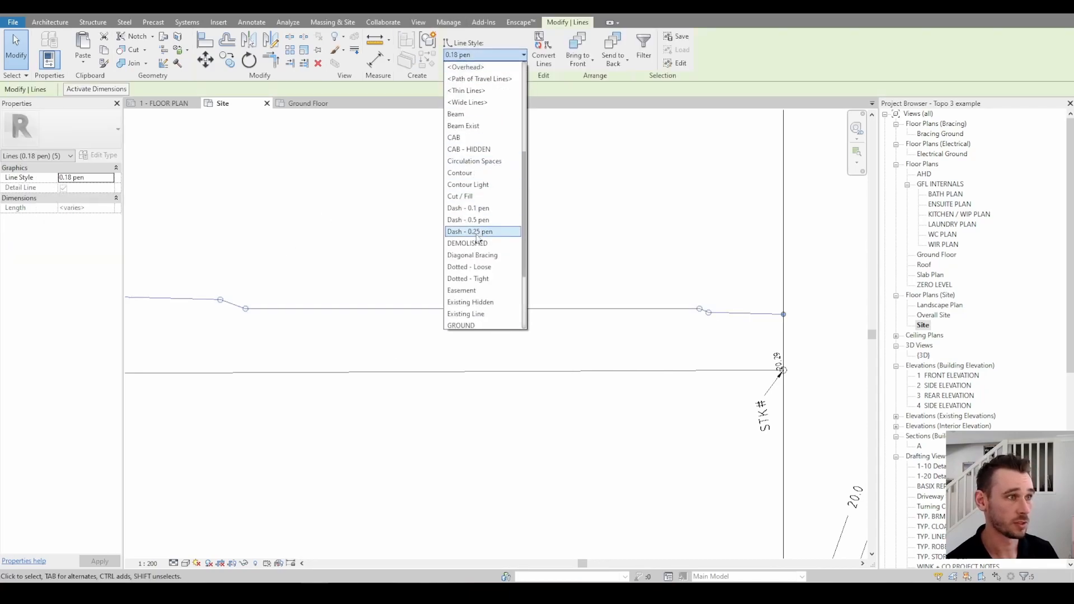
{"action": "left_click", "coordinate": [469, 325]}
{"action": "left_click", "coordinate": [515, 230]}
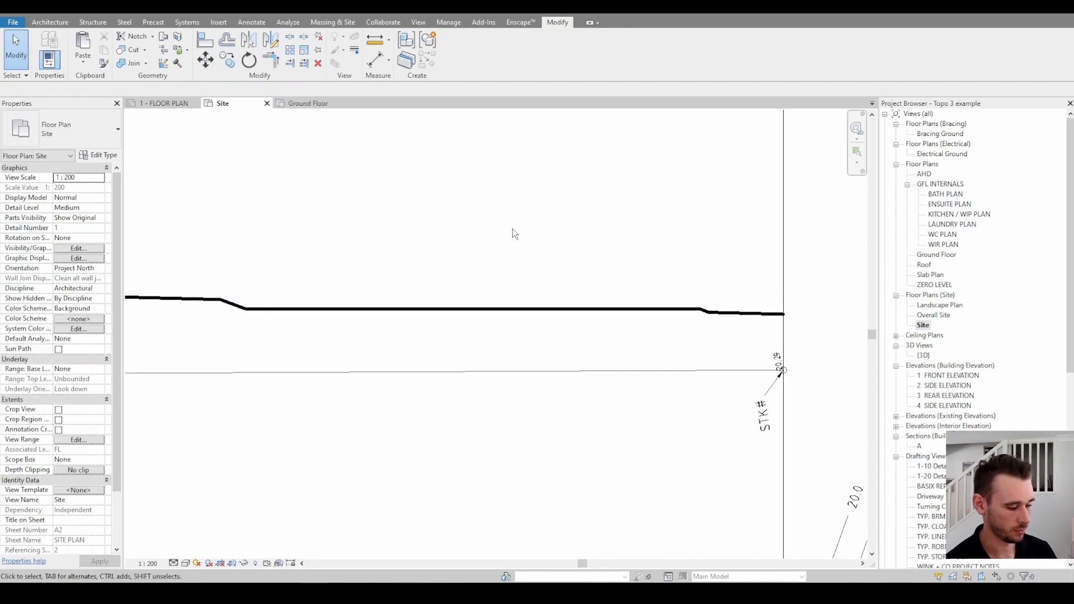
- Draw a Dash - 0.1 pen detail line for the natural ground across the pad, from the front batter's outer end to the rear batter's top
{"action": "key", "text": "d"}
{"action": "key", "text": "l"}
{"action": "left_click", "coordinate": [559, 55]}
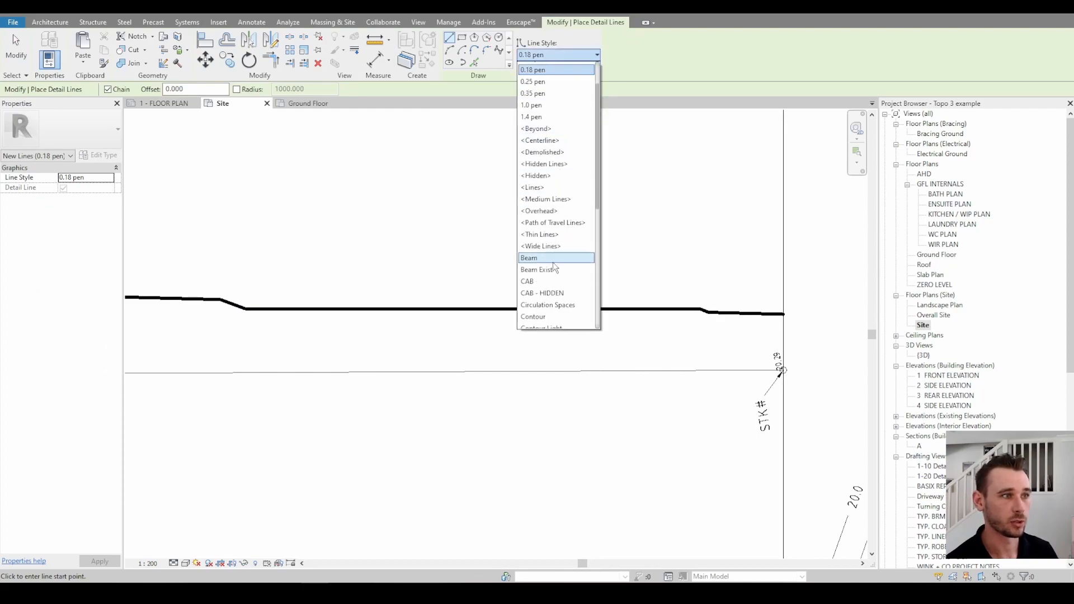
{"action": "scroll", "coordinate": [552, 257], "scroll_direction": "down", "scroll_amount": 1}
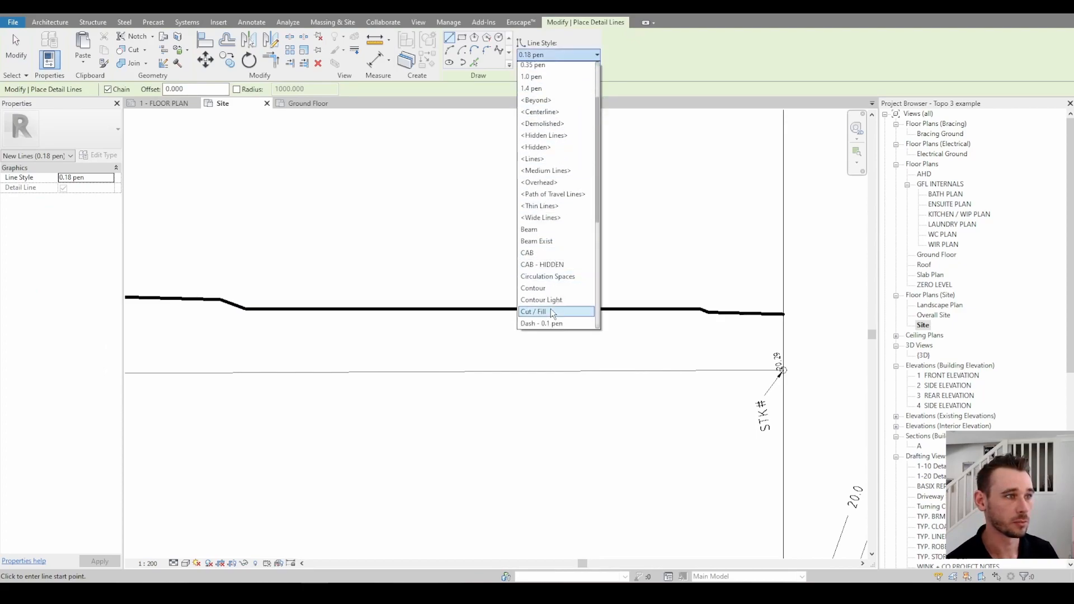
{"action": "left_click", "coordinate": [541, 324]}
{"action": "left_click", "coordinate": [708, 312]}
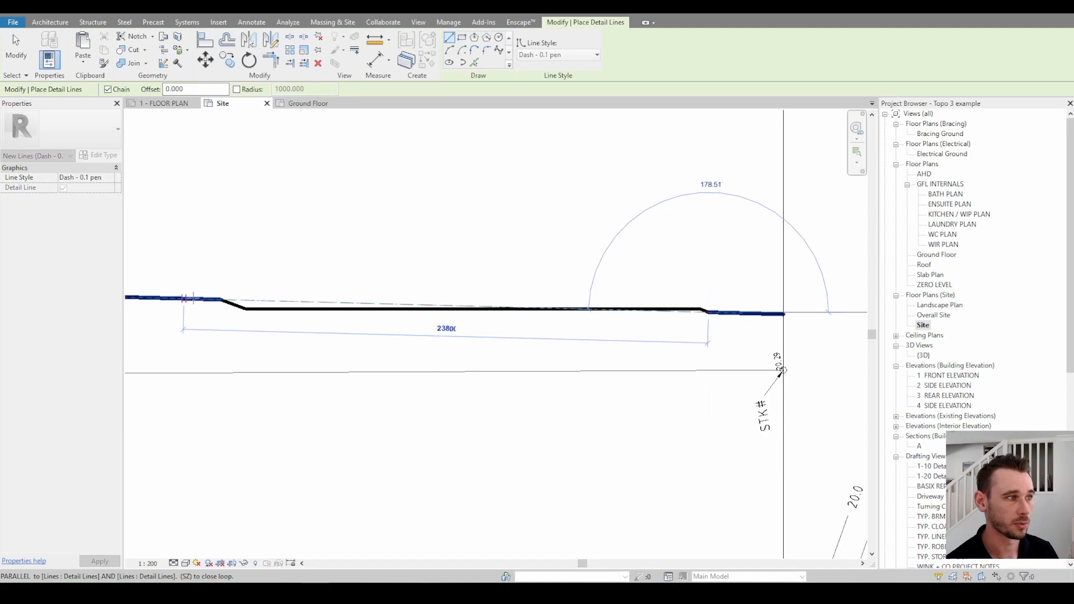
{"action": "left_click", "coordinate": [221, 299]}
{"action": "key", "text": "Escape"}
{"action": "key", "text": "Escape"}
{"action": "middle_click_drag", "start_coordinate": [419, 342], "coordinate": [433, 339]}
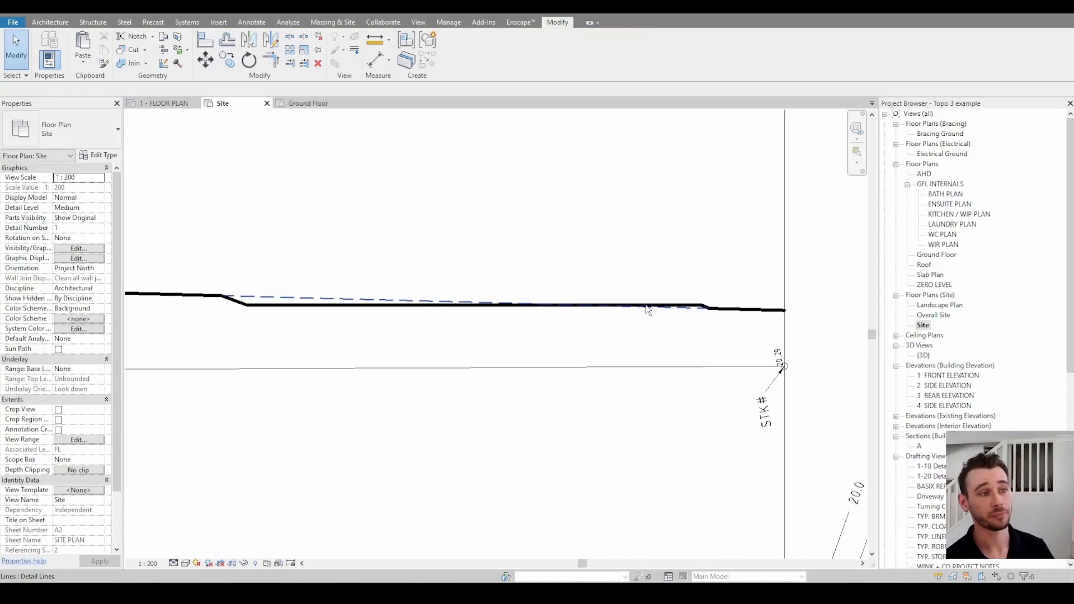
- Examine the proposed residence with its batter banks, cut/fill line and pad levels on the site plan
{"action": "scroll", "coordinate": [591, 382], "scroll_direction": "down", "scroll_amount": 2}
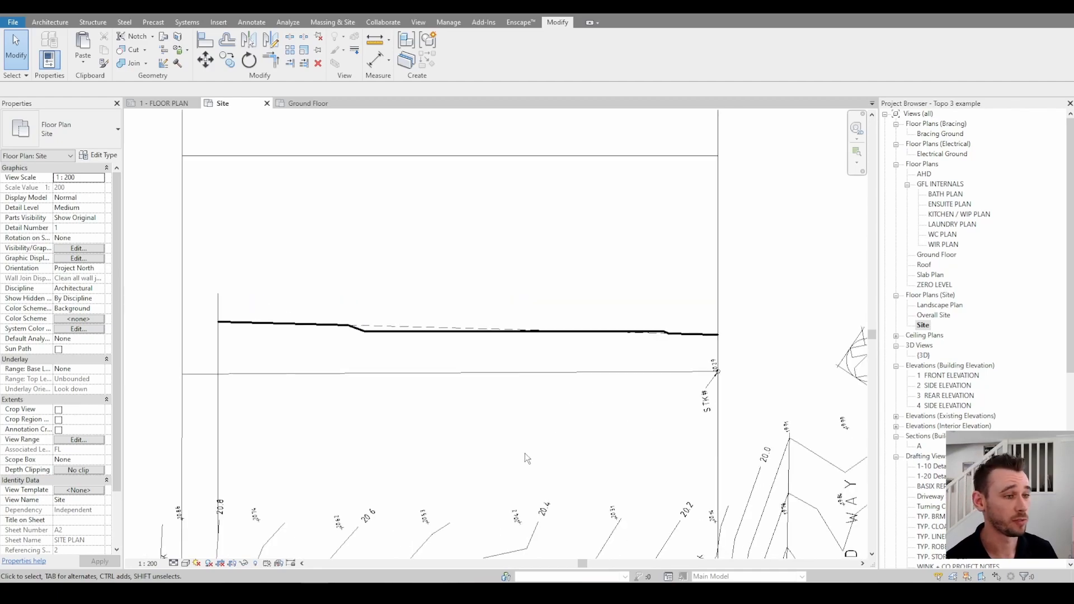
{"action": "middle_click_drag", "start_coordinate": [525, 454], "coordinate": [600, 209]}
{"action": "left_click", "coordinate": [639, 342]}
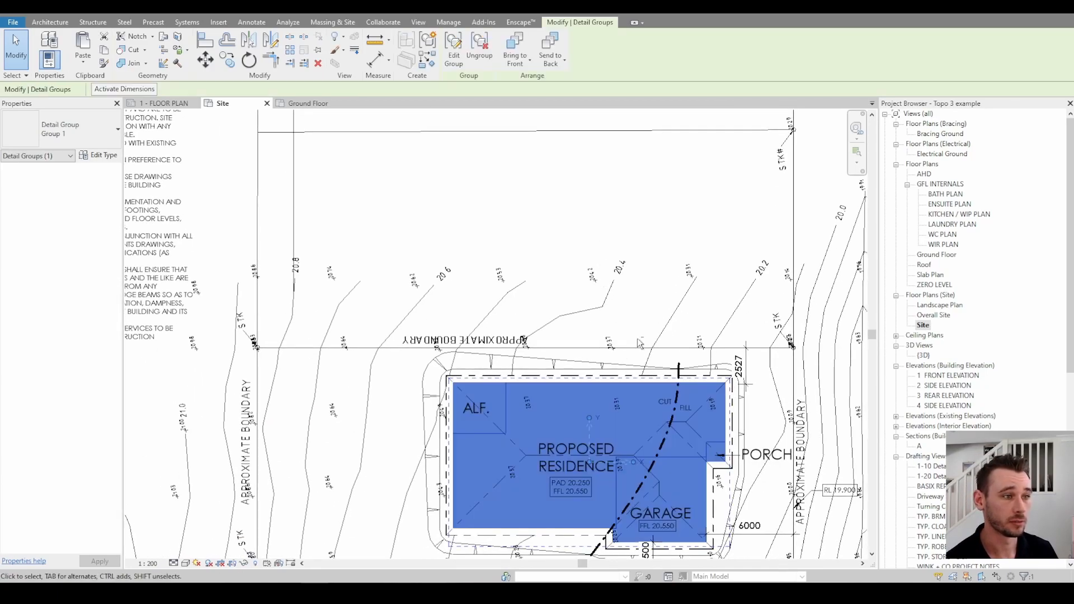
{"action": "middle_click_drag", "start_coordinate": [637, 339], "coordinate": [597, 213]}
{"action": "left_click", "coordinate": [597, 214]}
{"action": "middle_click_drag", "start_coordinate": [668, 298], "coordinate": [648, 278]}
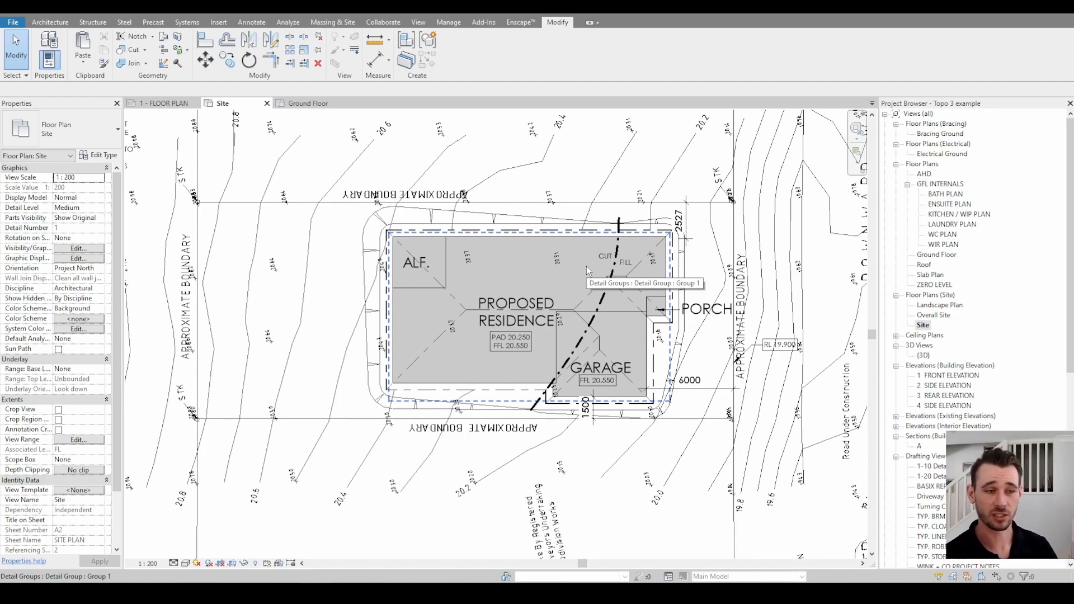
{"action": "scroll", "coordinate": [423, 226], "scroll_direction": "up", "scroll_amount": 1}
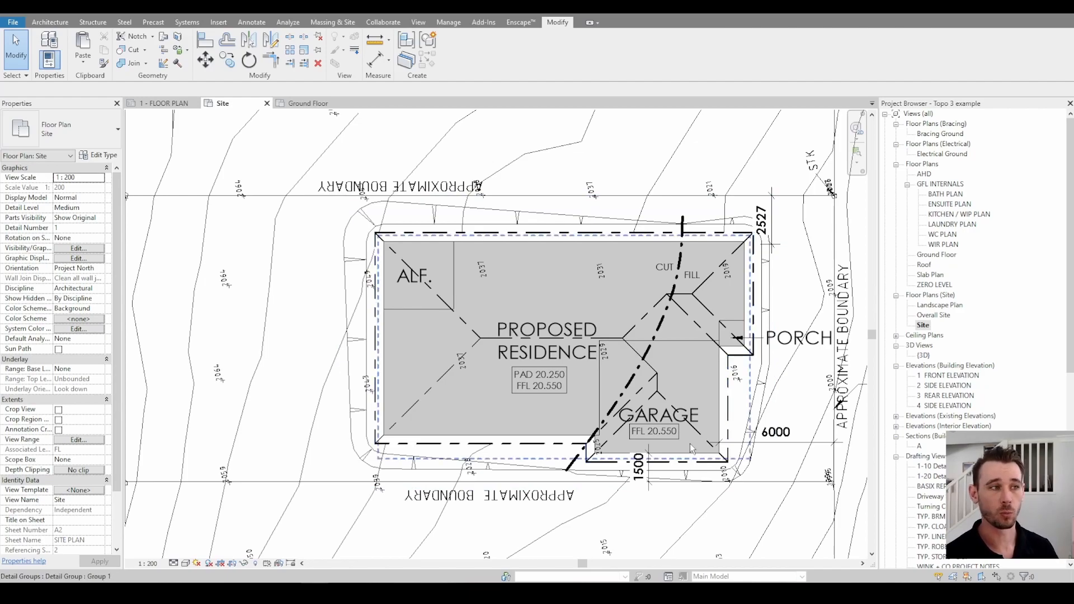
{"action": "scroll", "coordinate": [411, 245], "scroll_direction": "up", "scroll_amount": 1}
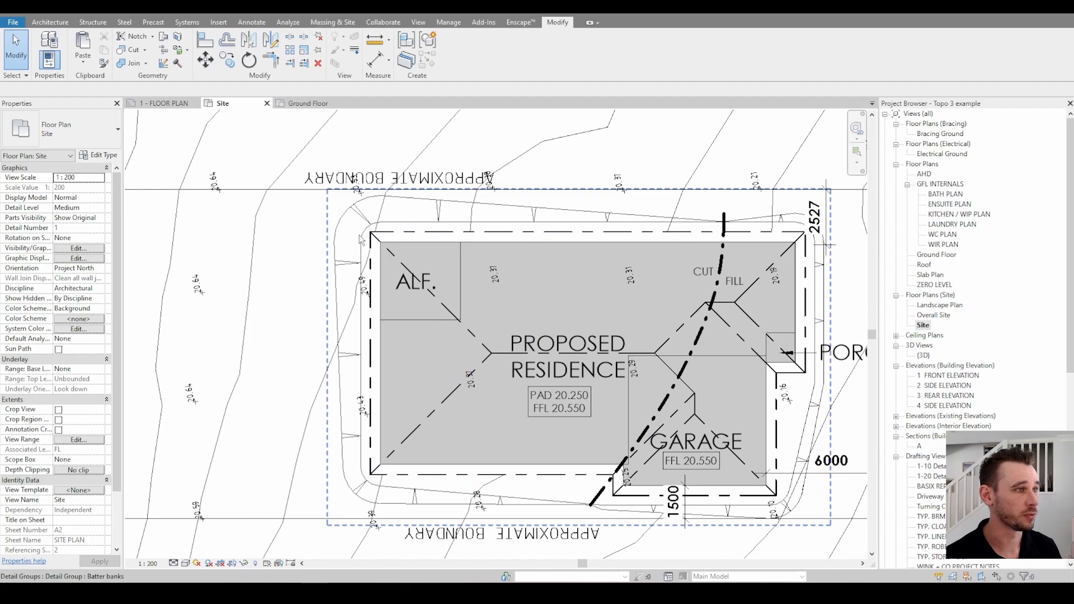
- Draw a Dash - 0.1 pen arc offset 250 outward from the inner batter edge at the corner near ALF
{"action": "scroll", "coordinate": [368, 235], "scroll_direction": "up", "scroll_amount": 2}
{"action": "key", "text": "d"}
{"action": "key", "text": "l"}
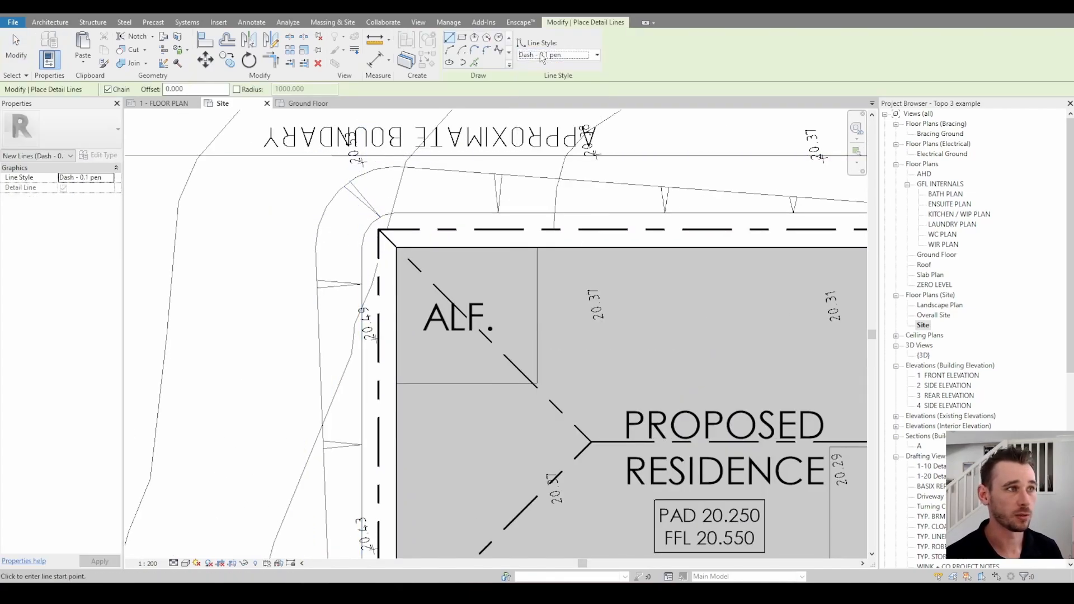
{"action": "left_click", "coordinate": [474, 62]}
{"action": "double_click", "coordinate": [141, 89]}
{"action": "type", "text": "250"}
{"action": "left_click", "coordinate": [370, 224]}
{"action": "key", "text": "Escape"}
{"action": "key", "text": "Escape"}
{"action": "scroll", "coordinate": [352, 216], "scroll_direction": "up", "scroll_amount": 3}
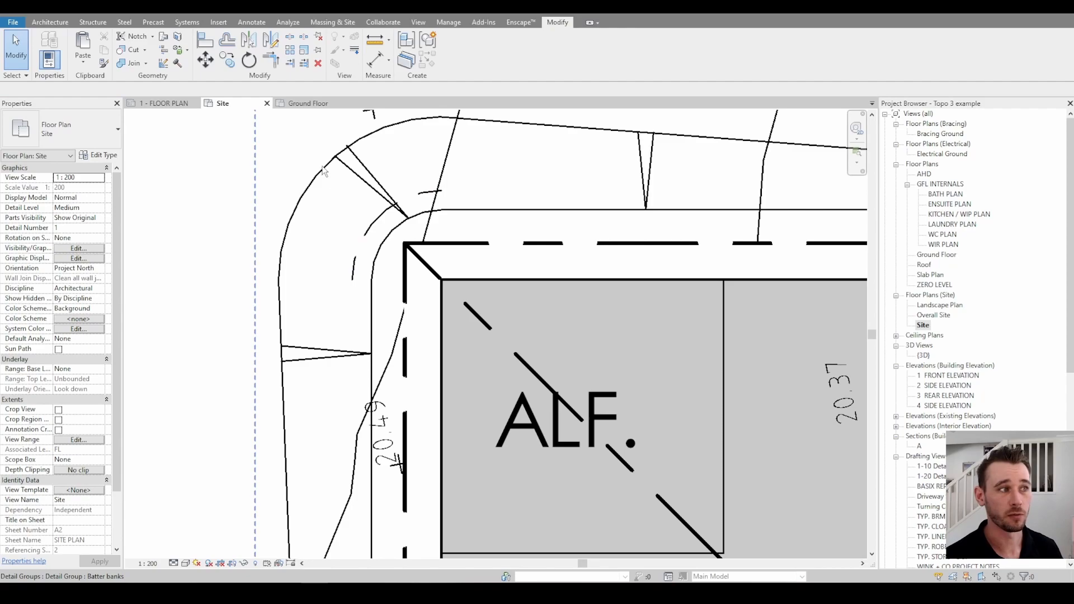
{"action": "scroll", "coordinate": [323, 175], "scroll_direction": "down", "scroll_amount": 2}
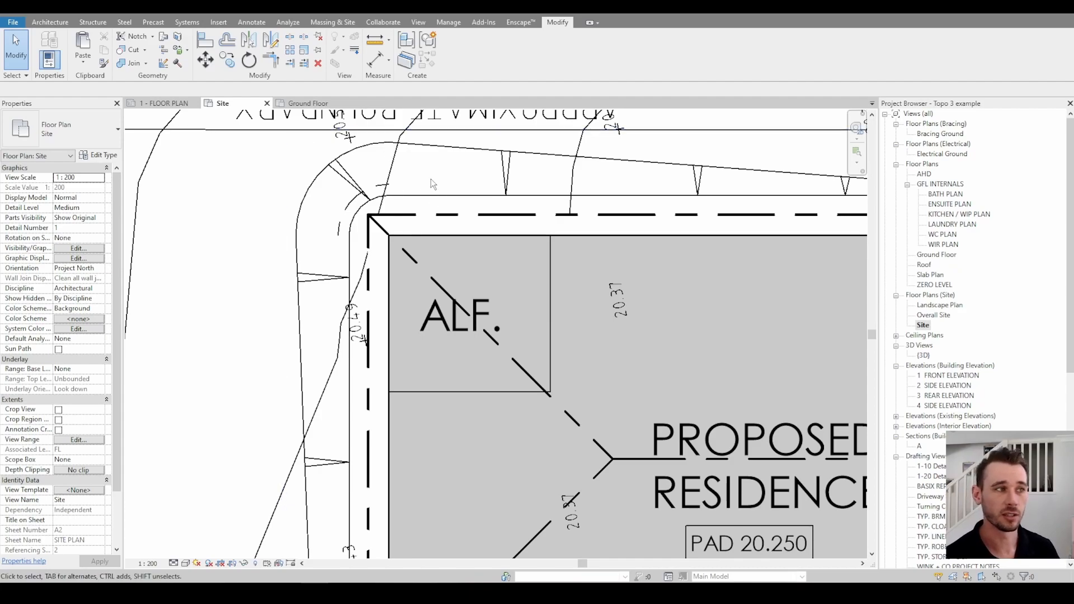
- Delete the dashed offset arc from the batter corner near ALF
{"action": "left_click", "coordinate": [382, 185]}
{"action": "key", "text": "Delete"}
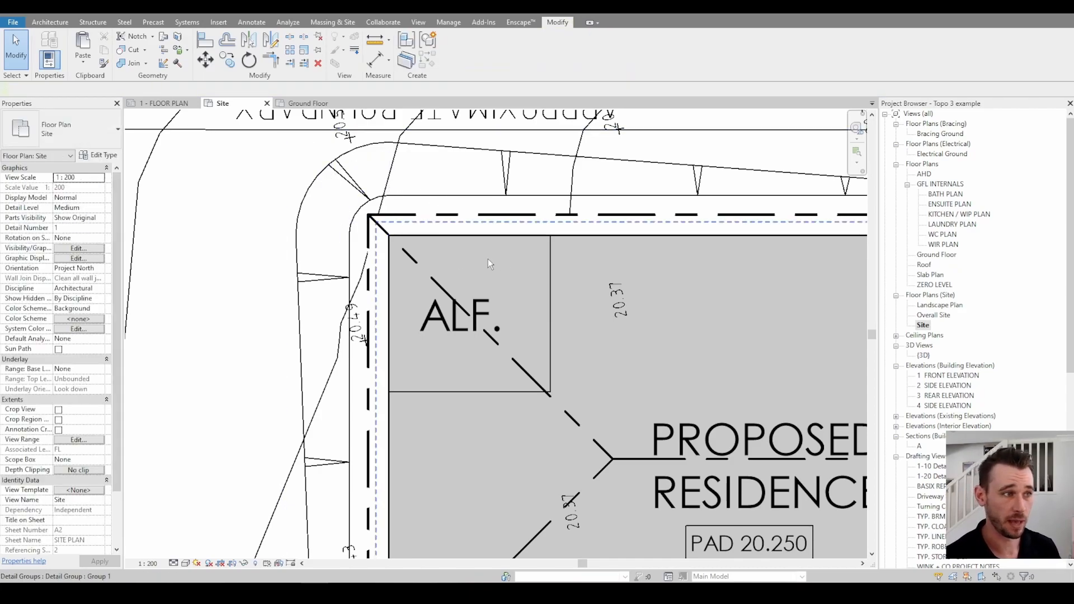
{"action": "scroll", "coordinate": [476, 260], "scroll_direction": "down", "scroll_amount": 5}
{"action": "middle_click_drag", "start_coordinate": [742, 333], "coordinate": [523, 388]}
{"action": "left_click", "coordinate": [524, 387]}
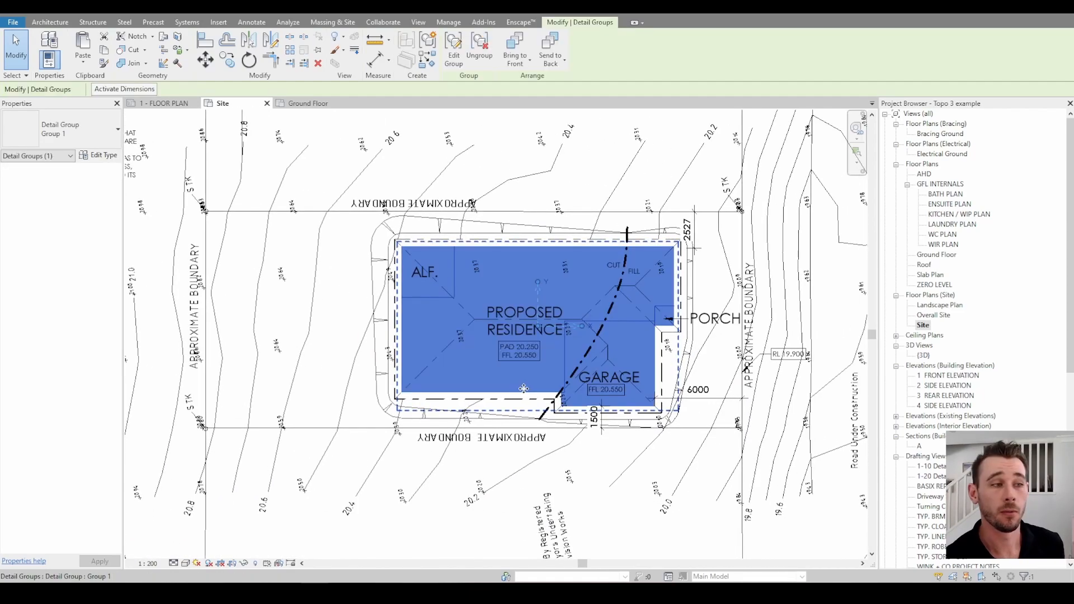
{"action": "left_click", "coordinate": [561, 180]}
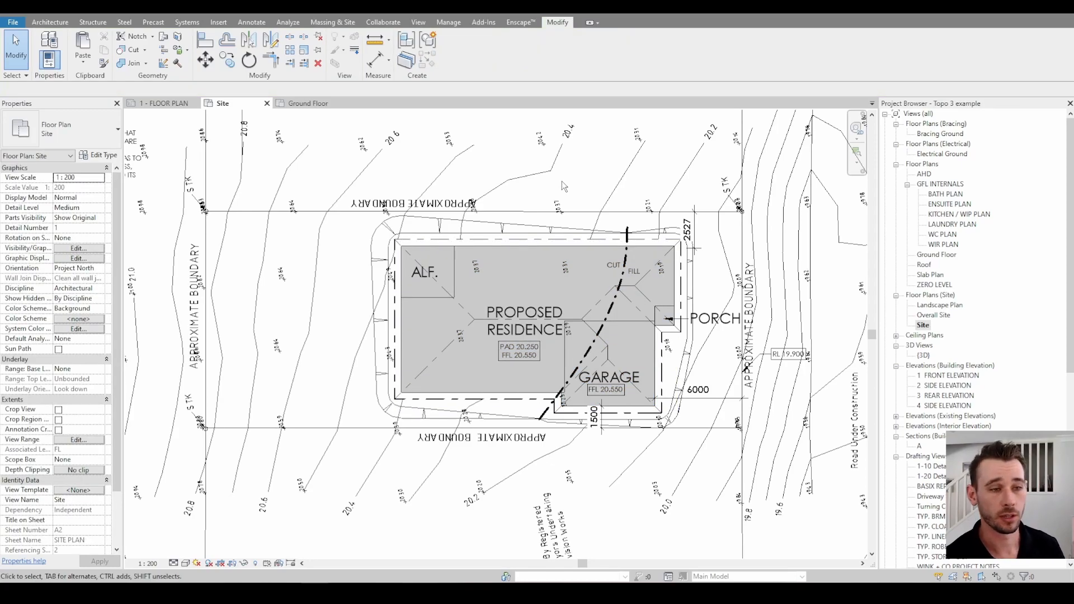